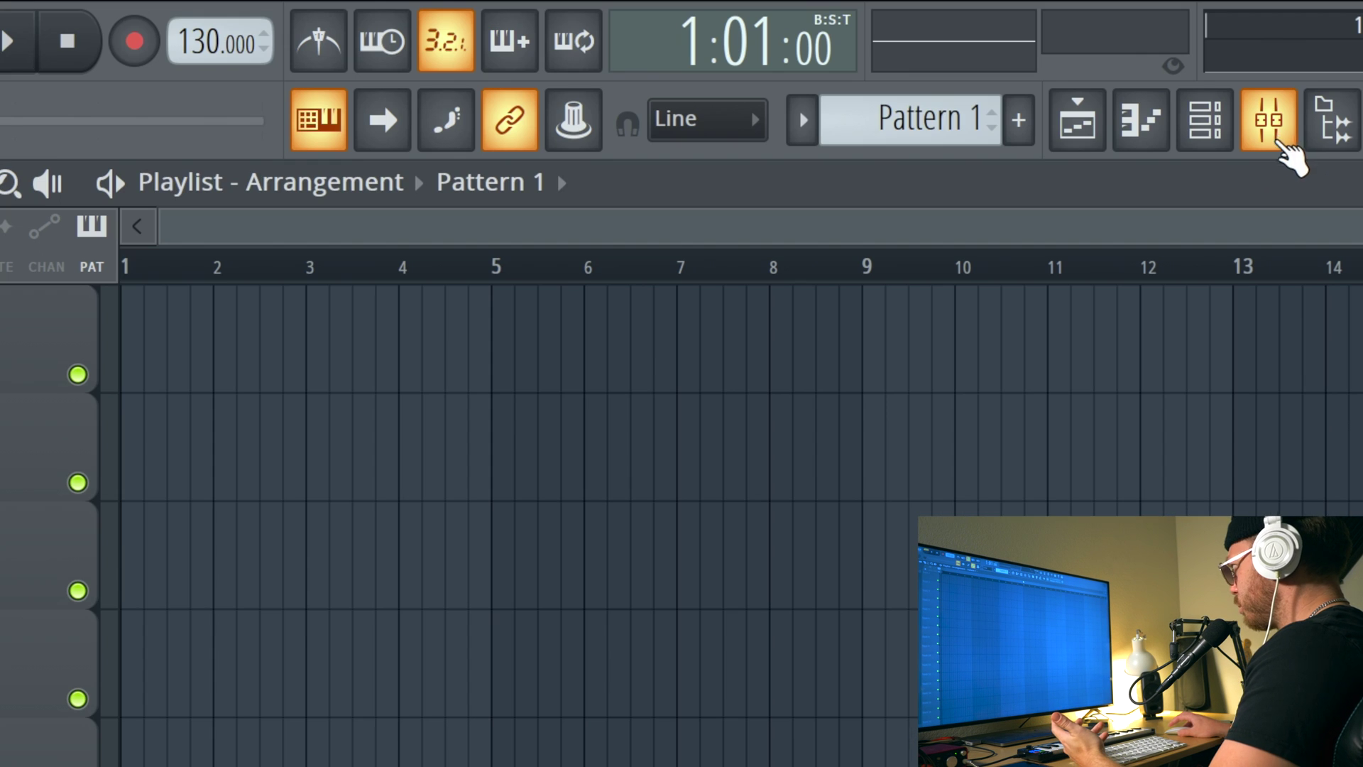
View the mixer, channel rack, piano roll and playlist windows in turn
click(1279, 151)
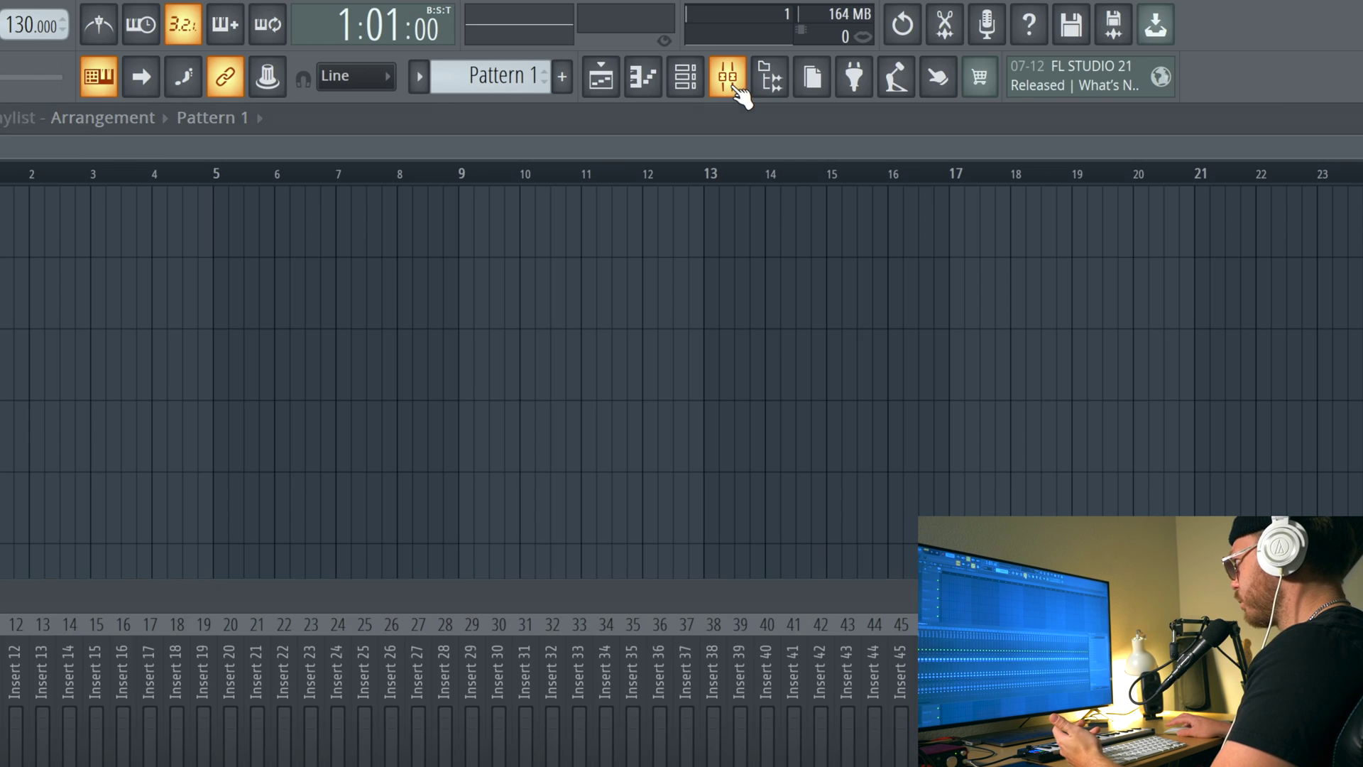
click(701, 82)
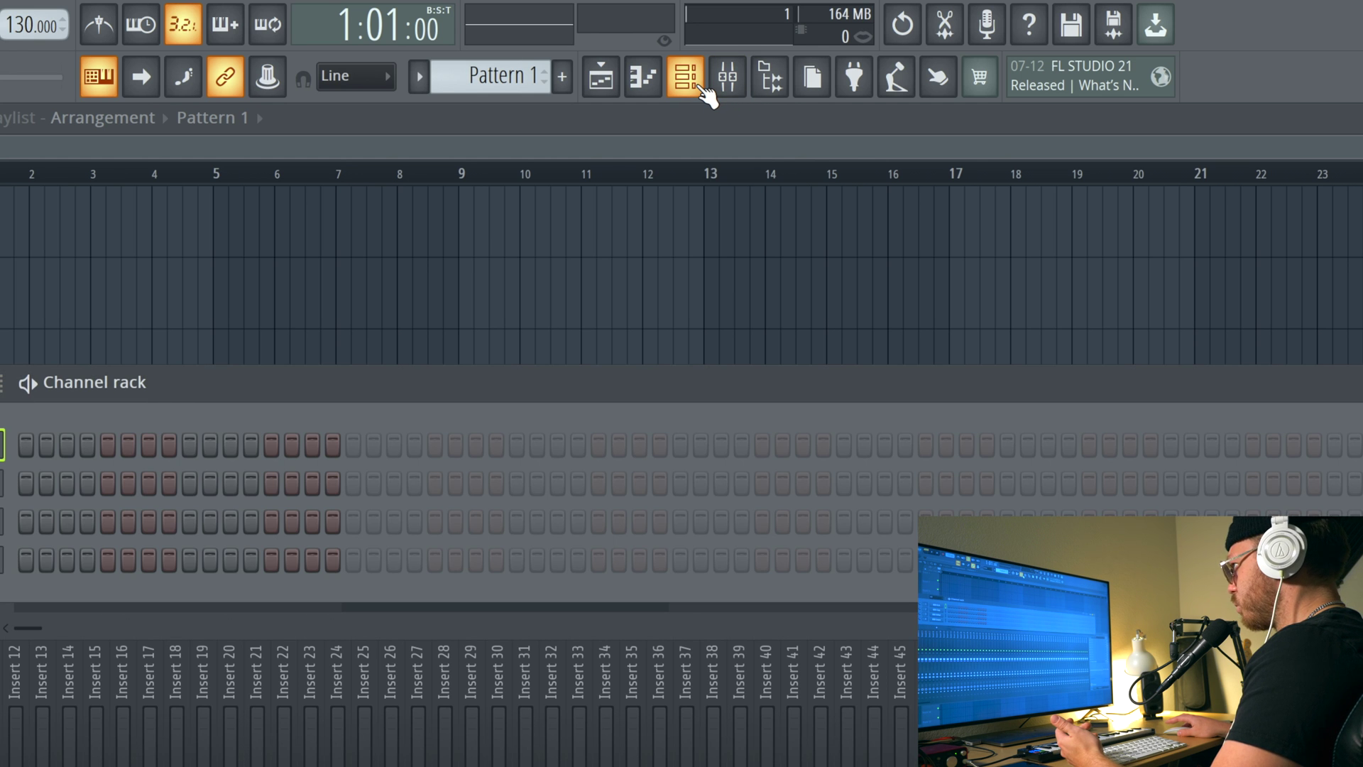
click(643, 87)
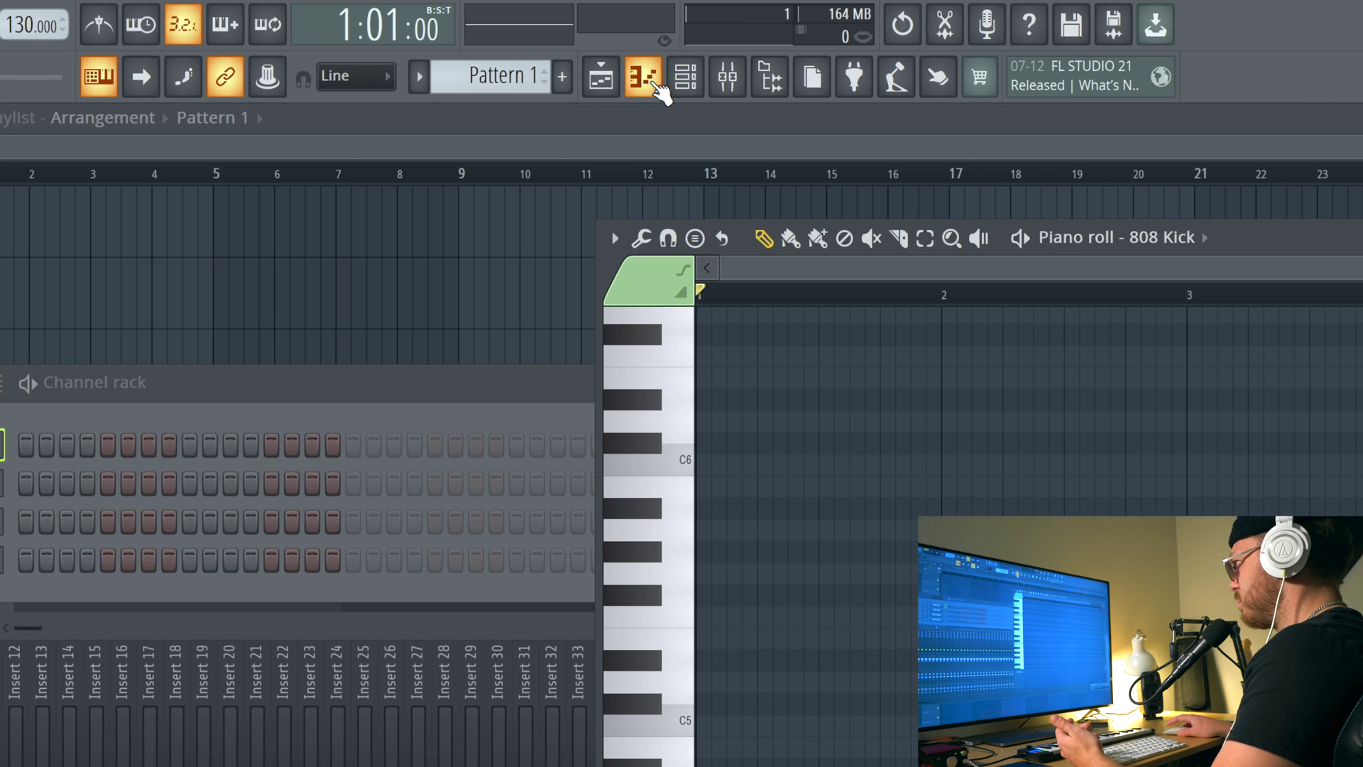
click(598, 82)
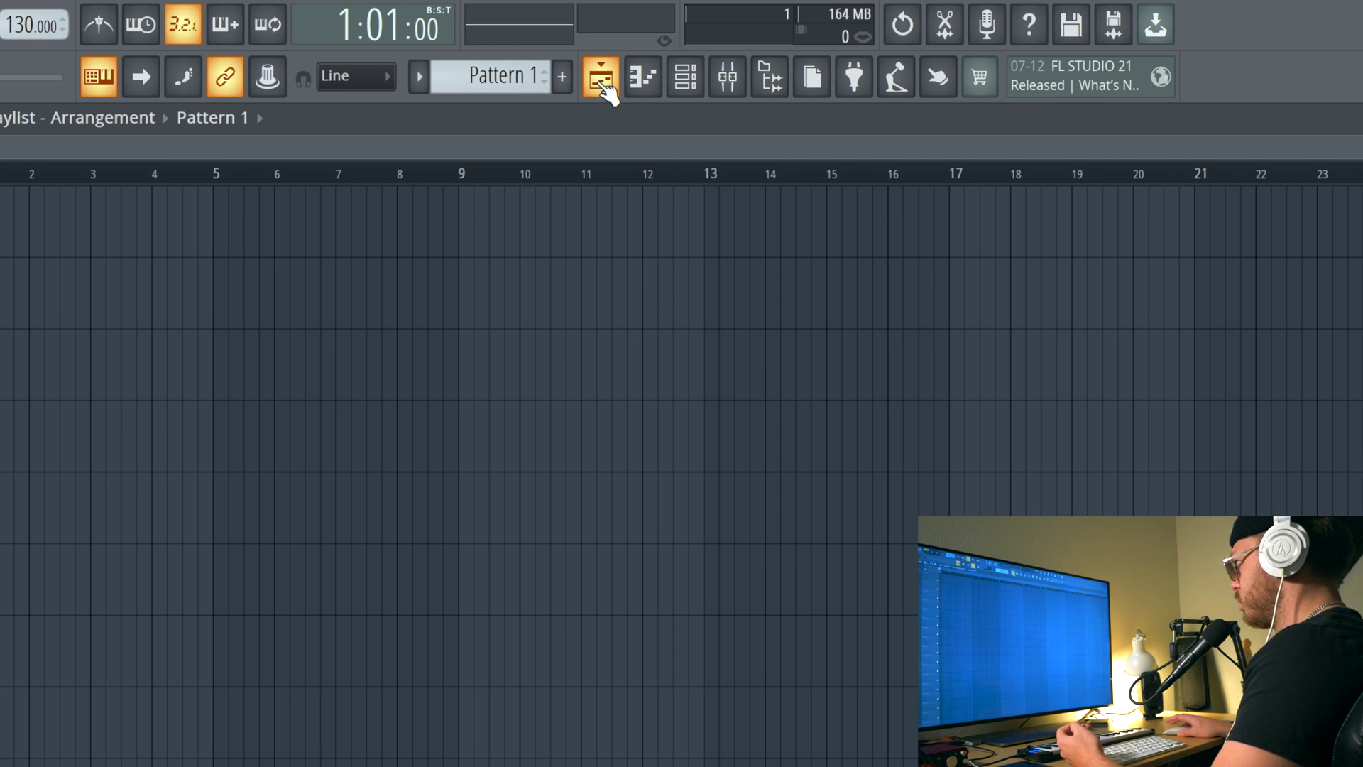
click(608, 90)
click(608, 91)
Toggle the piano roll, channel rack and mixer windows, leaving only the channel rack open over the playlist
click(639, 88)
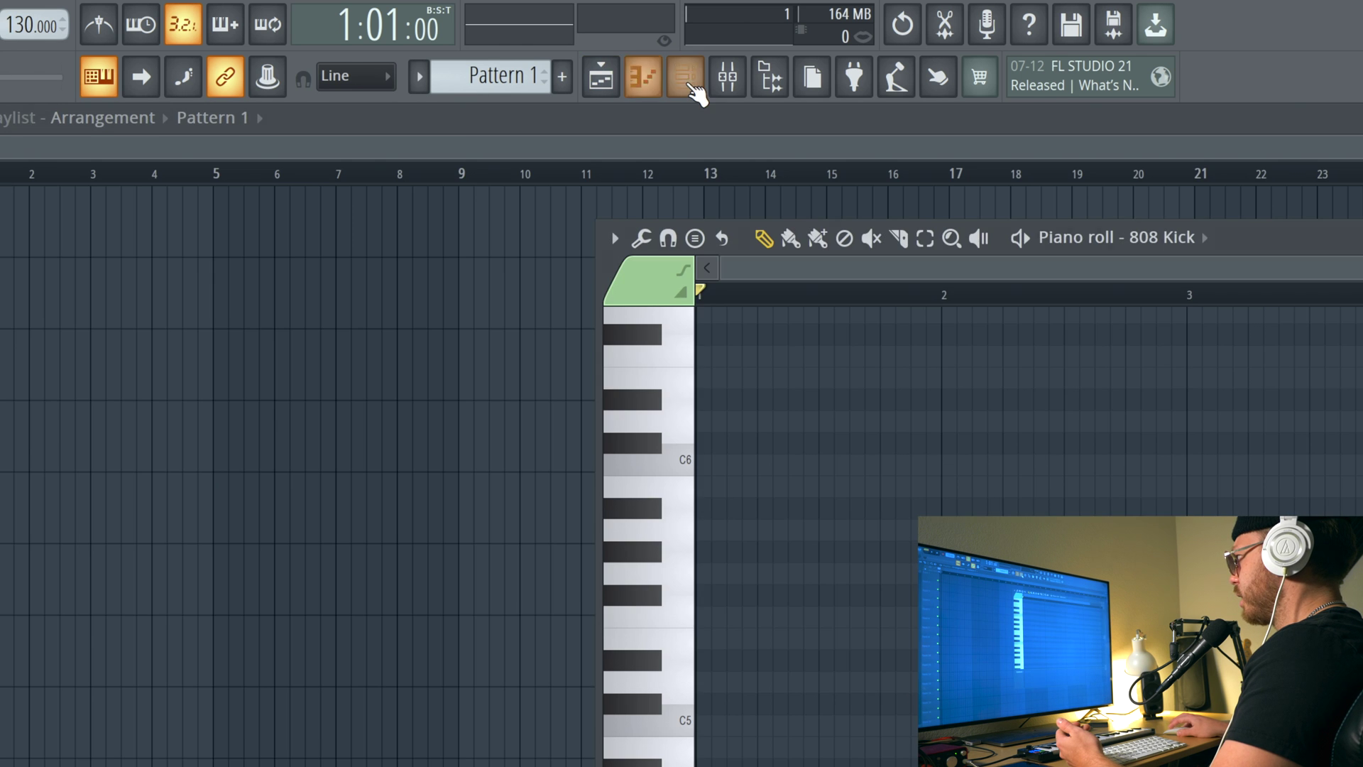
click(683, 83)
click(723, 47)
click(744, 48)
click(763, 49)
click(720, 47)
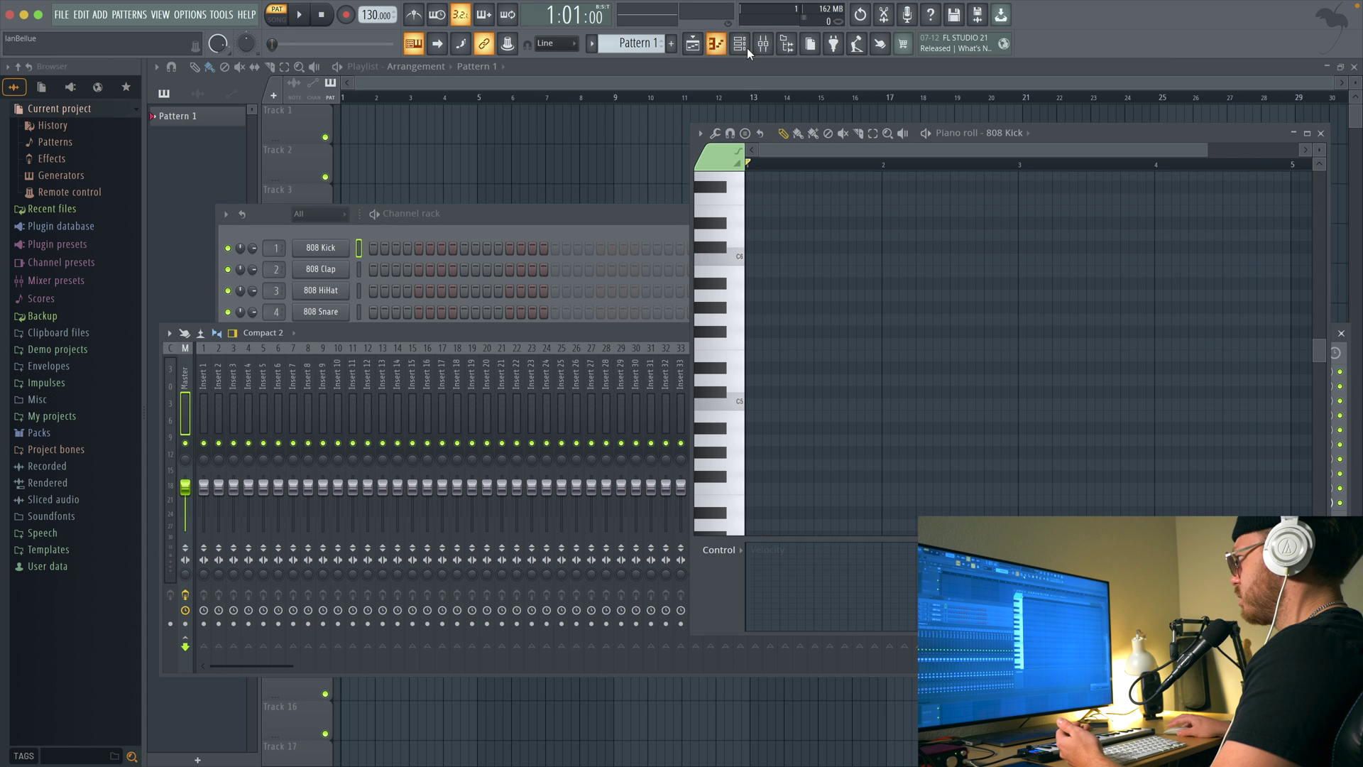
click(762, 49)
click(764, 48)
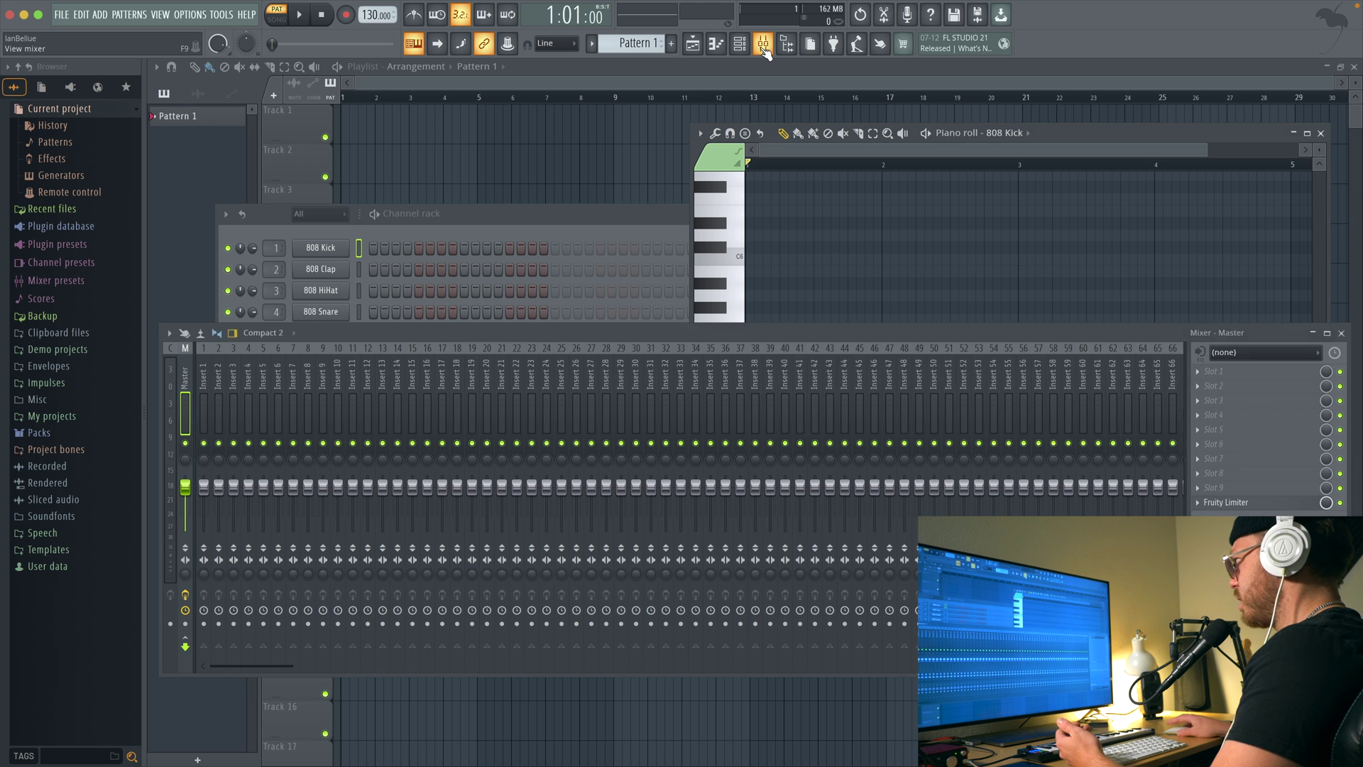
click(731, 49)
click(725, 47)
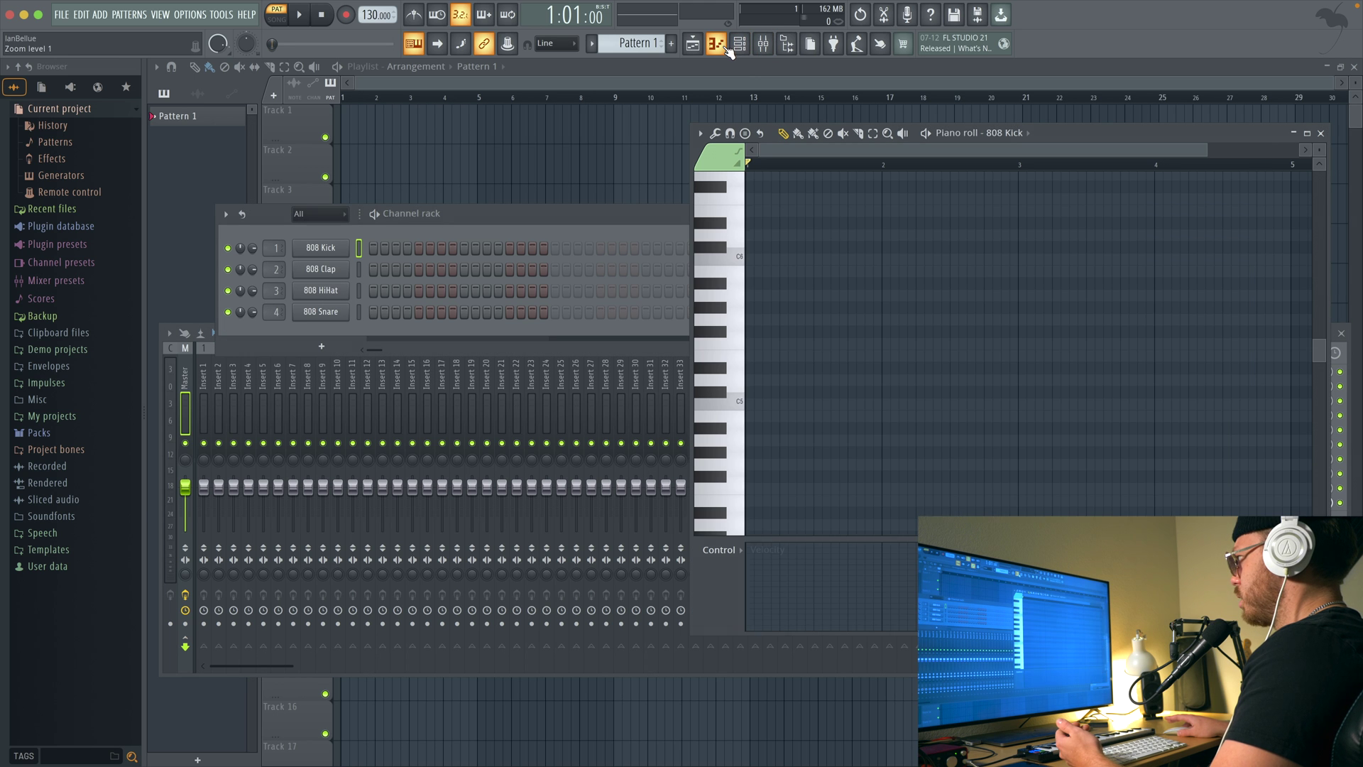
click(728, 51)
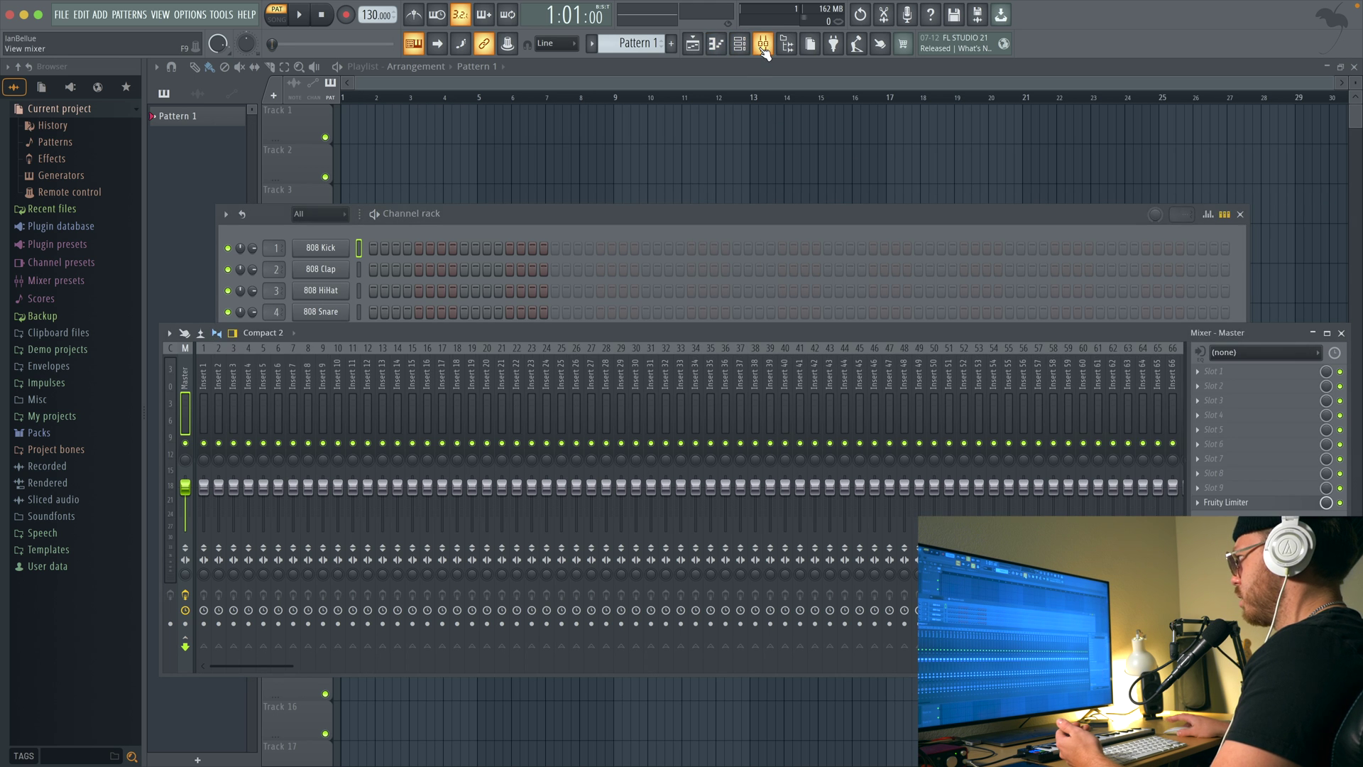
click(765, 49)
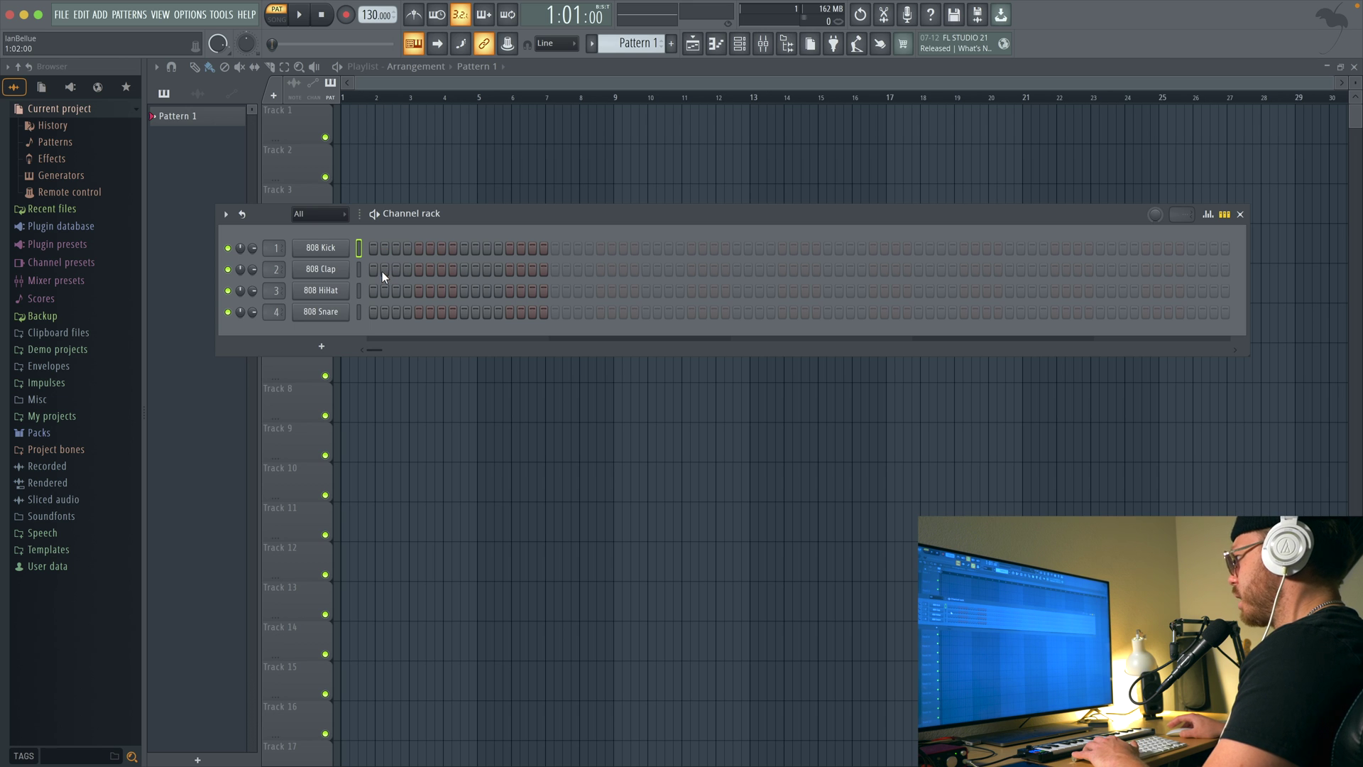
Widen the channel rack and add 808 Clap hits on steps 9, 25, 41 and 57
click(465, 270)
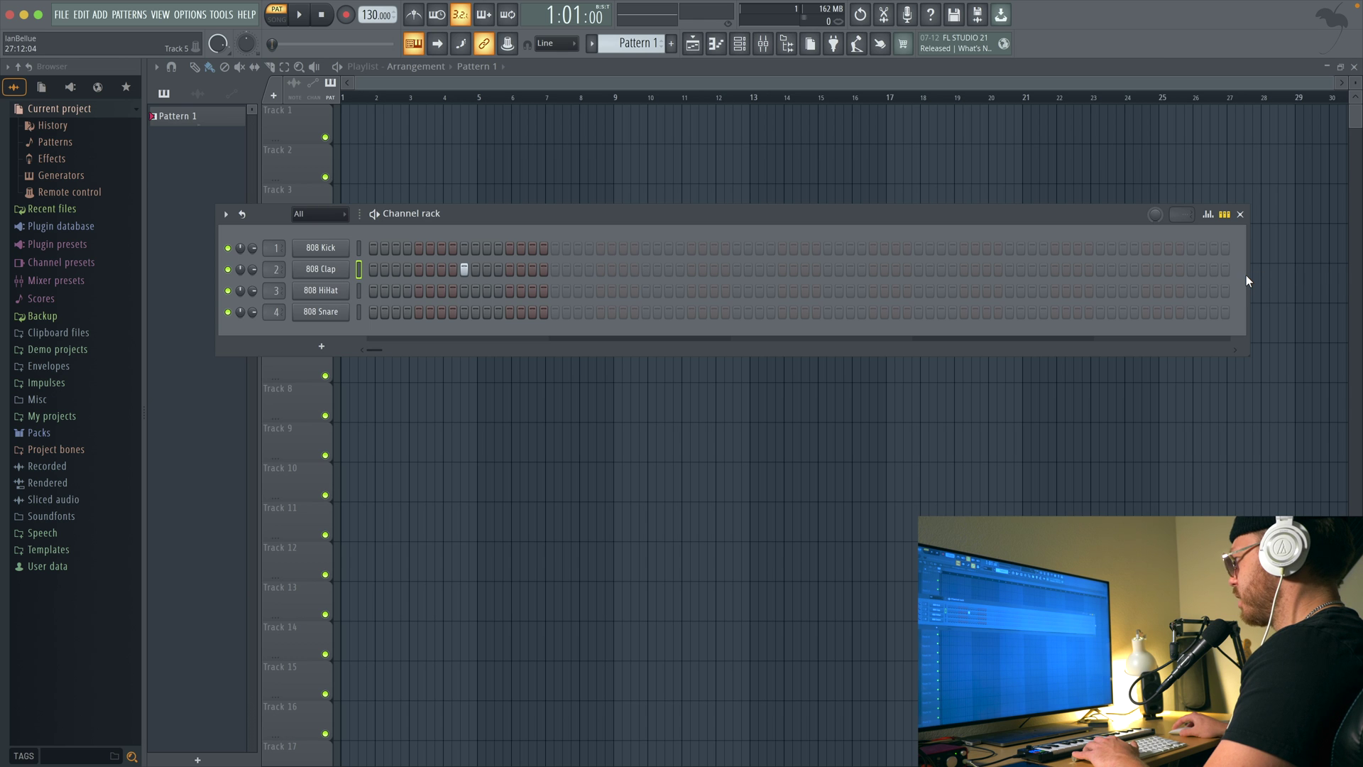
drag(1249, 278, 1293, 277)
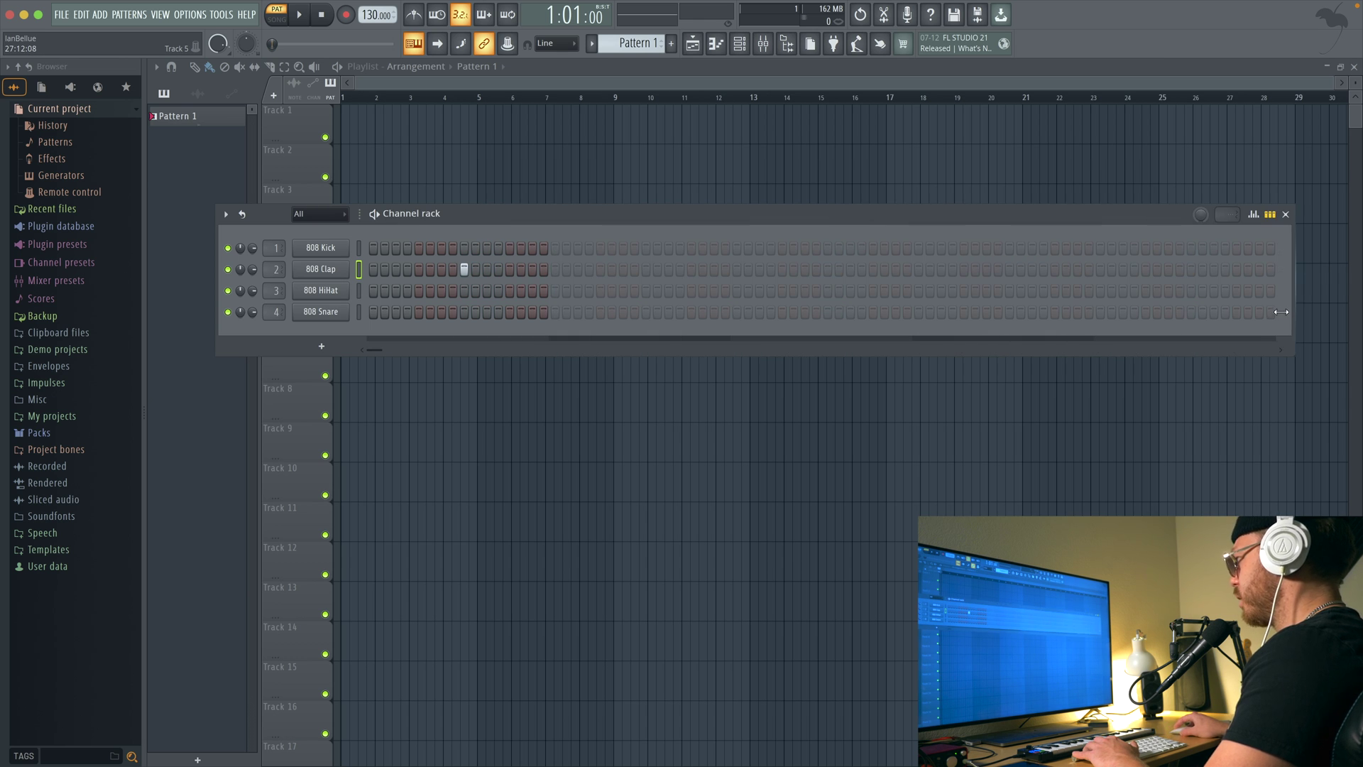
click(647, 270)
click(827, 270)
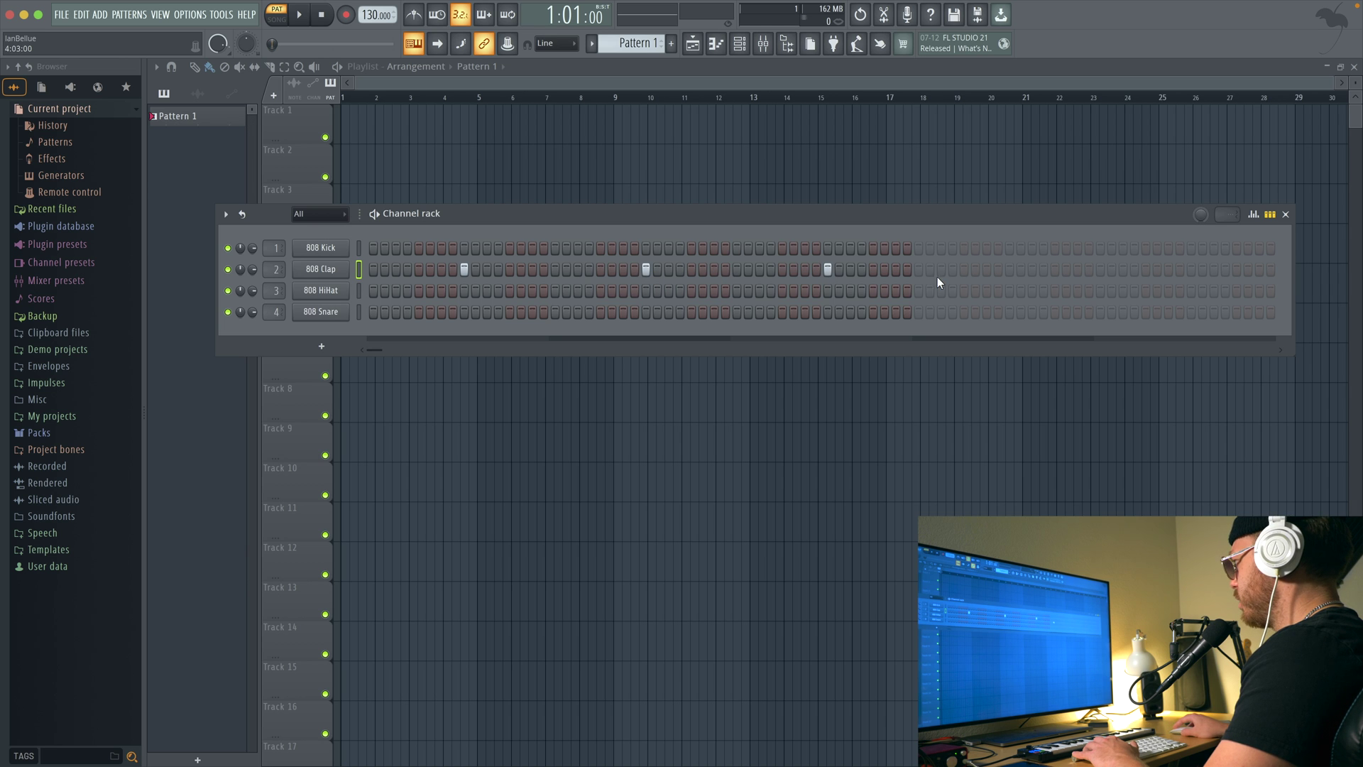
click(1009, 271)
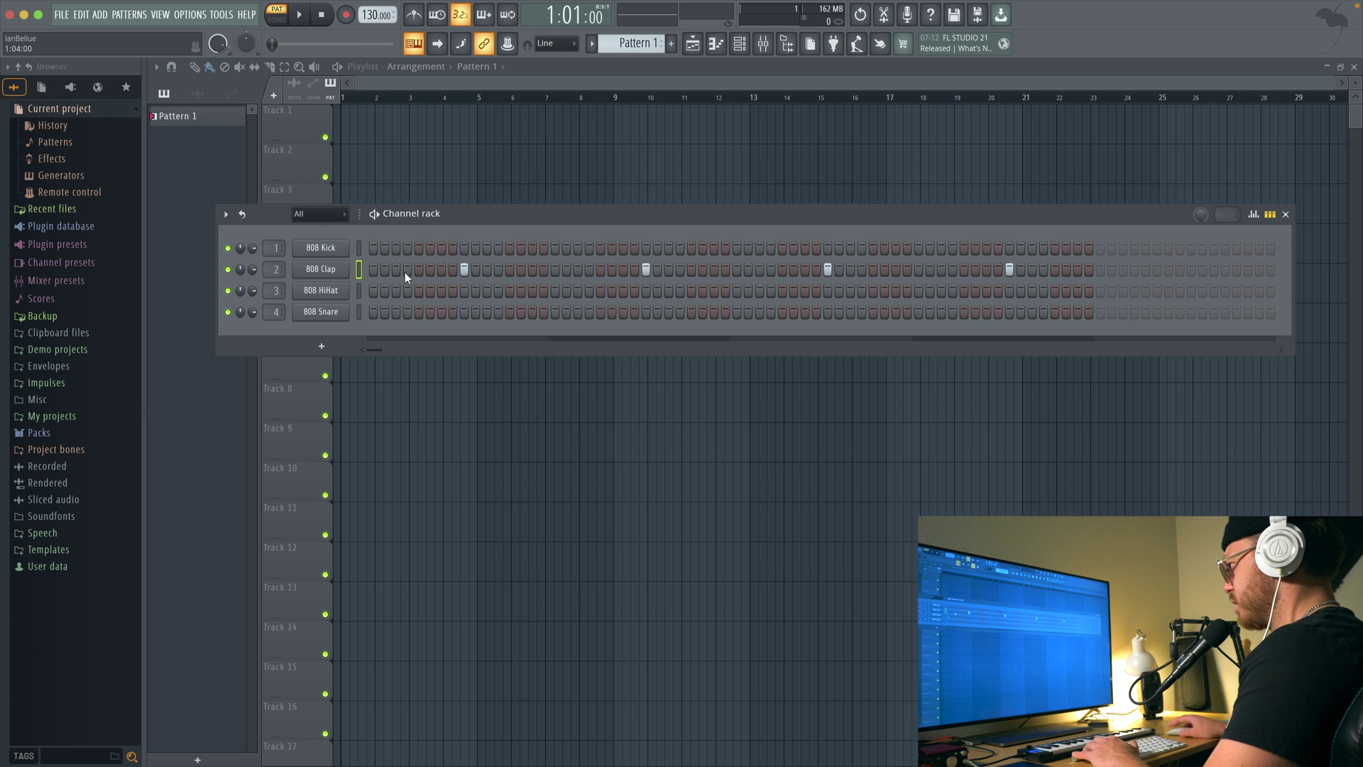
Add 808 Snare hits on steps 9, 19, 25, 41, 47, 51 and 57
drag(465, 313, 475, 315)
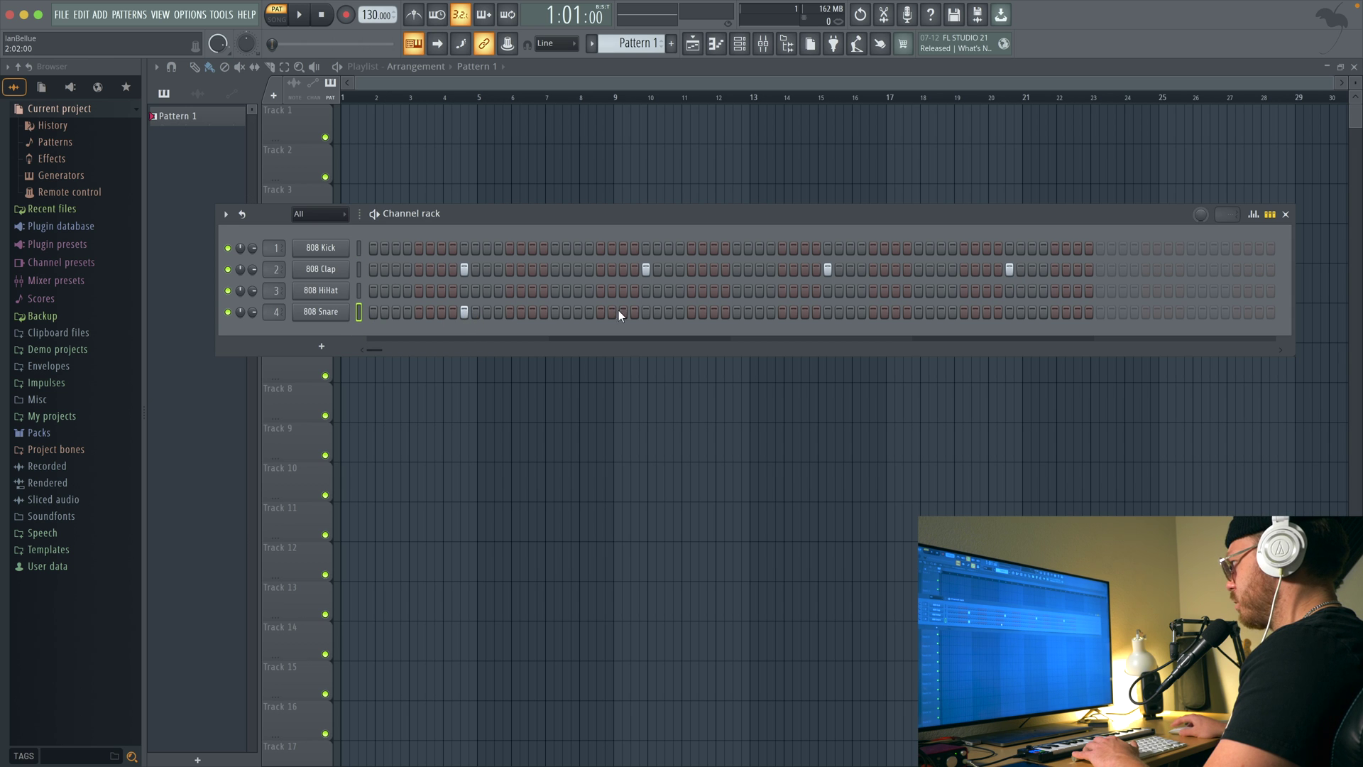
click(828, 313)
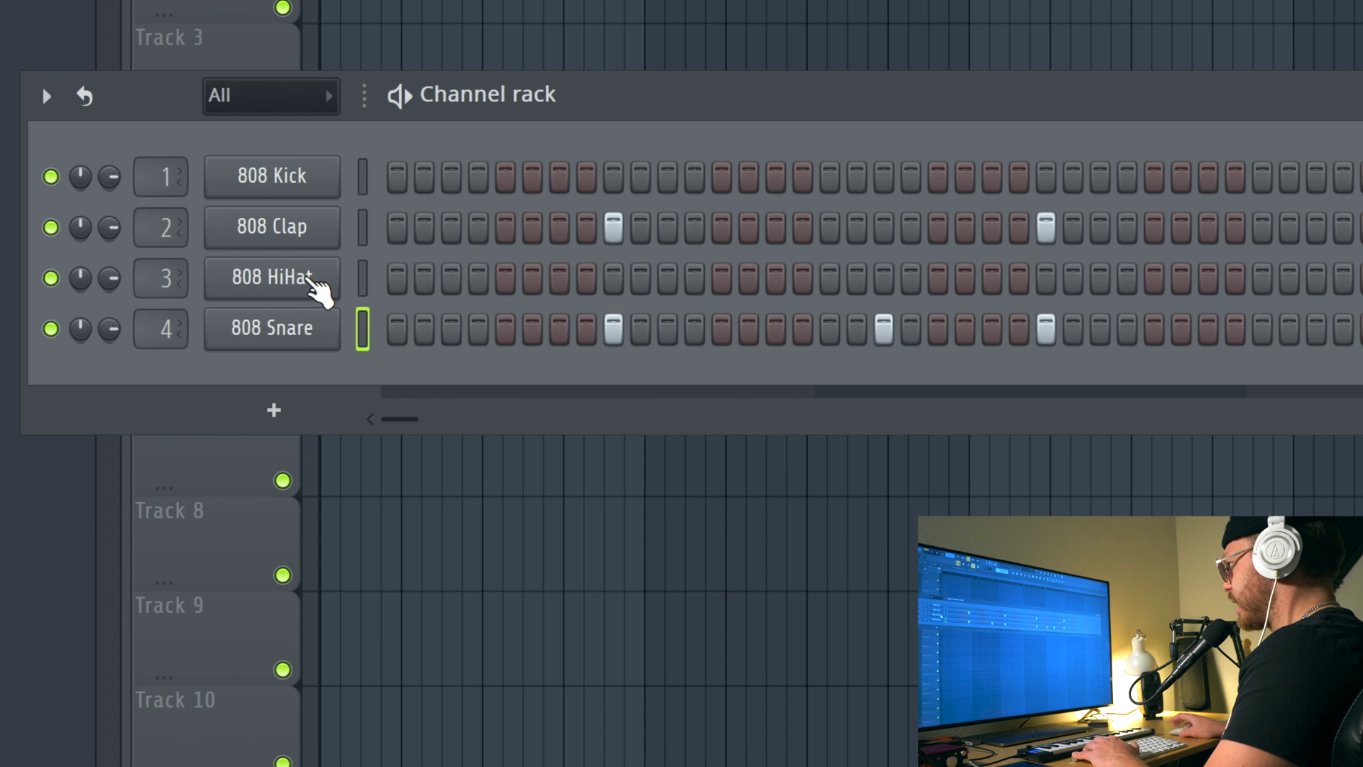
Fill the 808 HiHat every 2 steps and add 808 Kick hits on steps 1, 7, 13, 31, 33, 39, 45 and 61
right_click(337, 295)
click(688, 389)
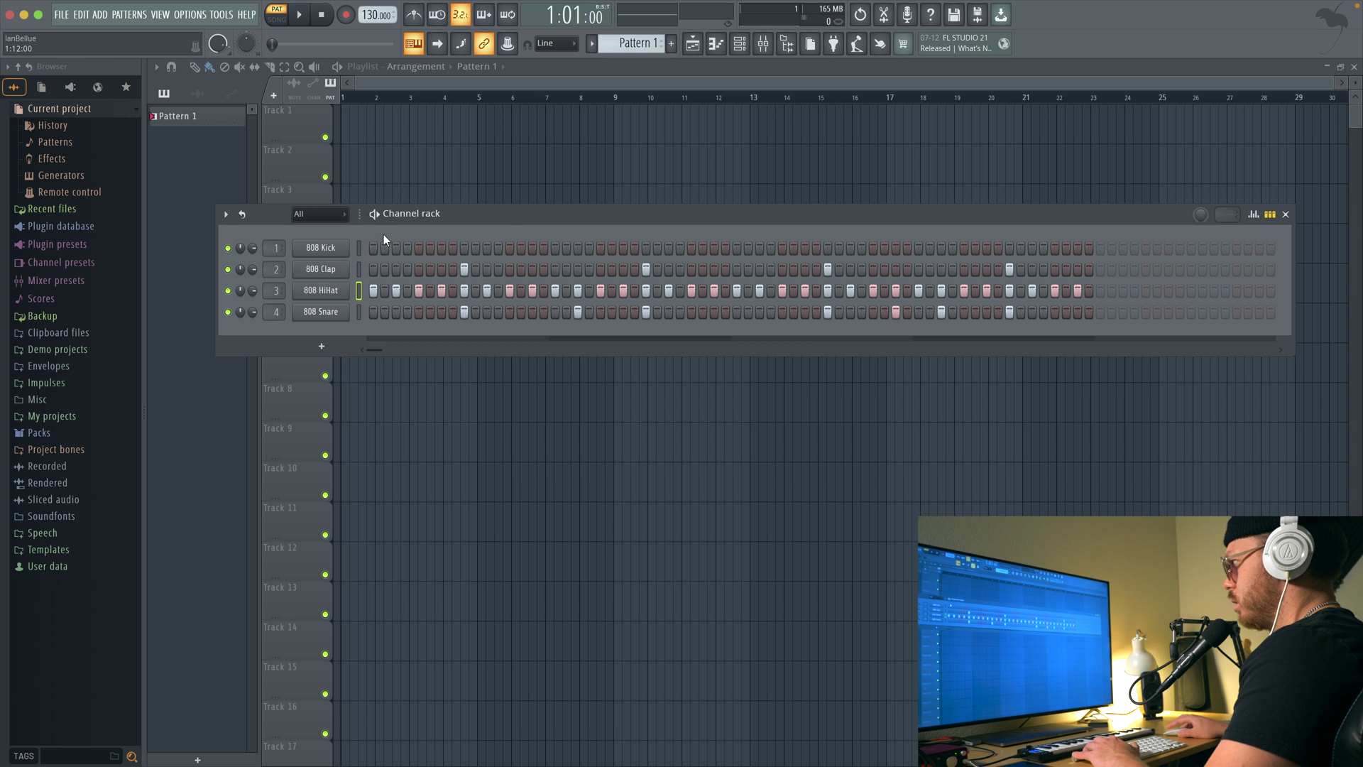
click(372, 248)
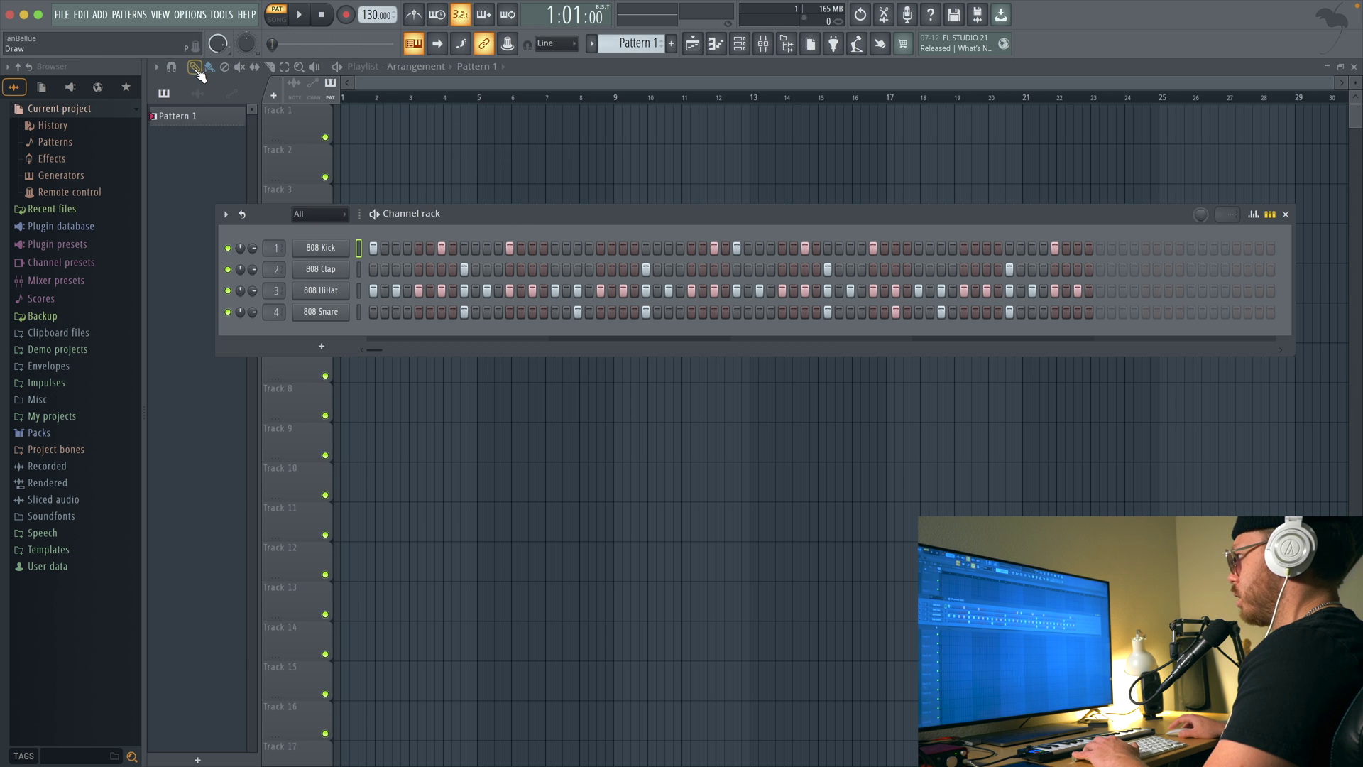
Place two back-to-back Pattern 1 clips on Track 1 of the playlist, starting at bars 1 and 5
click(693, 45)
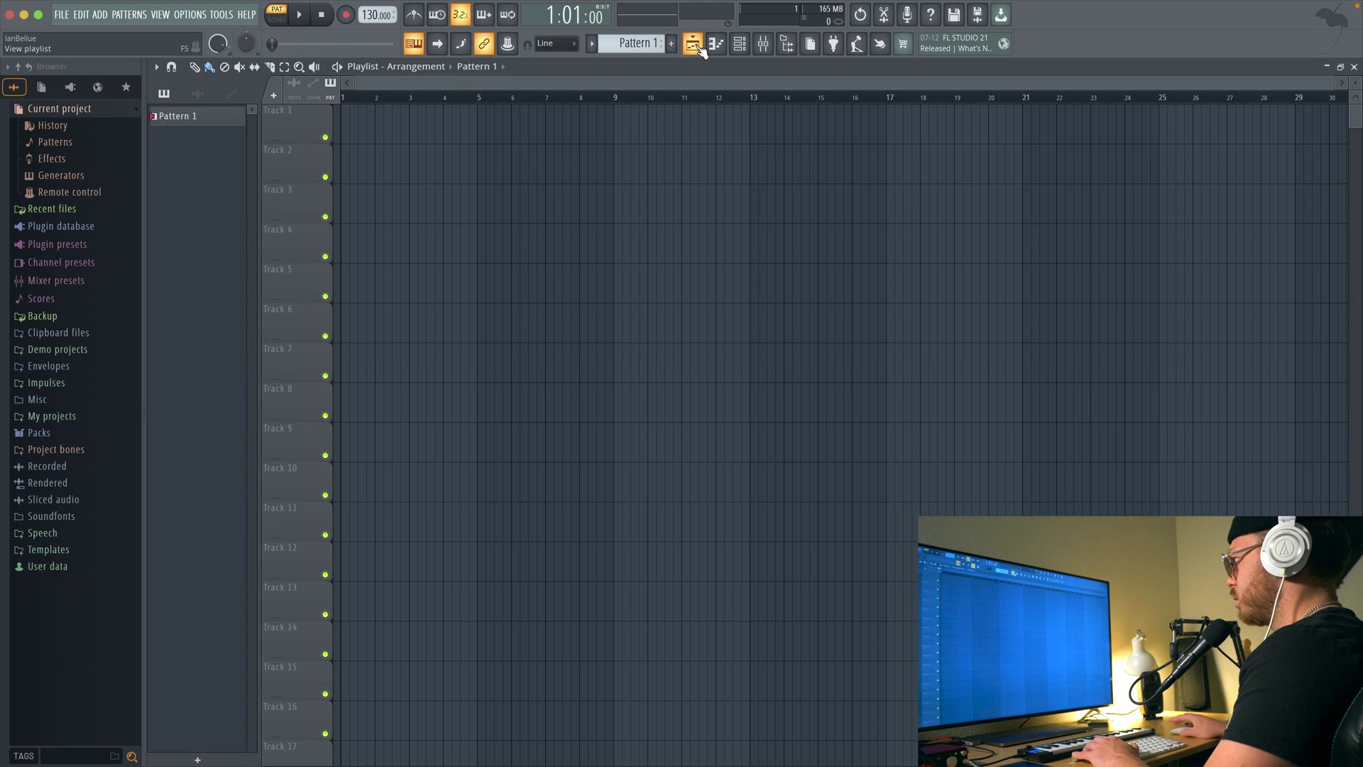
click(693, 44)
click(693, 45)
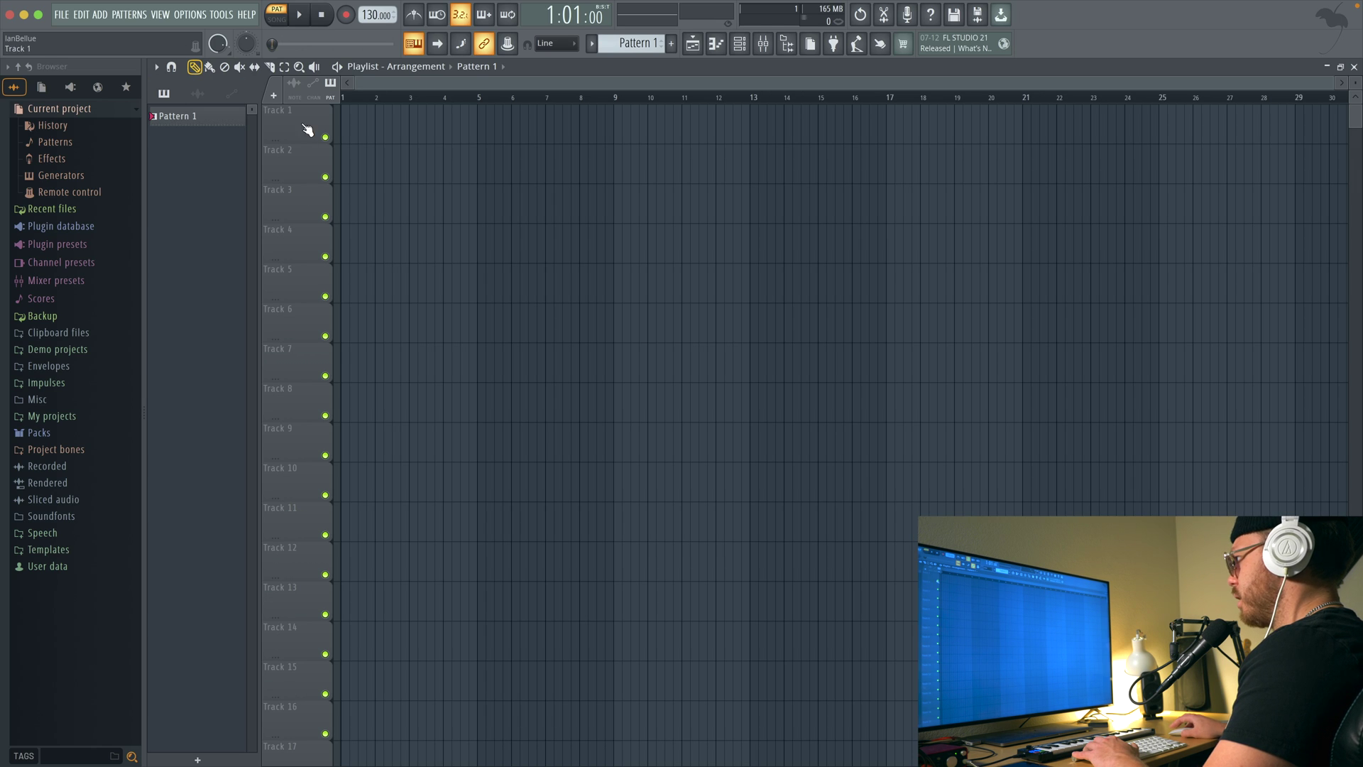
click(436, 224)
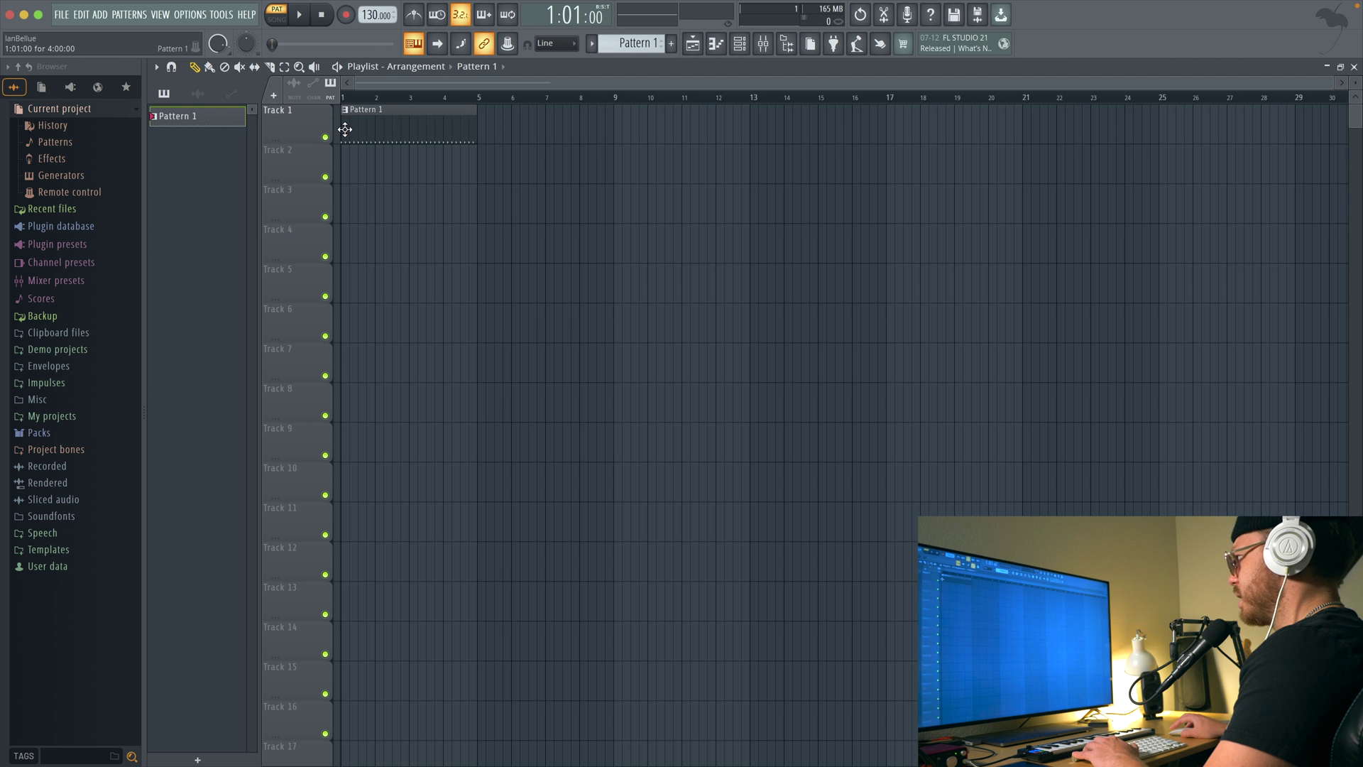
click(509, 131)
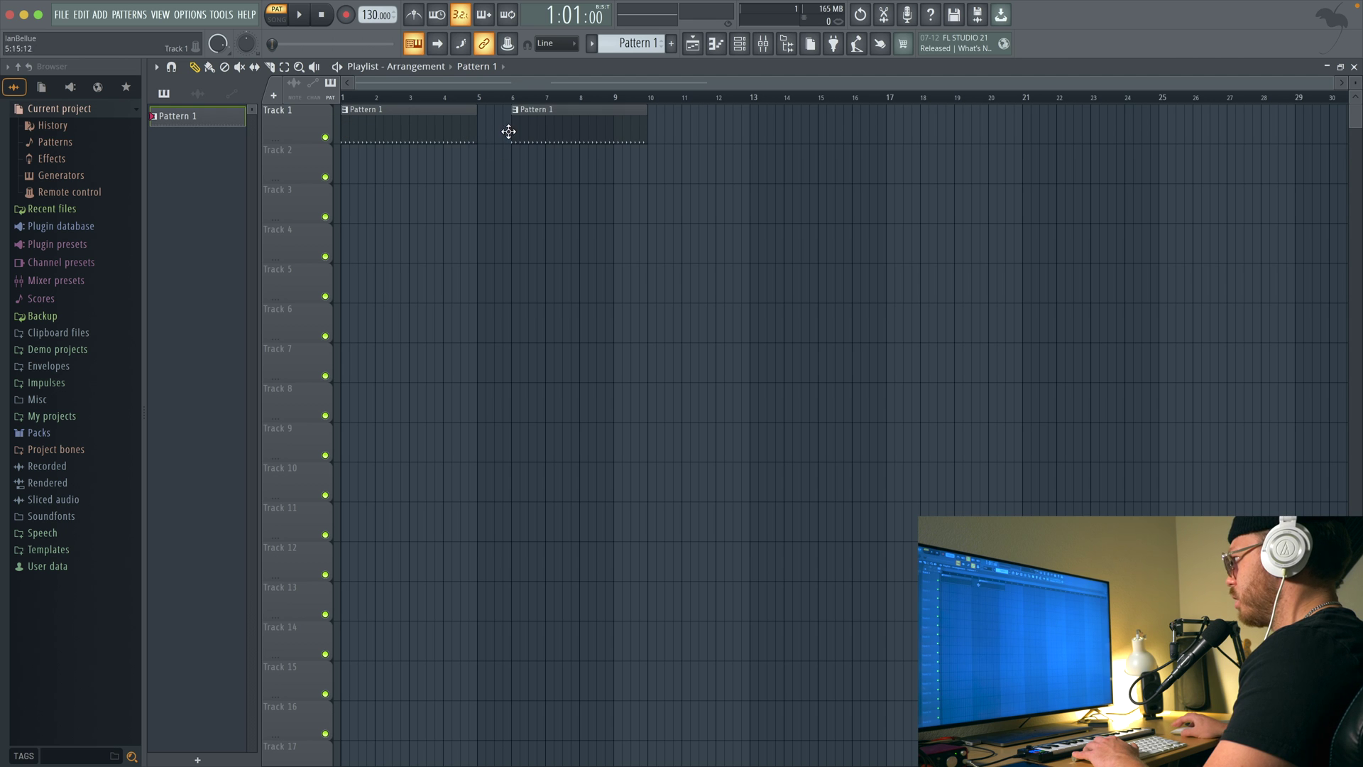
drag(535, 118, 509, 115)
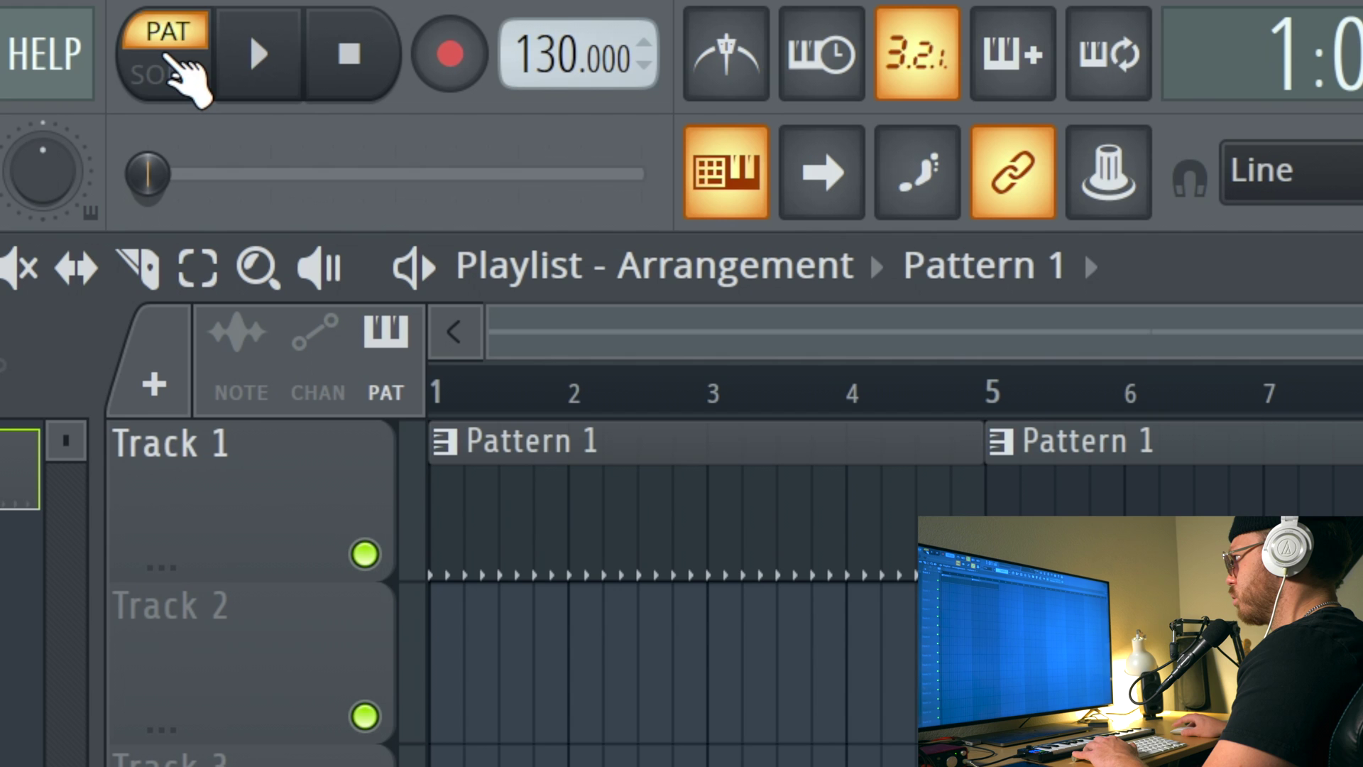
Switch playback to song mode, play the arrangement from the start and stop it
click(277, 19)
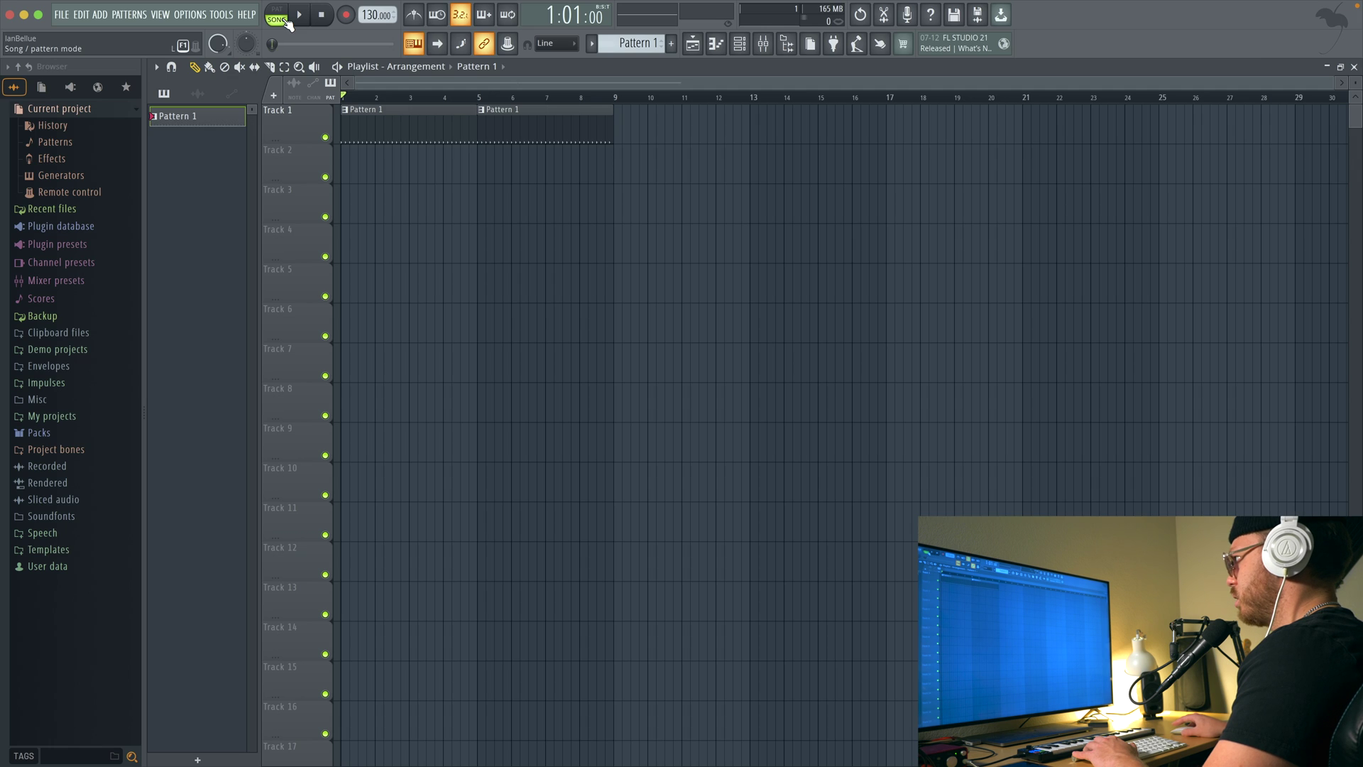
click(174, 65)
click(281, 19)
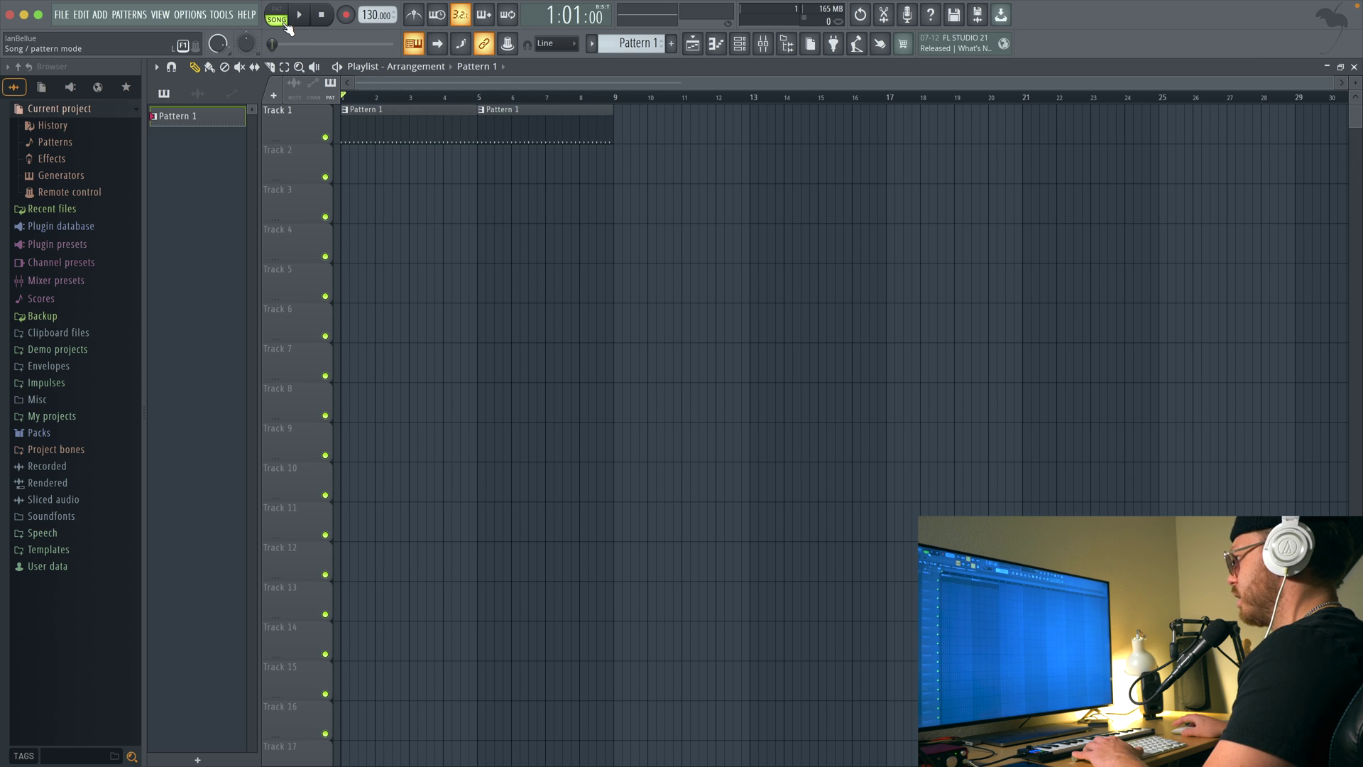
key(space)
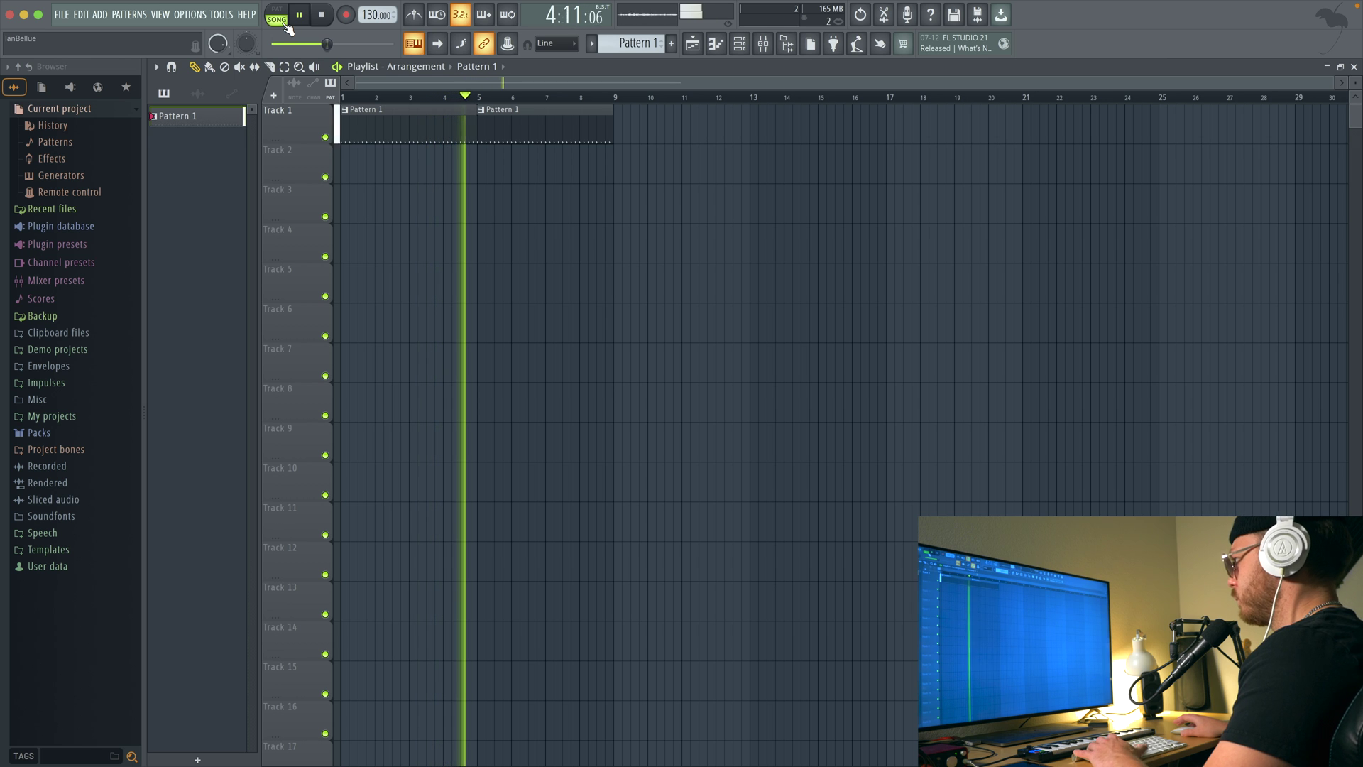
key(space)
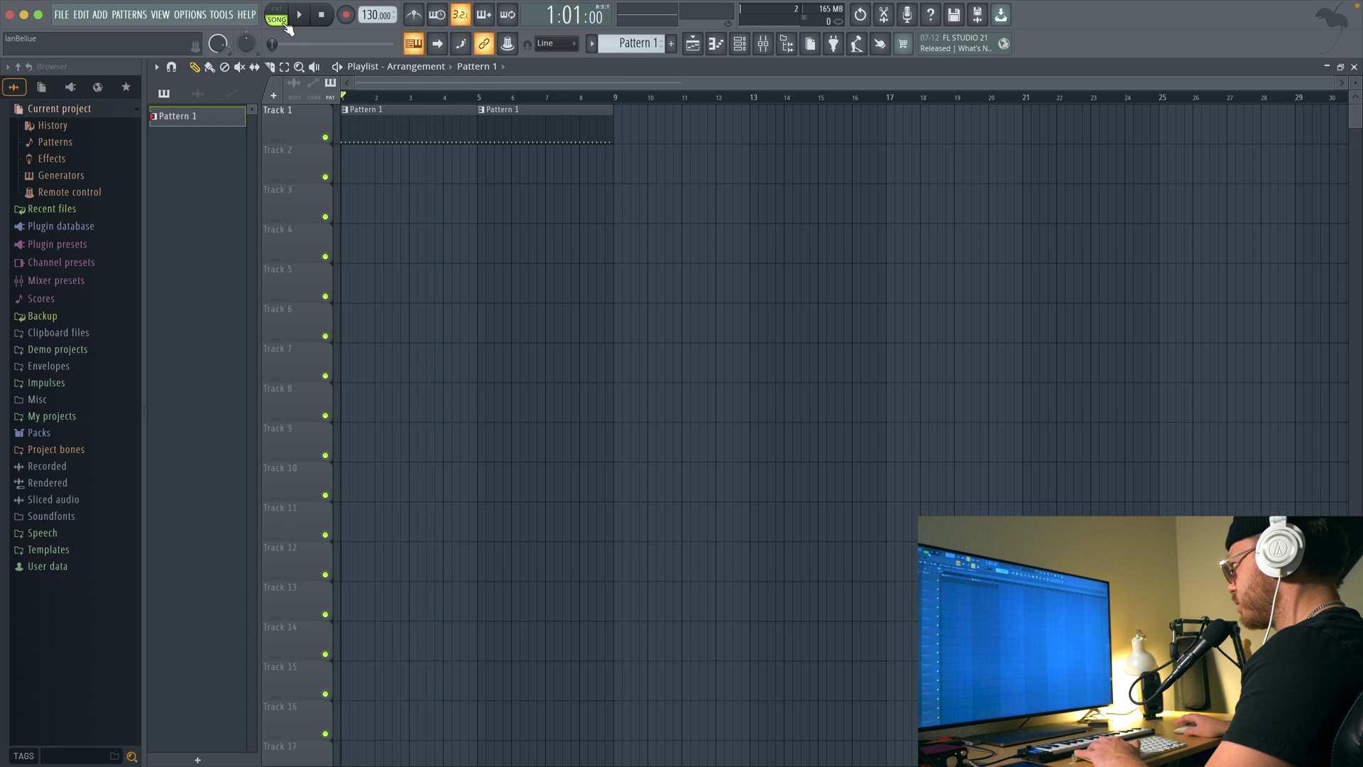
Add extra 808 HiHat hits on steps 2, 34, 62 and 64, and play the arrangement briefly from the playlist
click(741, 44)
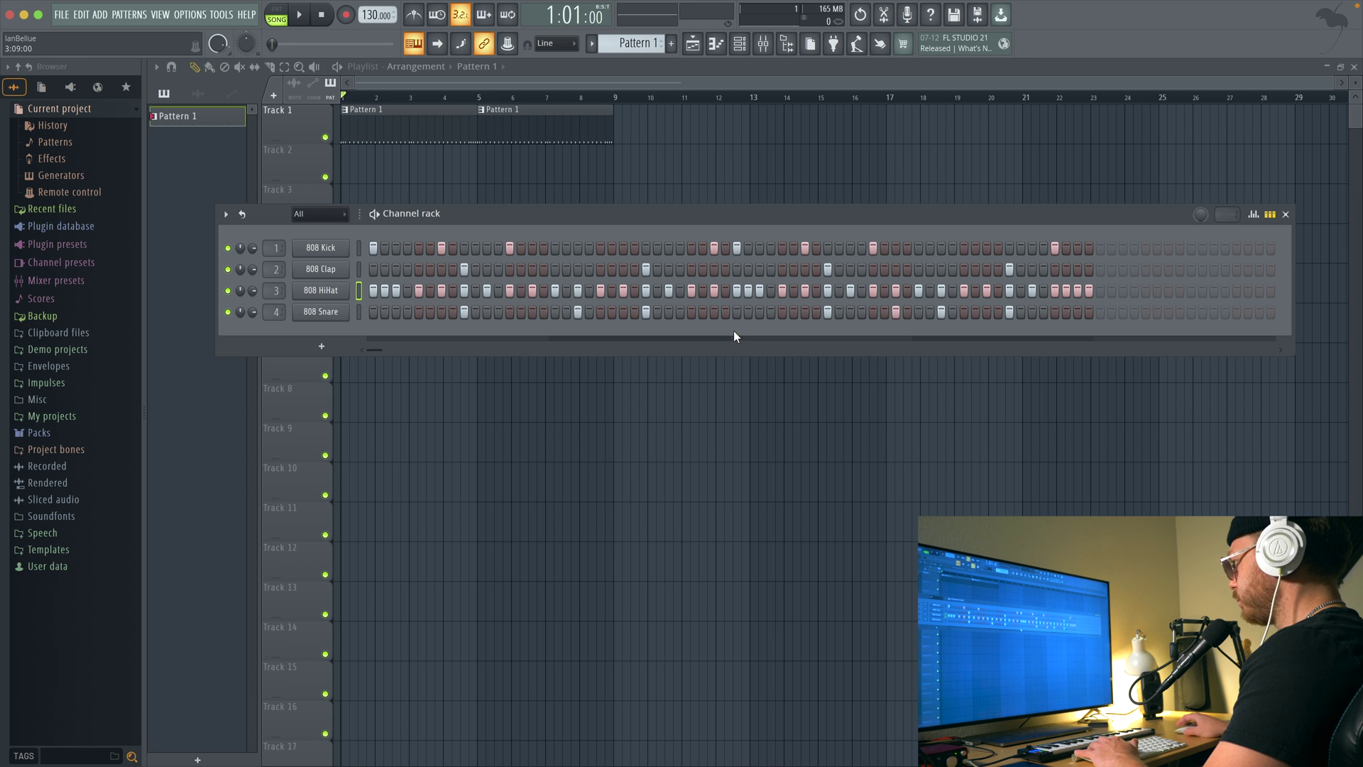
click(433, 81)
key(space)
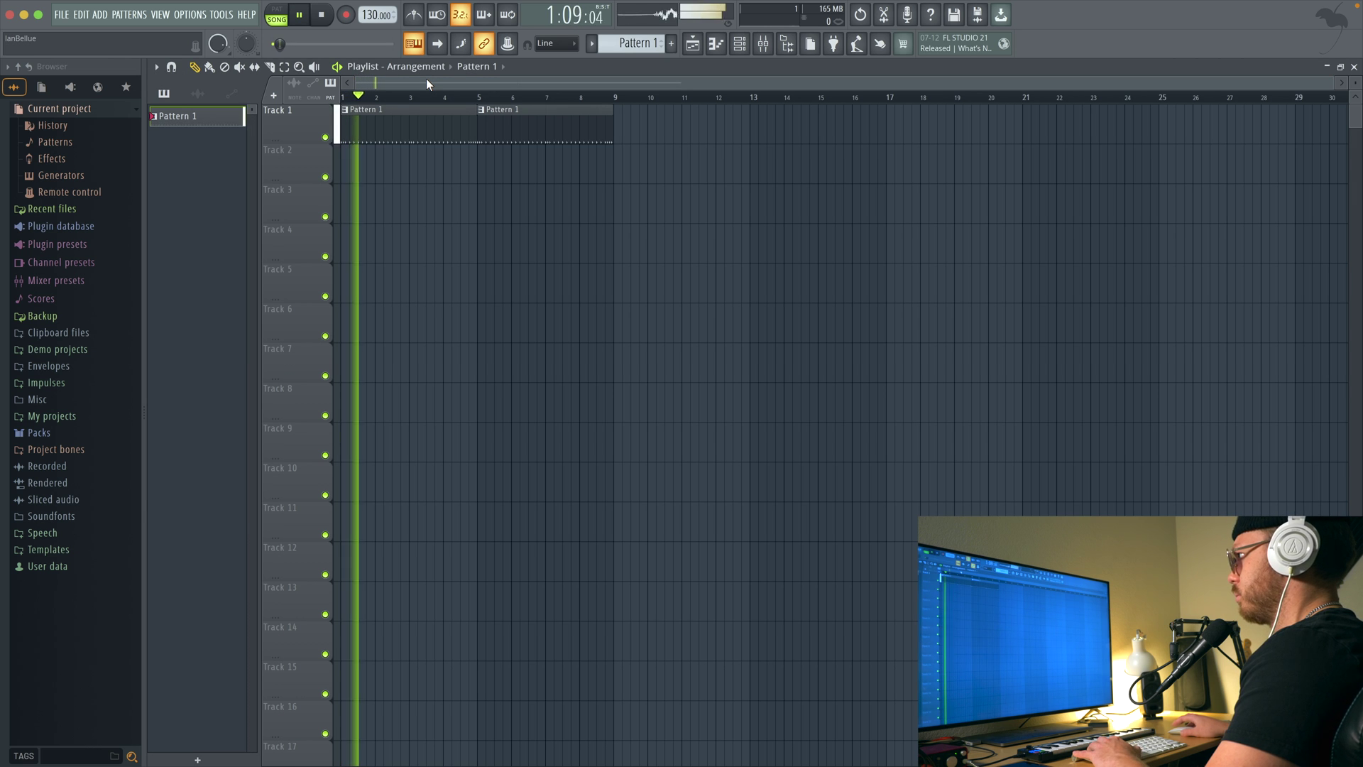
key(space)
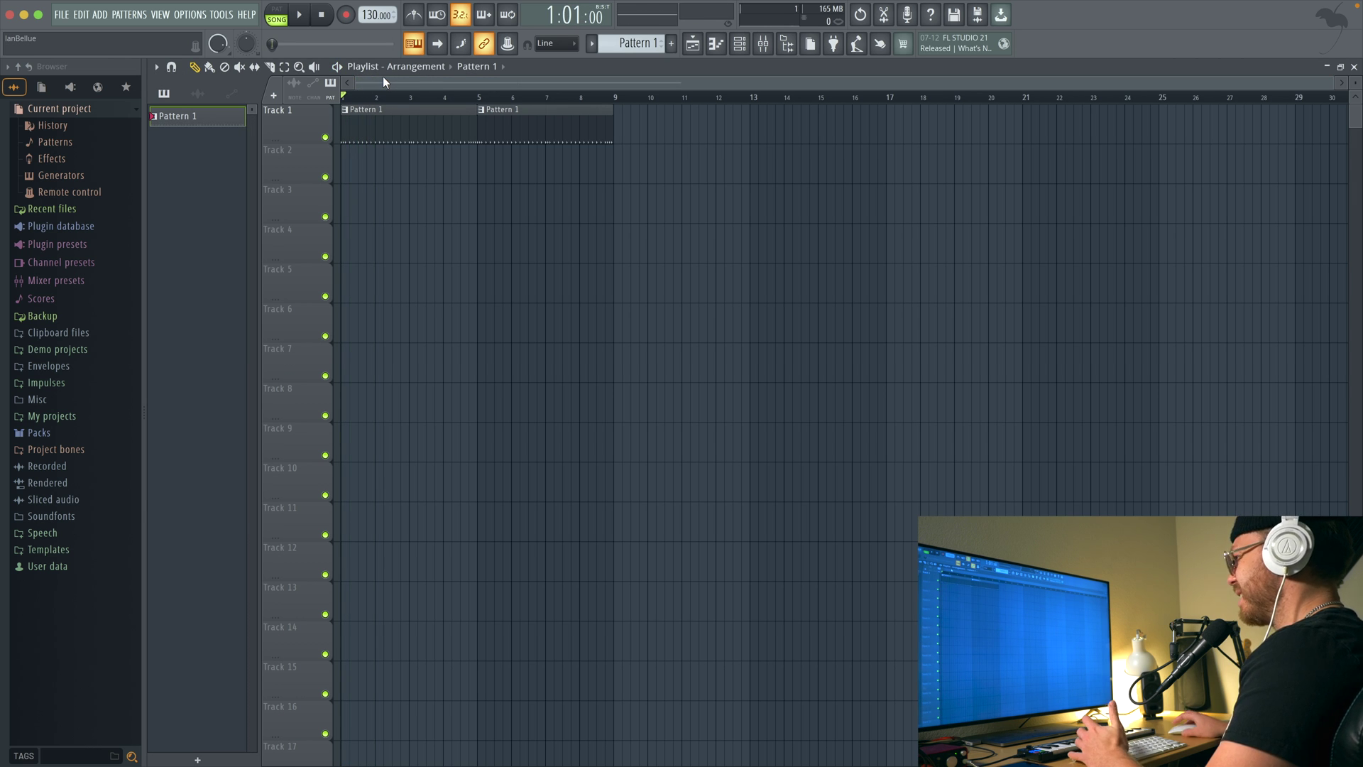
Add a FLEX channel with the 808 Distorted preset from the Mobile Tuned 808 Bass pack and show the channel rack
click(98, 14)
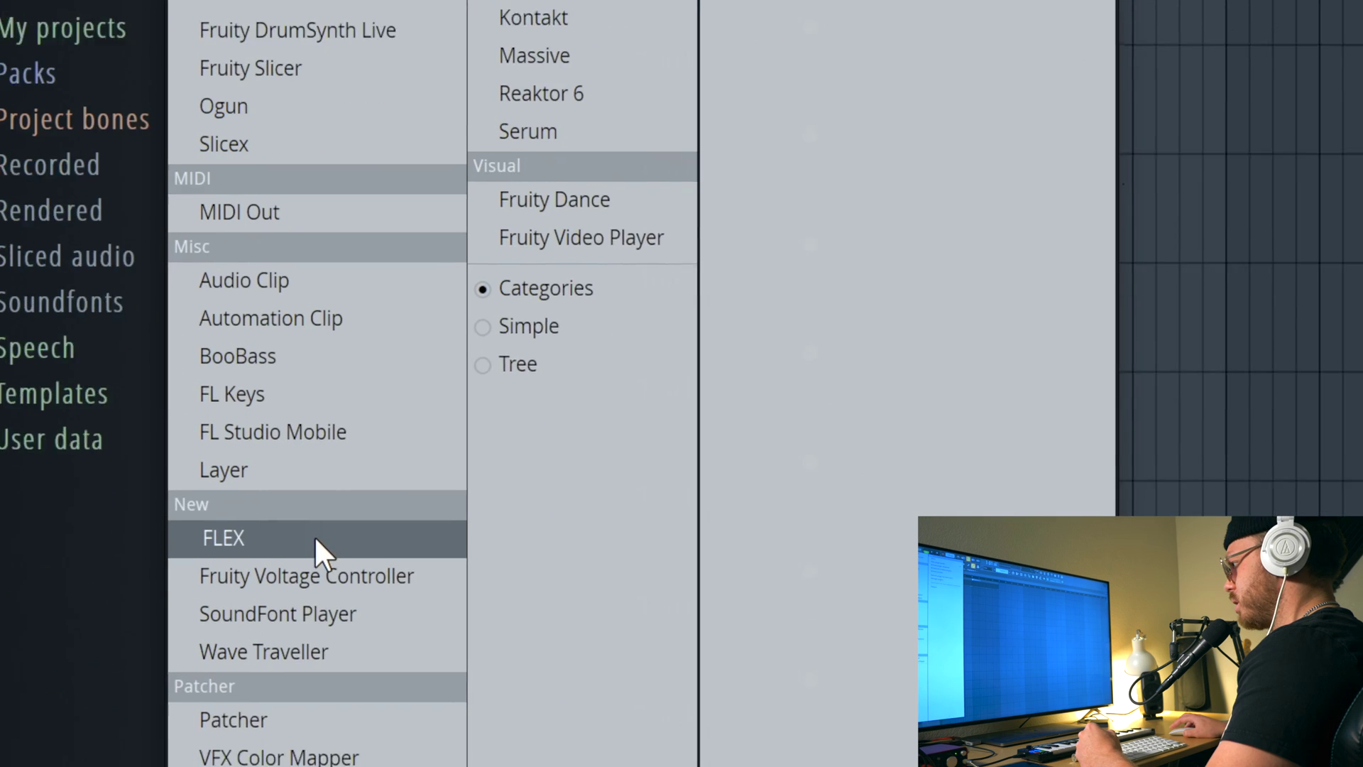
click(305, 428)
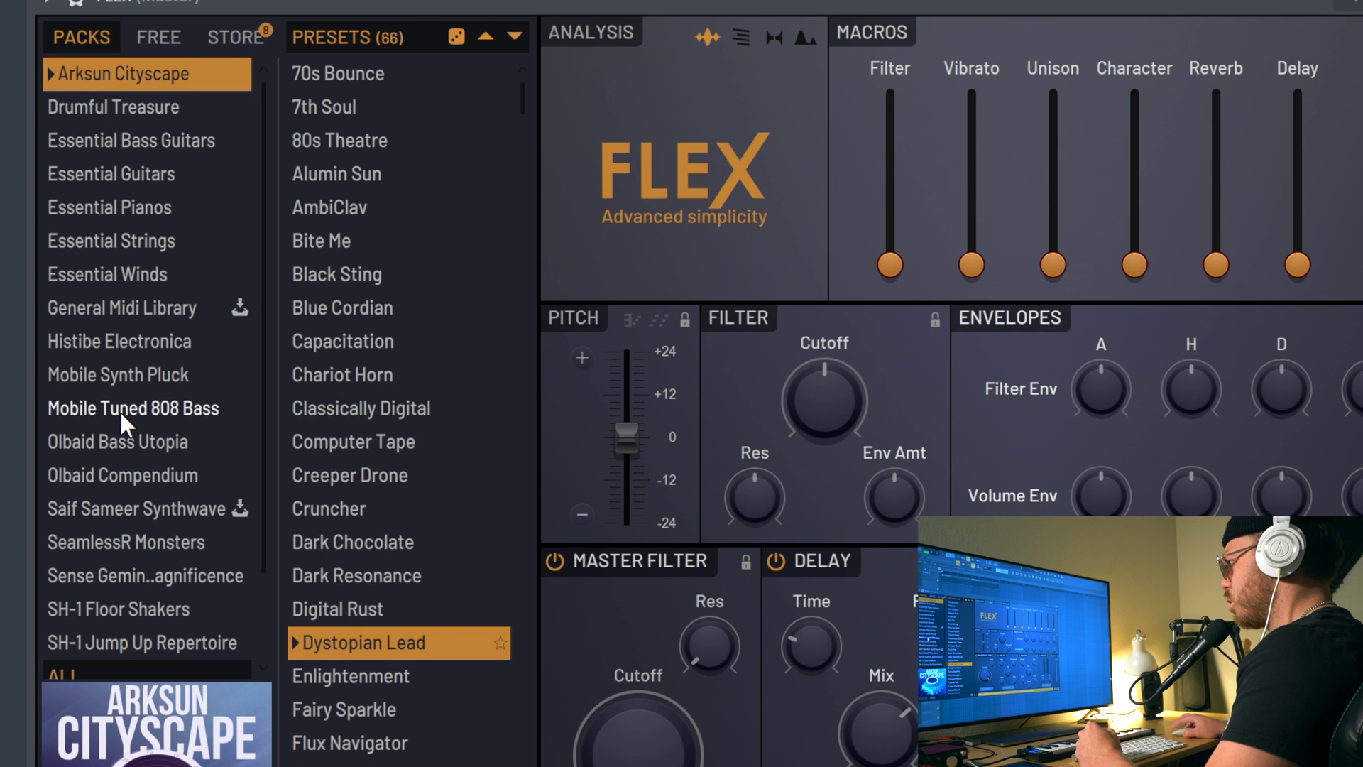
click(285, 392)
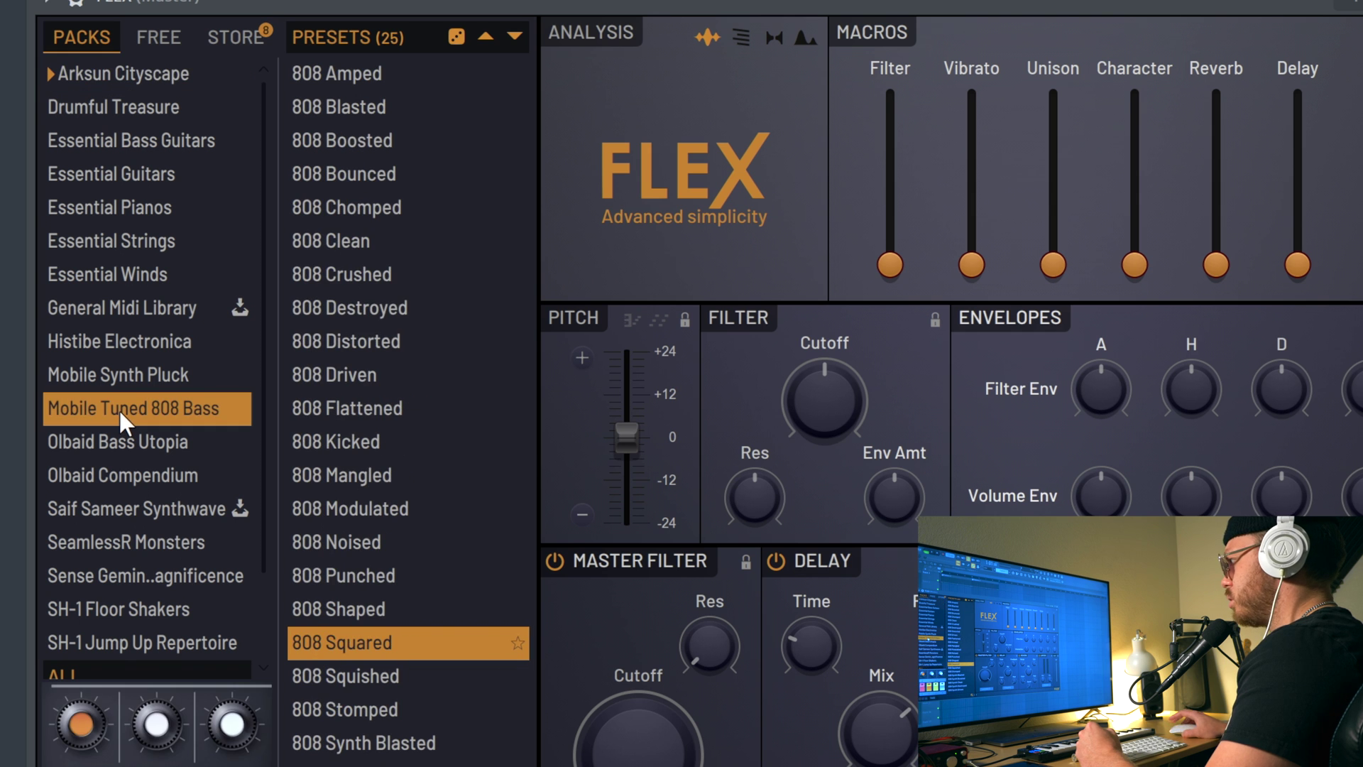
click(364, 340)
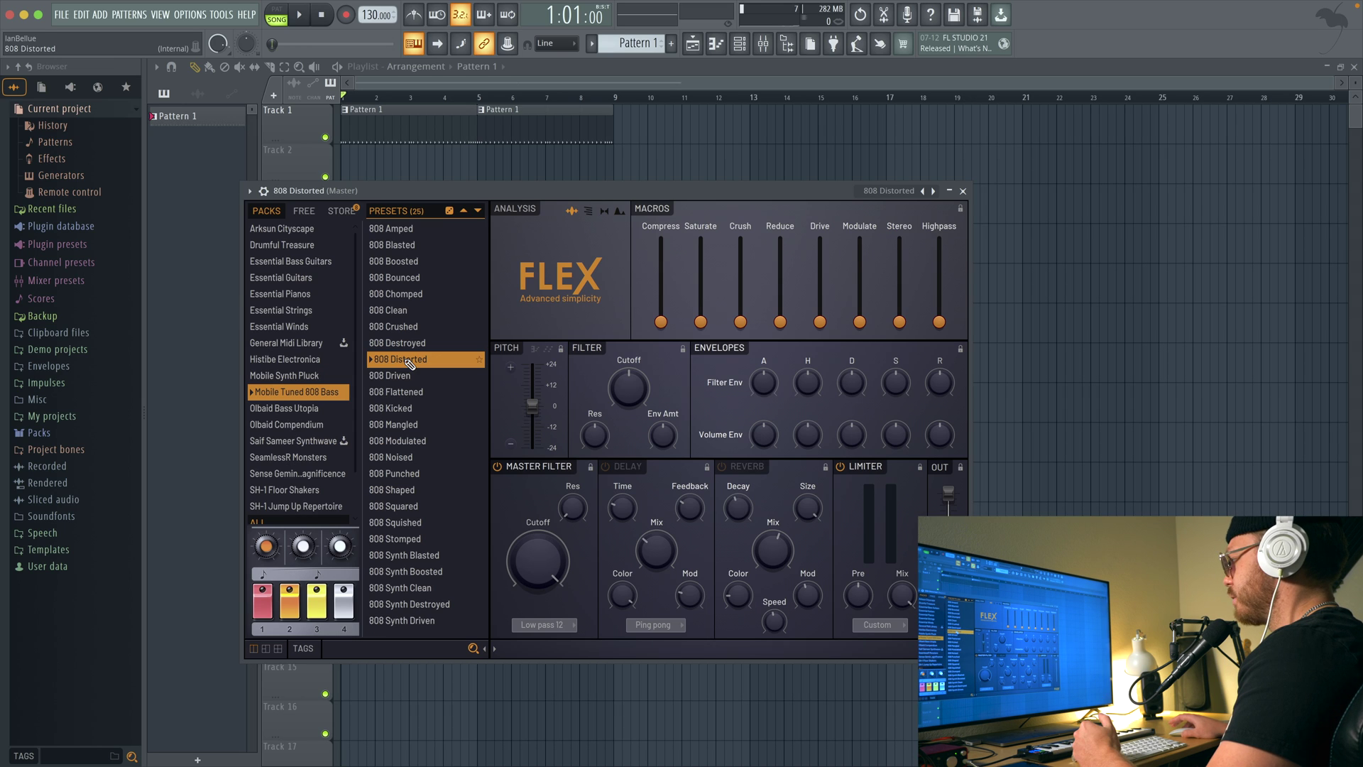
click(752, 48)
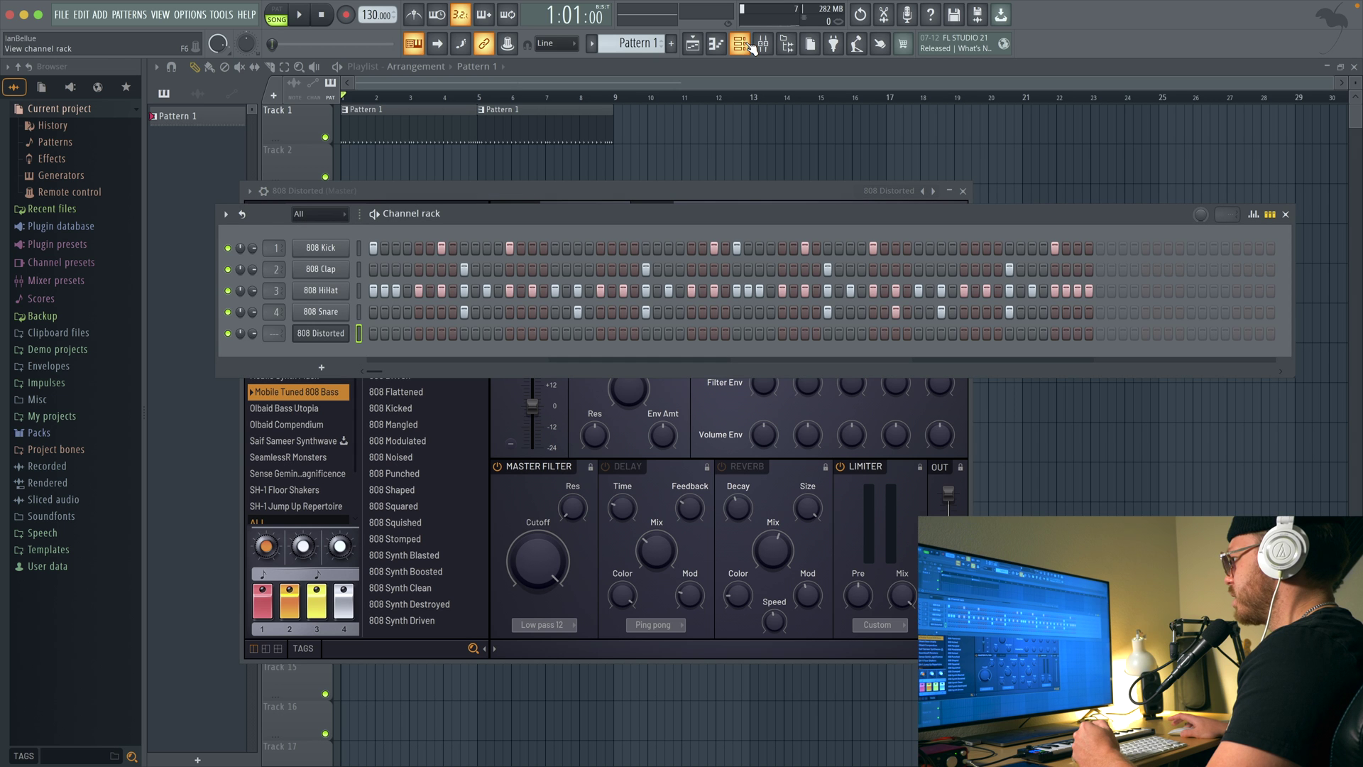
Open the piano roll of the 808 Distorted channel
right_click(330, 334)
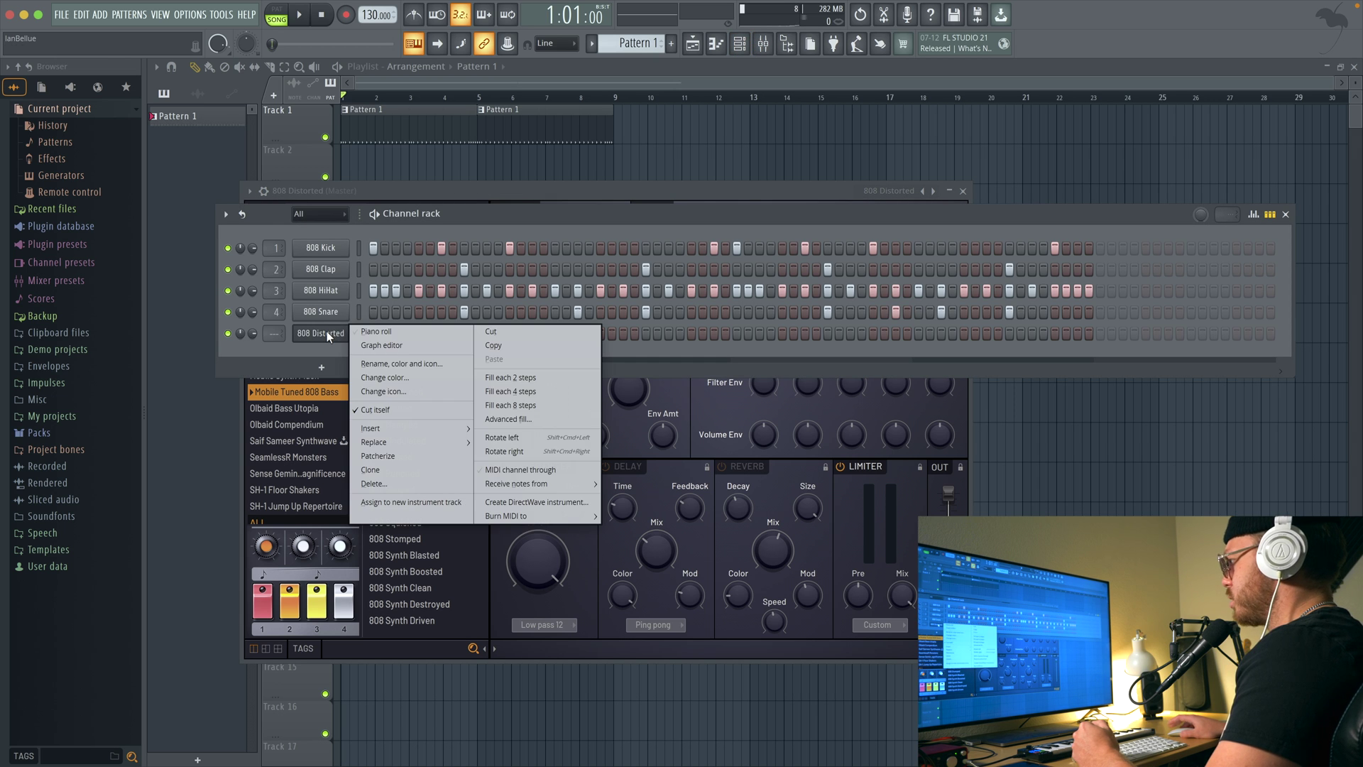
click(372, 335)
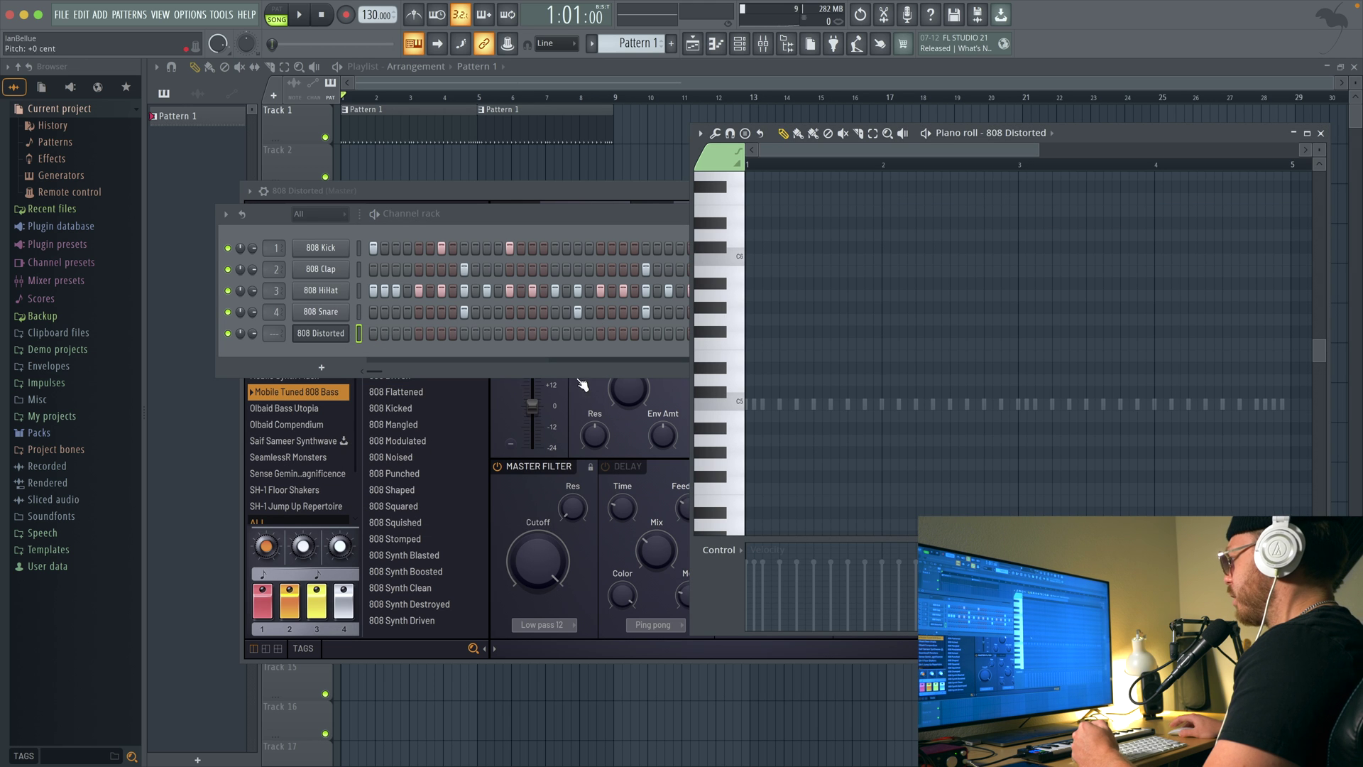
Place trial notes G#5, A5, E5 and two A#4 in the first two bars of Pattern 1 and play them briefly
click(774, 309)
click(886, 297)
click(903, 357)
click(854, 427)
click(825, 426)
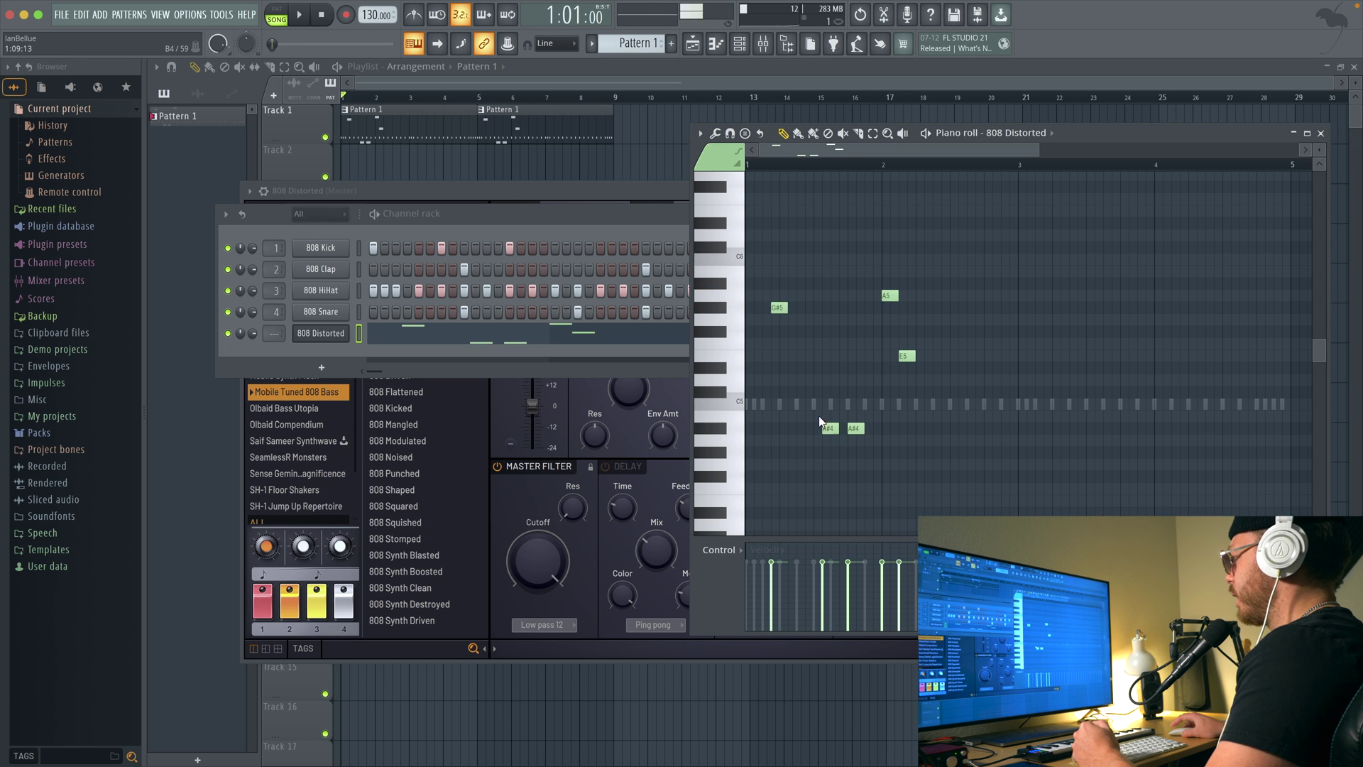
key(space)
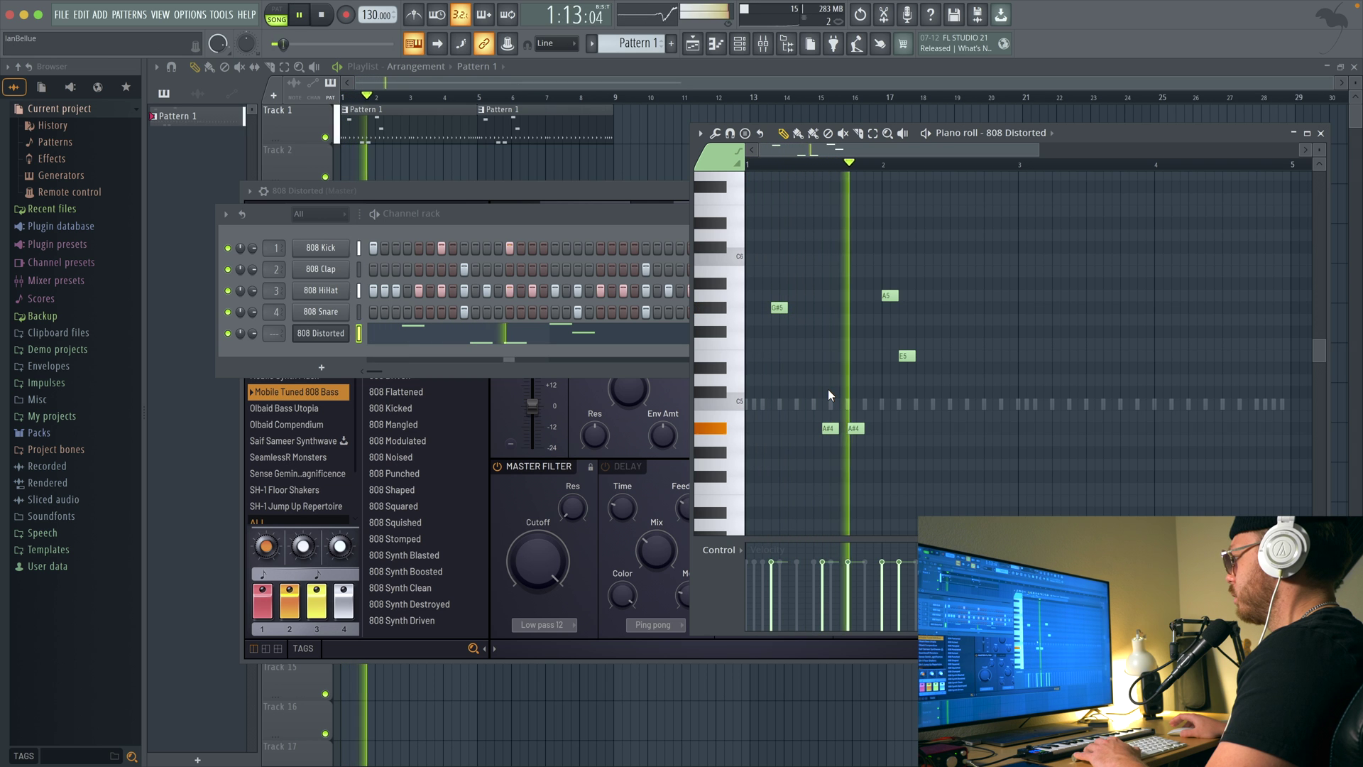
key(space)
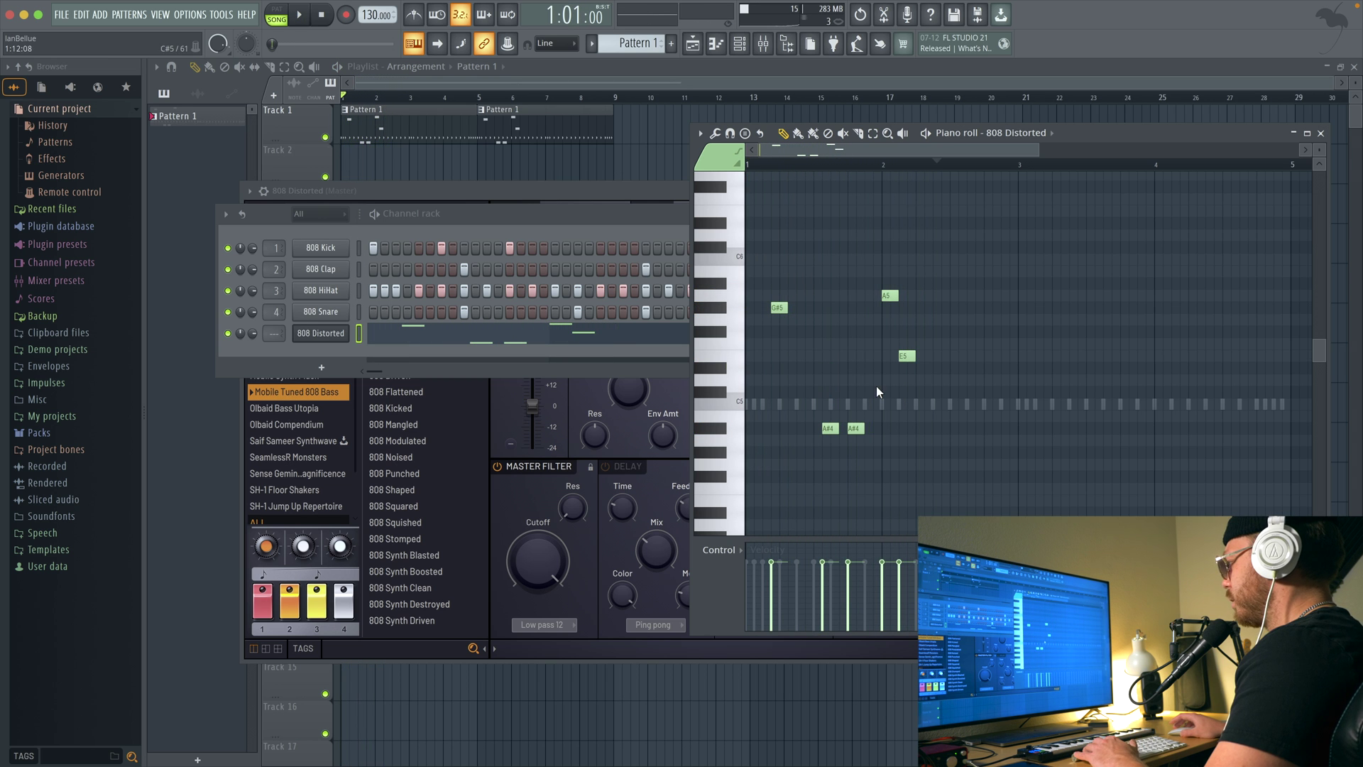
Delete all the trial 808 Distorted notes from Pattern 1
right_click(854, 427)
right_click(825, 426)
right_click(906, 356)
right_click(783, 307)
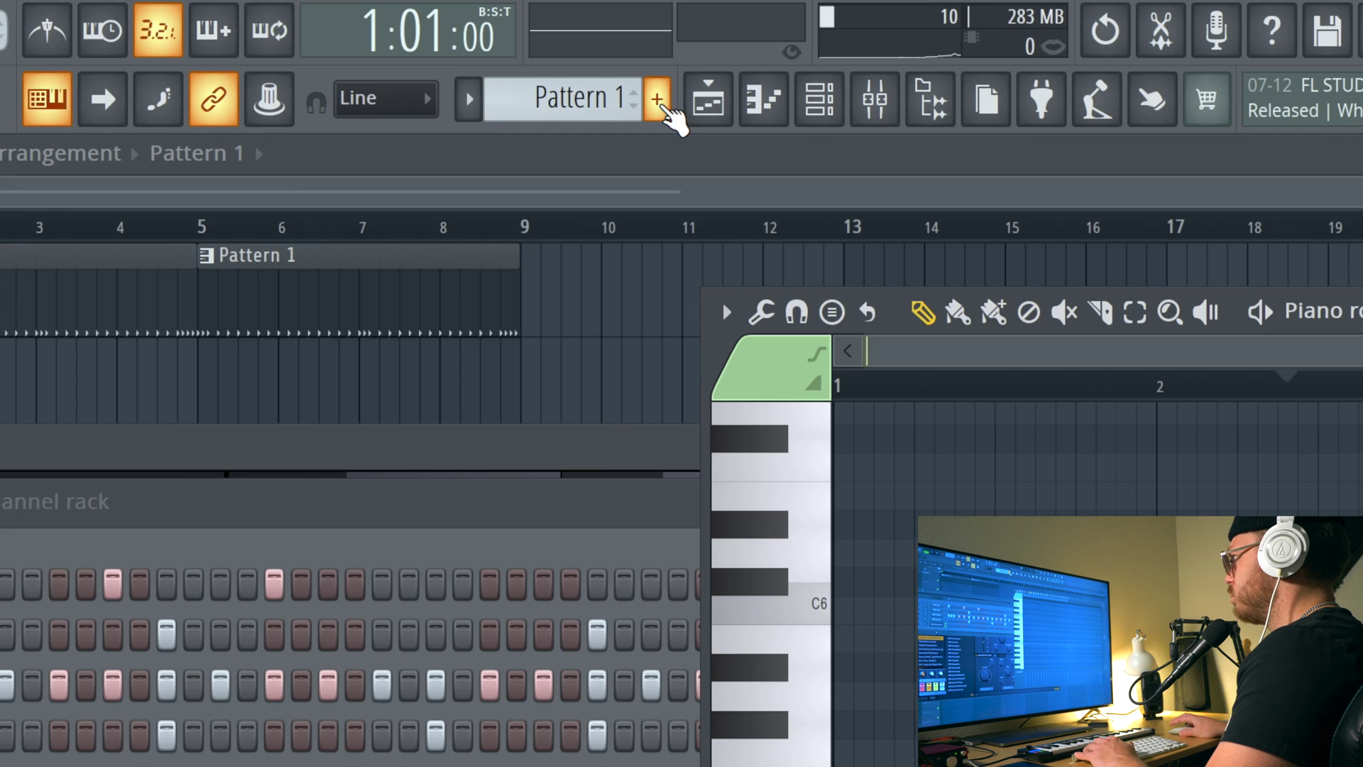
Create Pattern 2 without a custom name and place an 808 Distorted D#4 note at the start of bar 1
click(661, 105)
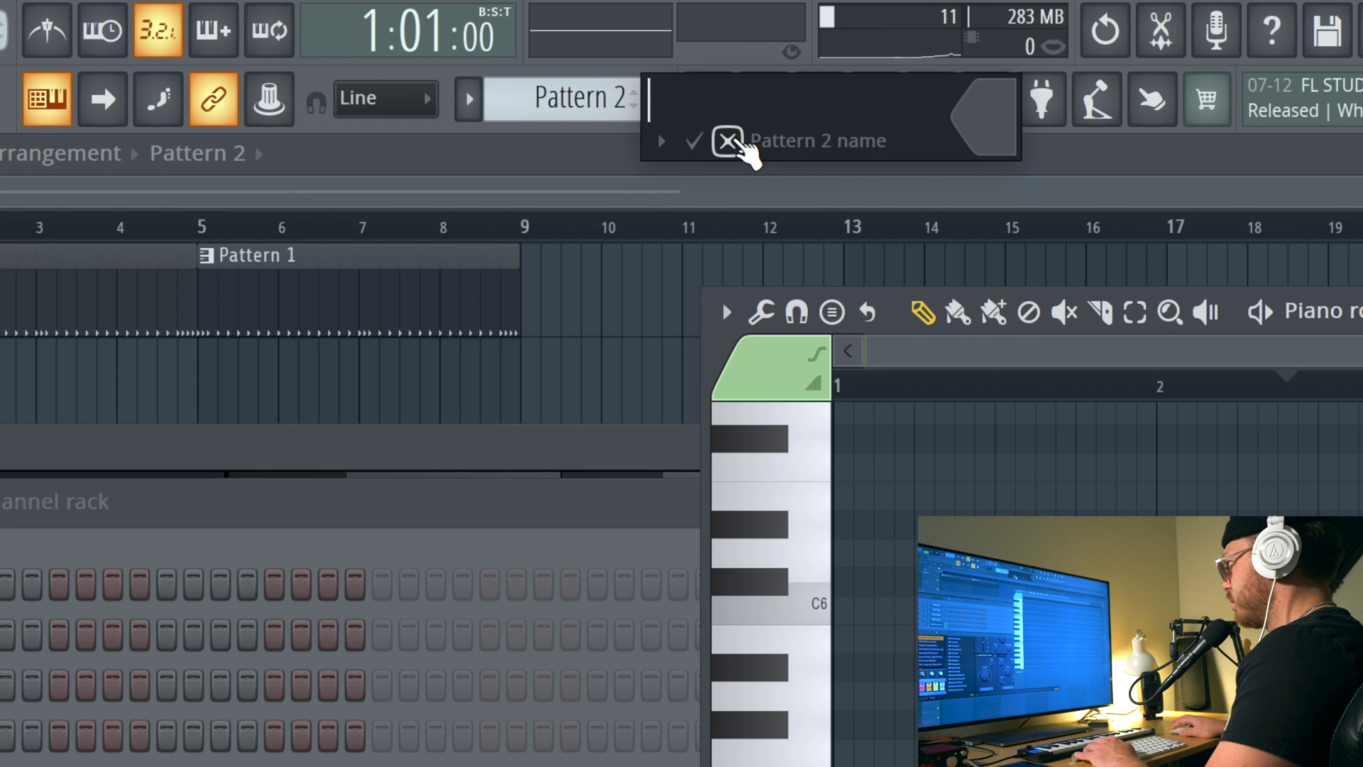
click(727, 141)
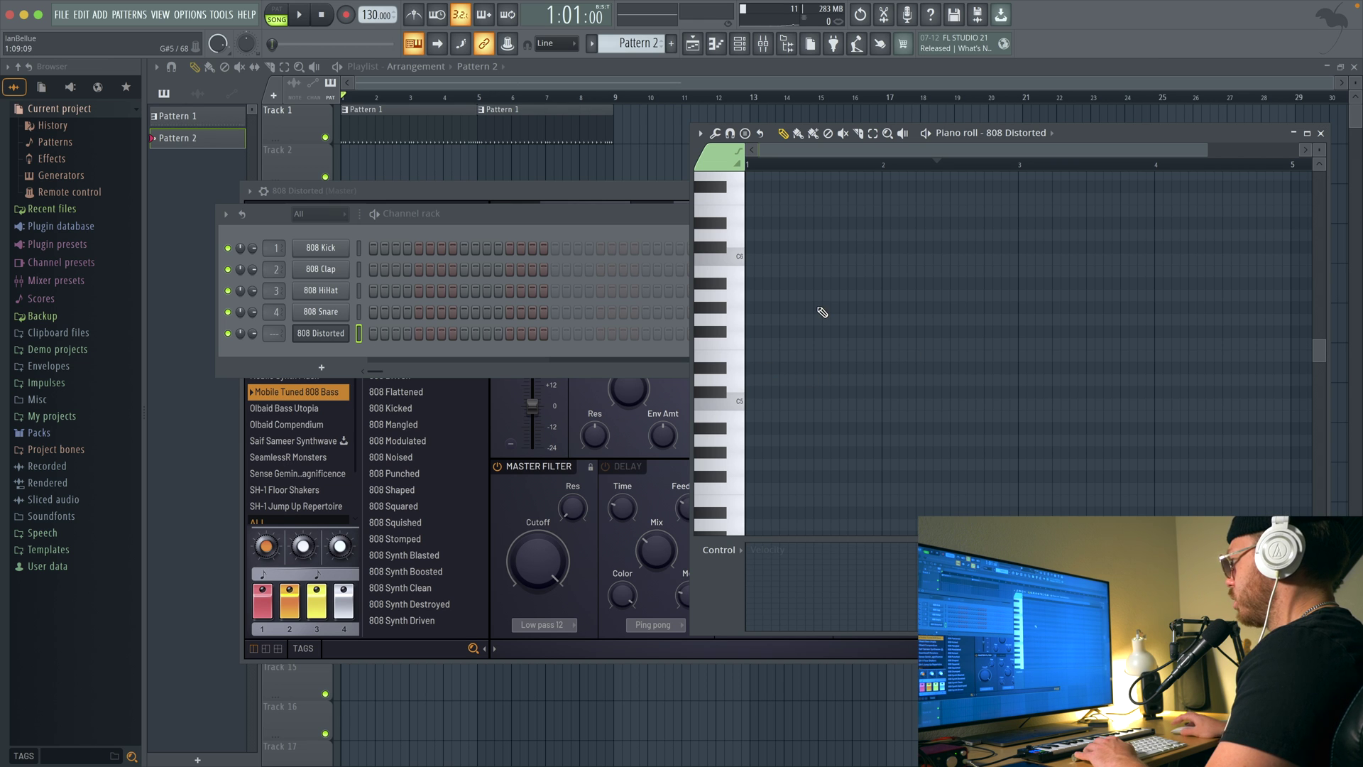
click(770, 332)
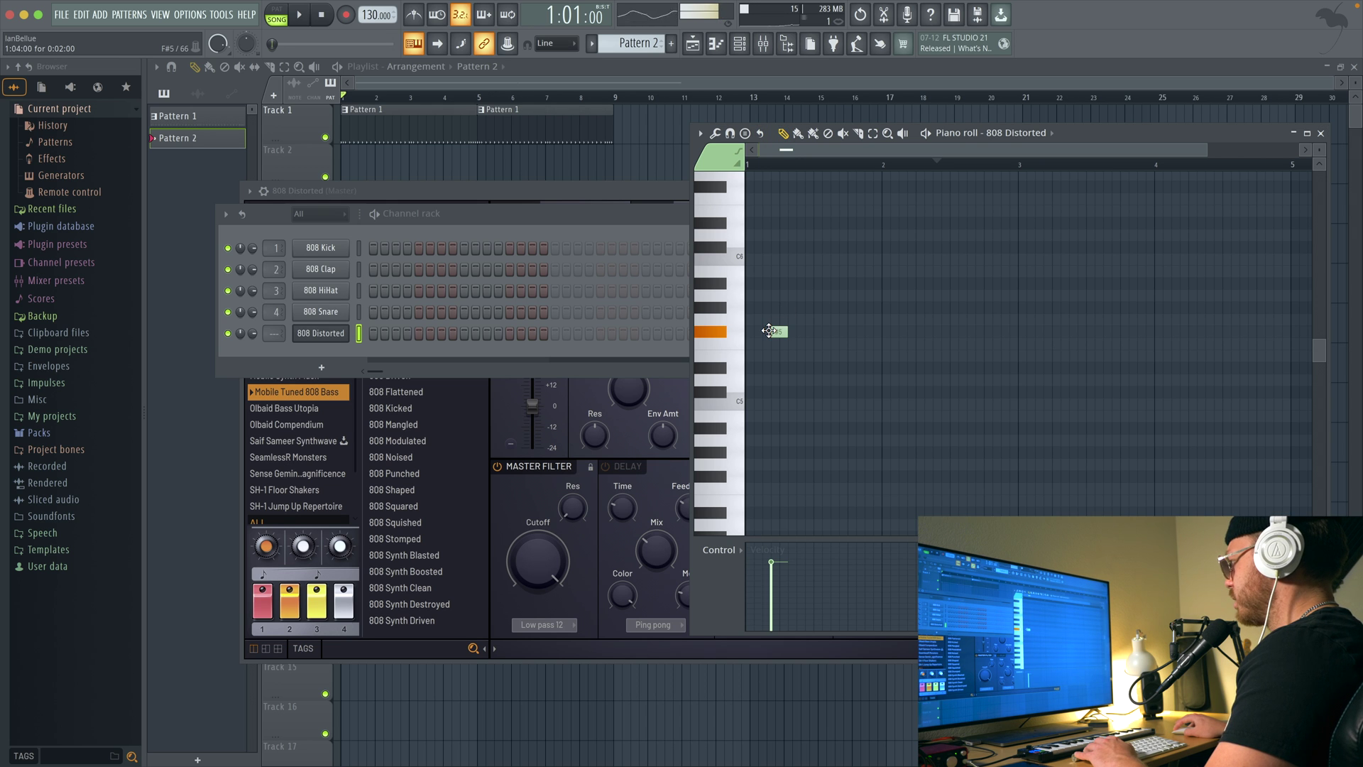
drag(767, 331, 748, 491)
scroll(760, 452, down, 4)
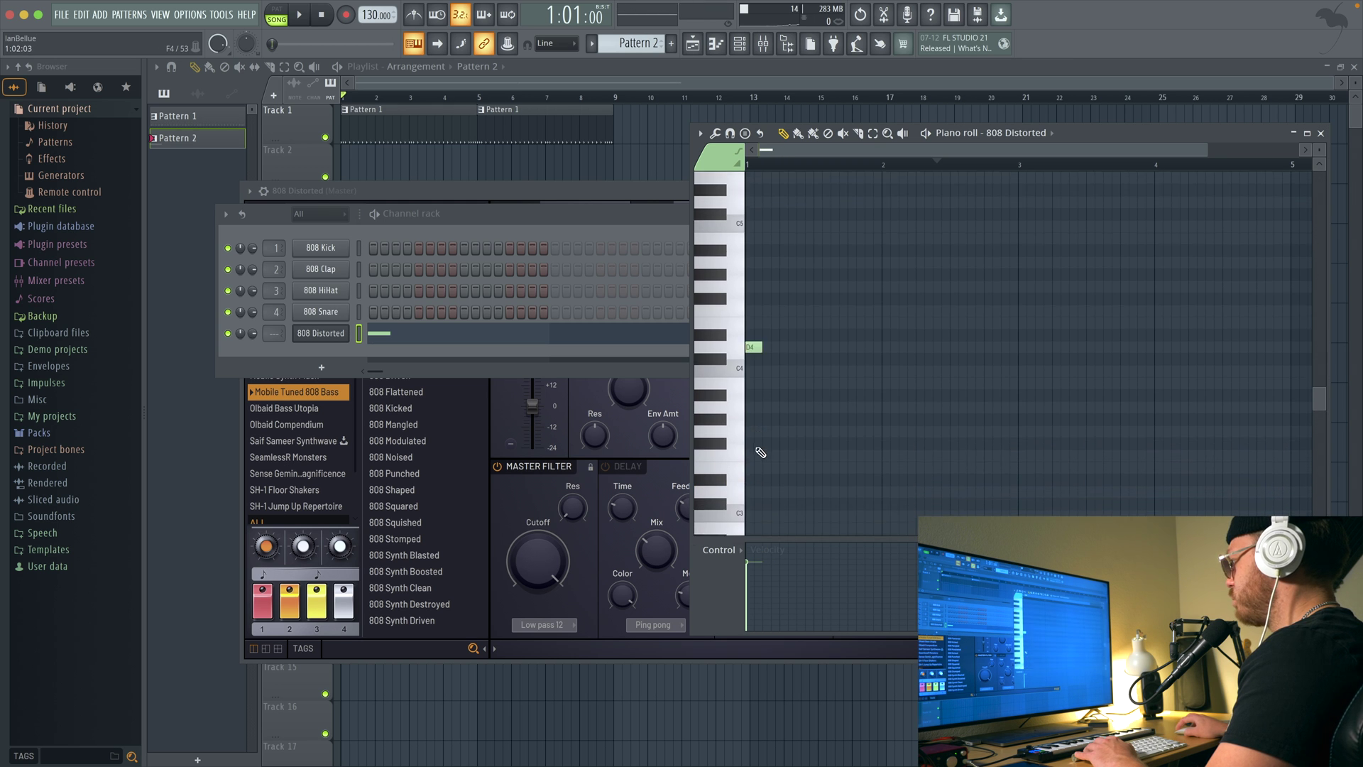
click(755, 347)
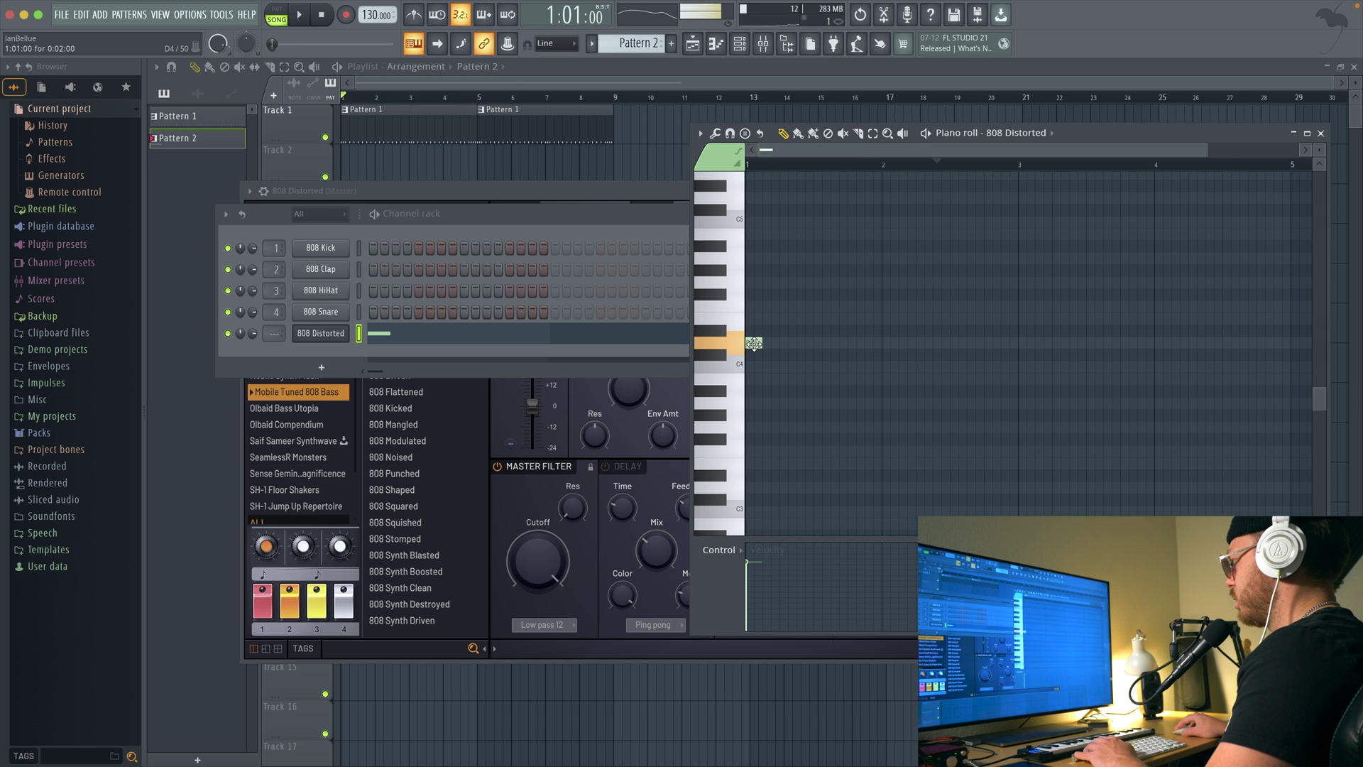
drag(754, 344, 752, 331)
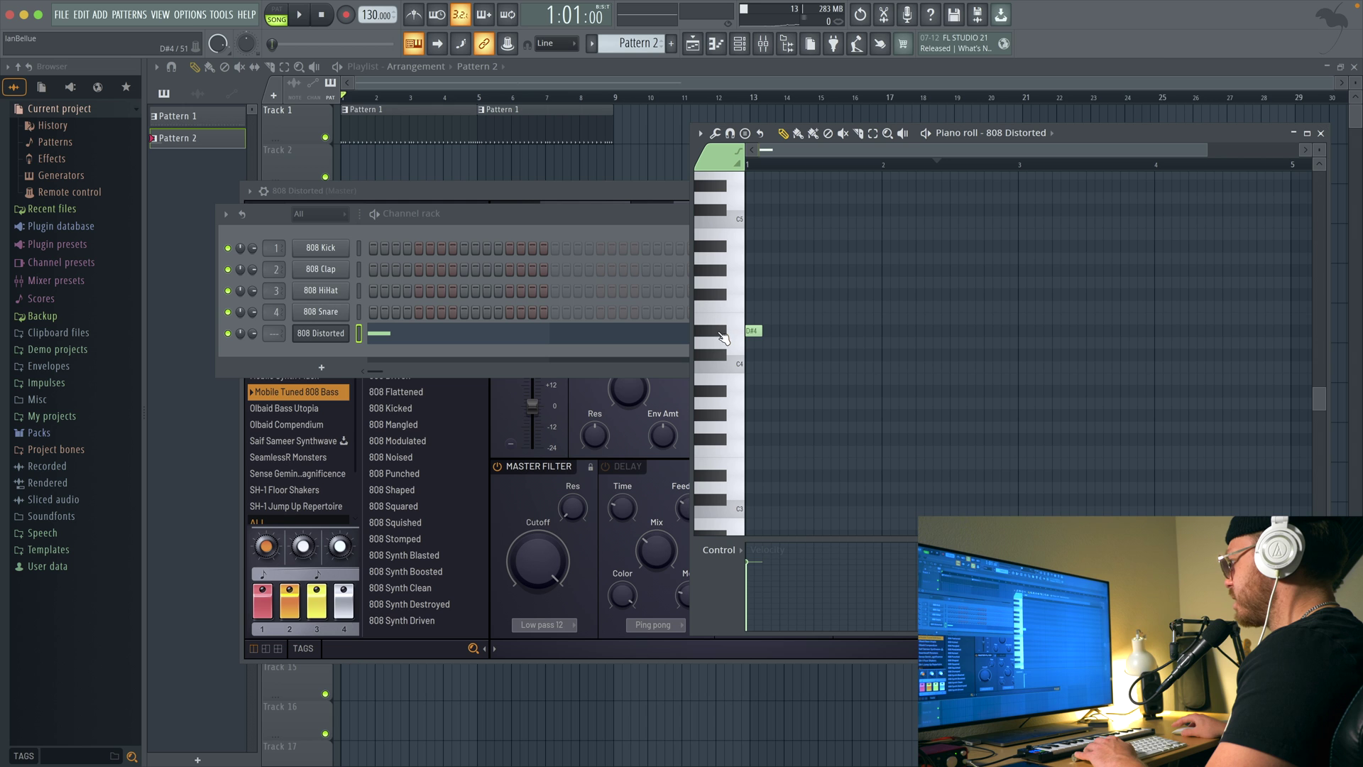
Lengthen the first D#4 note to six steps and add two more D#4 notes of that length directly after it
drag(751, 334, 809, 341)
click(800, 332)
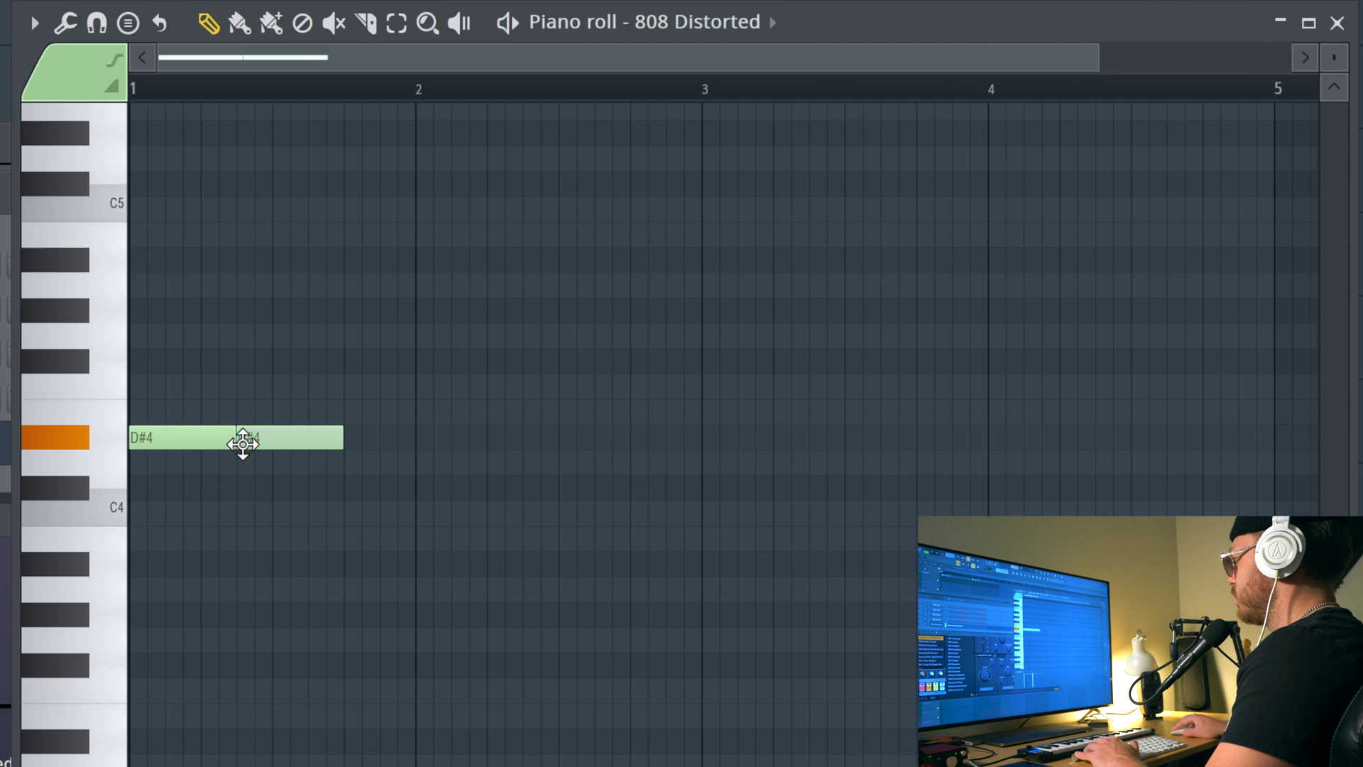
click(851, 332)
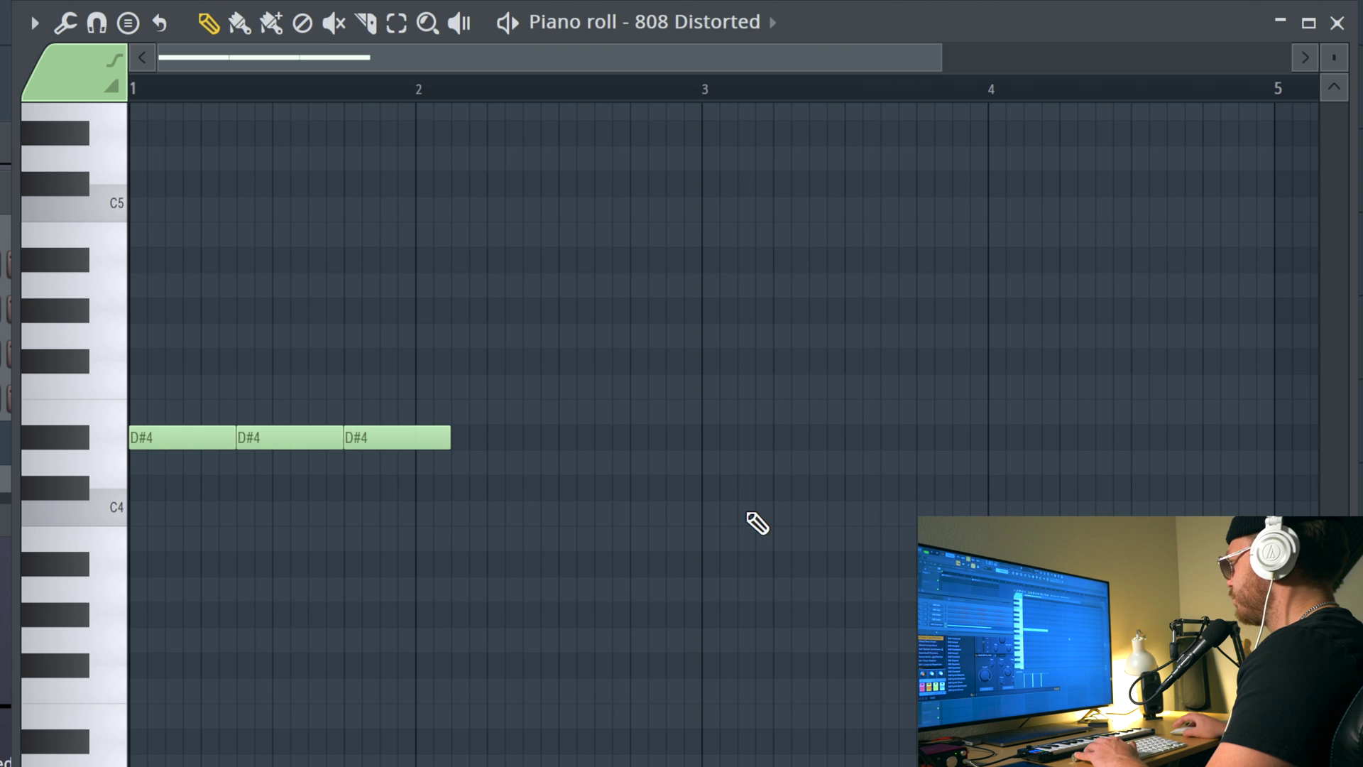
Place three back-to-back six-step D#4 notes starting at bar 3
click(707, 438)
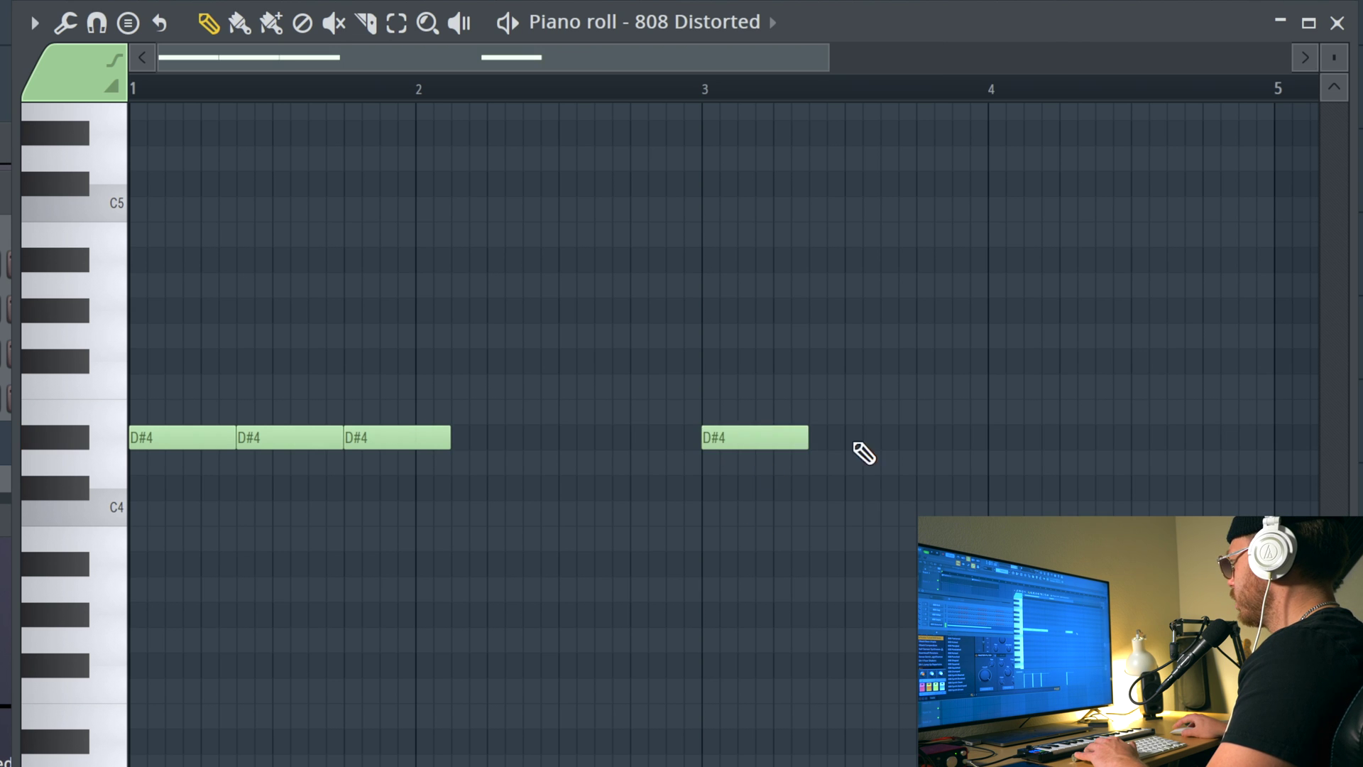
click(816, 438)
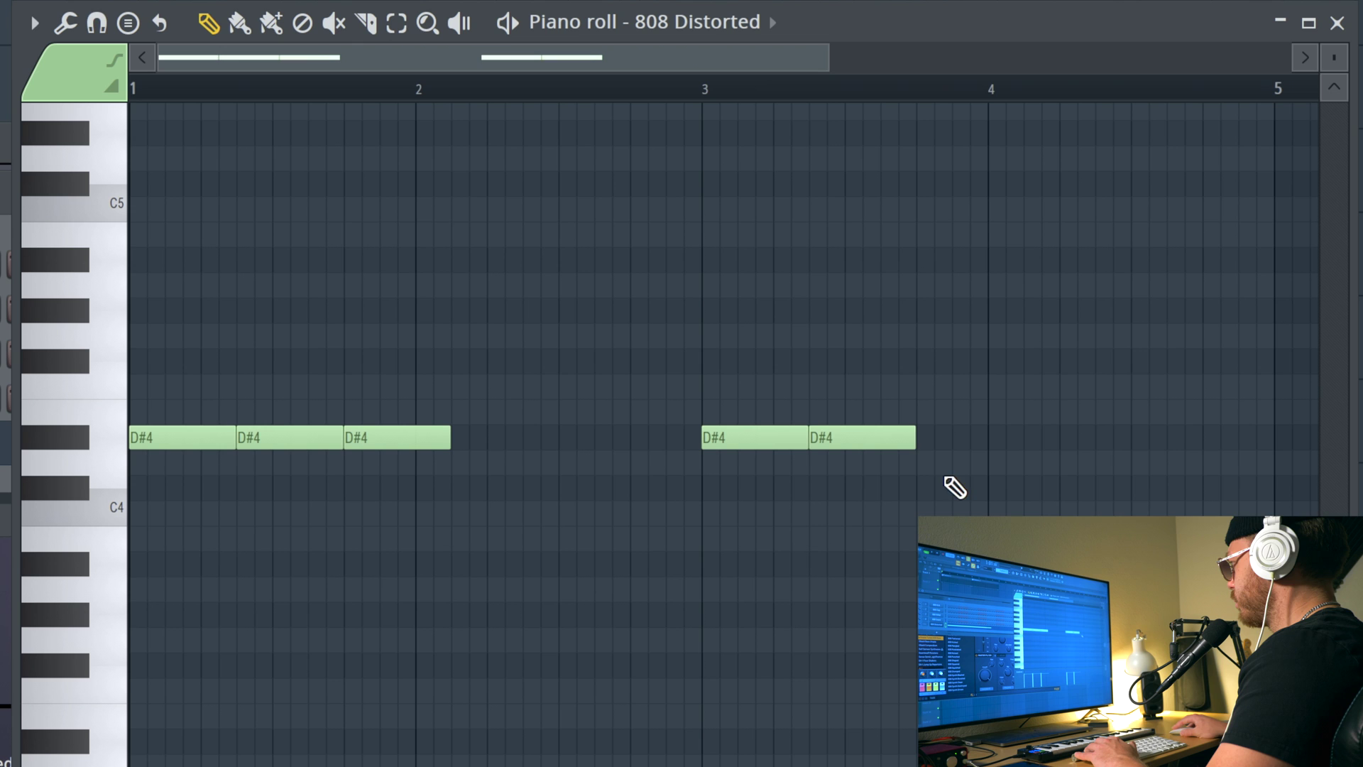
click(924, 437)
Fill the second half of bar 4 with two four-step C#4 notes and extend the third and sixth D#4 notes to meet the notes that follow
click(1141, 489)
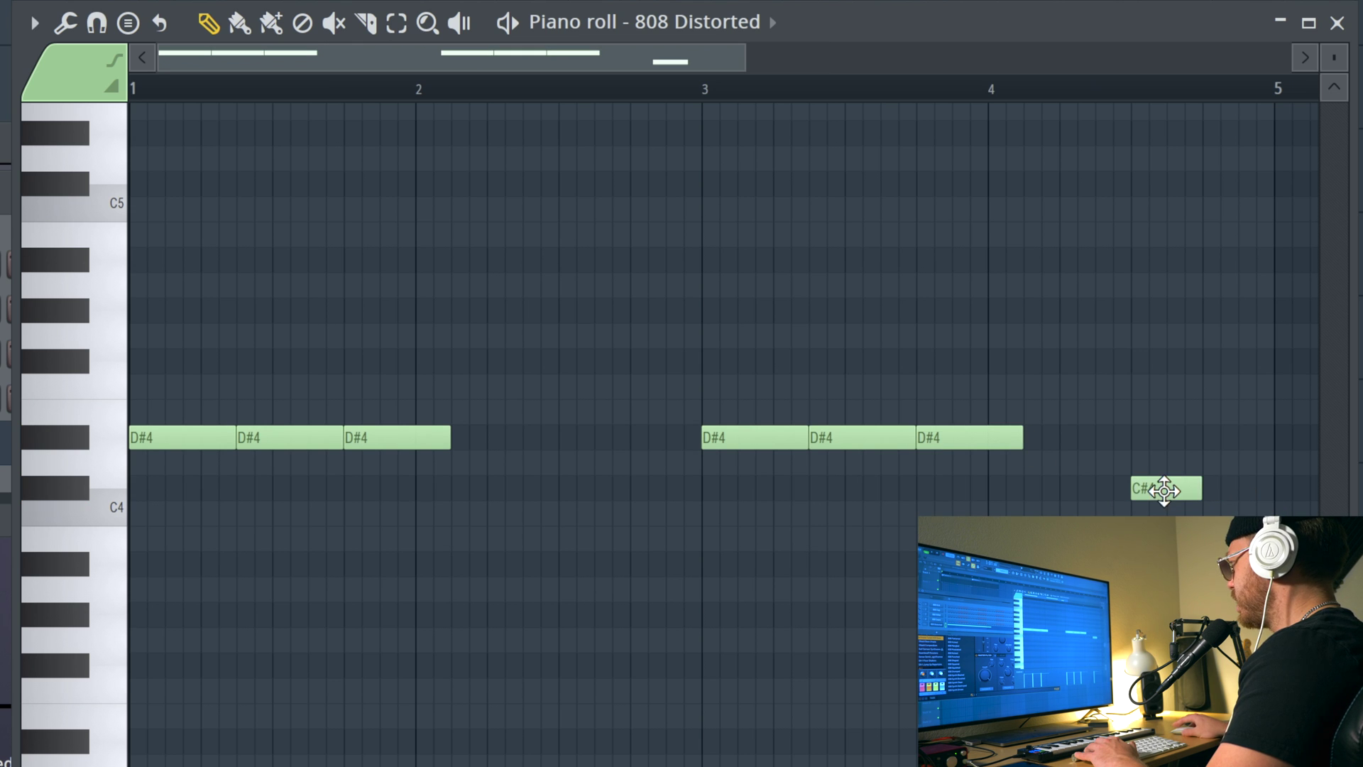
click(1205, 488)
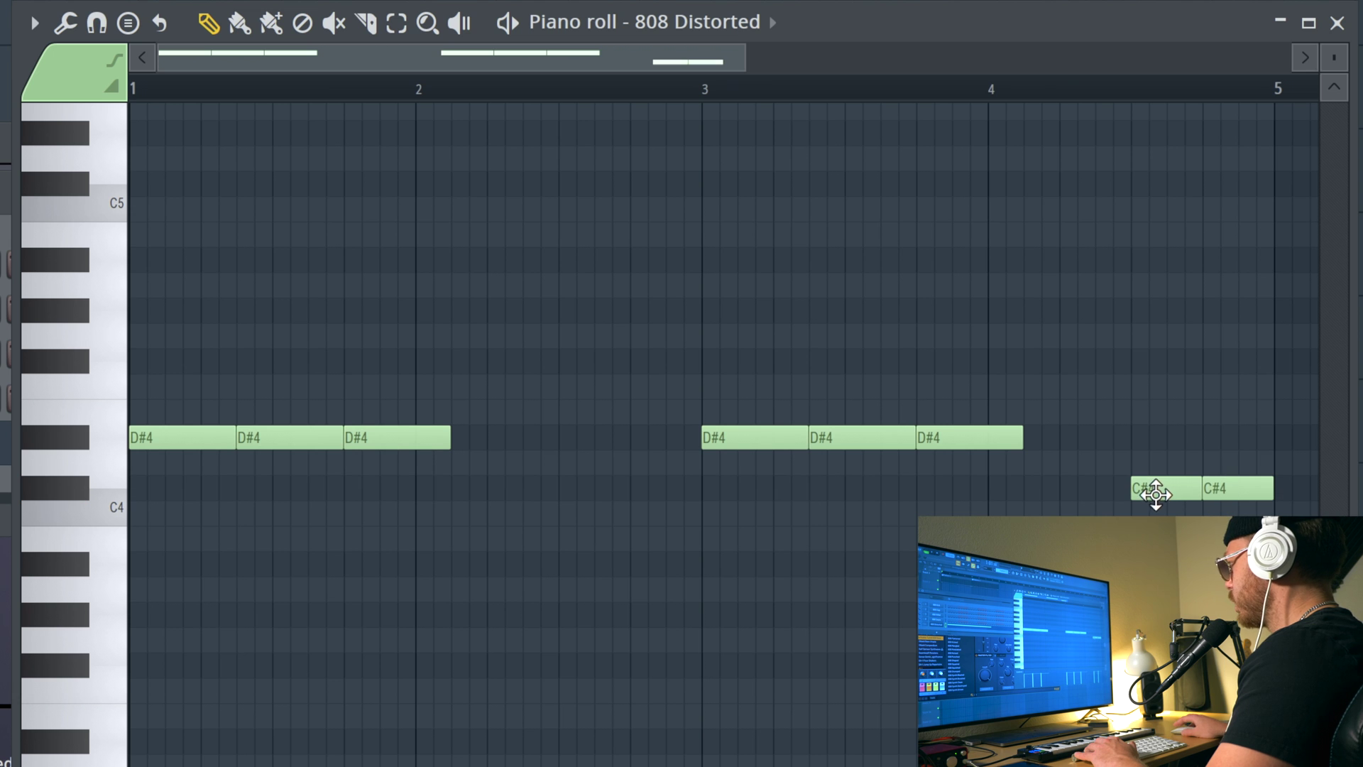
drag(452, 438, 693, 496)
drag(1026, 437, 1120, 447)
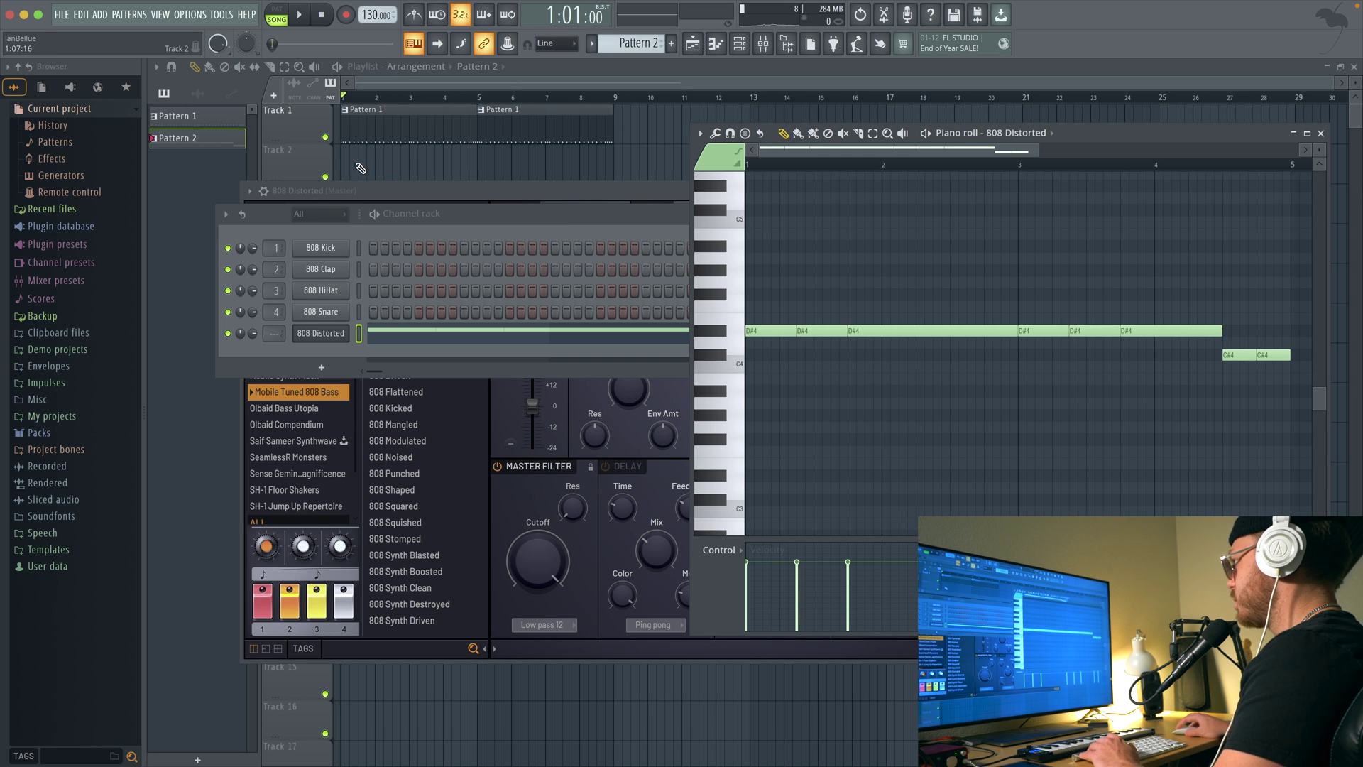
Place Pattern 2 clips on Track 2 of the playlist at bars 1 and 5, and play the arrangement before stopping it
mouse_move(360, 169)
mouse_down()
mouse_move(381, 168)
mouse_move(356, 168)
mouse_up()
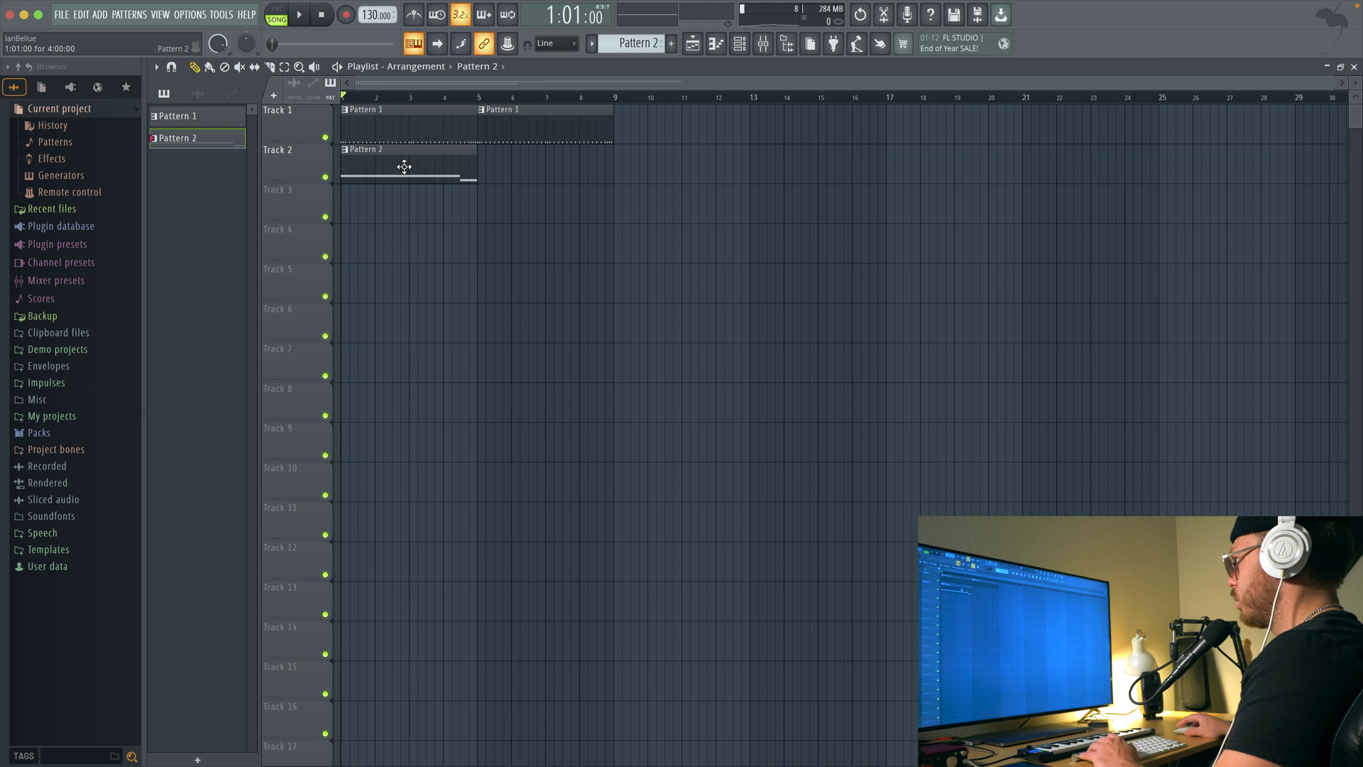
click(485, 167)
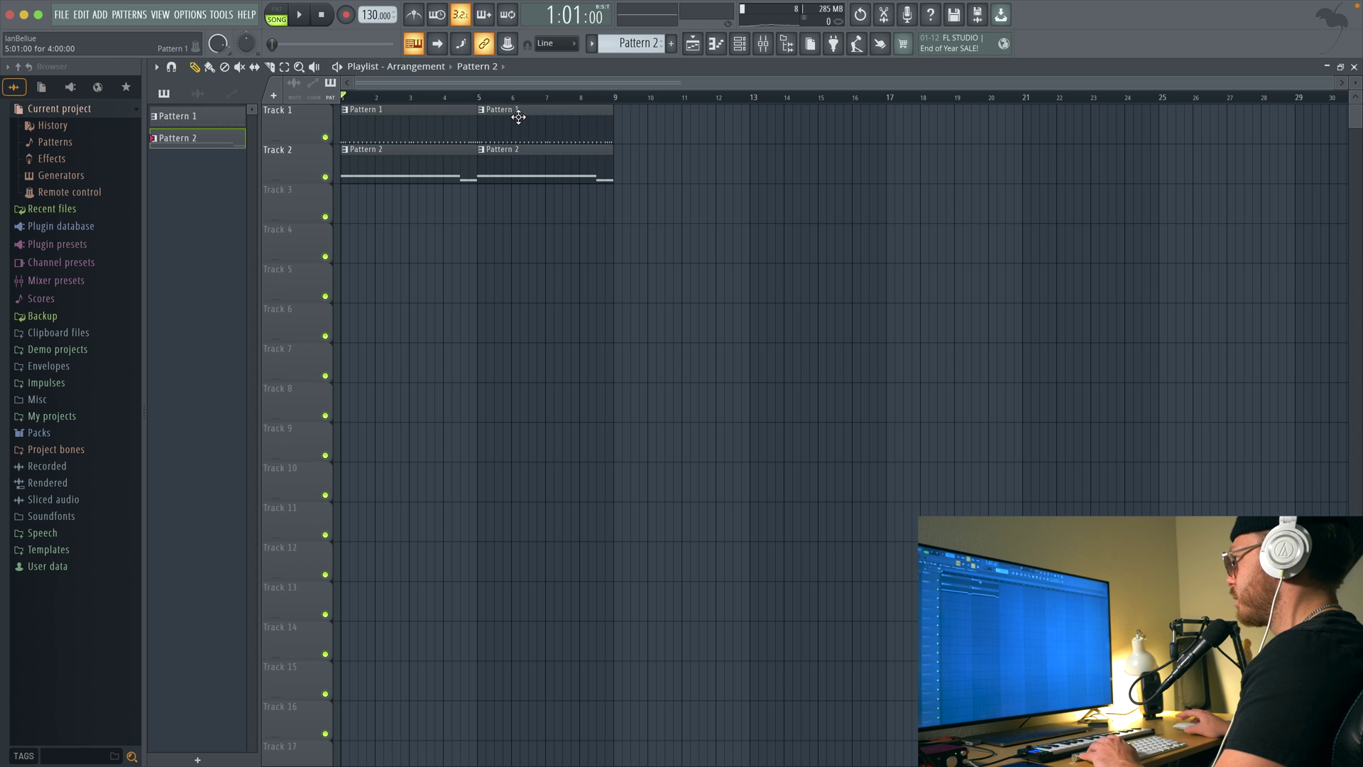
click(302, 17)
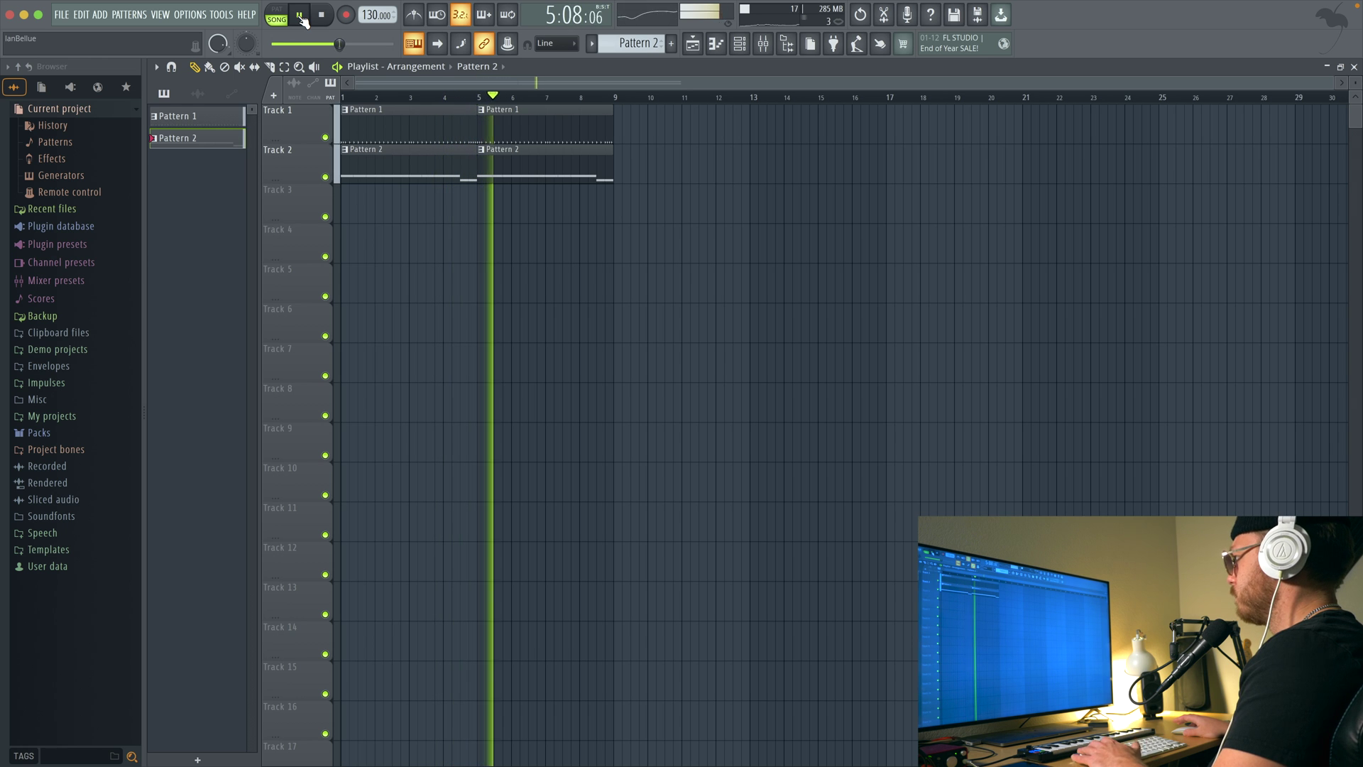
key(space)
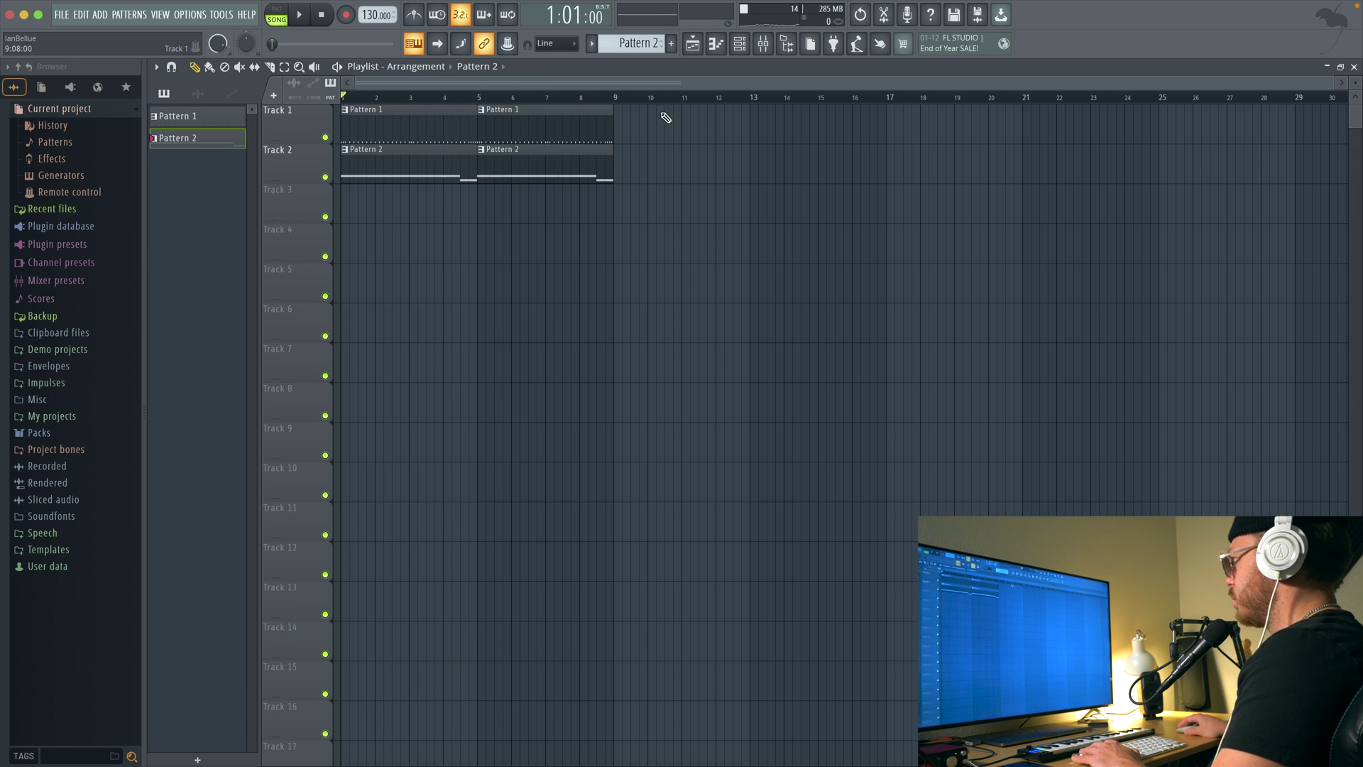
Reopen the 808 Distorted piano roll and shorten the third D#4 note so it ends halfway through bar 2
click(716, 46)
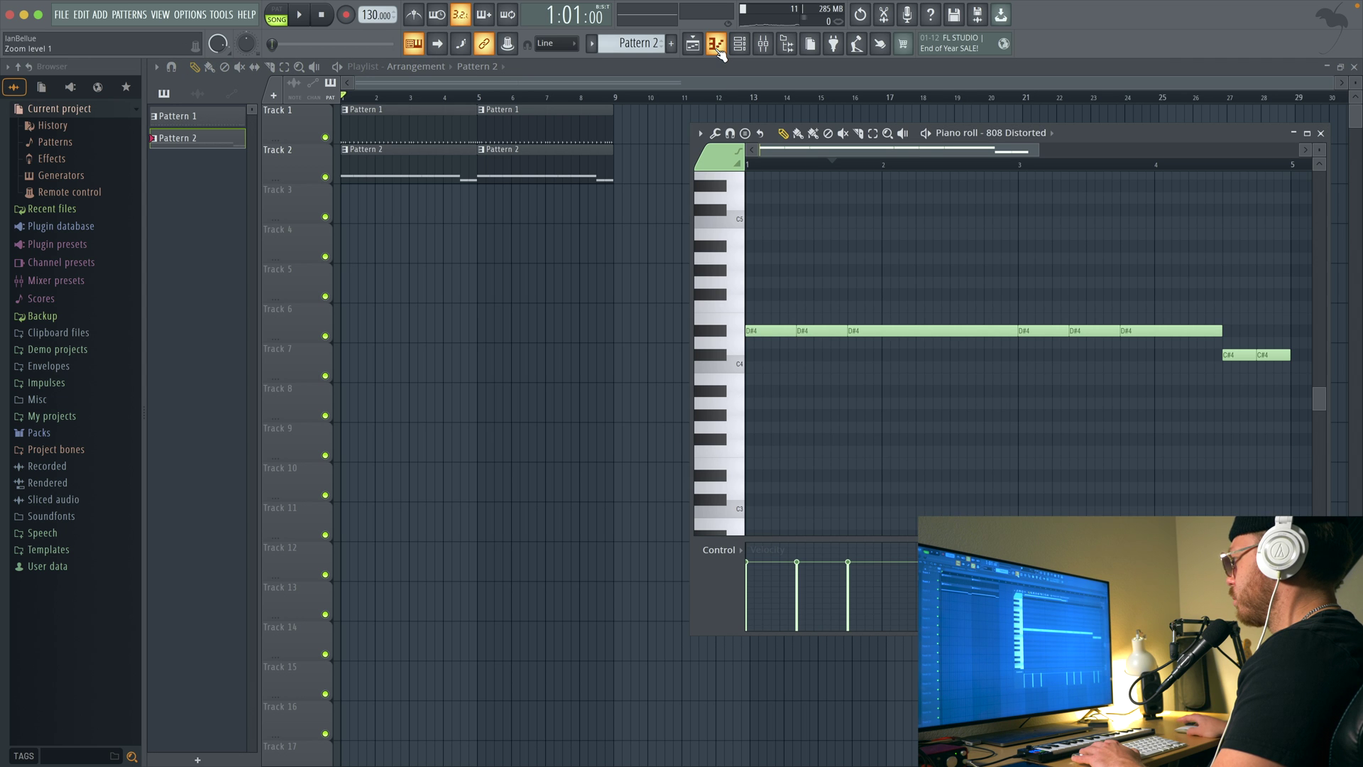
mouse_move(1018, 331)
mouse_down()
mouse_move(900, 334)
mouse_move(1004, 340)
mouse_up()
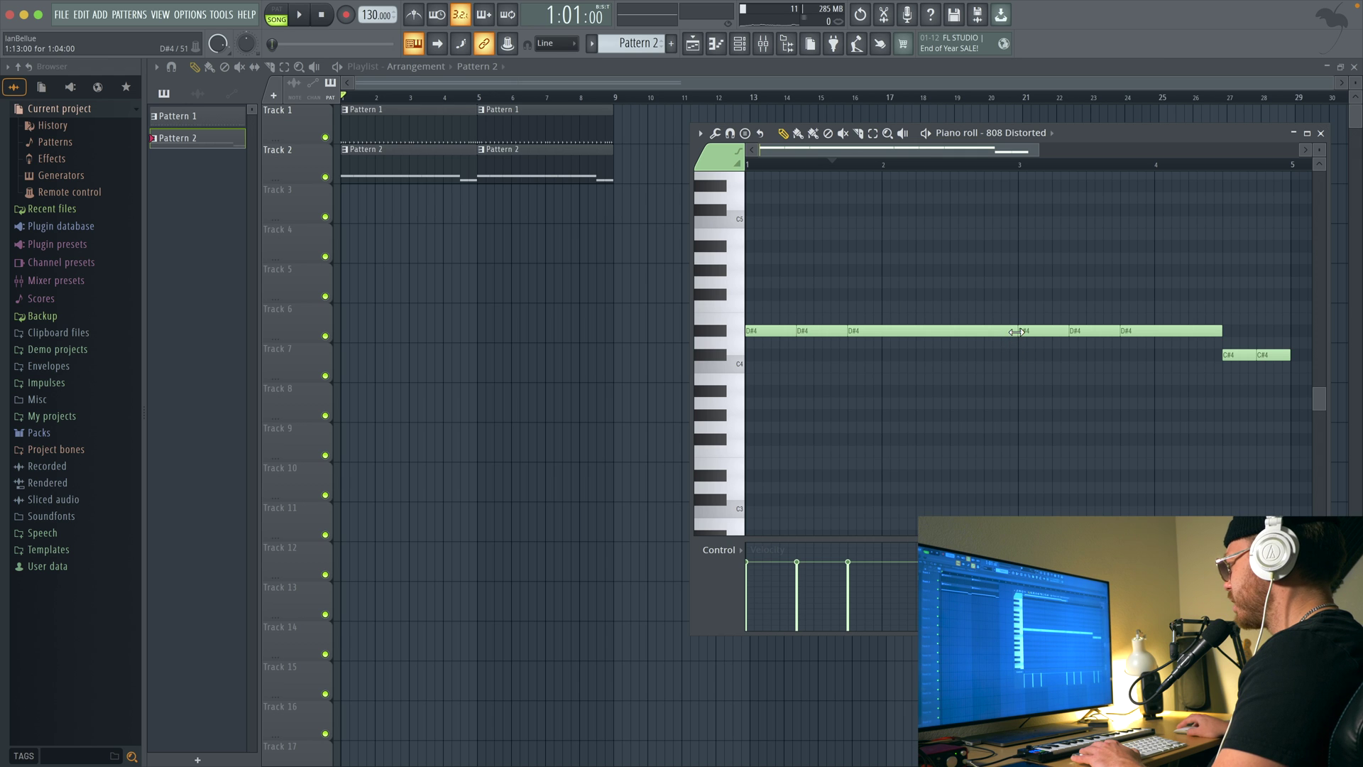
drag(1017, 332, 955, 334)
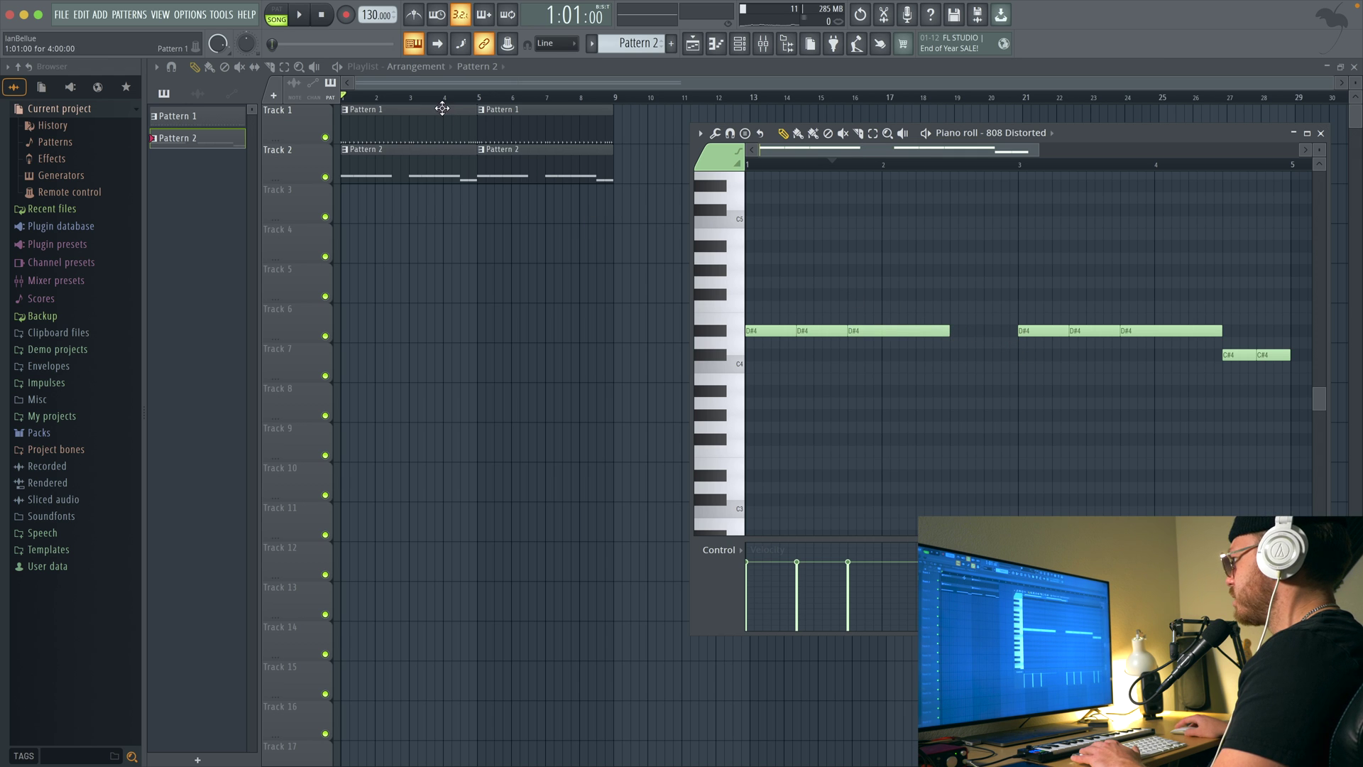
Play the arrangement from bar 2 to check the gap in the bass line, and stop it
click(381, 97)
key(space)
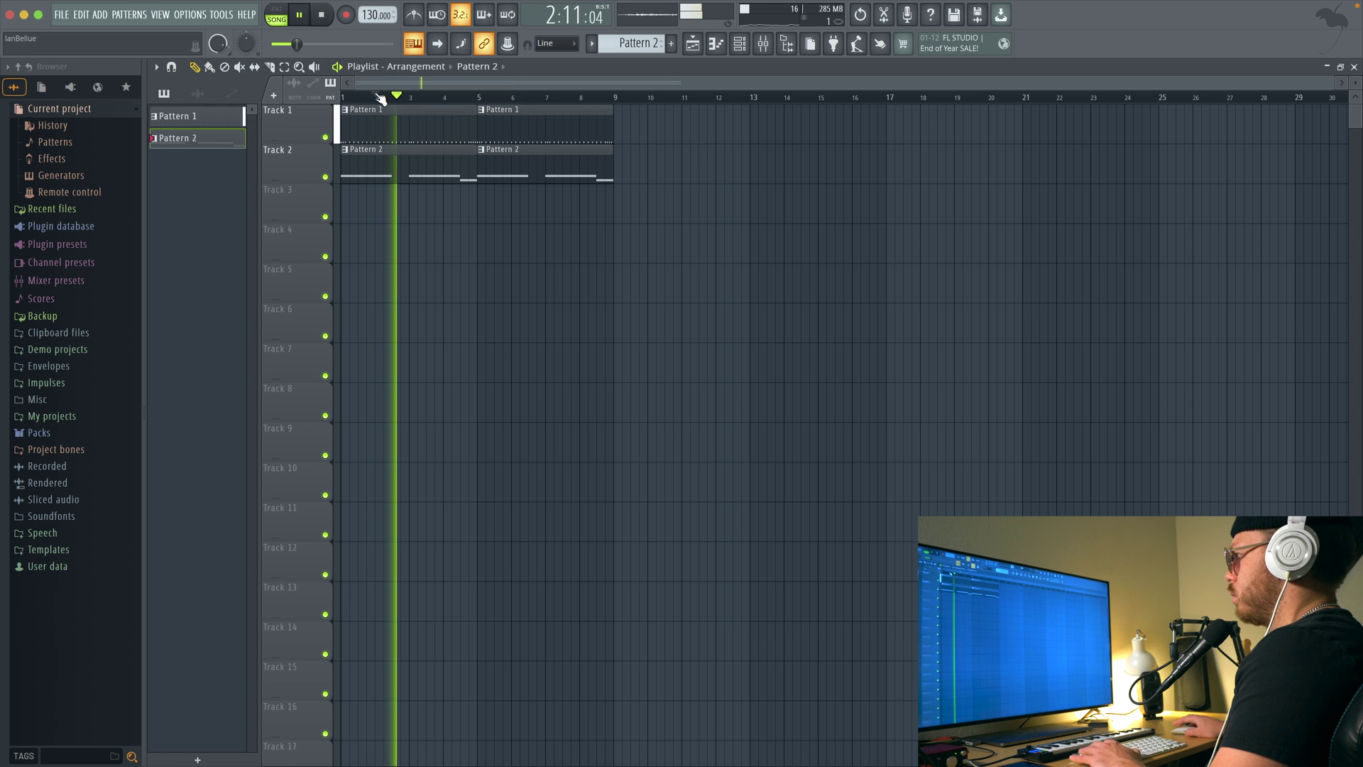
key(space)
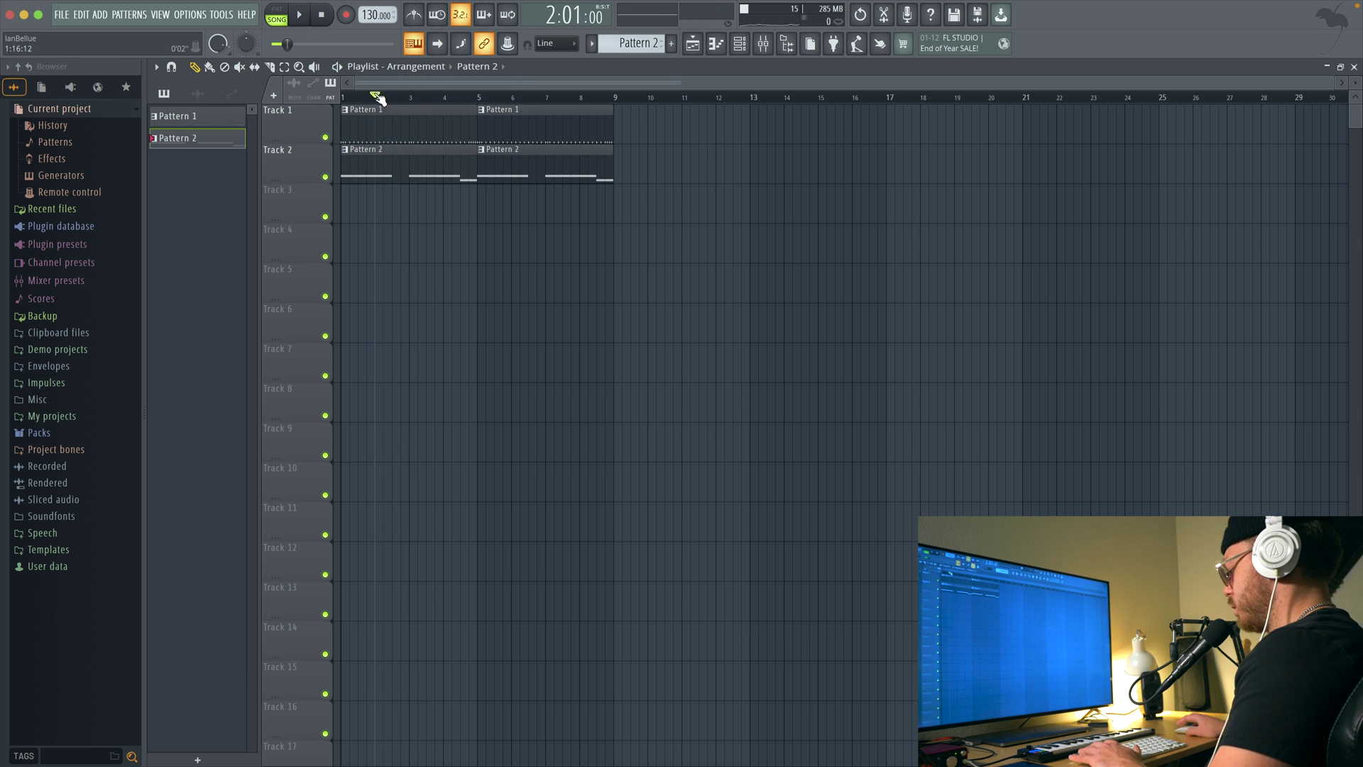
Add a new FLEX channel and load the Steinway D preset from the Essential Pianos pack
click(103, 14)
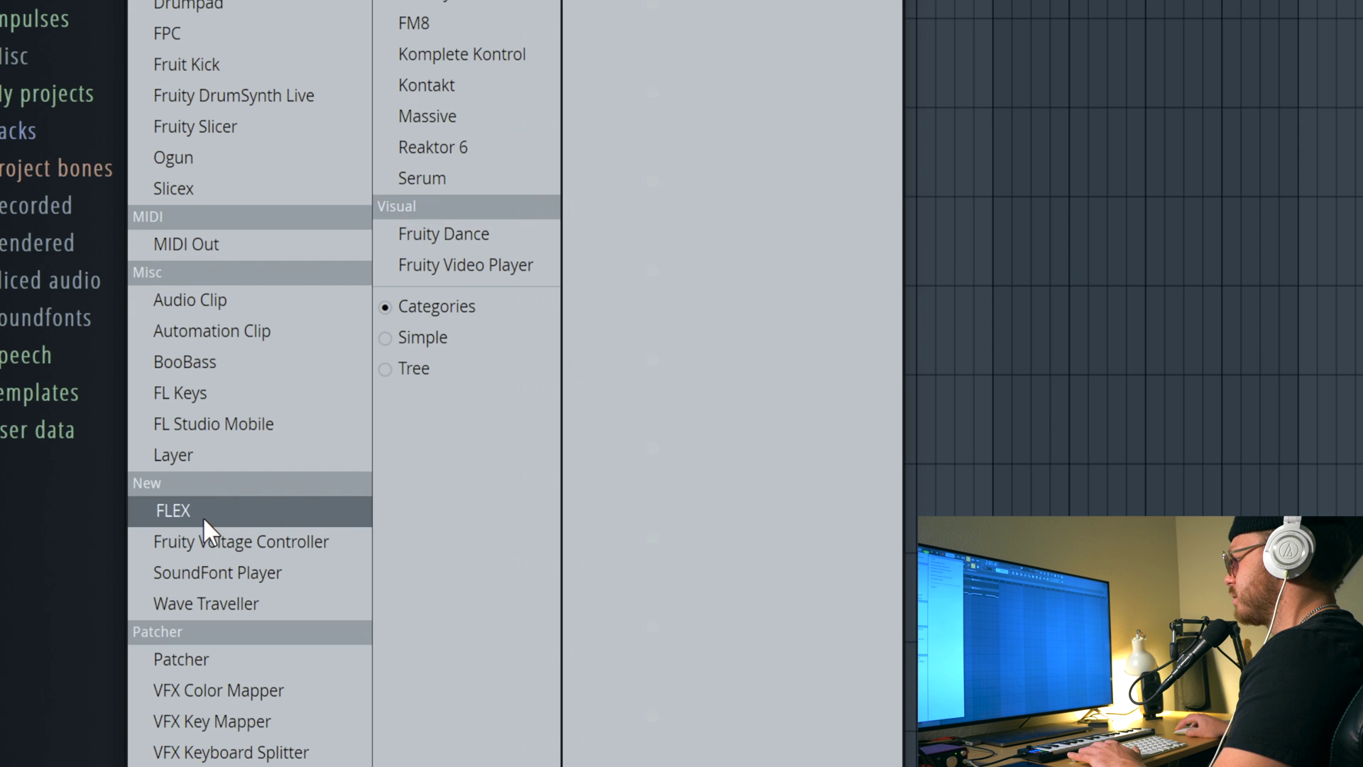
click(203, 517)
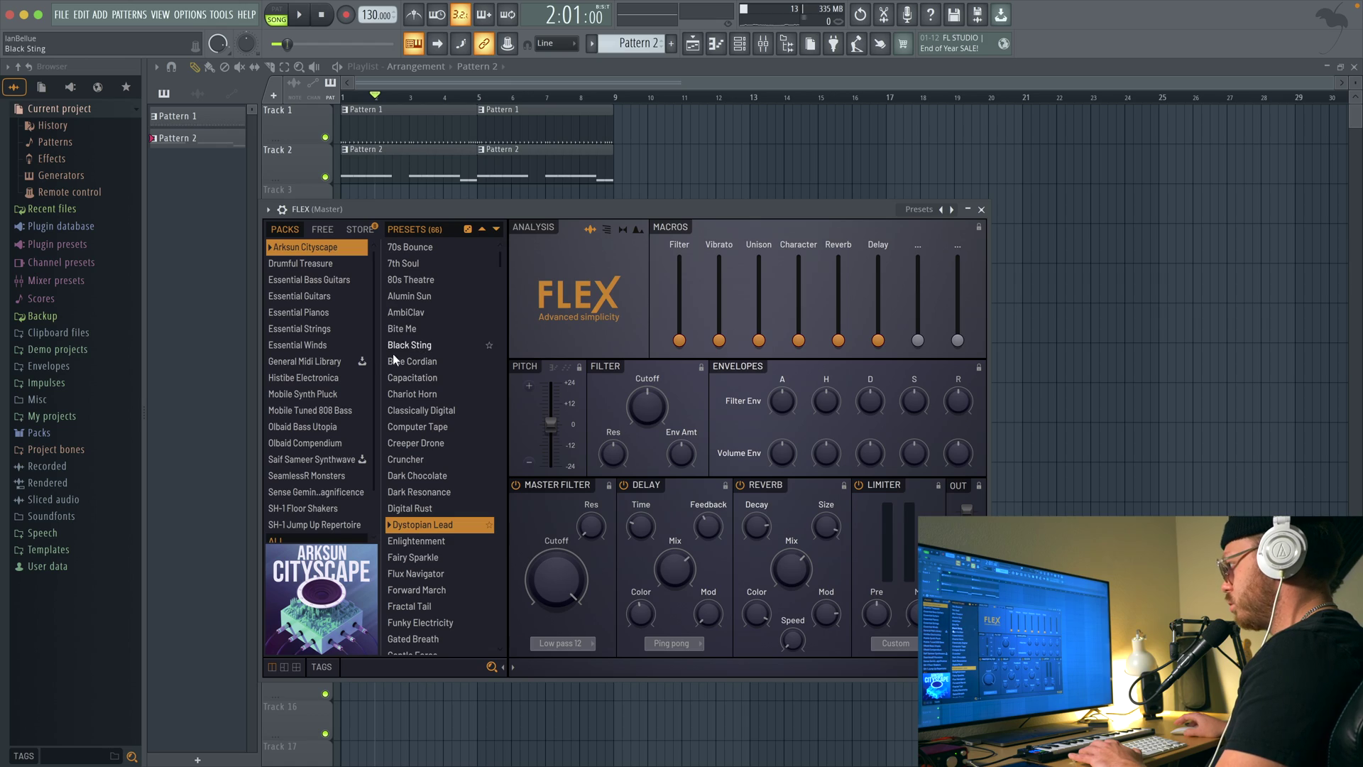
click(317, 312)
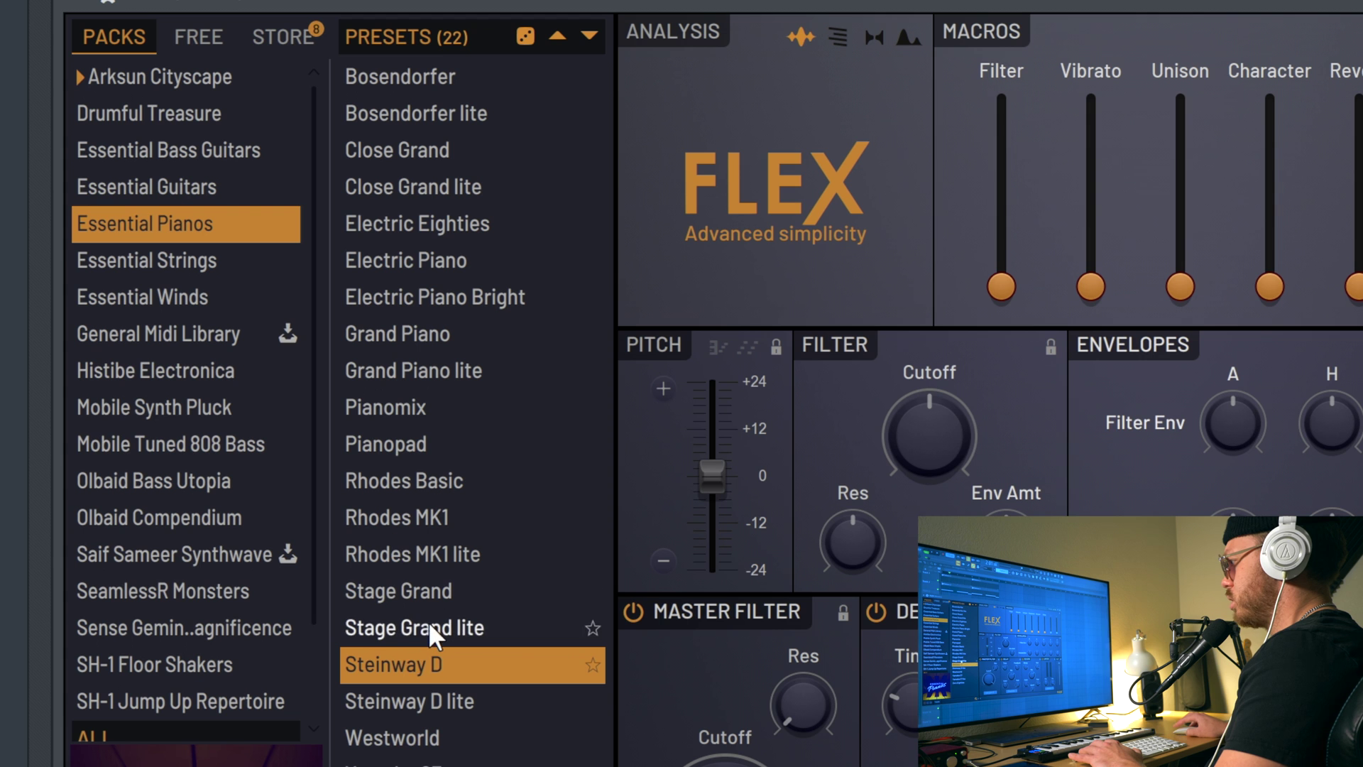
click(411, 657)
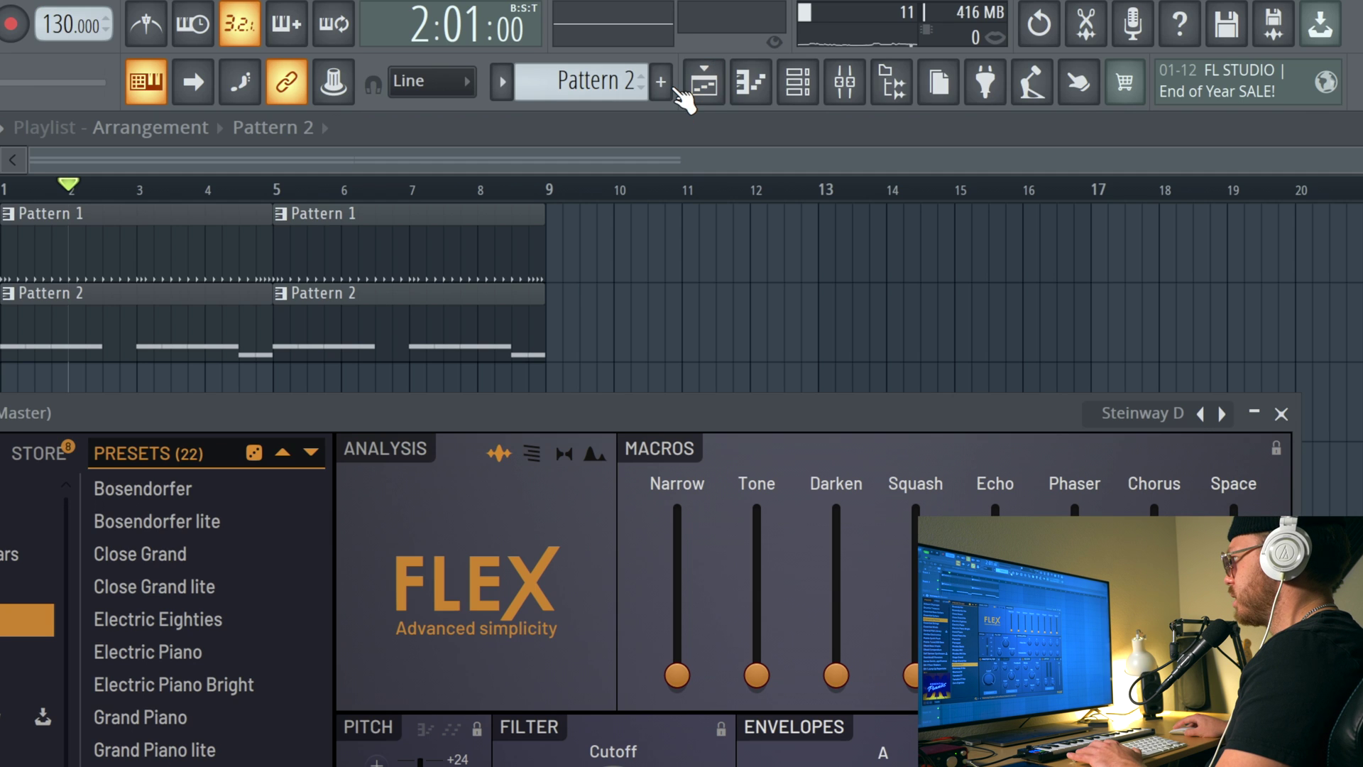
Create Pattern 3 without a custom name and move the FLEX window down to uncover Track 3 of the playlist
click(671, 43)
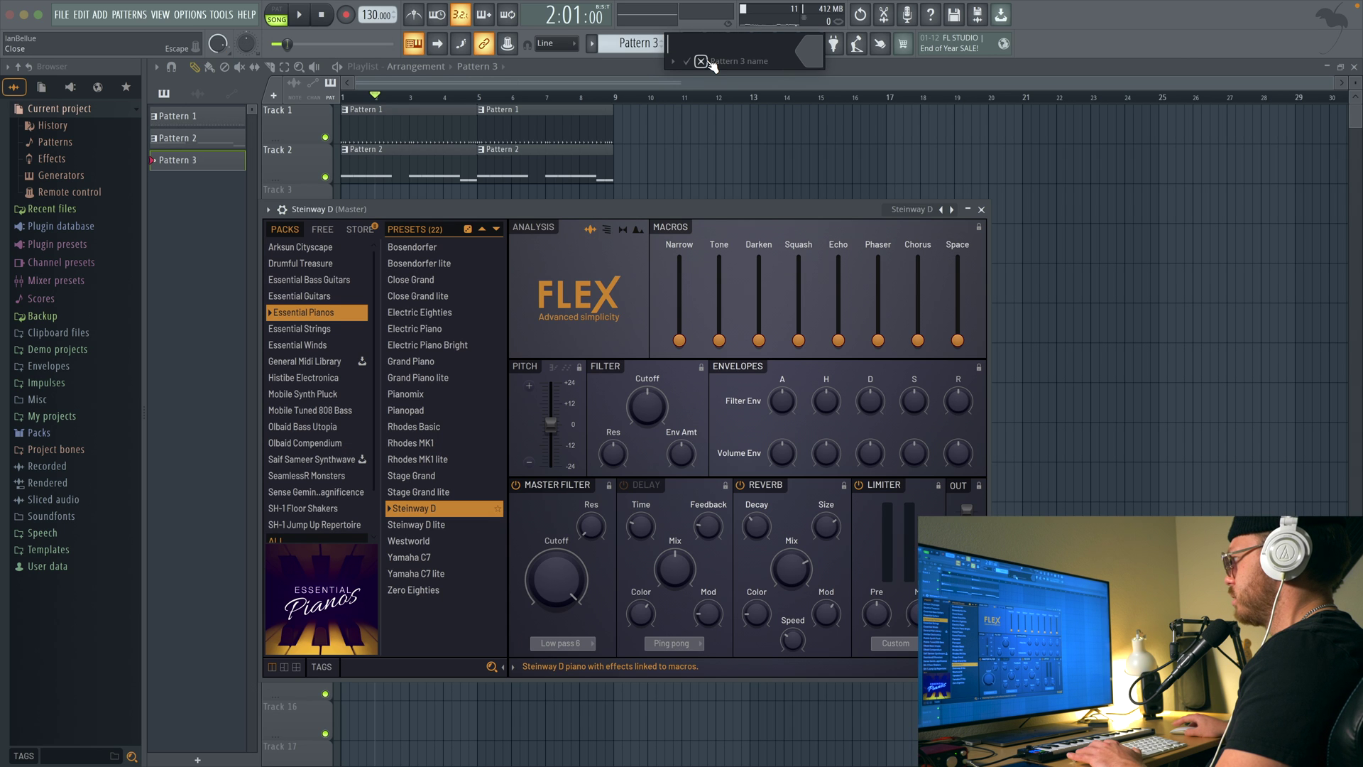
click(701, 62)
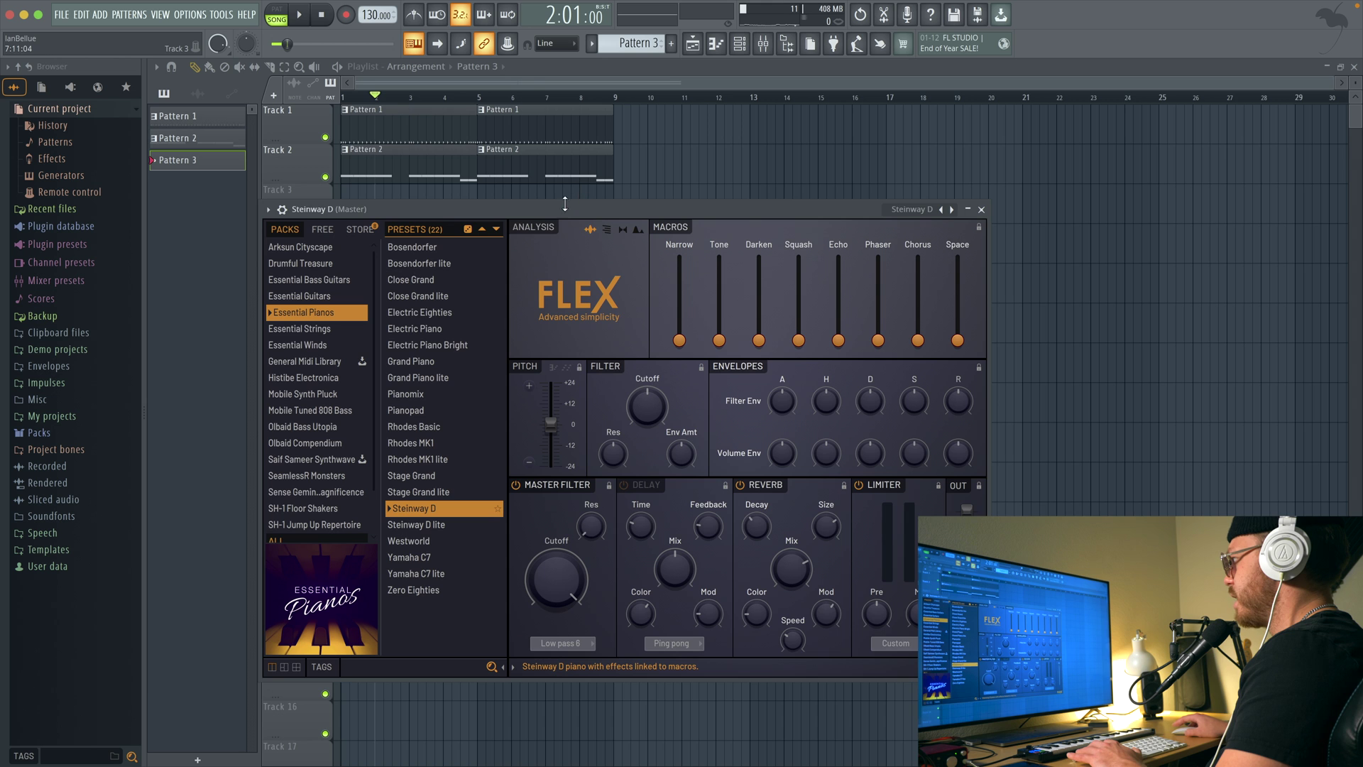
drag(564, 207, 569, 255)
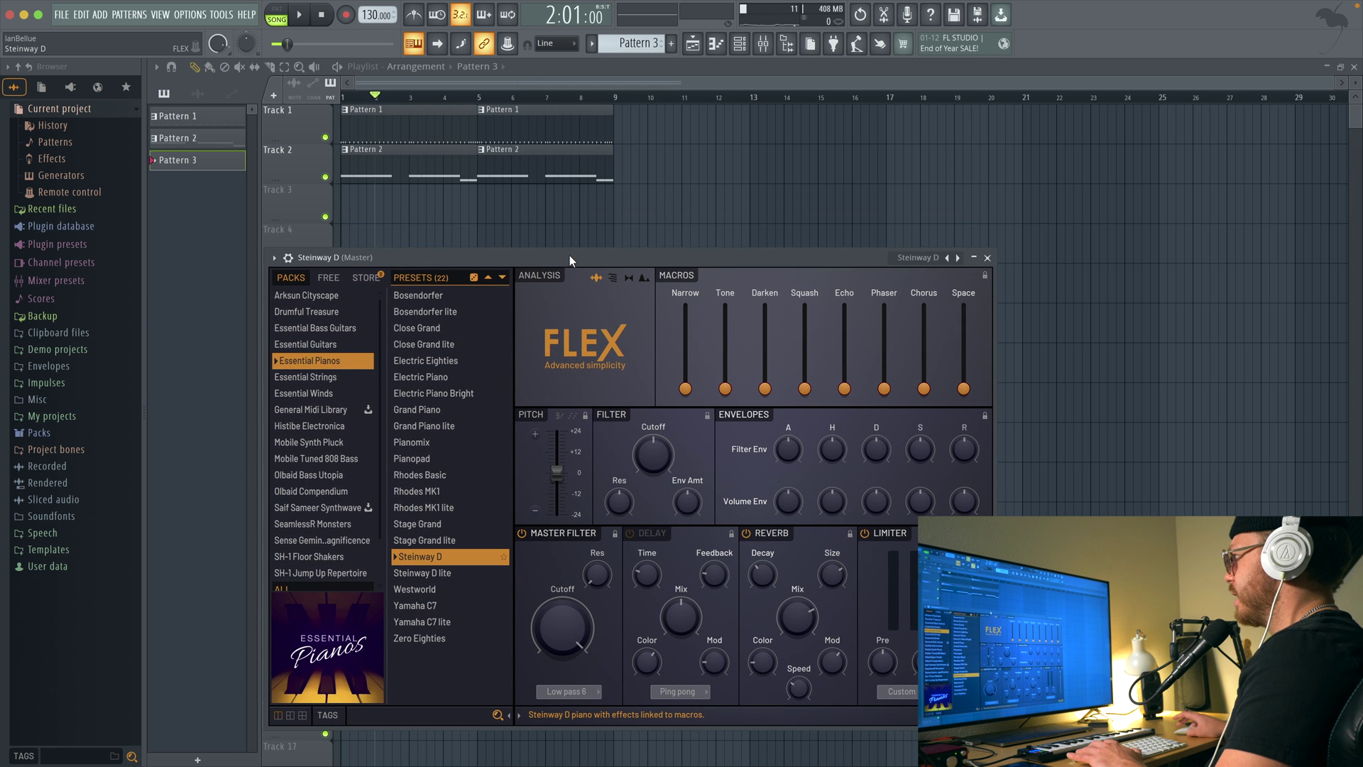
Open the Steinway D piano roll and fill bar 1 with the one-beat notes D#4, F#4, G#4 and A#4
click(720, 44)
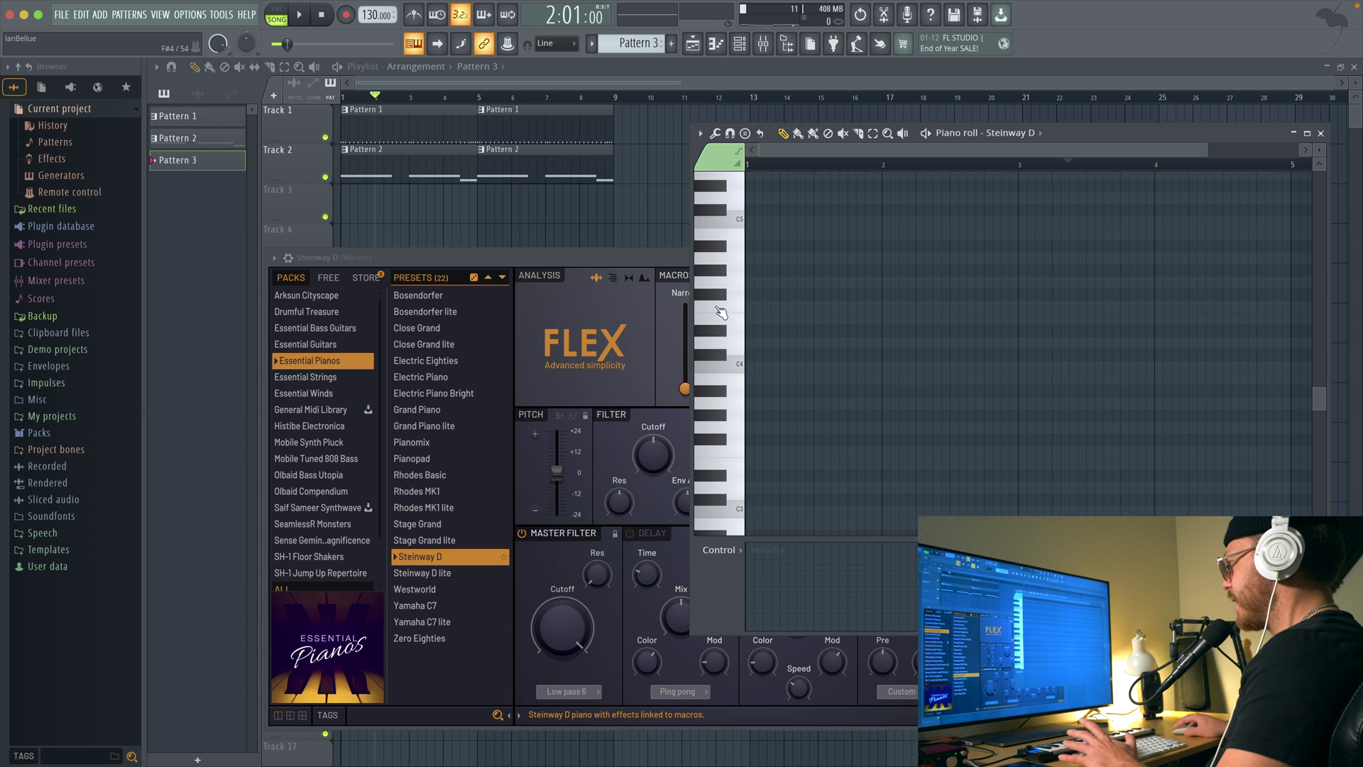
click(763, 295)
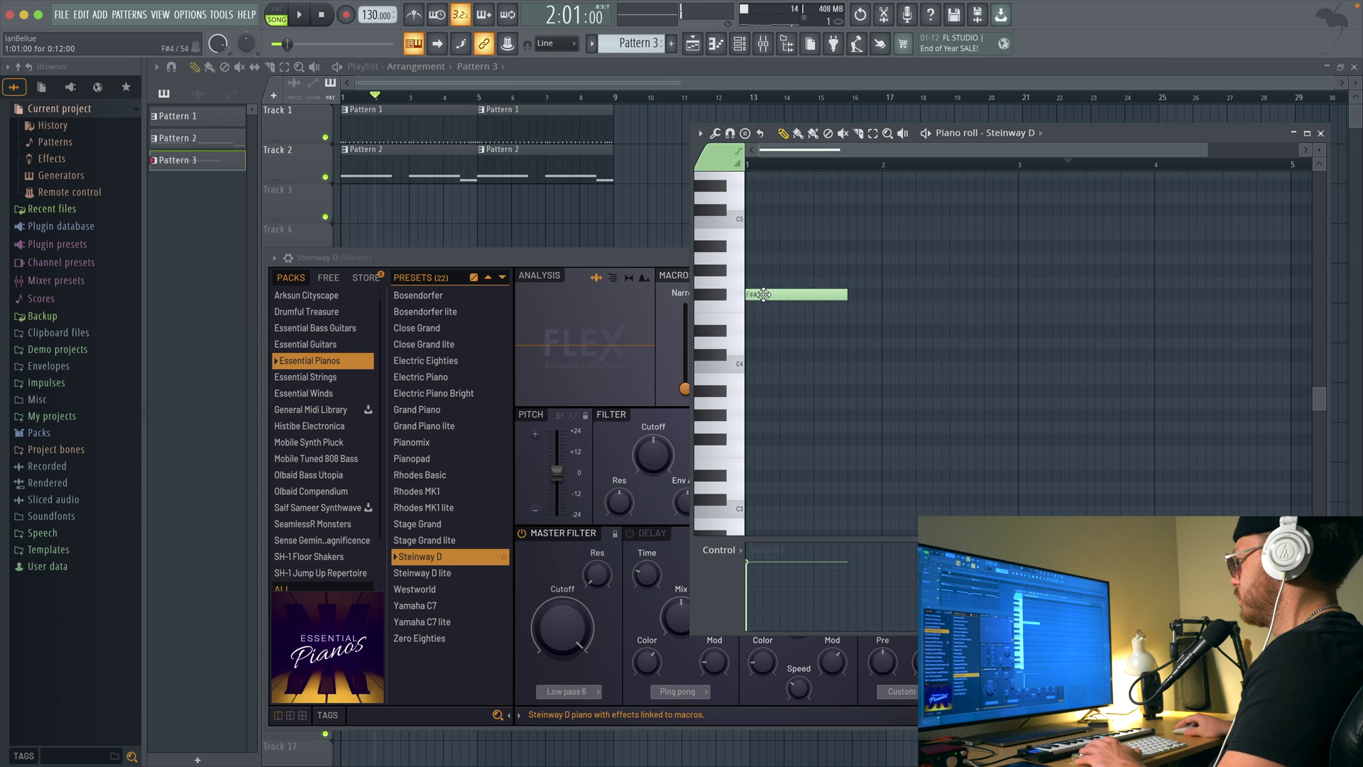
drag(762, 295, 764, 330)
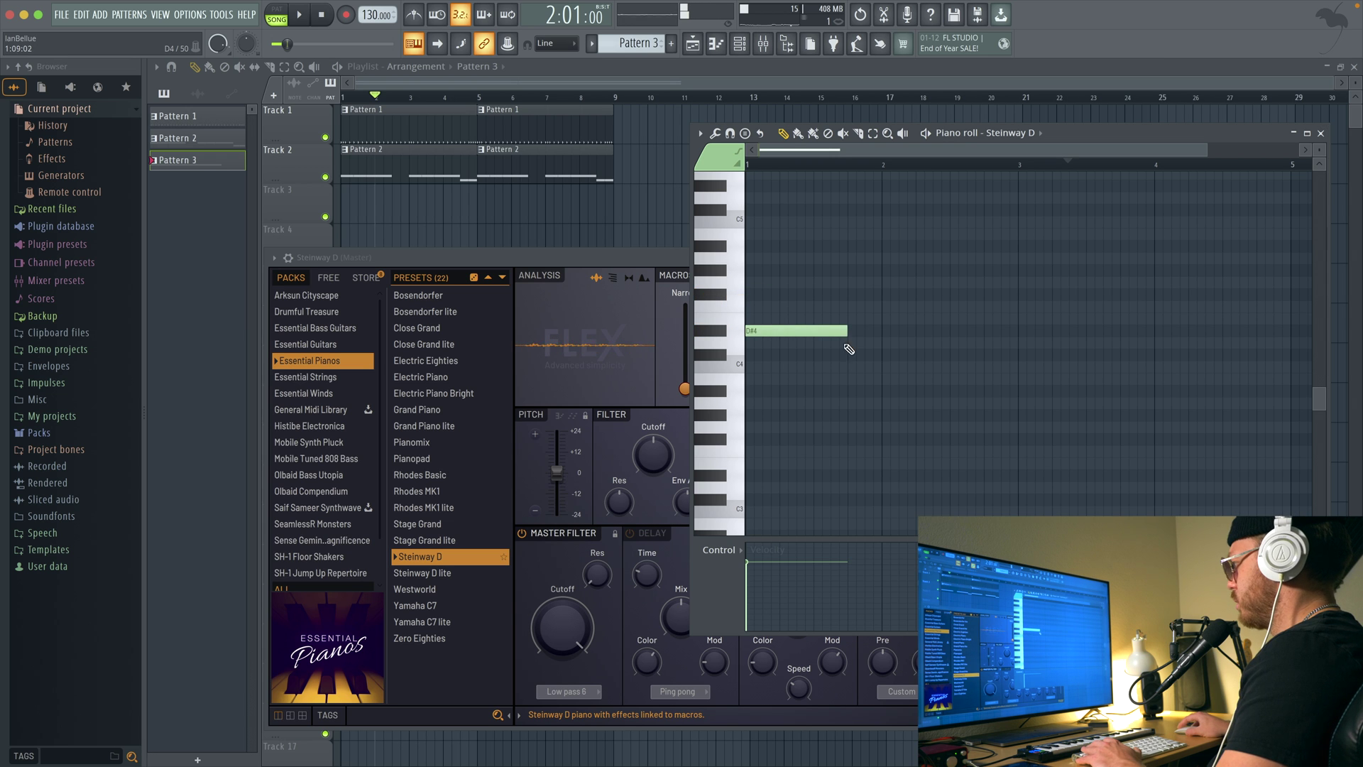
drag(847, 332, 773, 334)
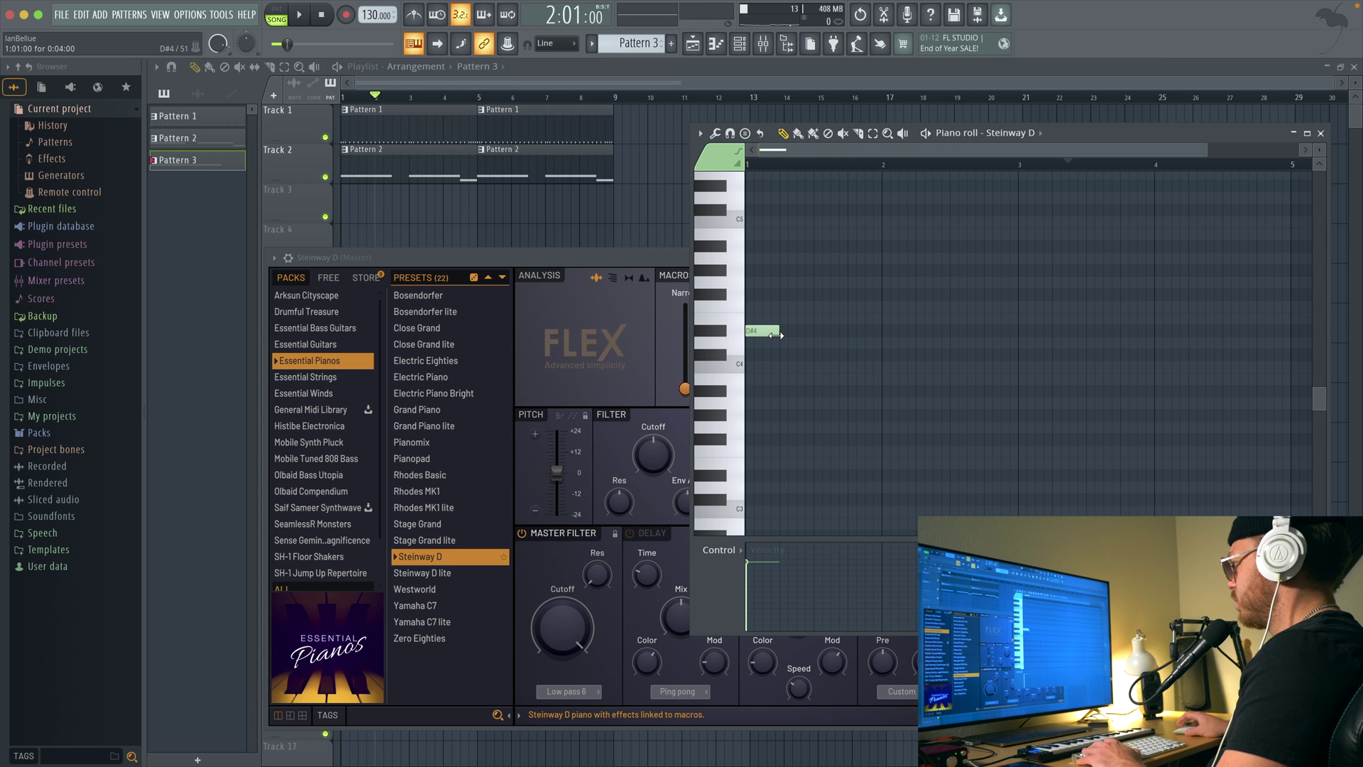
click(787, 295)
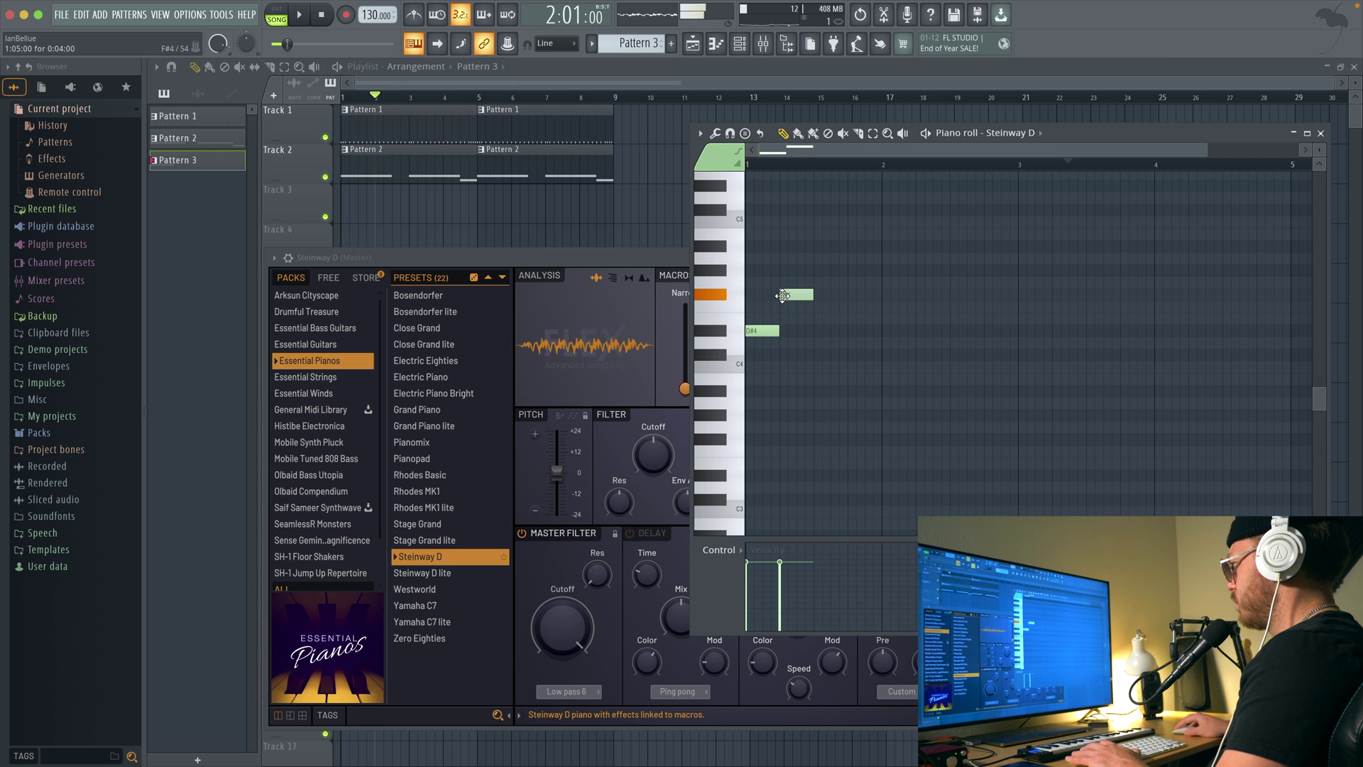
click(818, 270)
click(855, 246)
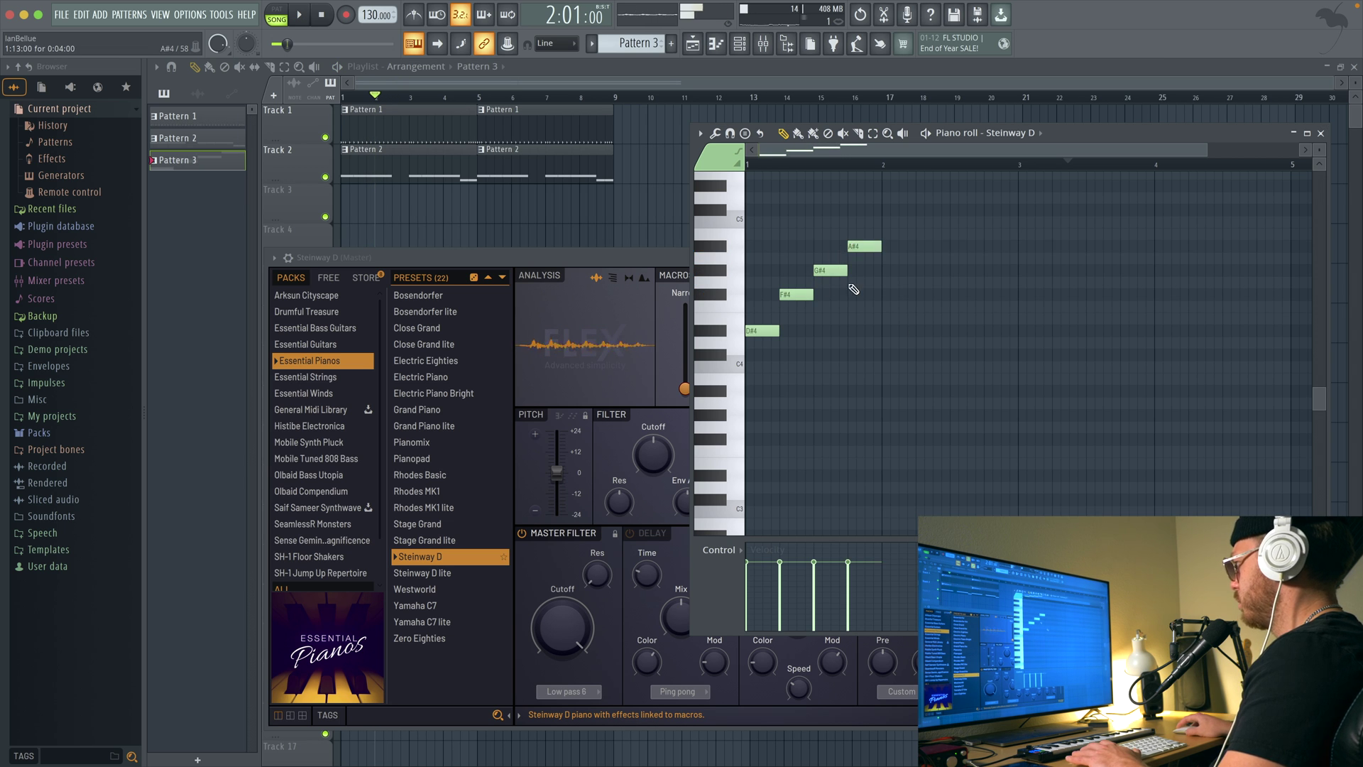
Fill bar 2 of the piano roll with the one-beat notes D#4, F#4, G#4 and C#4
click(889, 331)
click(919, 295)
click(956, 270)
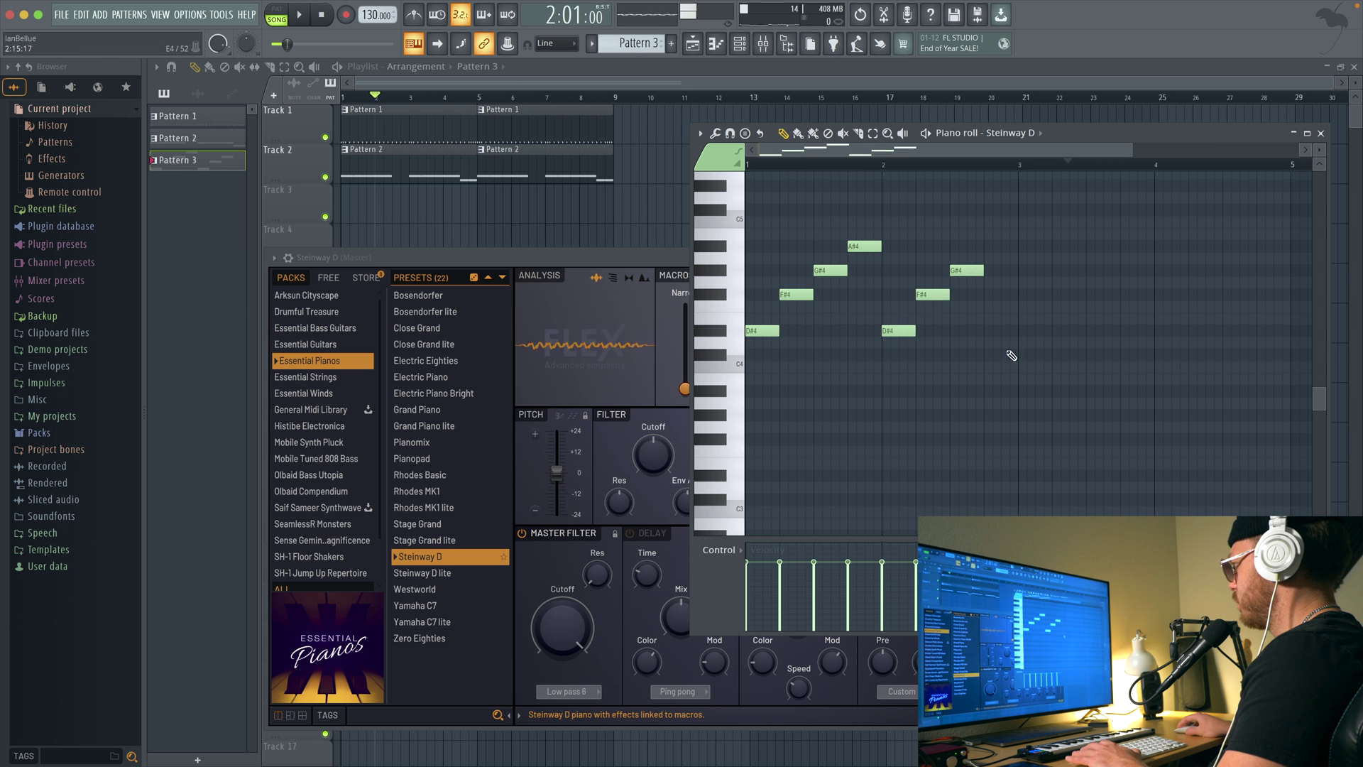
click(985, 355)
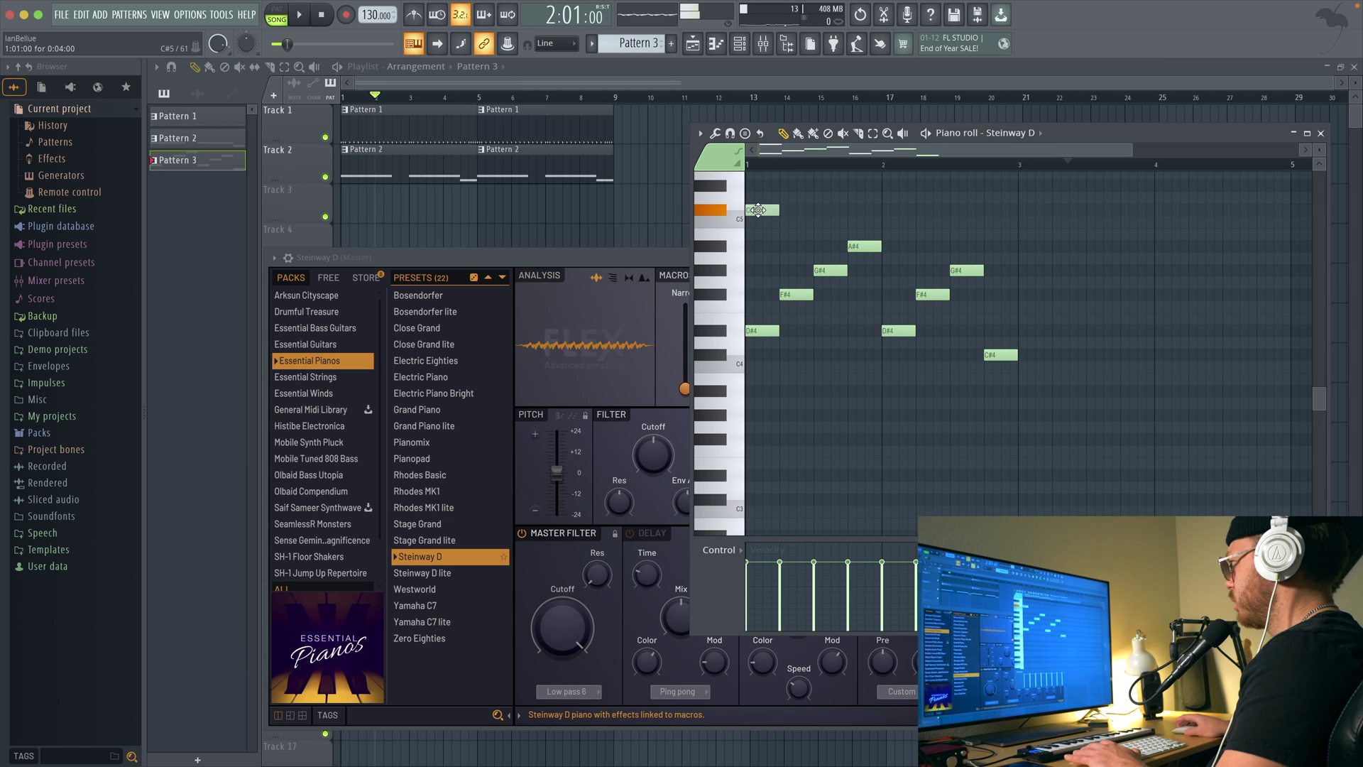
scroll(786, 329, up, 5)
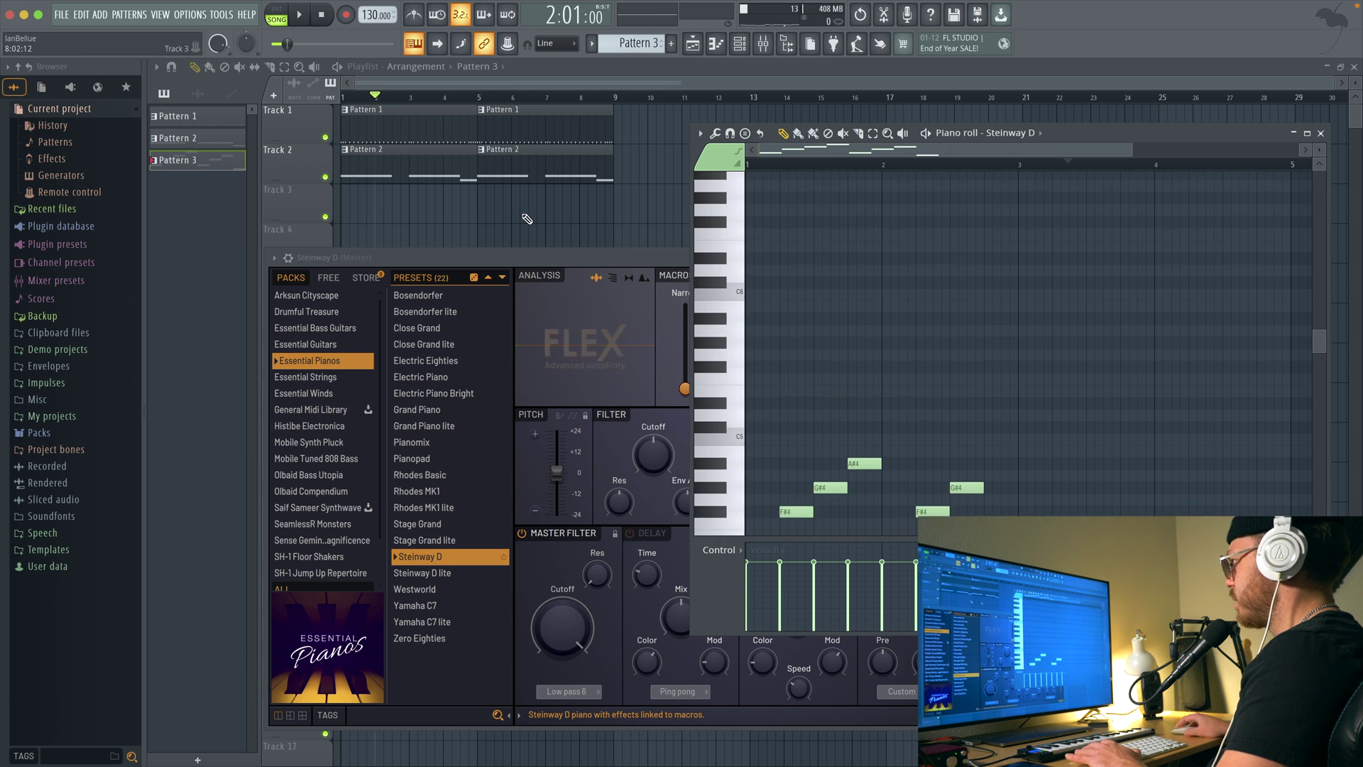
Place four back-to-back Pattern 3 clips on Track 3 of the playlist, starting at bars 1, 3, 5 and 7
click(361, 213)
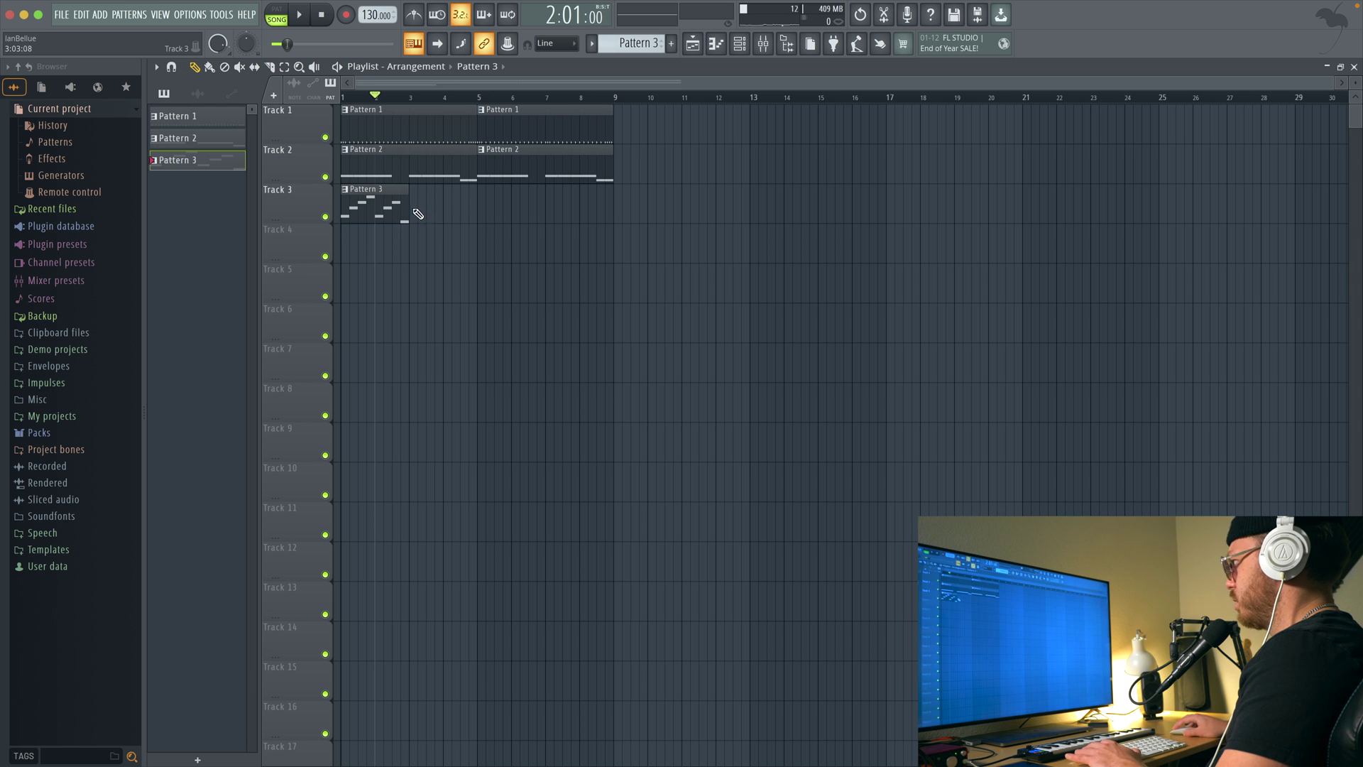
click(418, 214)
click(489, 213)
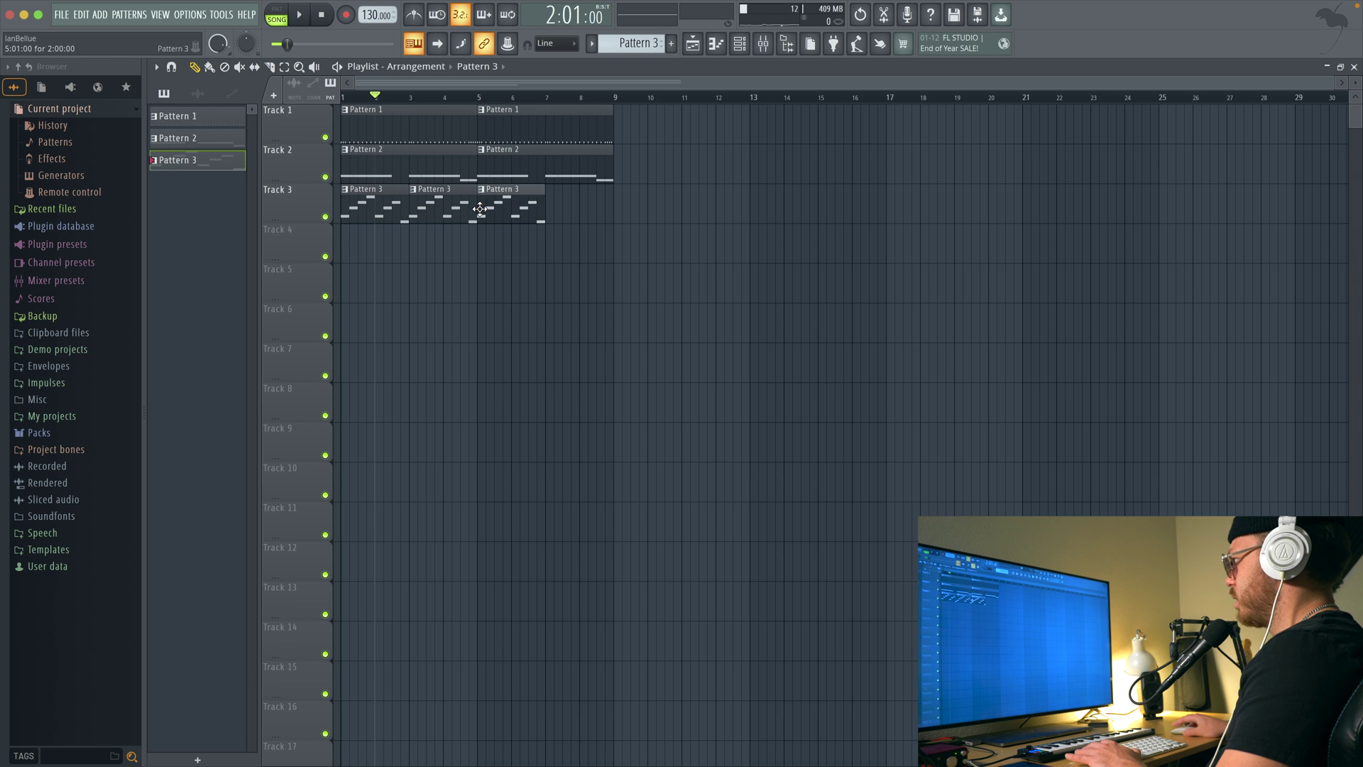
click(549, 202)
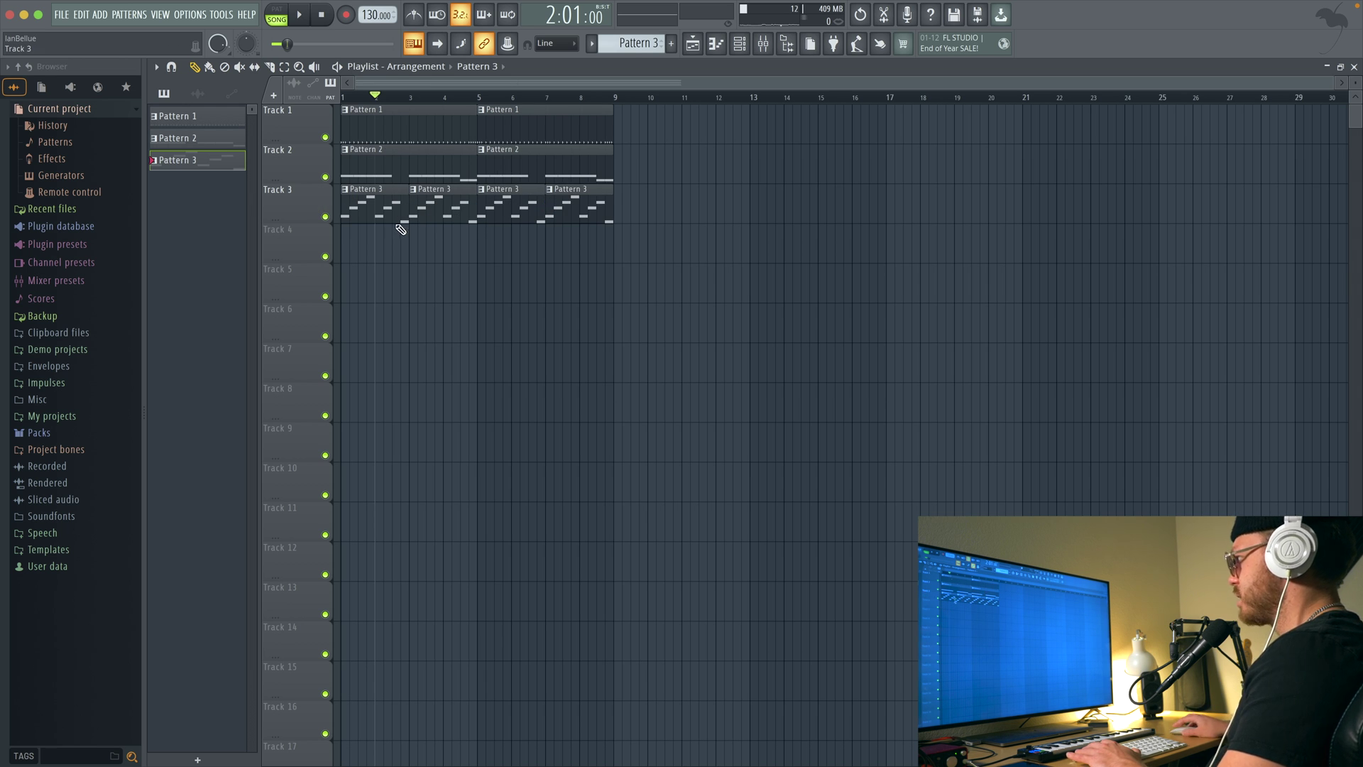
Play the arrangement from bar 1 to hear the piano with the drums and bass, and stop it
drag(376, 96, 344, 96)
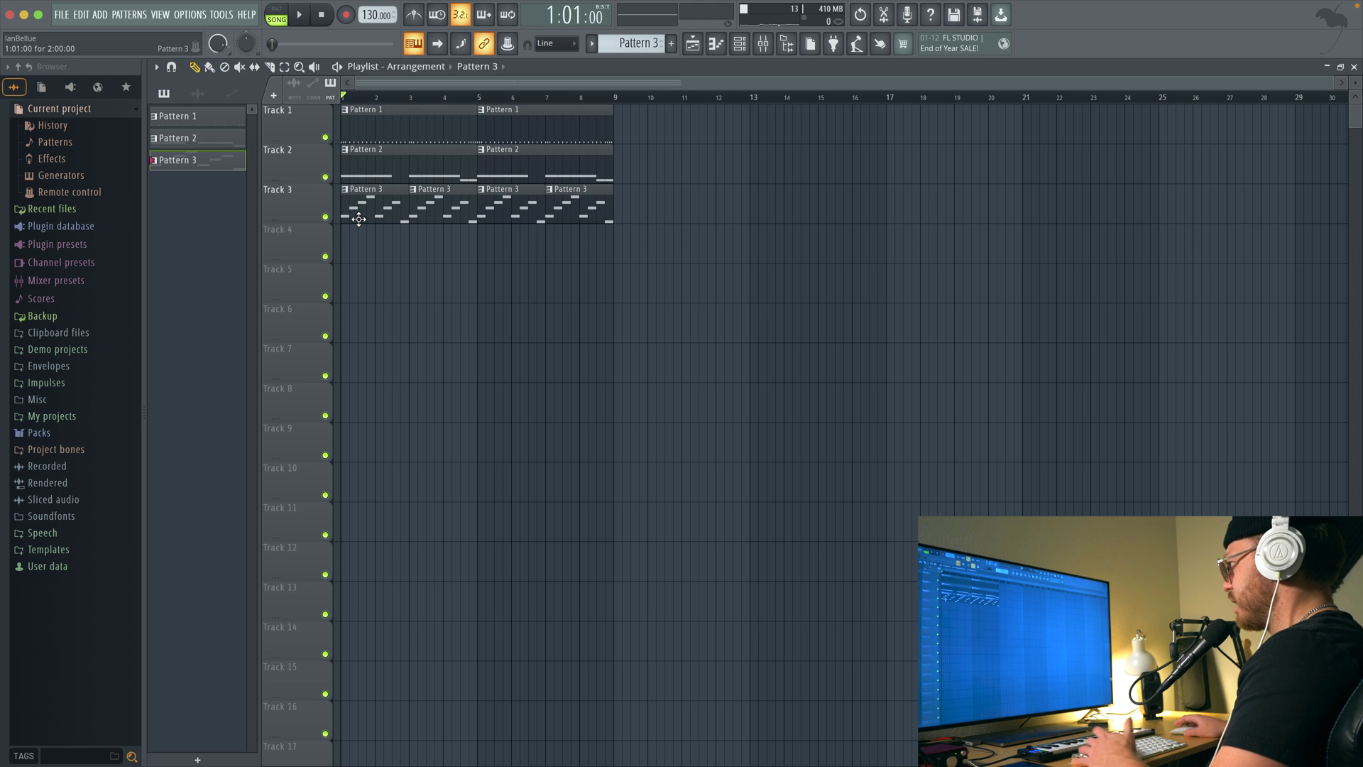
key(space)
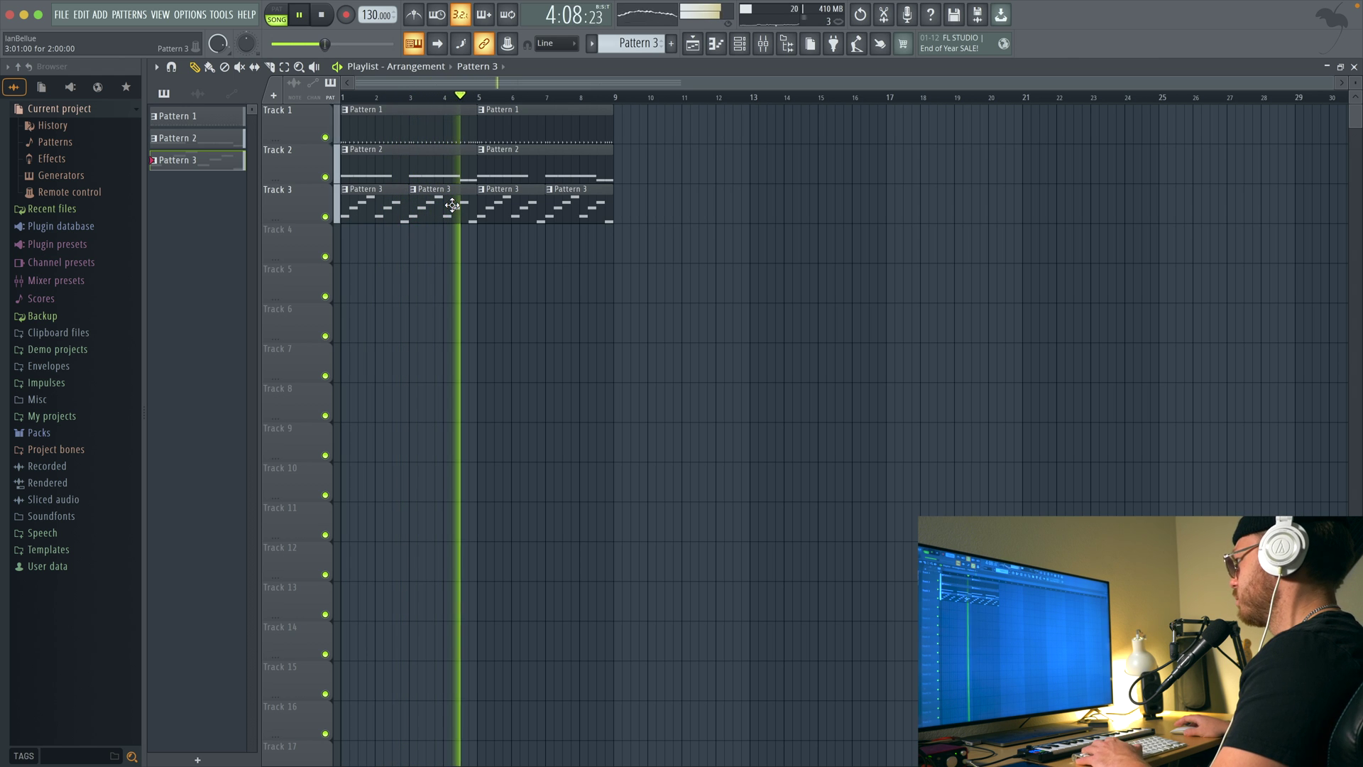
key(space)
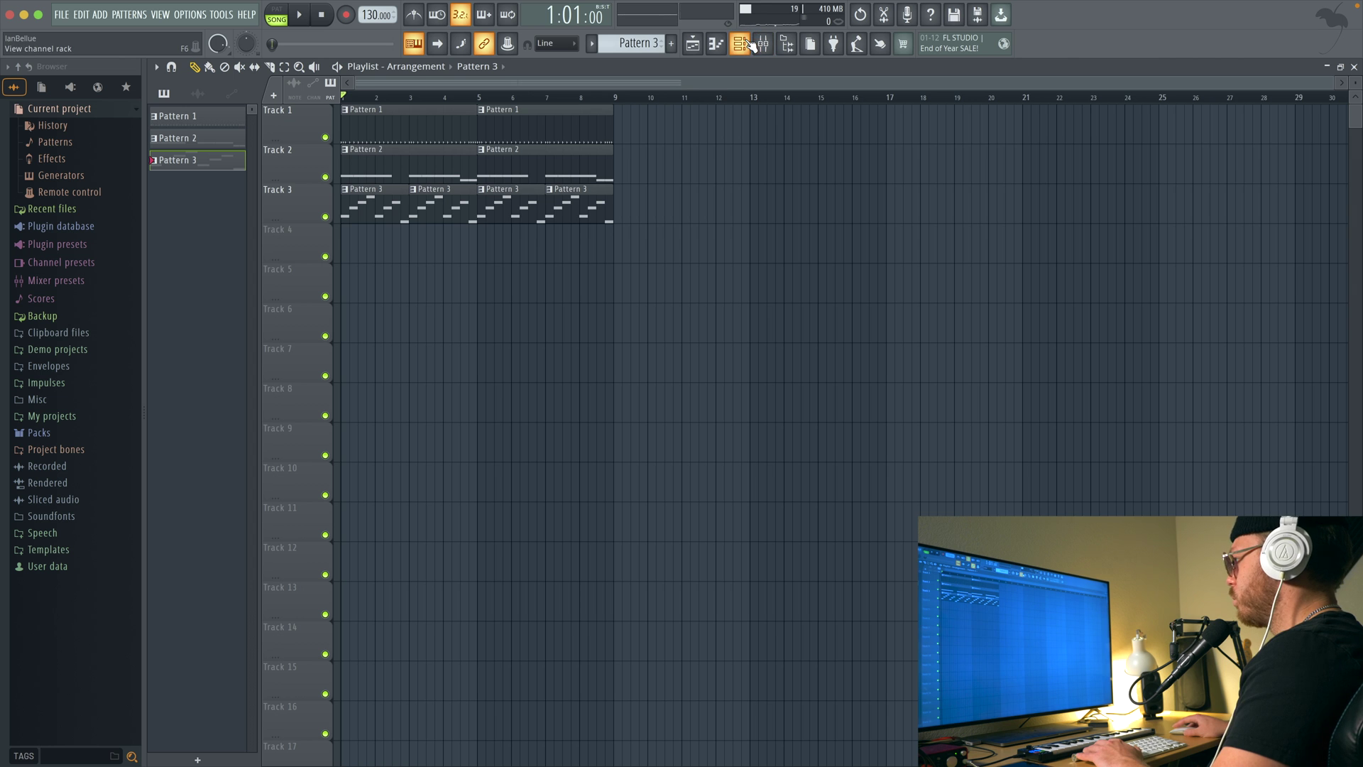
Add another FLEX channel and load the Dystopian Lead preset from the Arksun Cityscape pack
click(105, 15)
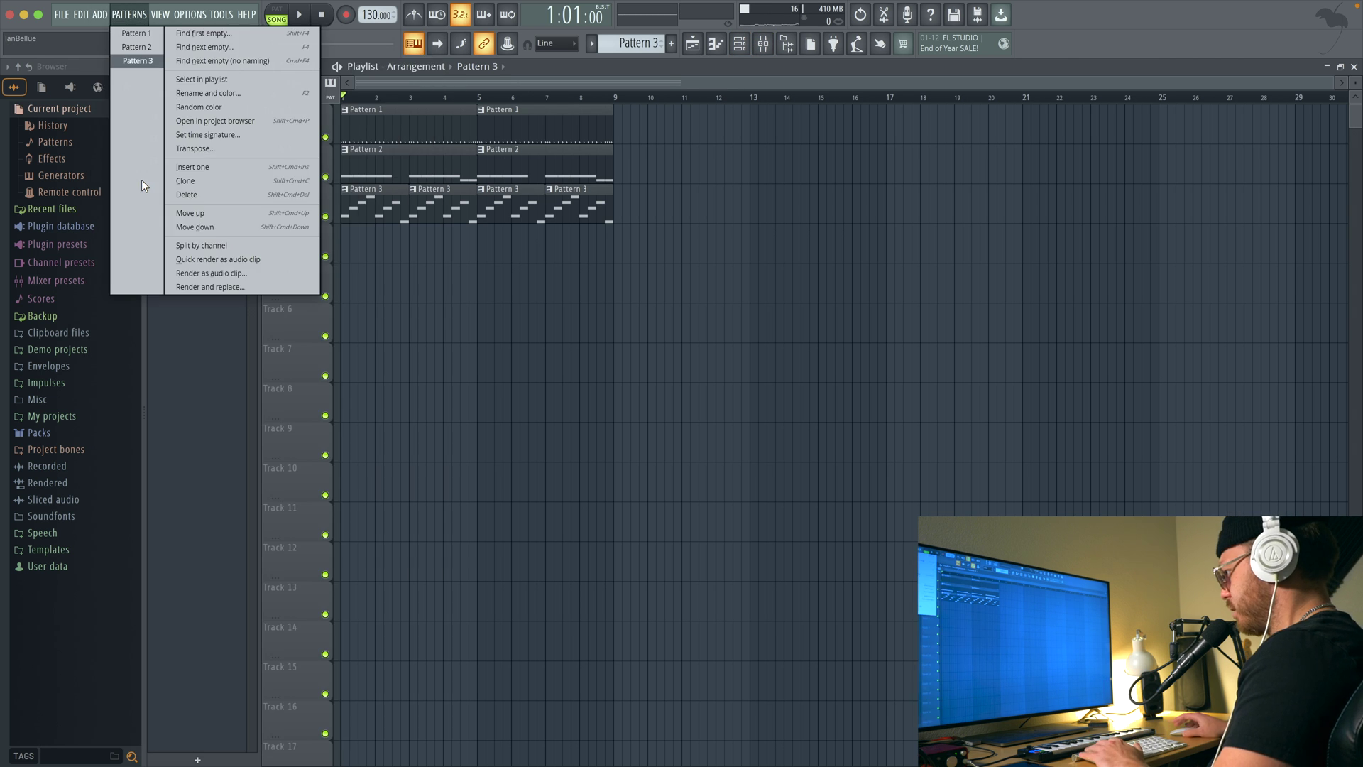
click(99, 14)
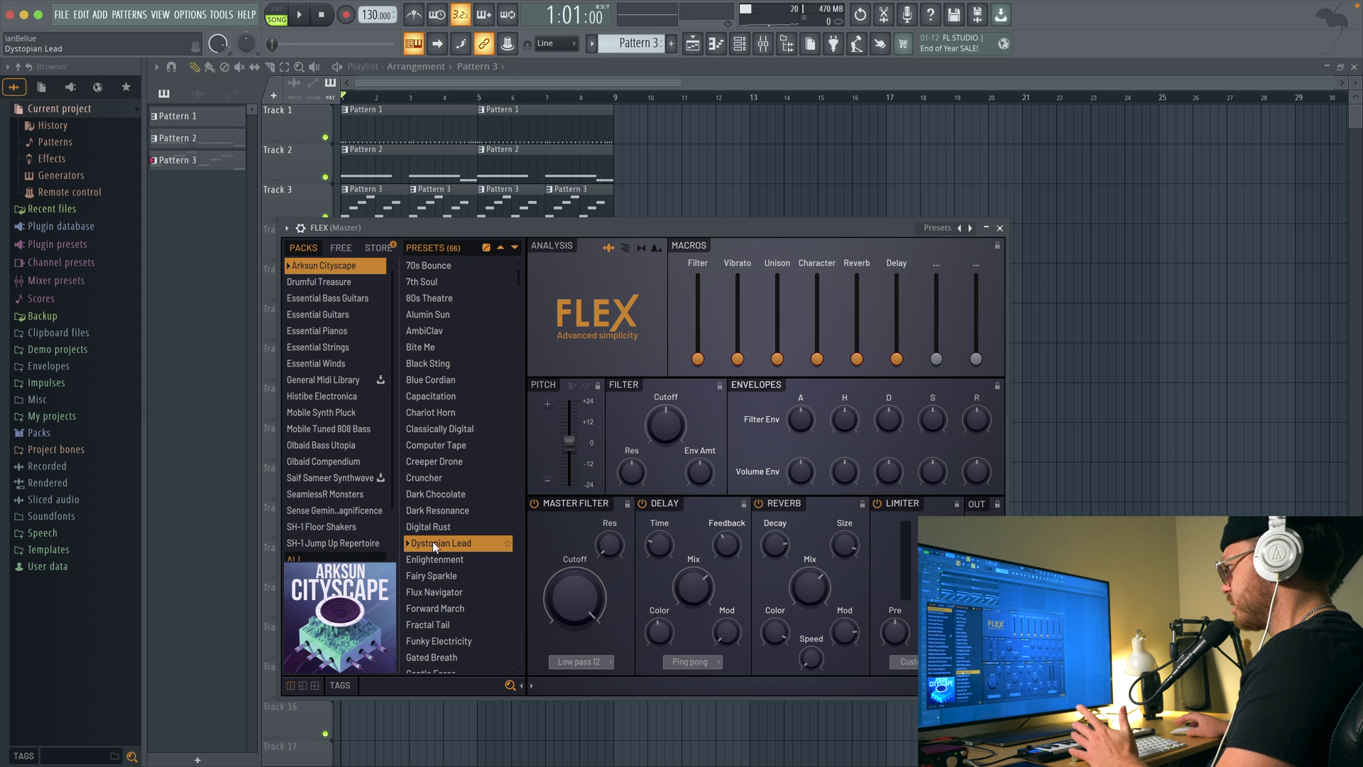
Create Pattern 4 without a custom name and move the FLEX window down to uncover Track 4 of the playlist
click(671, 45)
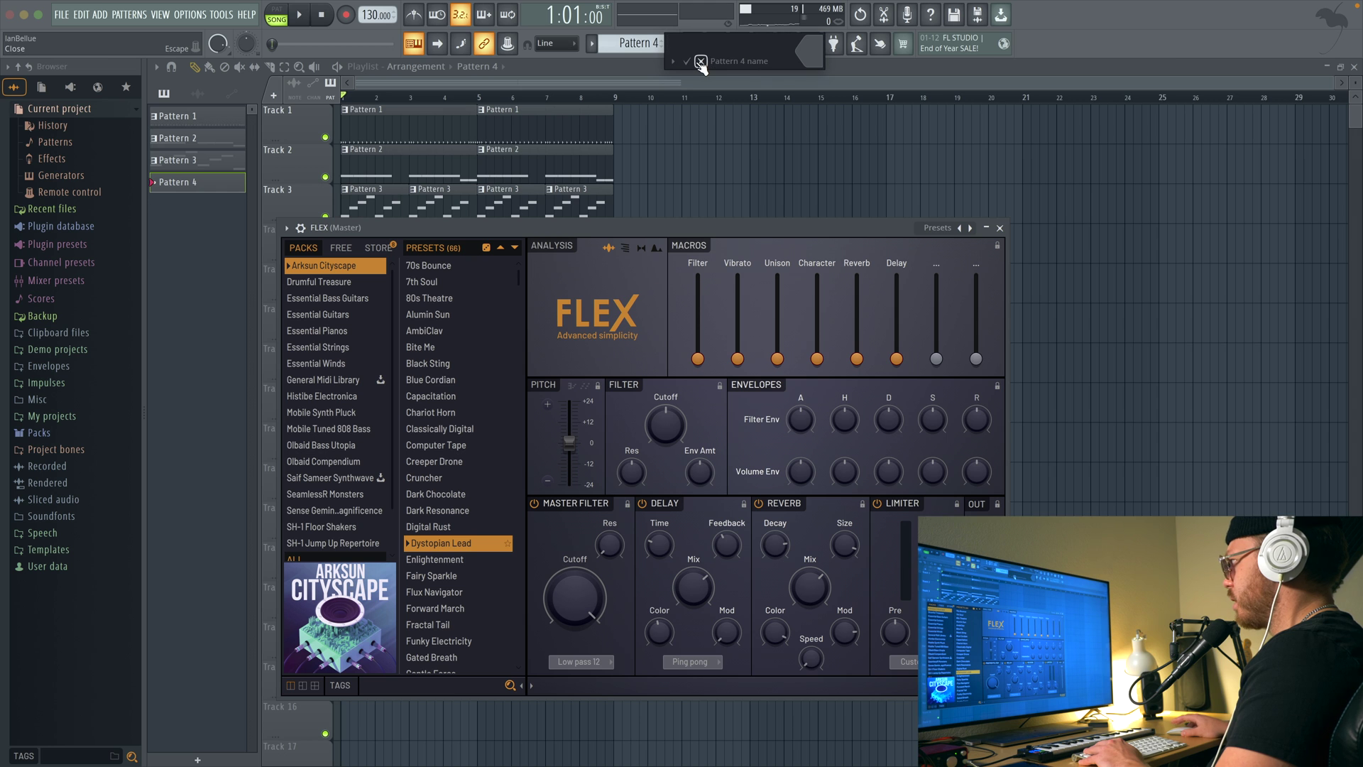
click(701, 62)
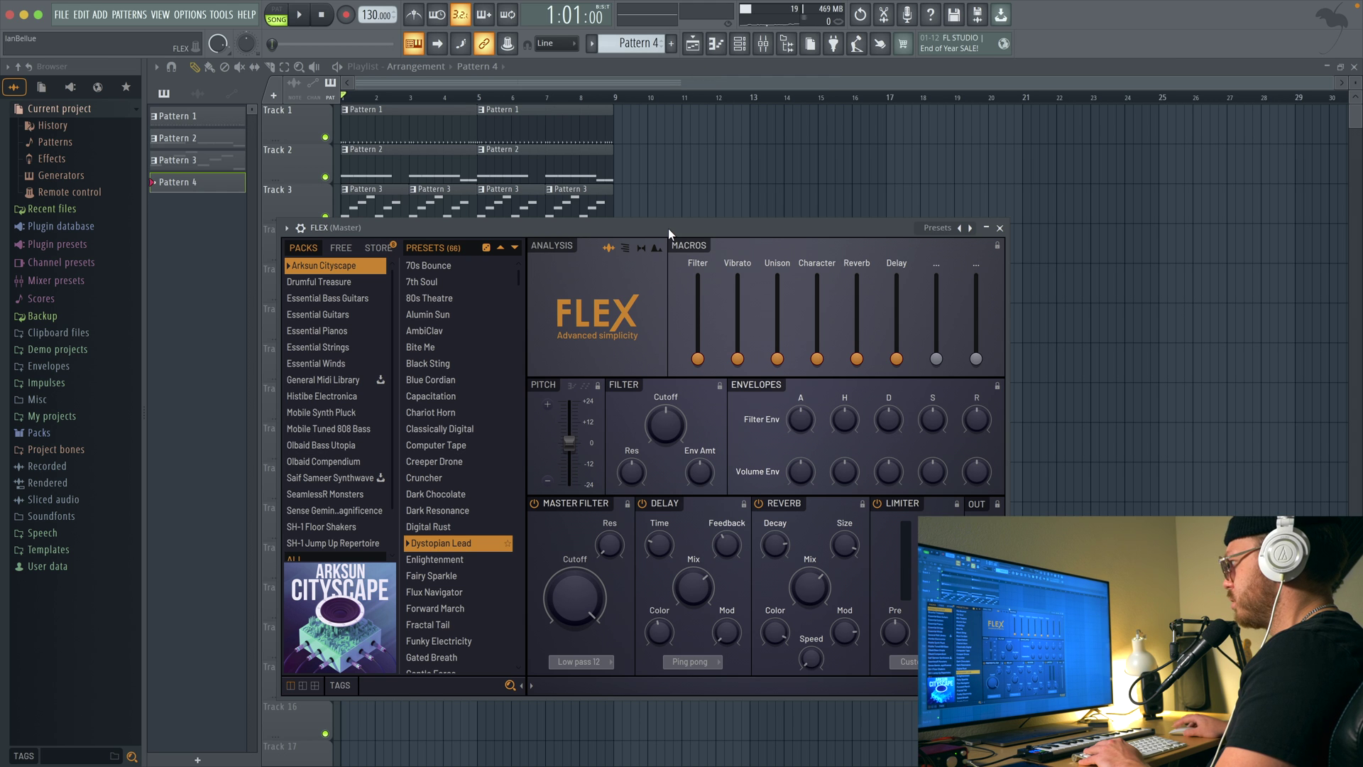
drag(669, 228, 649, 359)
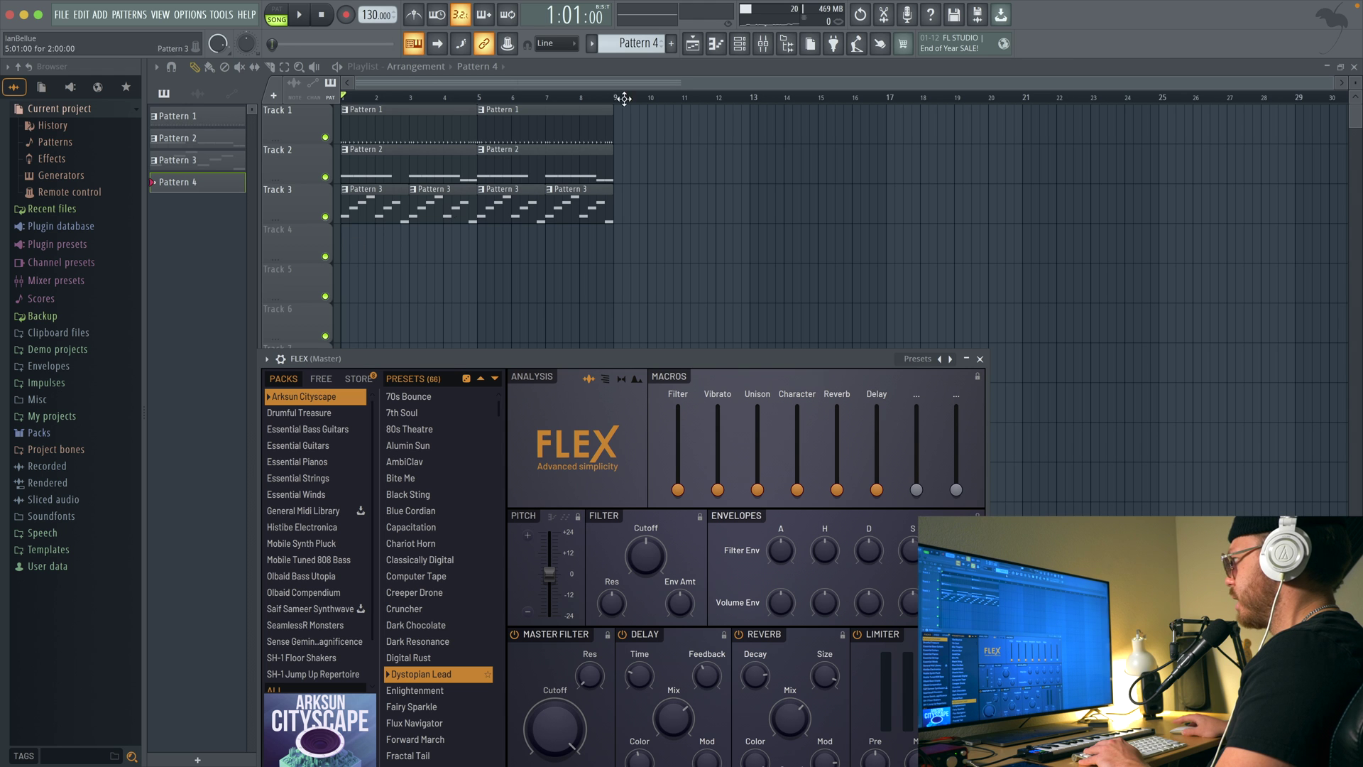
Open the FLEX piano roll for Pattern 4 and draw an F#5 note from bar 1 to about halfway through bar 3
click(716, 44)
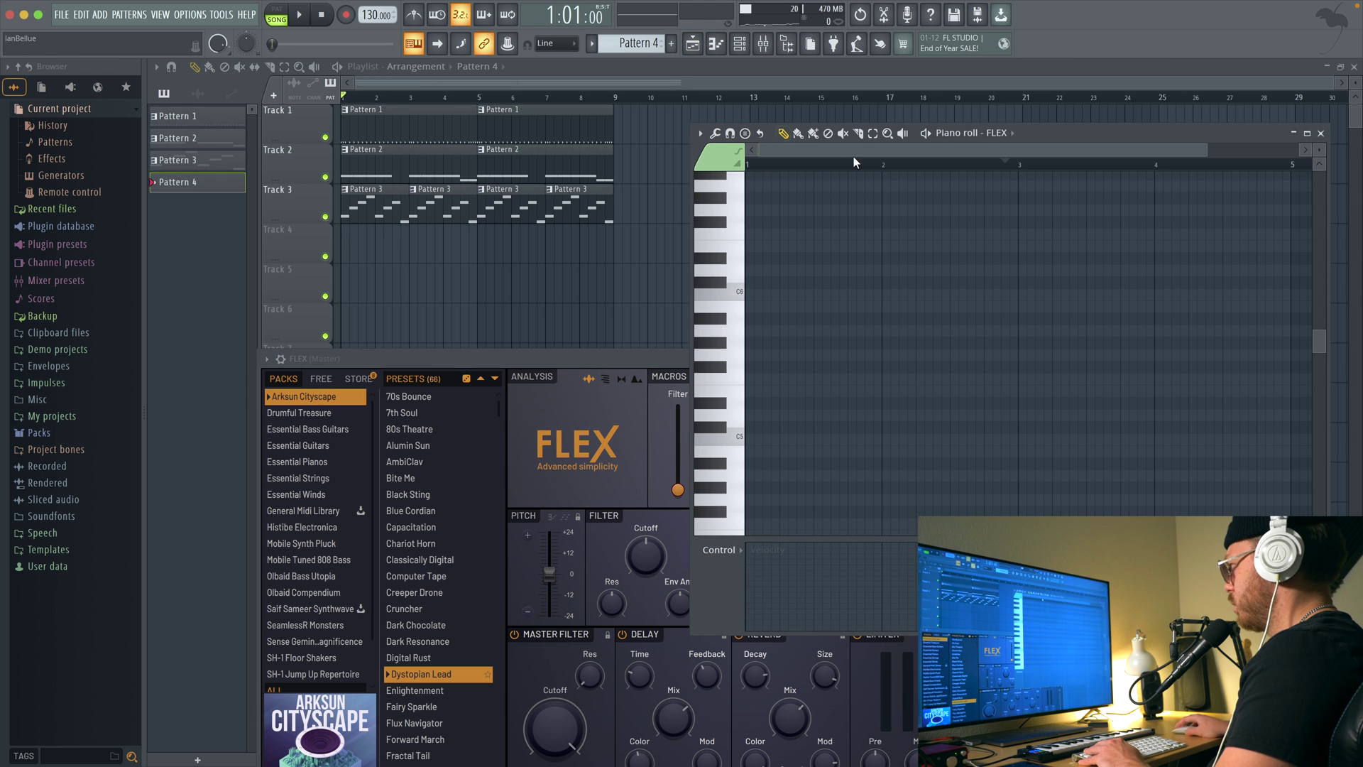
drag(1079, 133, 1002, 134)
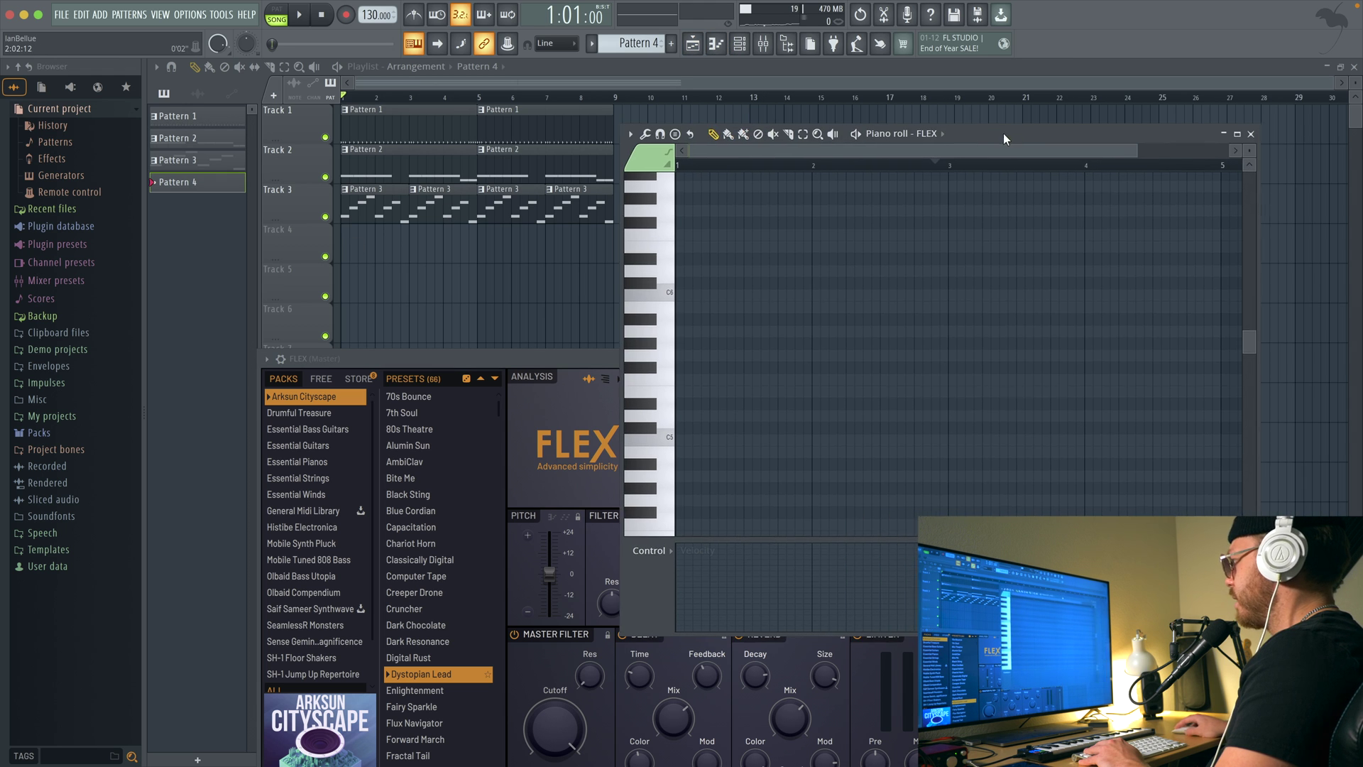
click(696, 367)
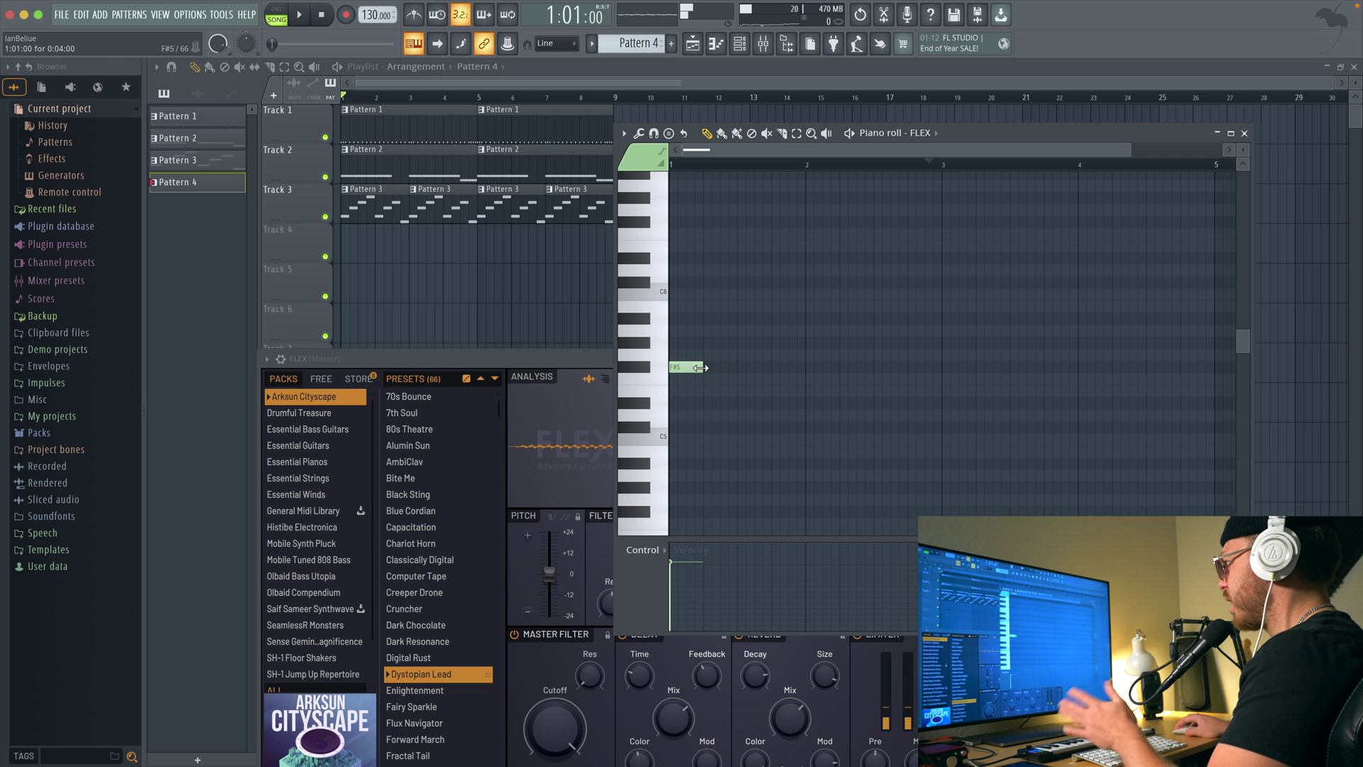
drag(700, 367, 1012, 387)
Add a G#5 note of the same length directly after the F#5 note
scroll(1012, 392, right, 3)
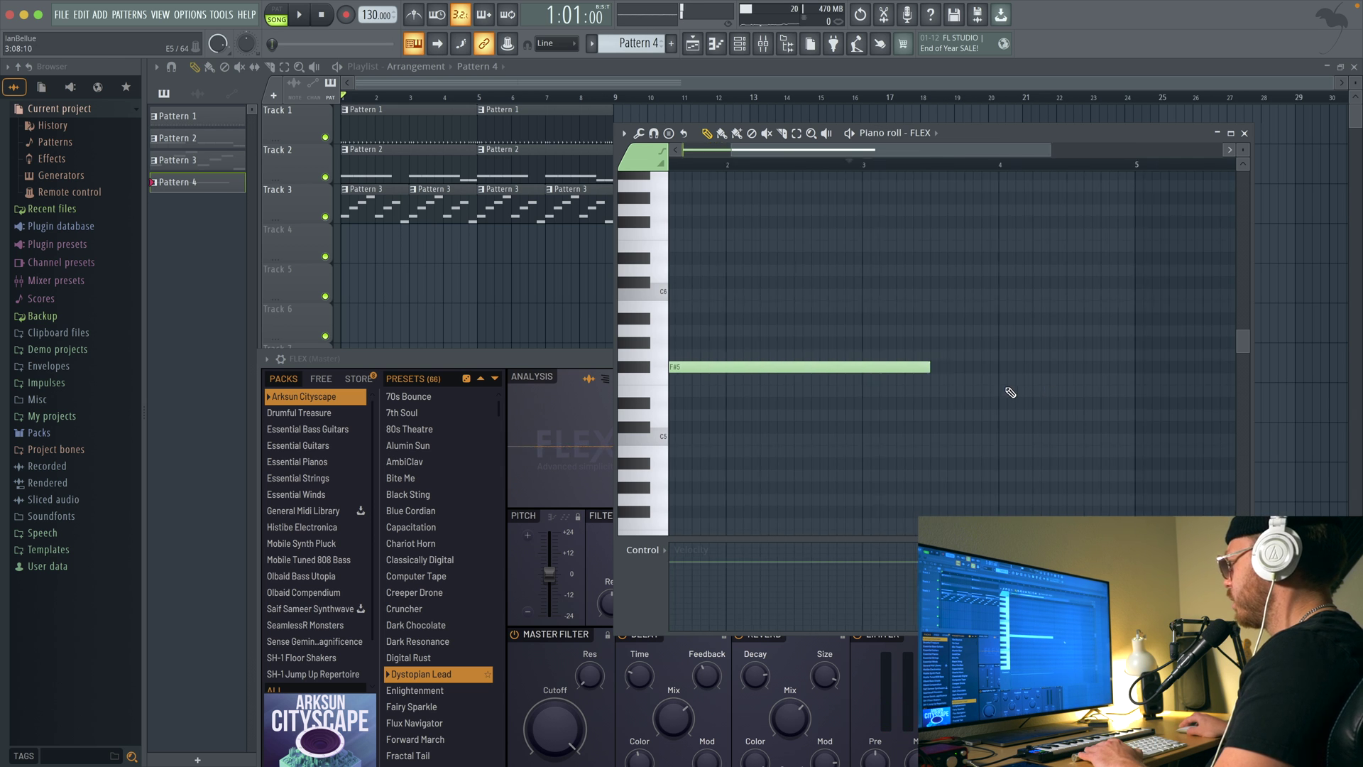
click(912, 344)
scroll(1105, 350, right, 2)
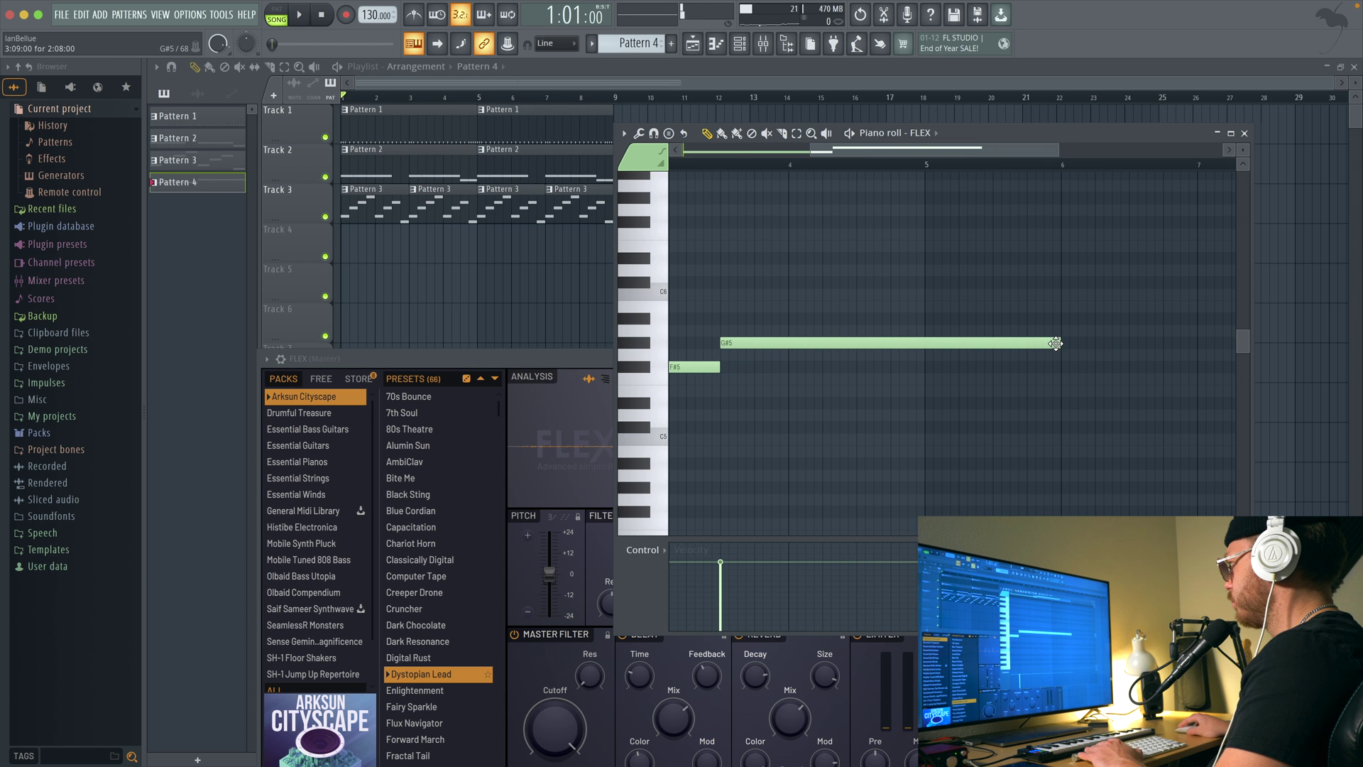
scroll(1058, 344, left, 3)
scroll(1061, 344, left, 1)
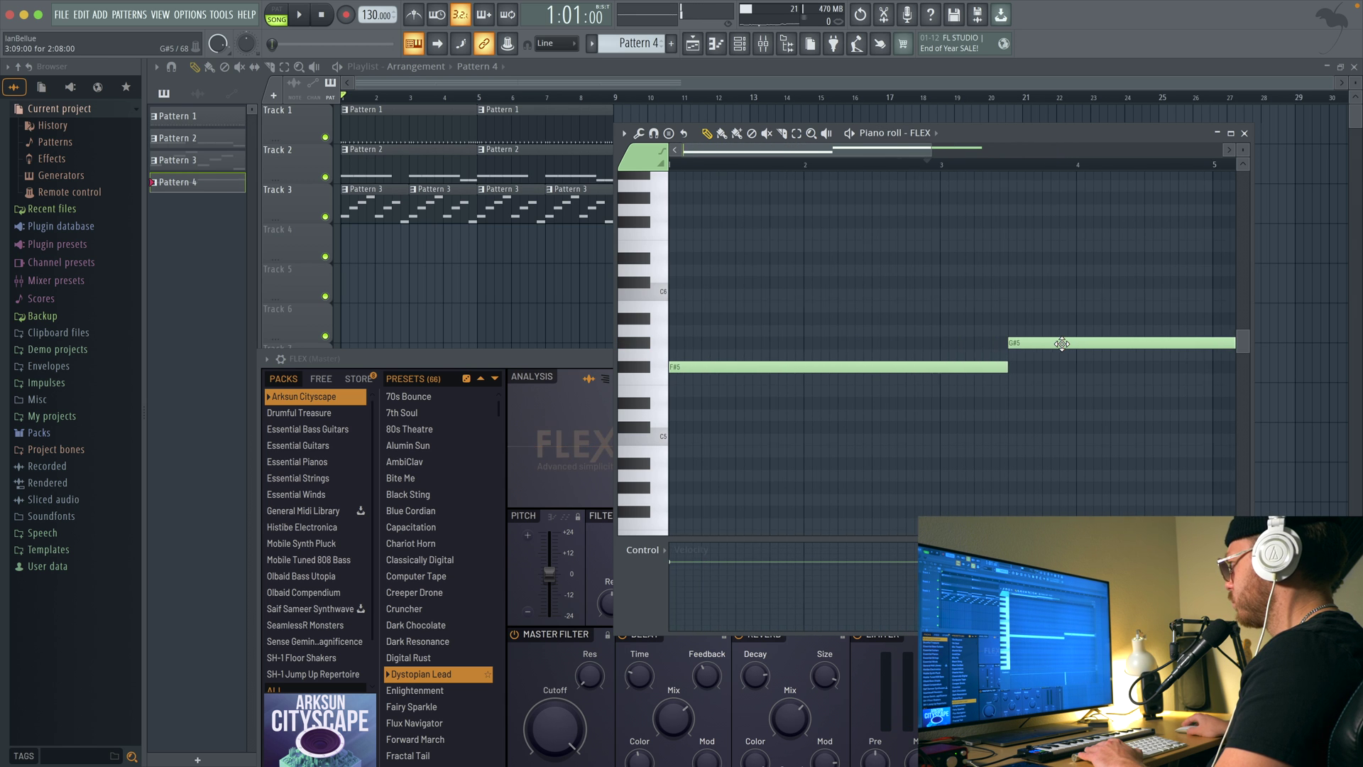
Move the G#5 note to start at bar 4, shorten it to one bar, and extend the F#5 note to meet it
scroll(1062, 344, up, 2)
scroll(1063, 343, up, 1)
scroll(1065, 350, down, 5)
scroll(1101, 327, right, 3)
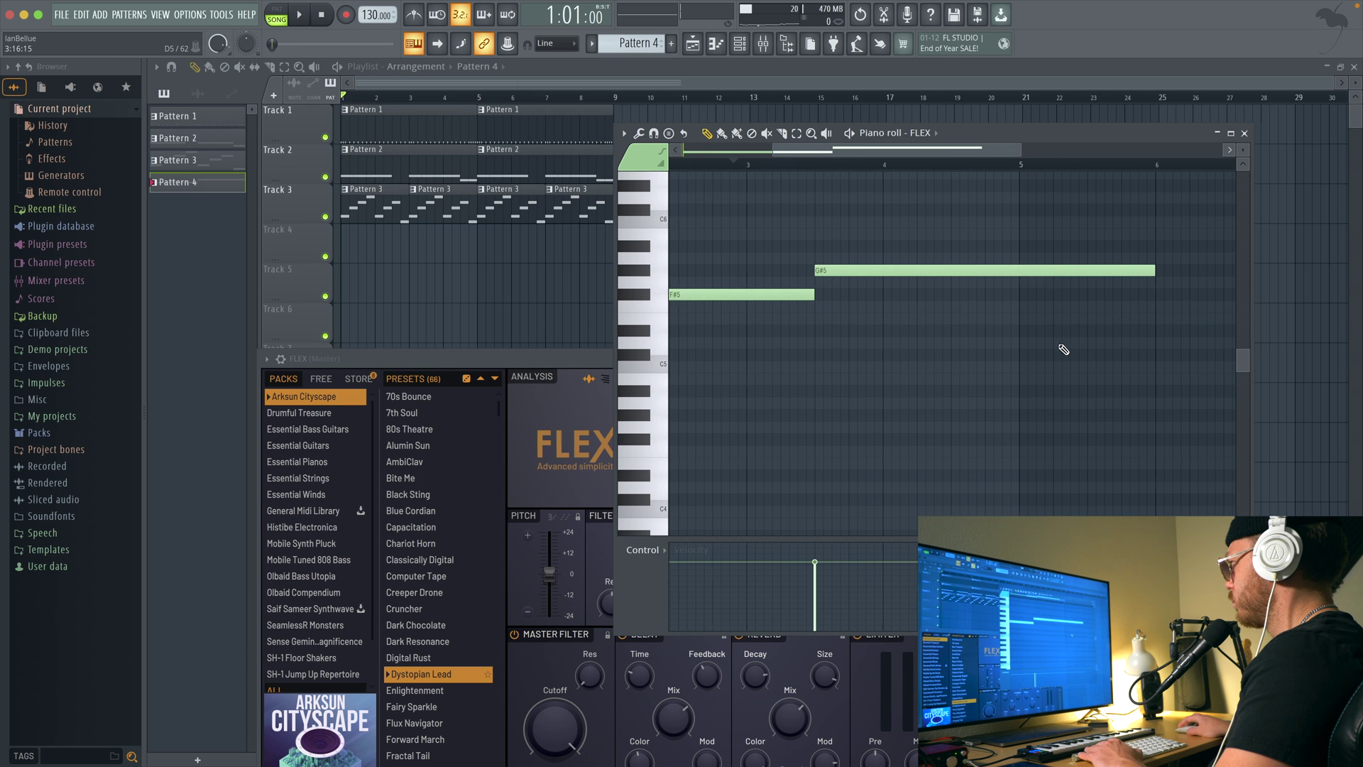
scroll(1146, 287, up, 1)
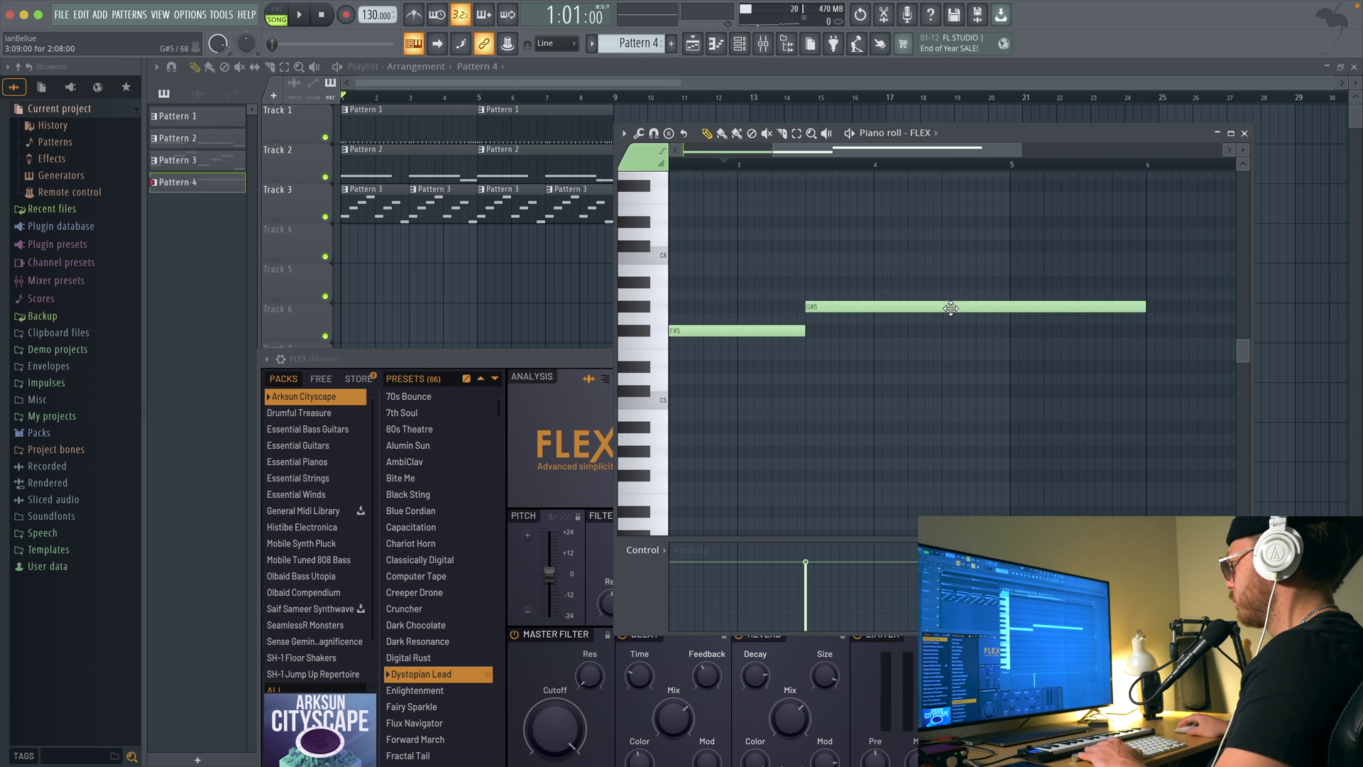
drag(951, 307, 1014, 310)
drag(1215, 307, 1011, 309)
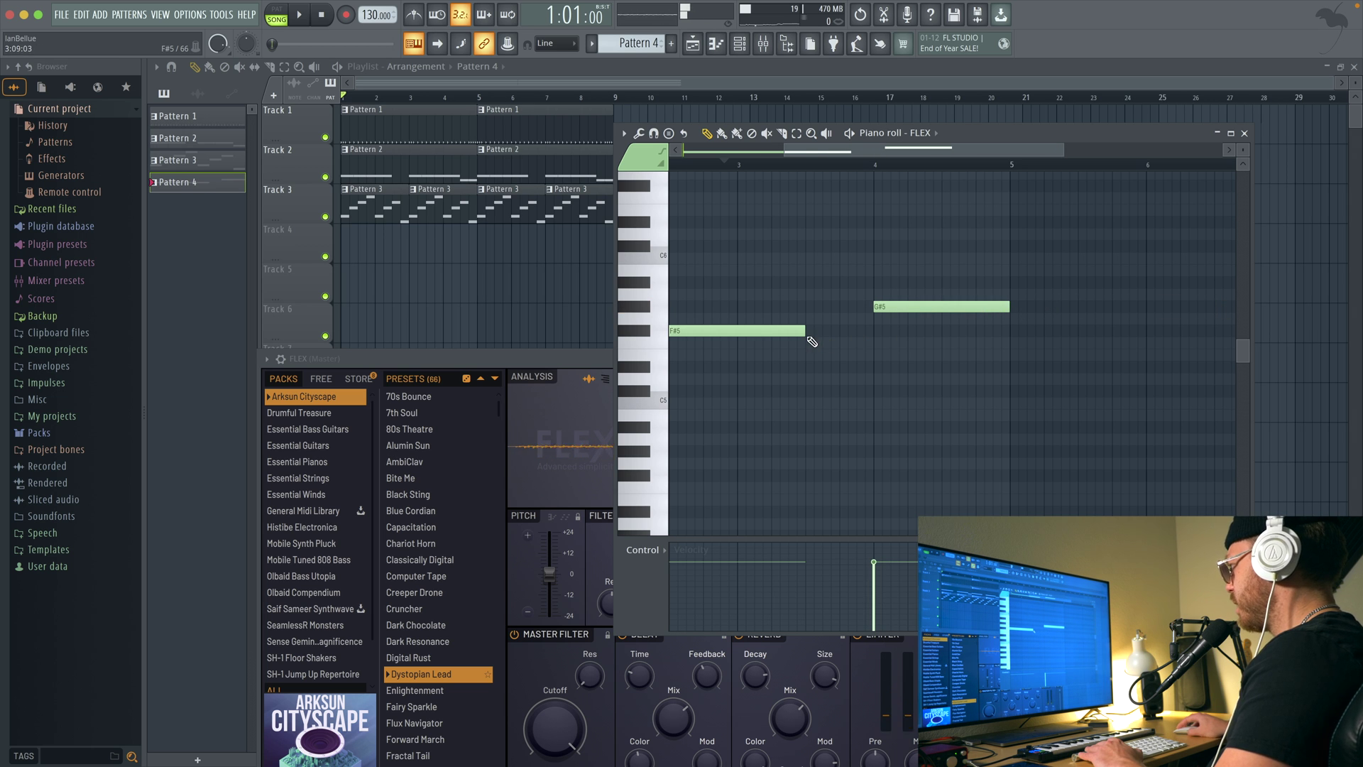
drag(801, 332, 874, 336)
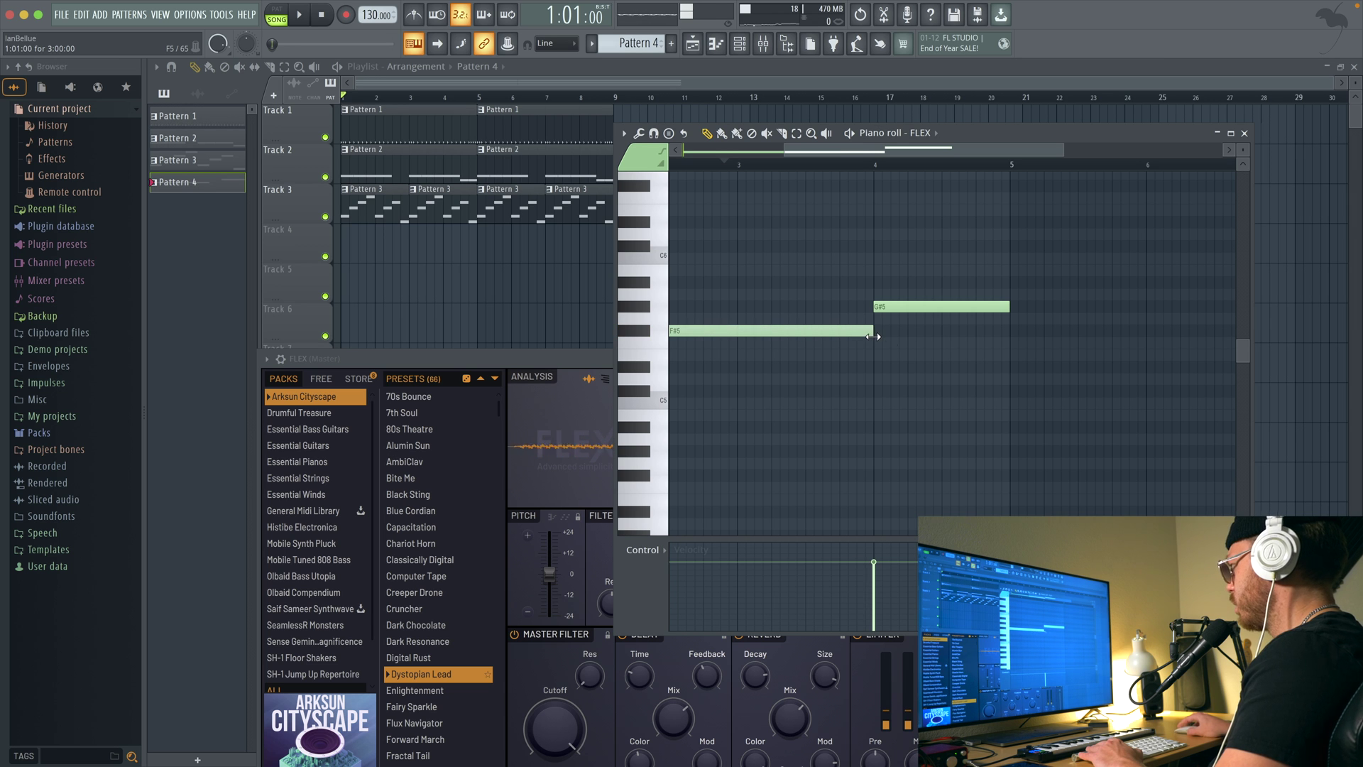
Add a three-bar D#5 note at bar 5 and a one-bar G#5 note at bar 8
click(1017, 367)
scroll(1019, 355, right, 3)
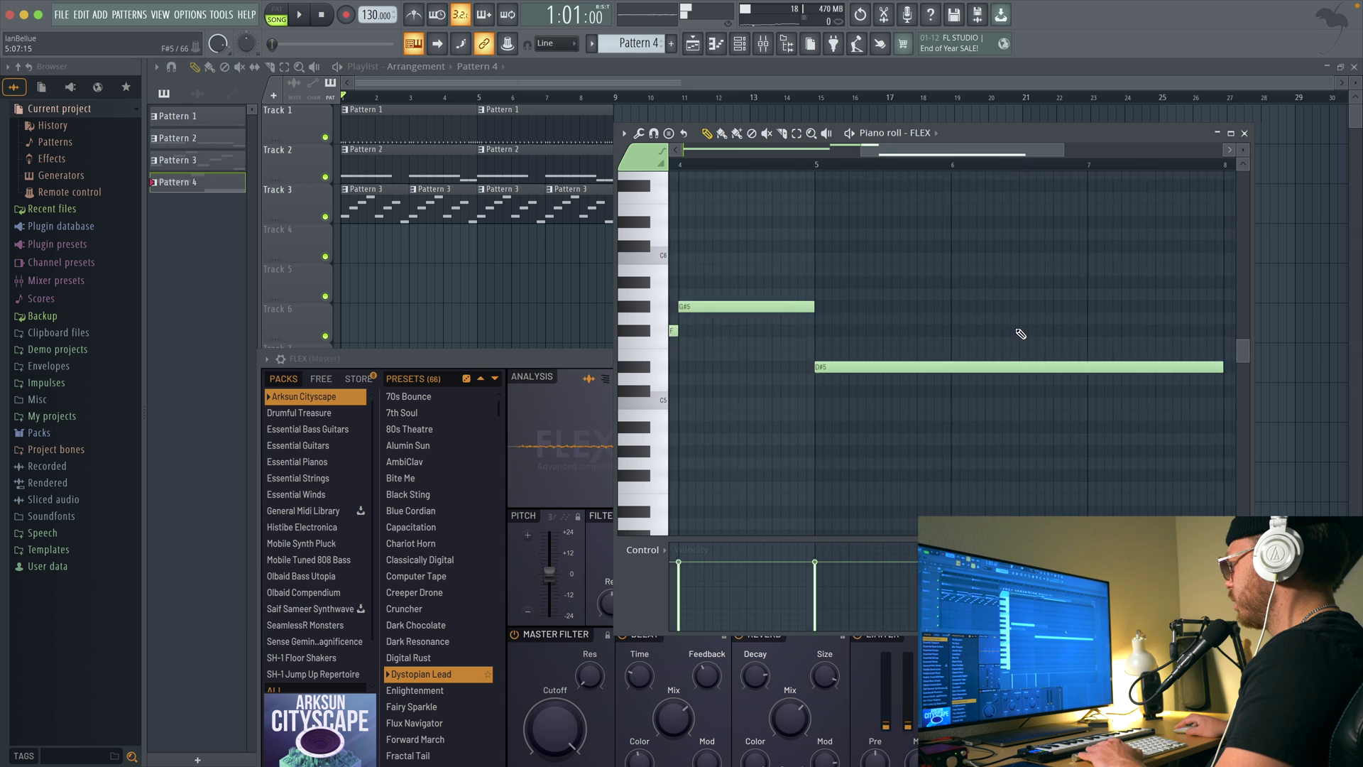
click(1012, 331)
scroll(1012, 331, right, 2)
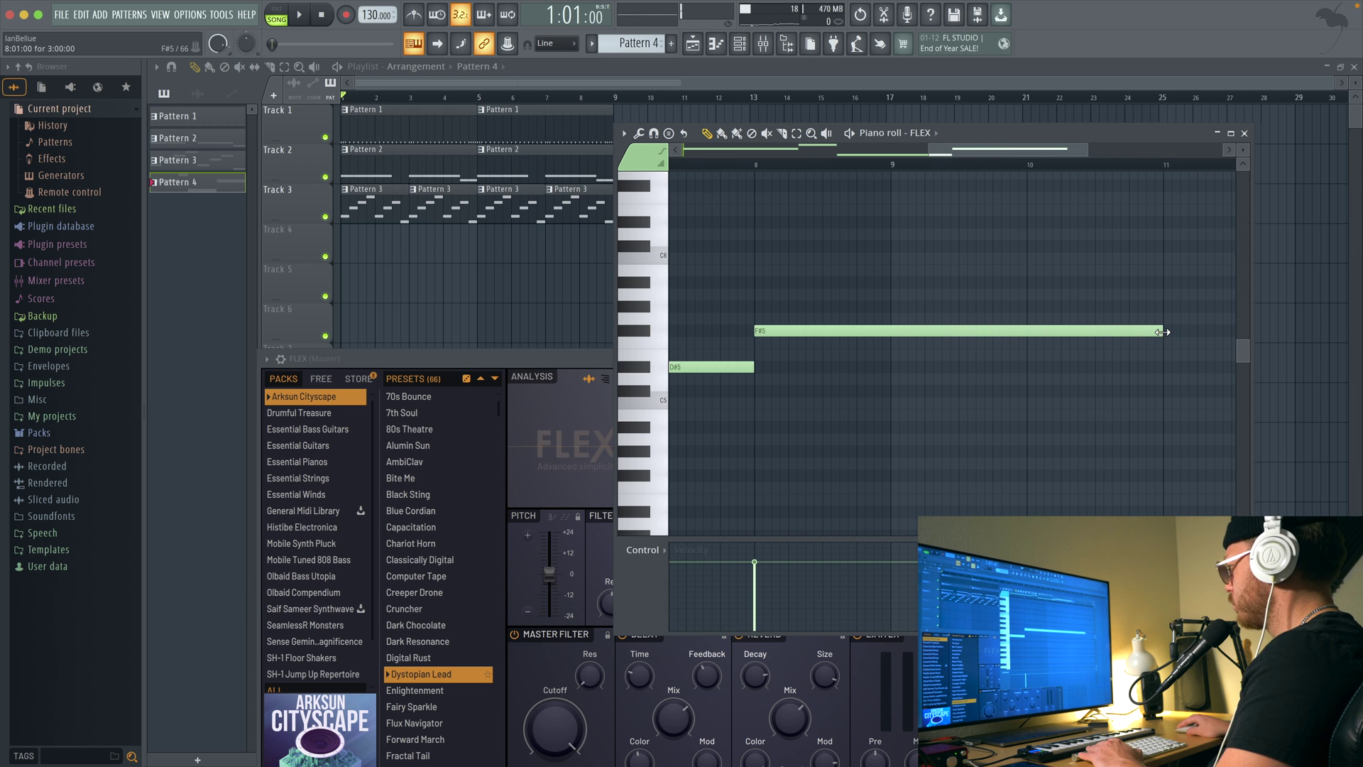
drag(1162, 331, 843, 306)
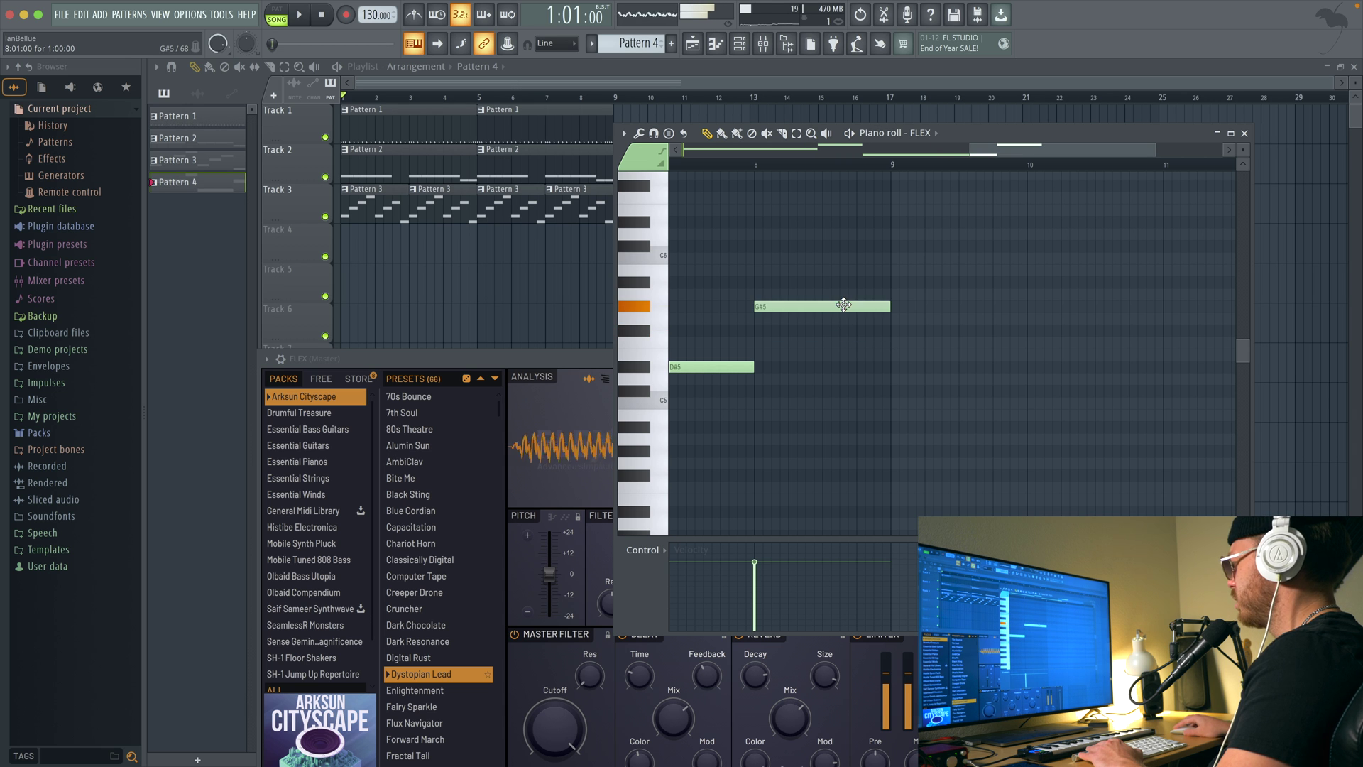
scroll(872, 346, left, 2)
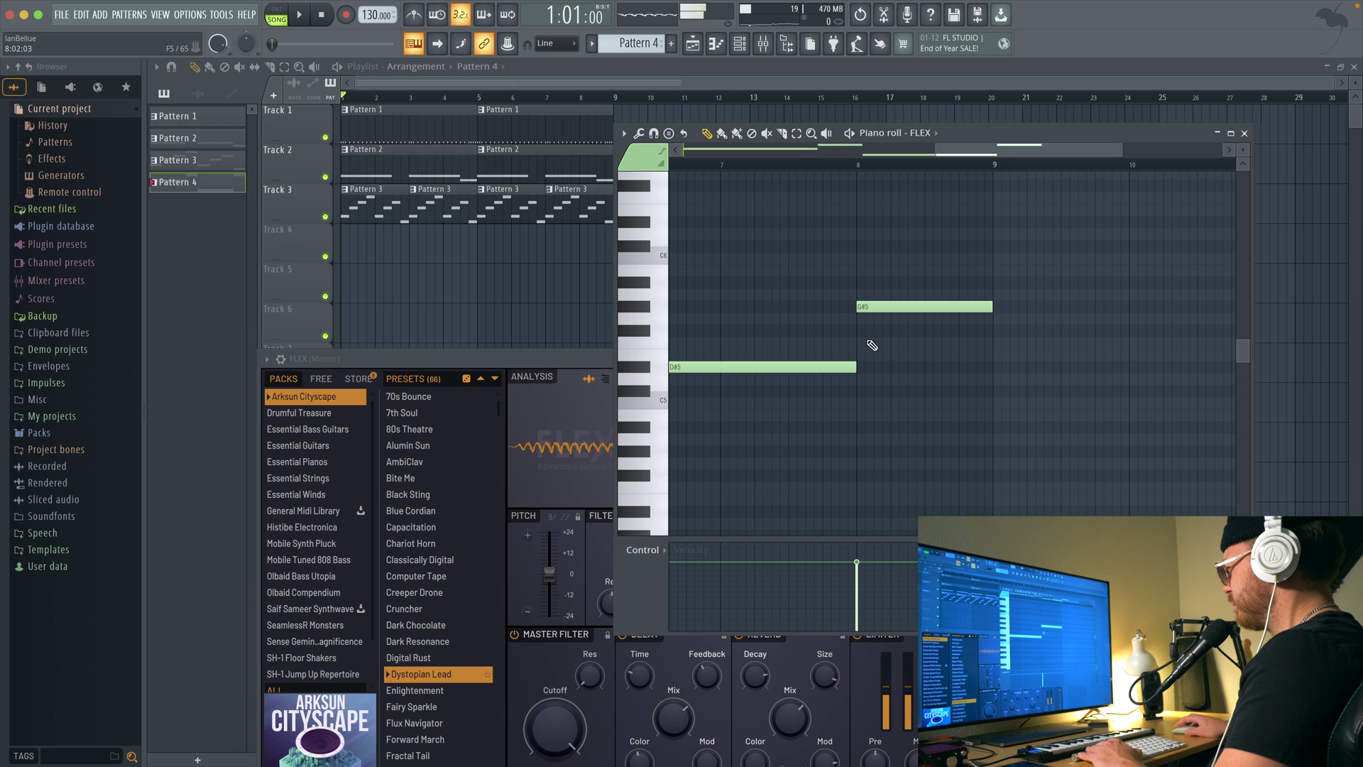
scroll(872, 346, left, 4)
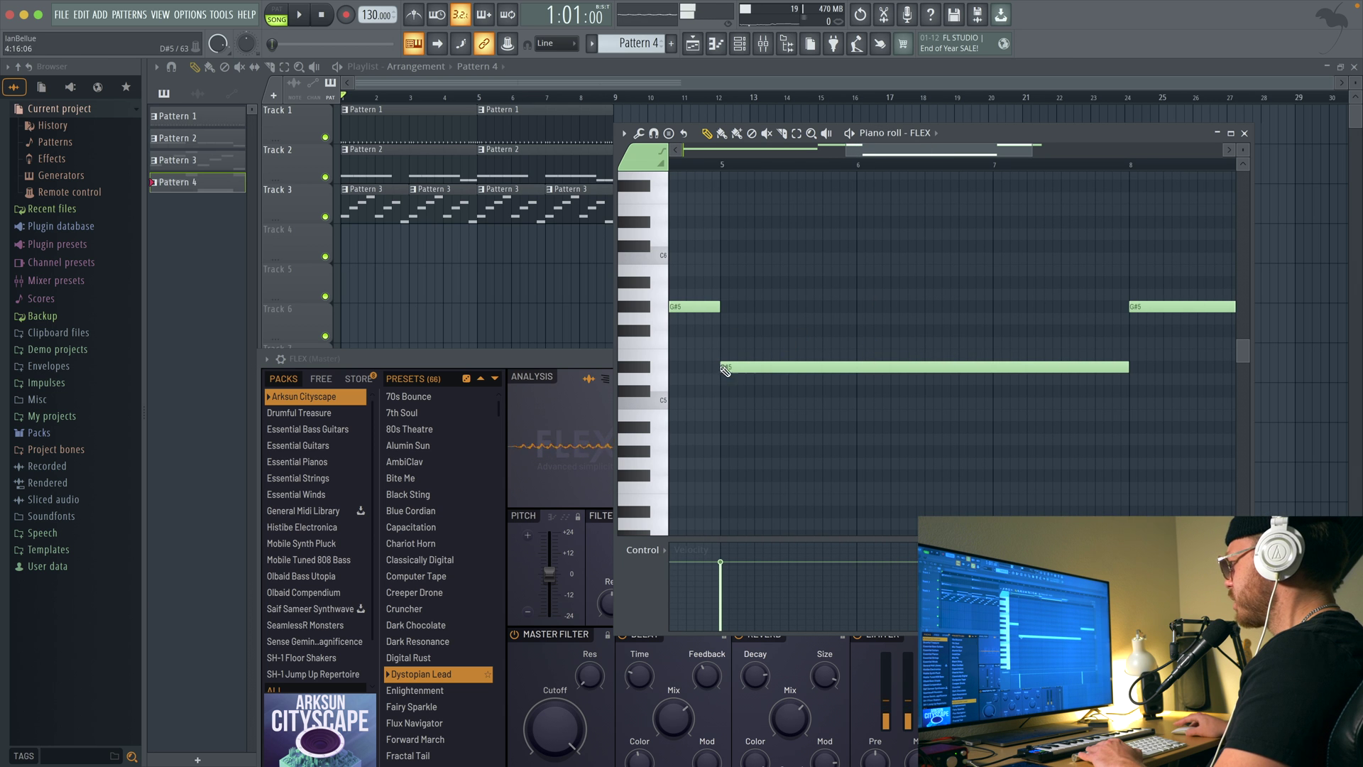
Try starting the one-bar G#5 note slightly before bar 4, with the preceding F#5 note shortened to meet it
scroll(923, 319, left, 6)
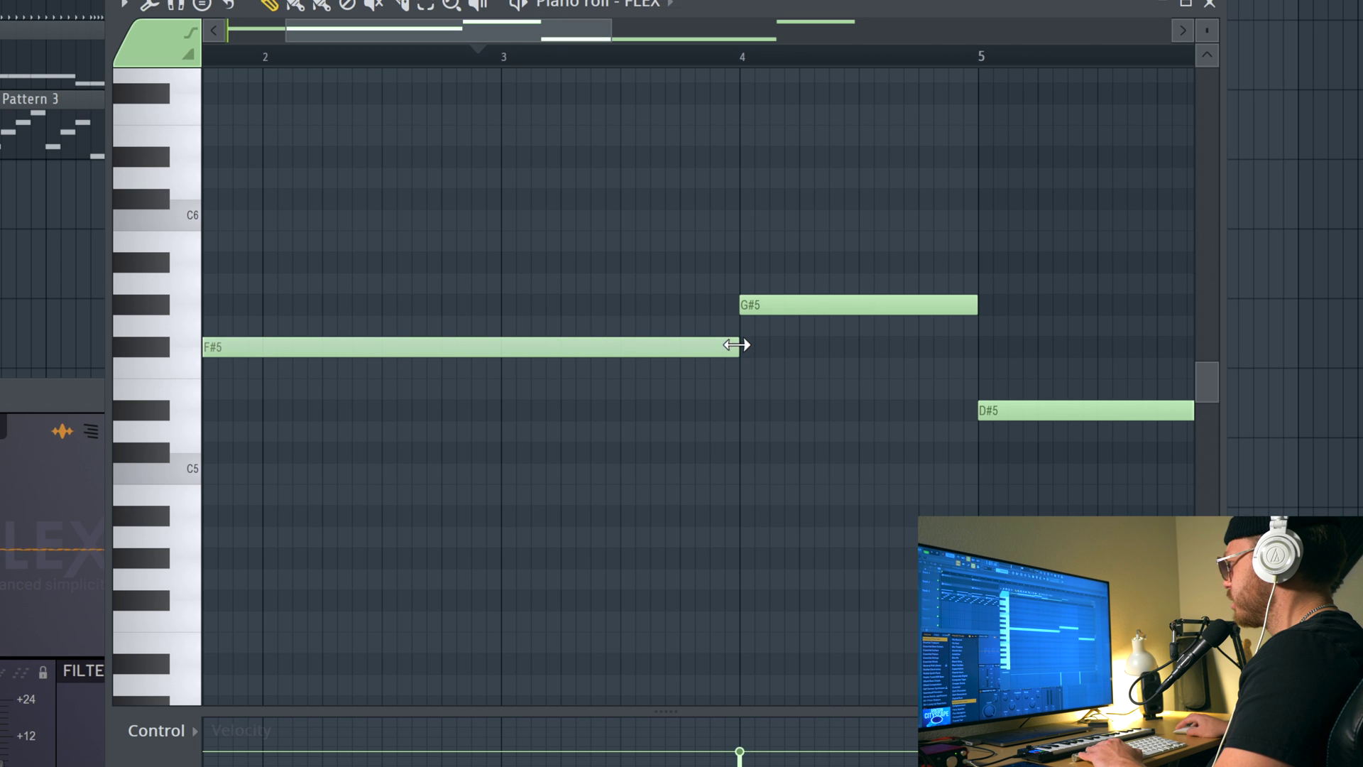
click(764, 302)
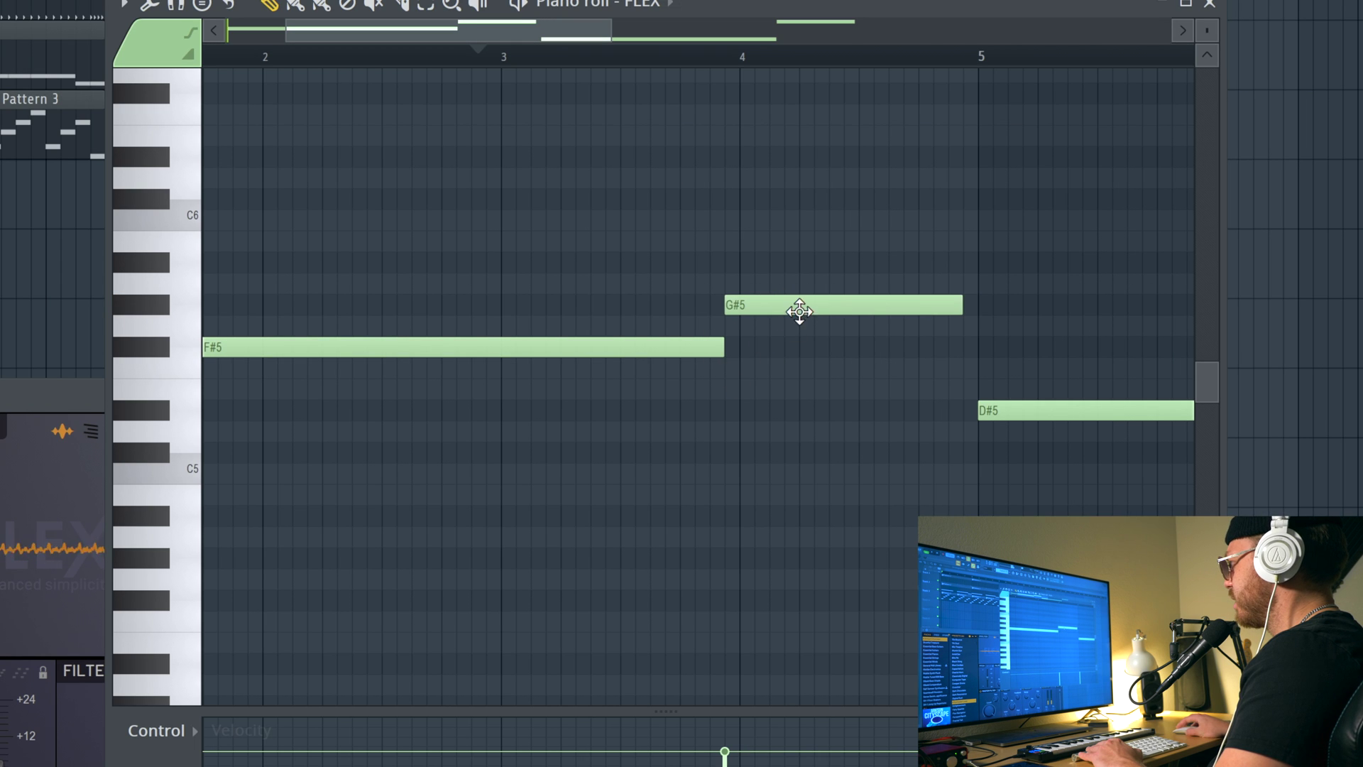
click(826, 301)
drag(826, 302, 799, 307)
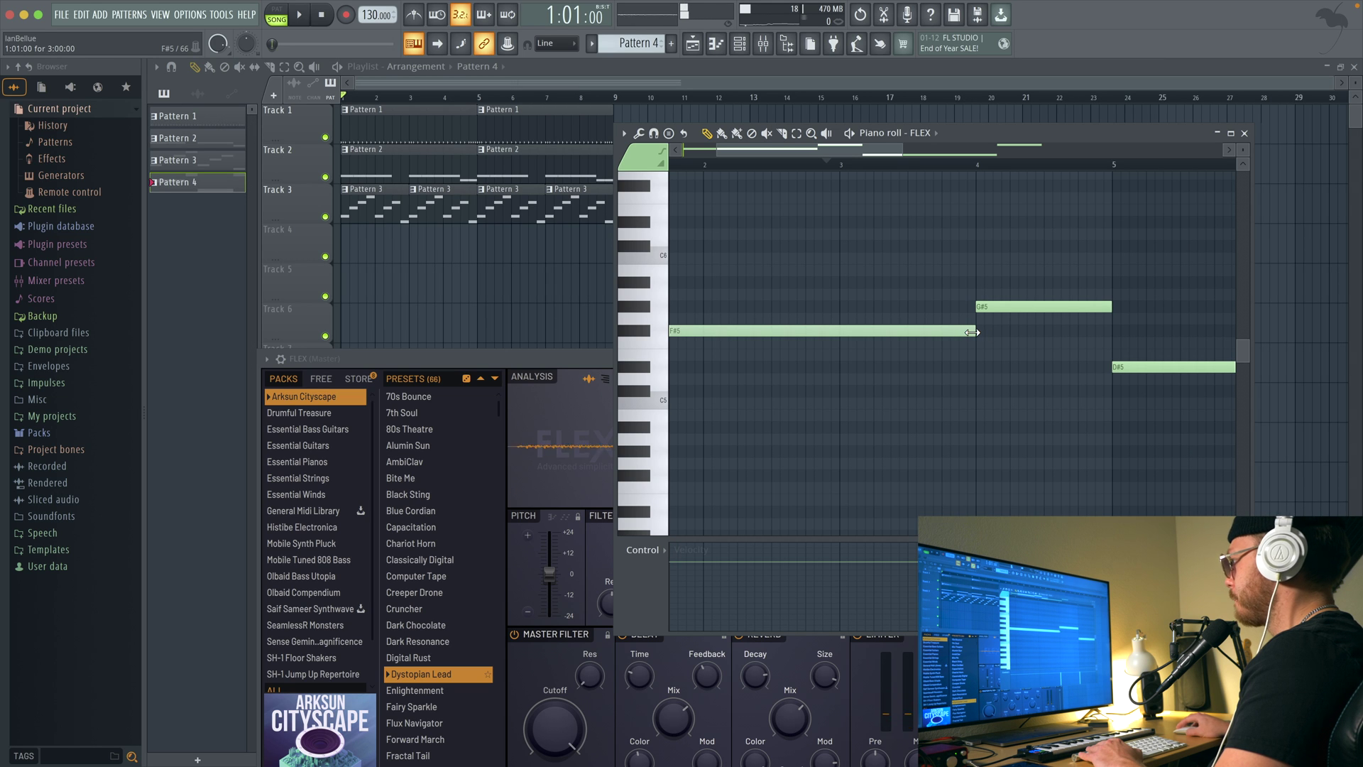
Place Pattern 4 at bar 1 of Track 4 in the playlist and play the arrangement back
click(340, 246)
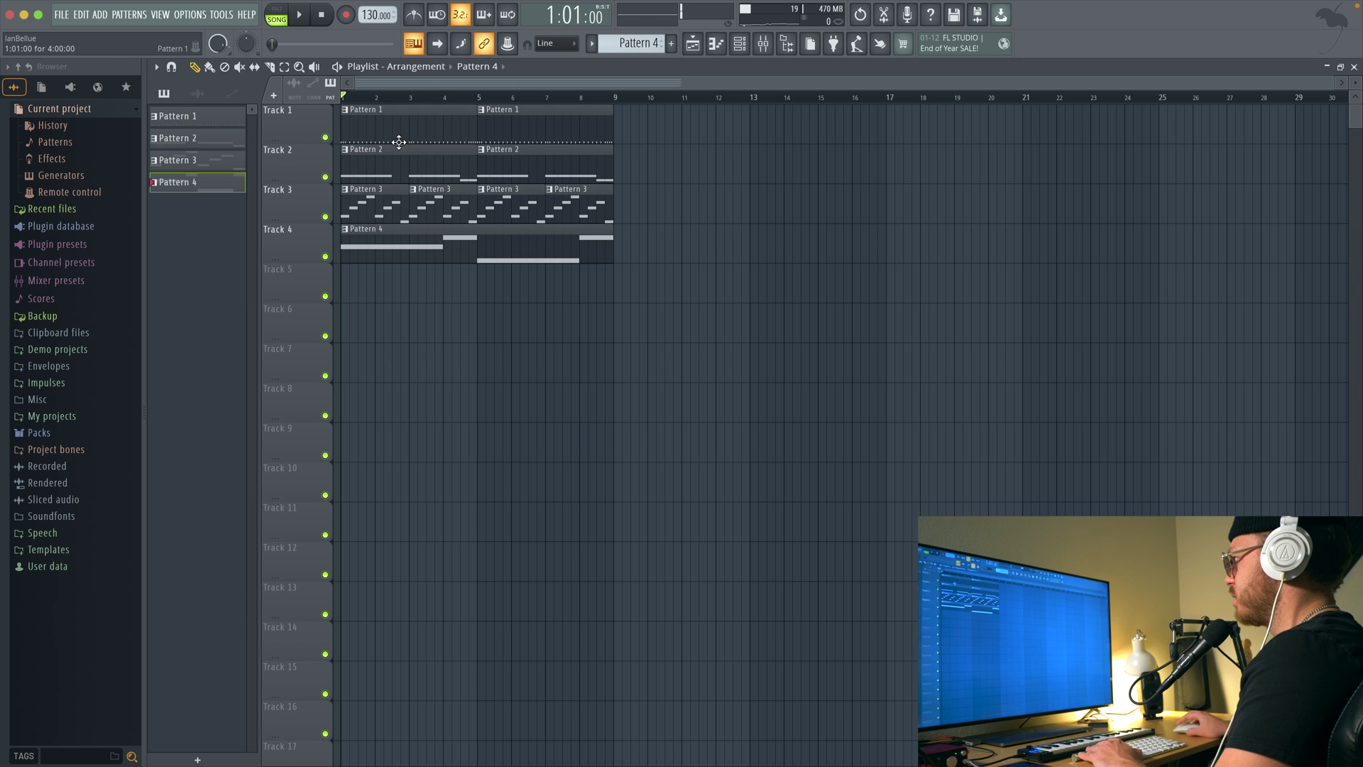
click(302, 18)
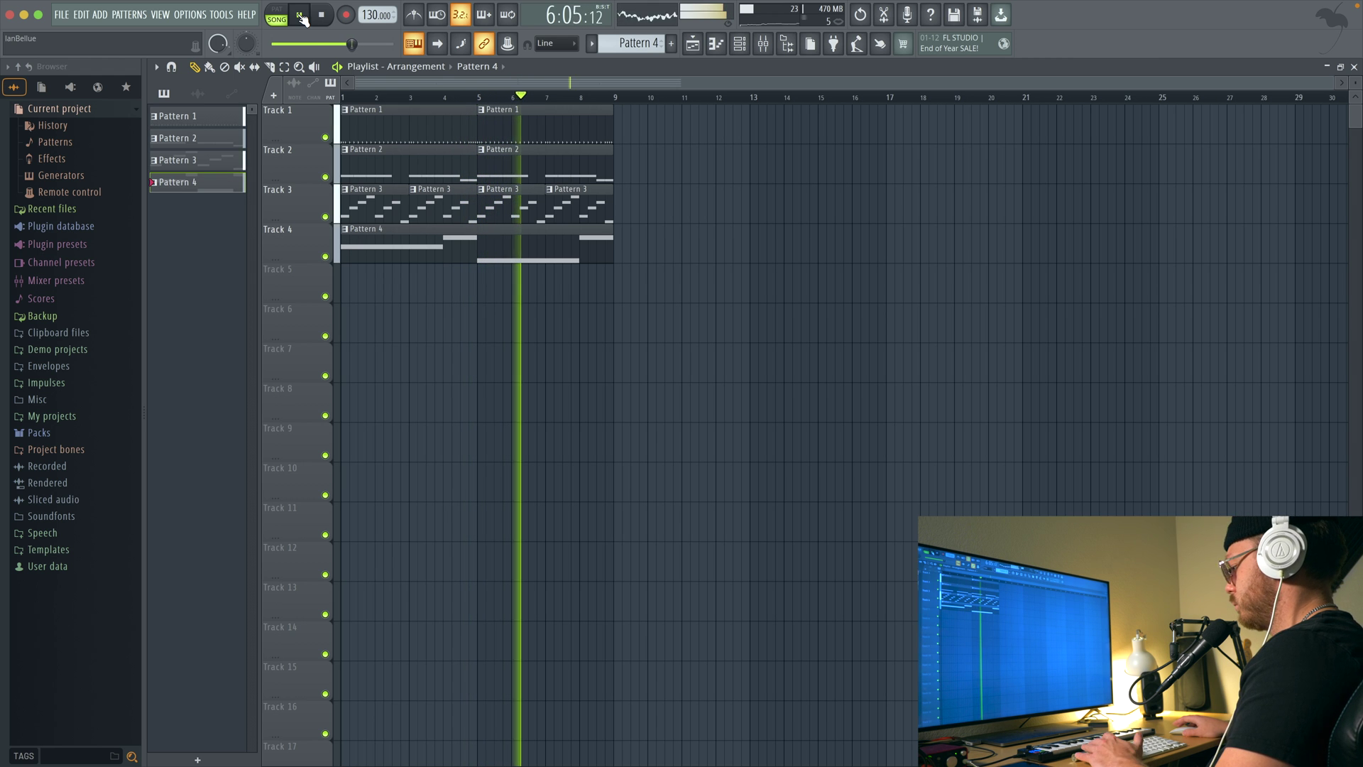
click(302, 18)
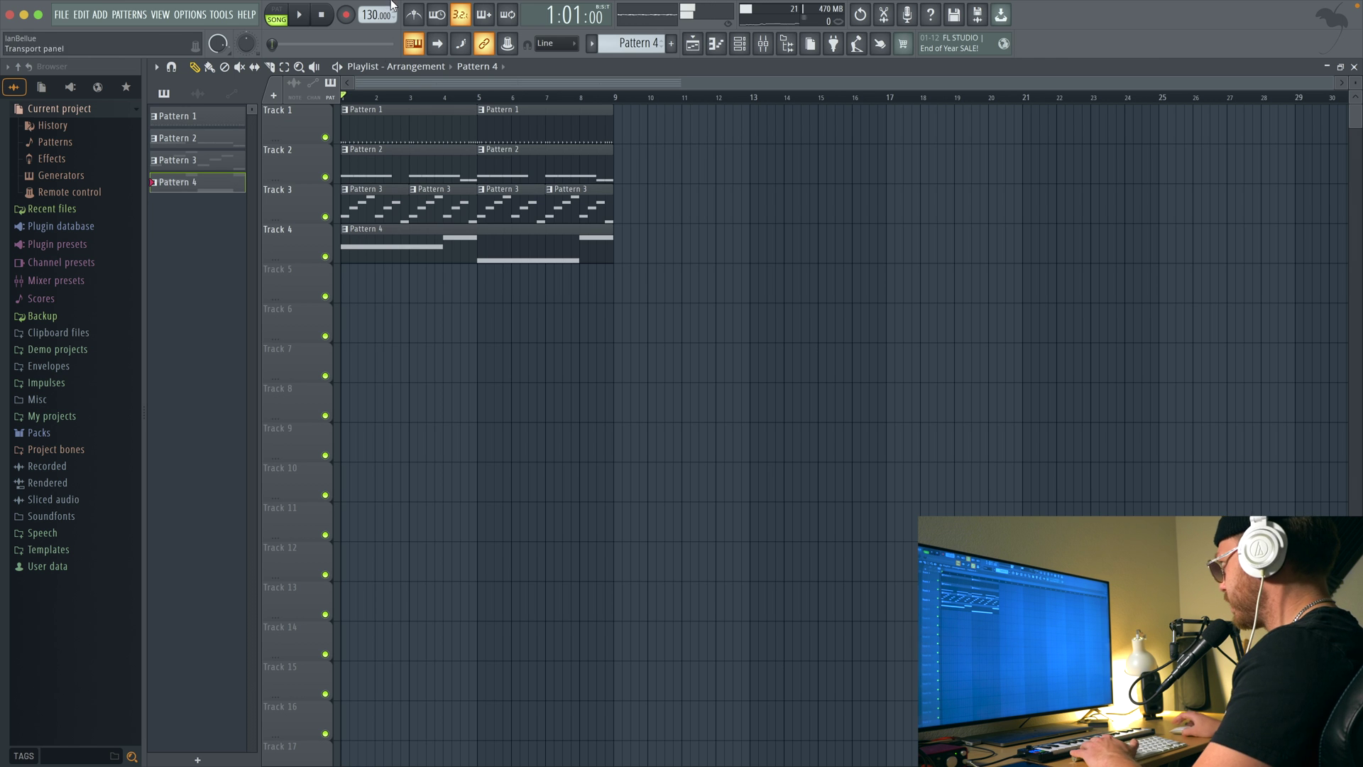
Route the 808 Distorted, Steinway D and FLEX channels to mixer tracks 5, 6 and 7 respectively
click(766, 44)
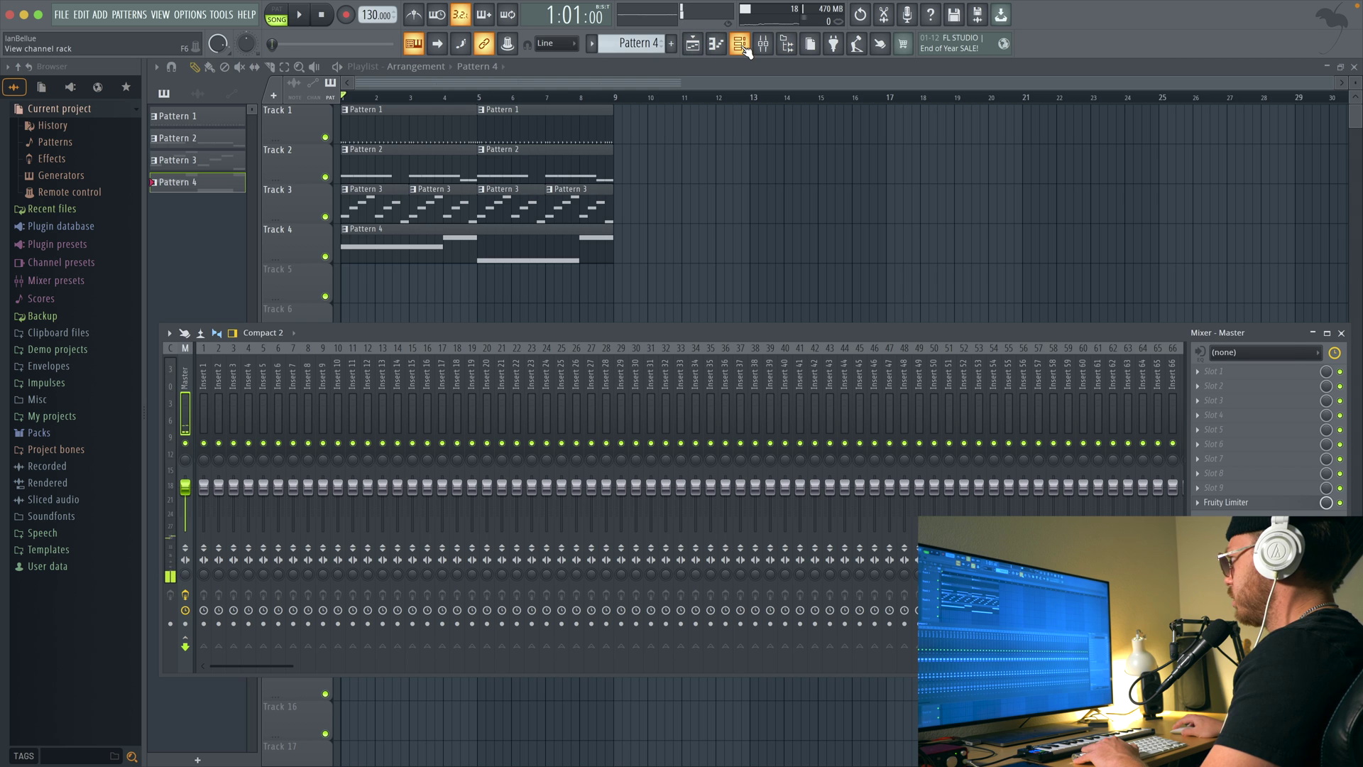
click(742, 45)
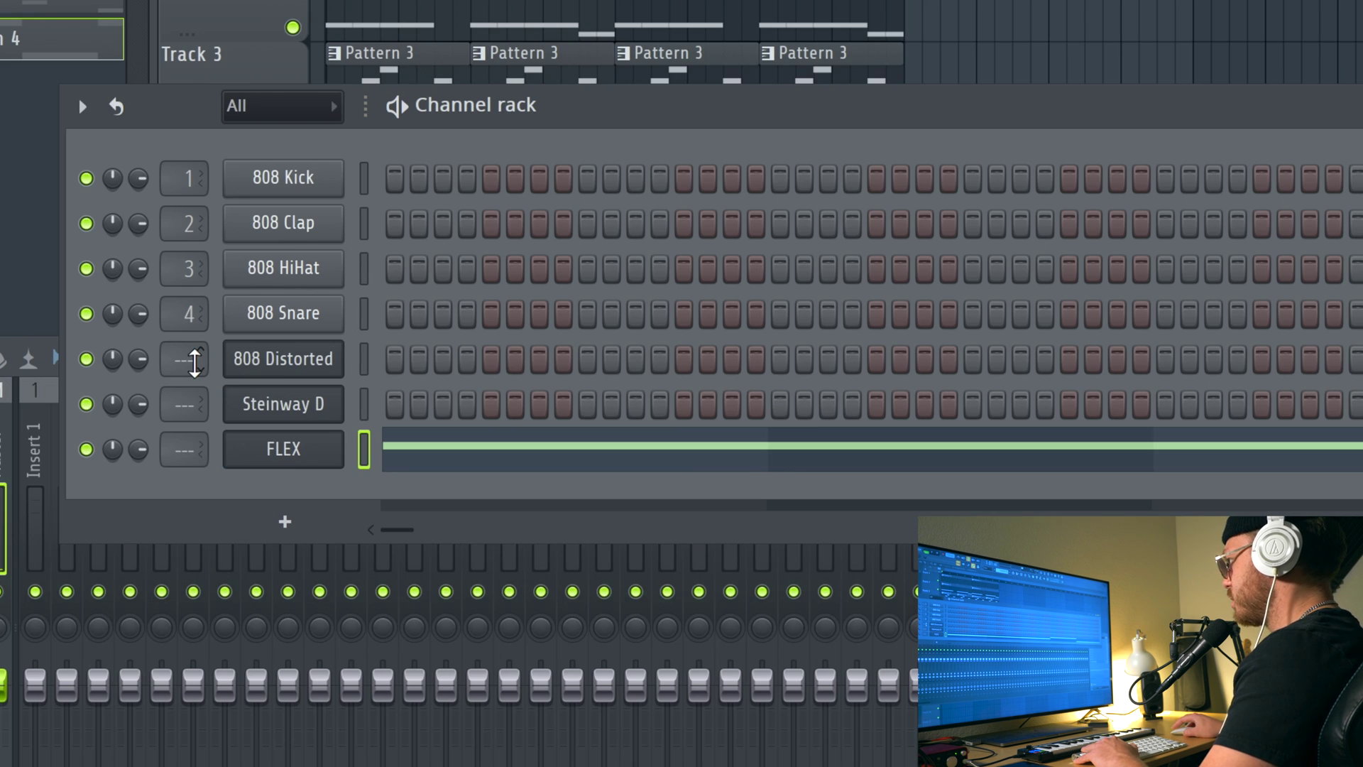
mouse_move(185, 366)
mouse_down()
mouse_move(185, 333)
mouse_move(184, 381)
mouse_up()
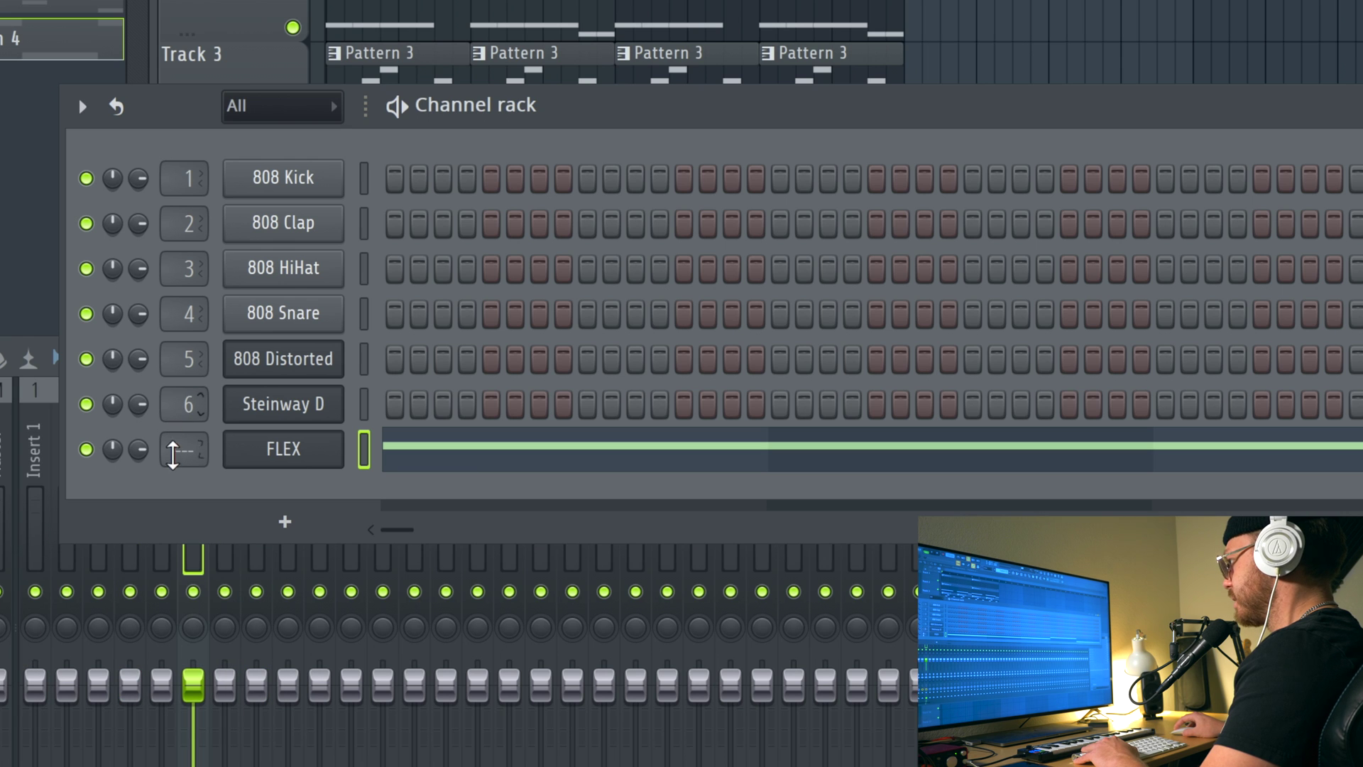
mouse_move(181, 451)
mouse_down()
mouse_move(181, 431)
mouse_move(182, 452)
mouse_up()
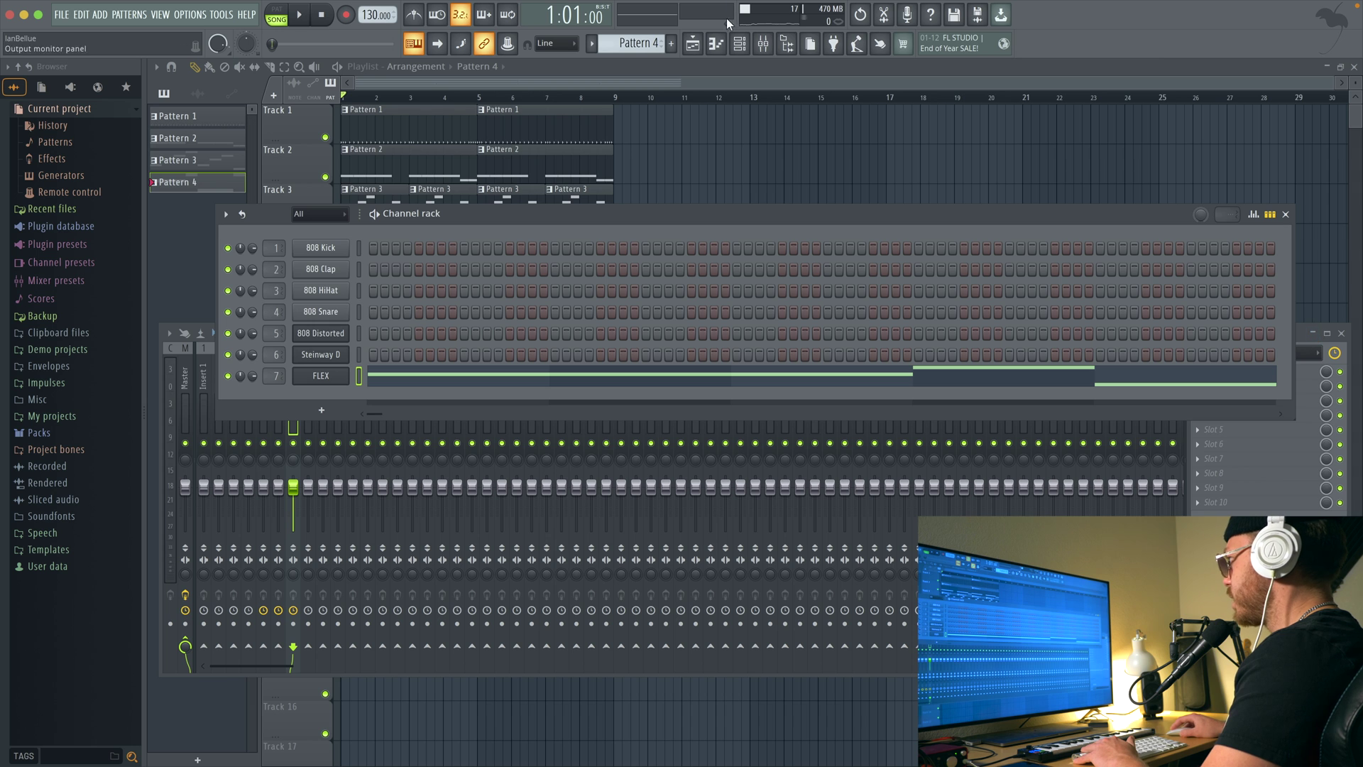
While the song plays, lower the mixer's Insert 7 level to roughly halfway down its fader and reduce Insert 6 slightly
click(764, 44)
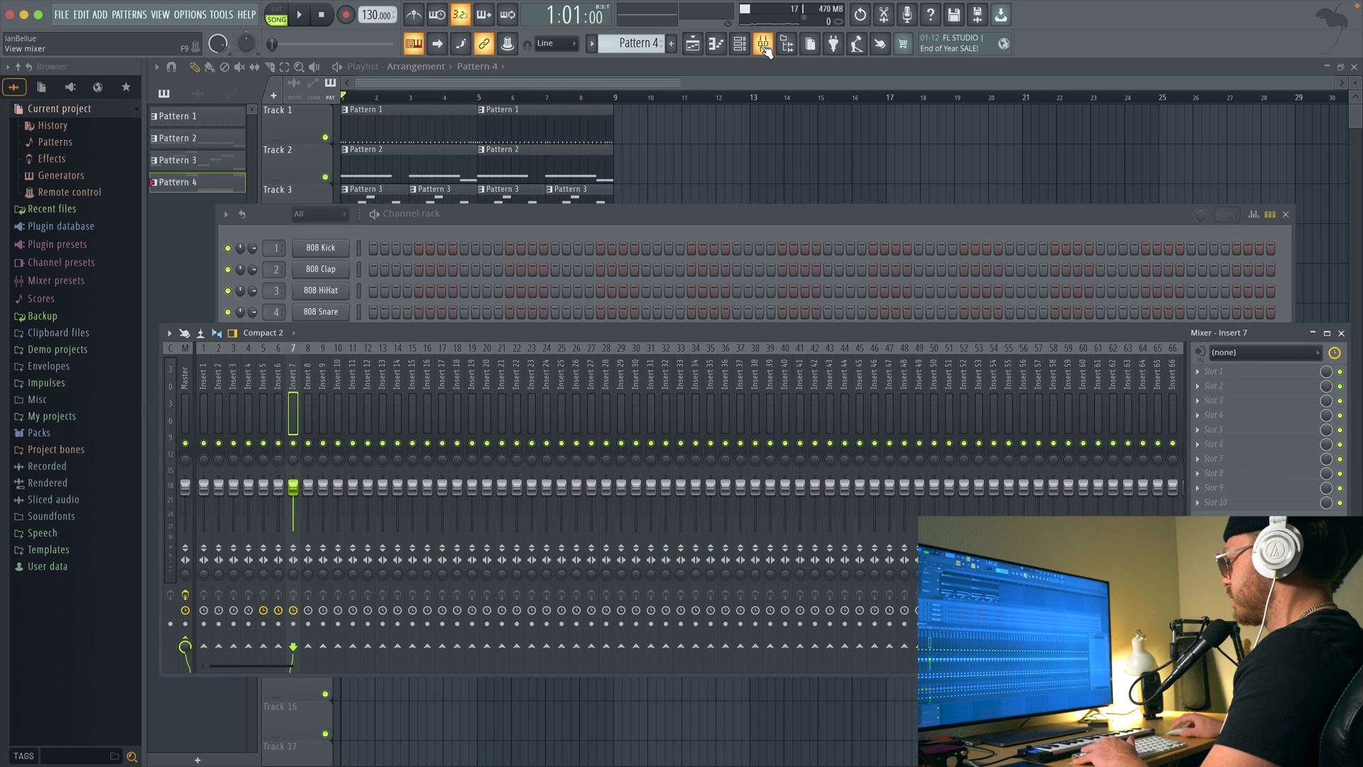
drag(596, 332, 603, 294)
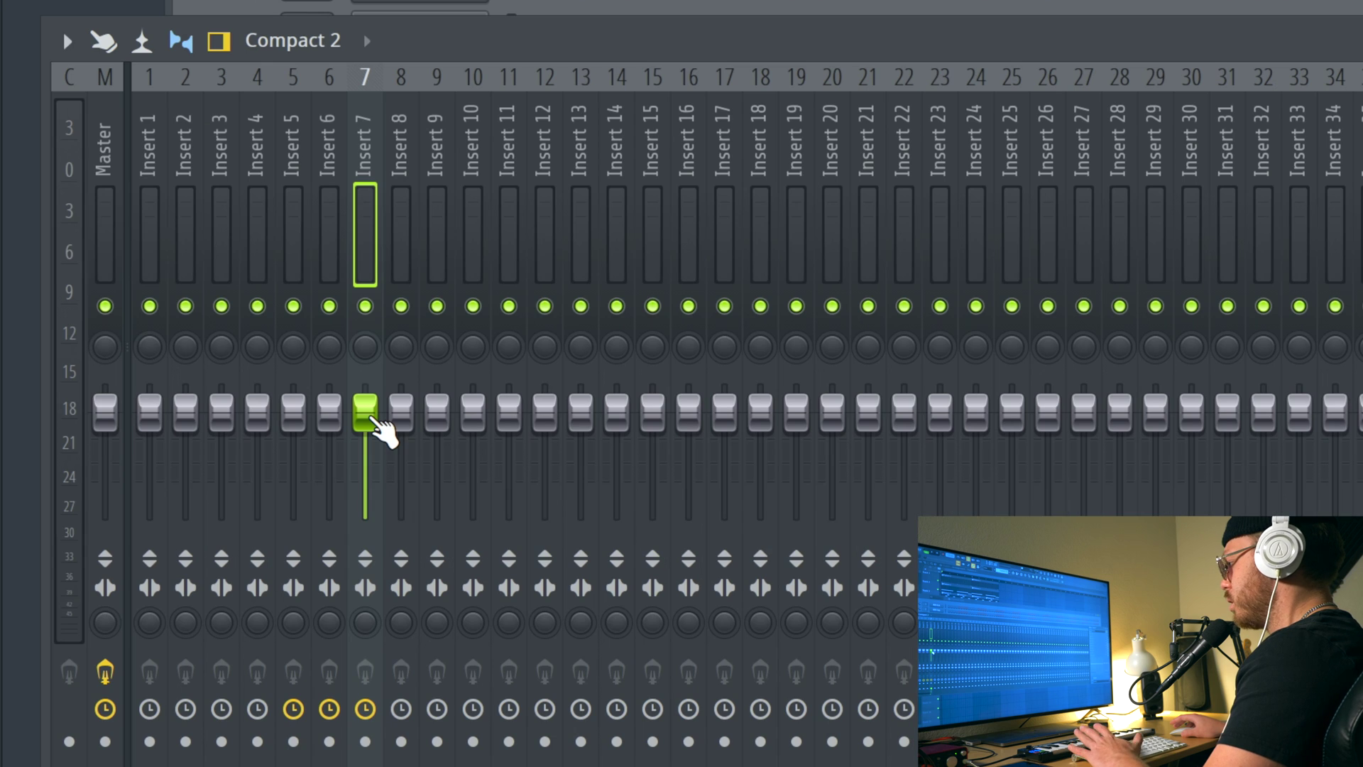
key(space)
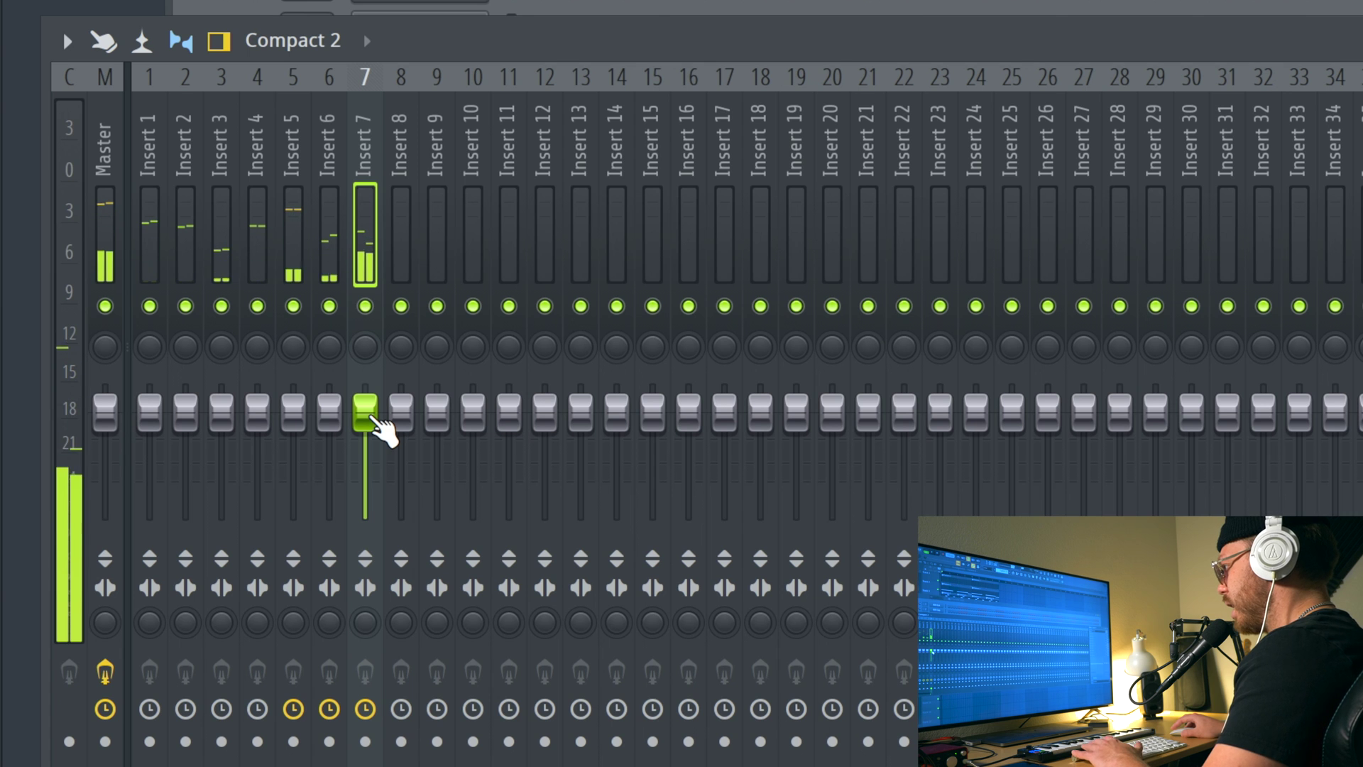
drag(365, 412, 366, 473)
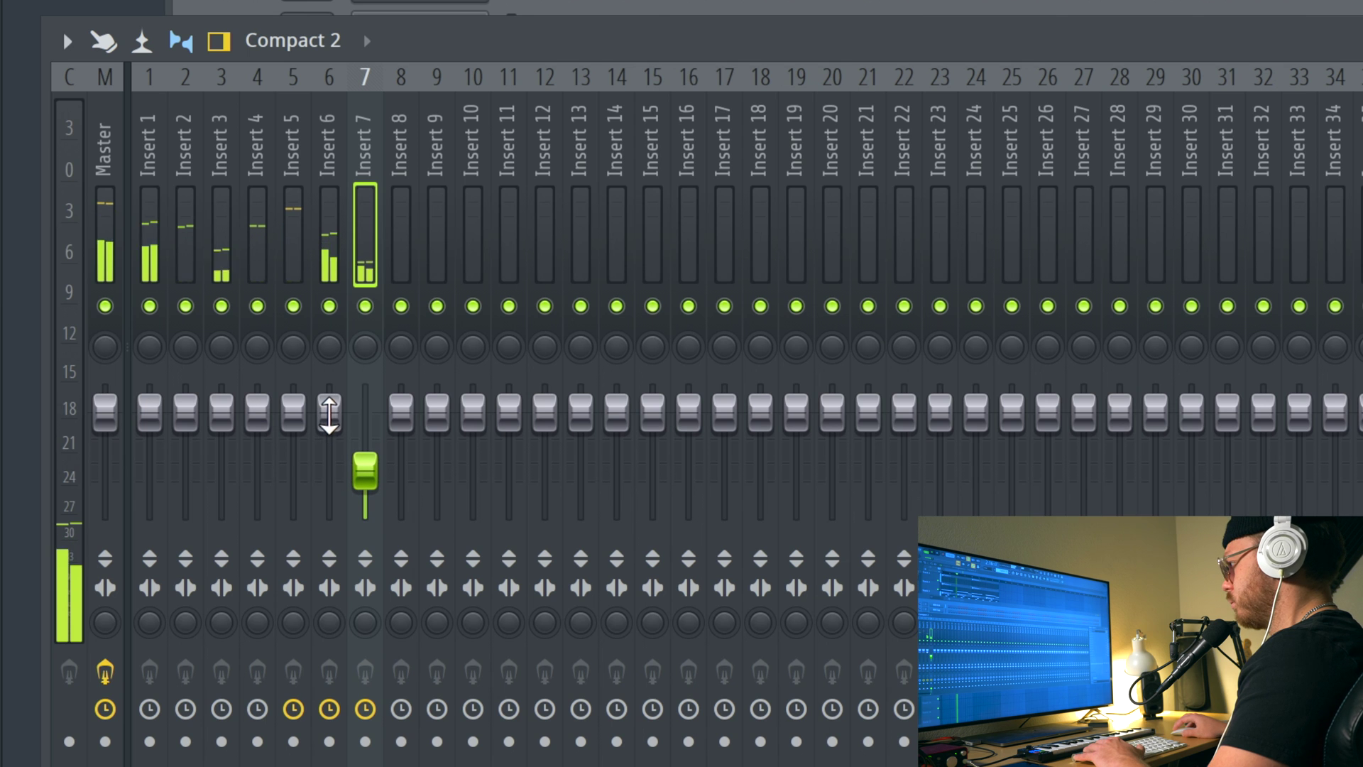
click(328, 415)
drag(329, 415, 329, 420)
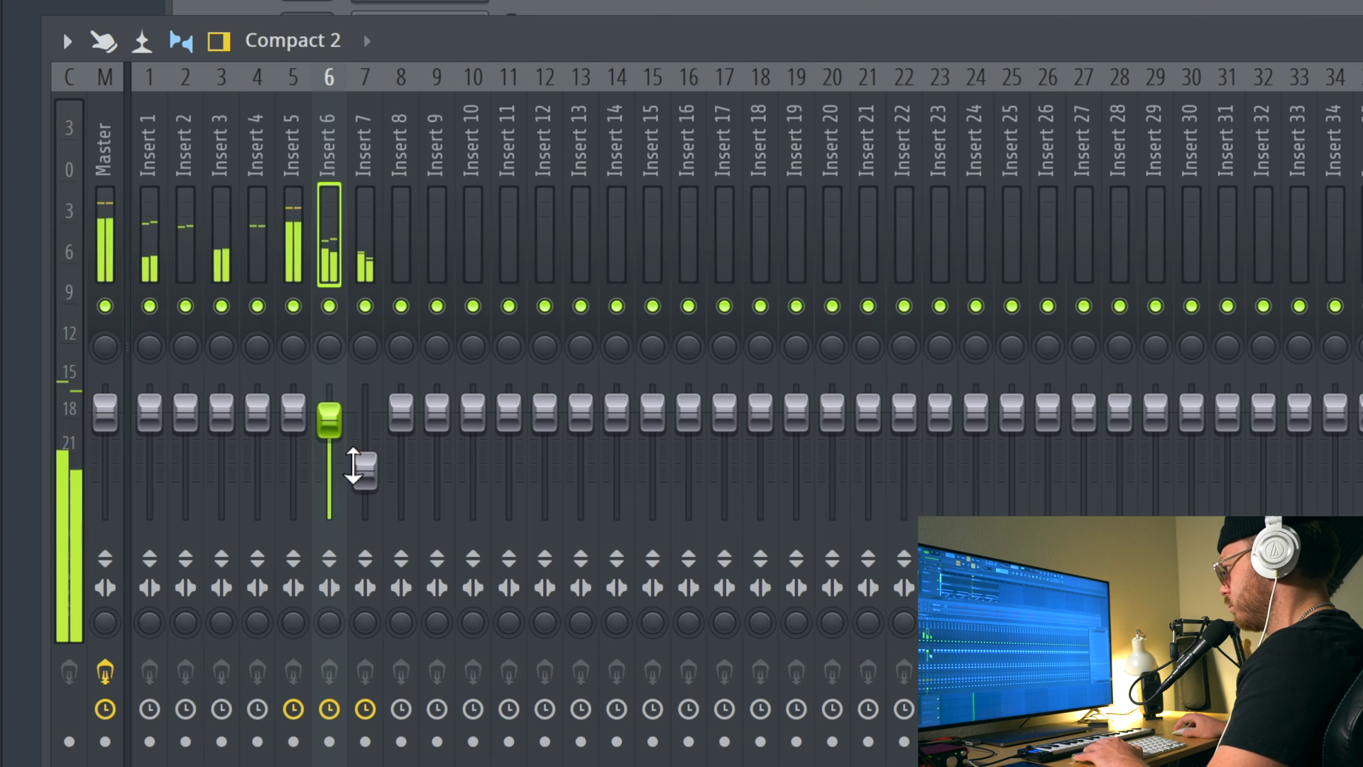
click(365, 471)
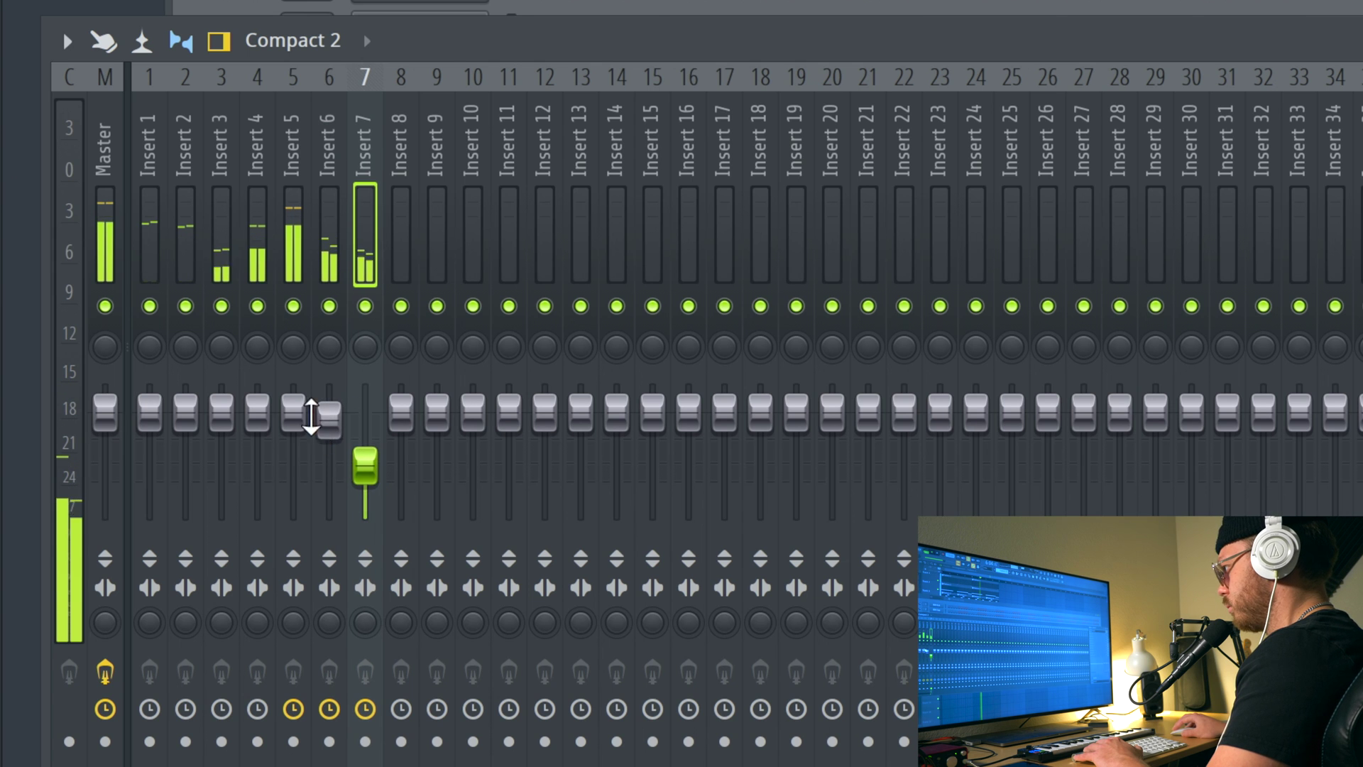
Balance the remaining mix by slightly lowering Inserts 5, 6, 4 and 2 and nudging Insert 3 up
click(293, 412)
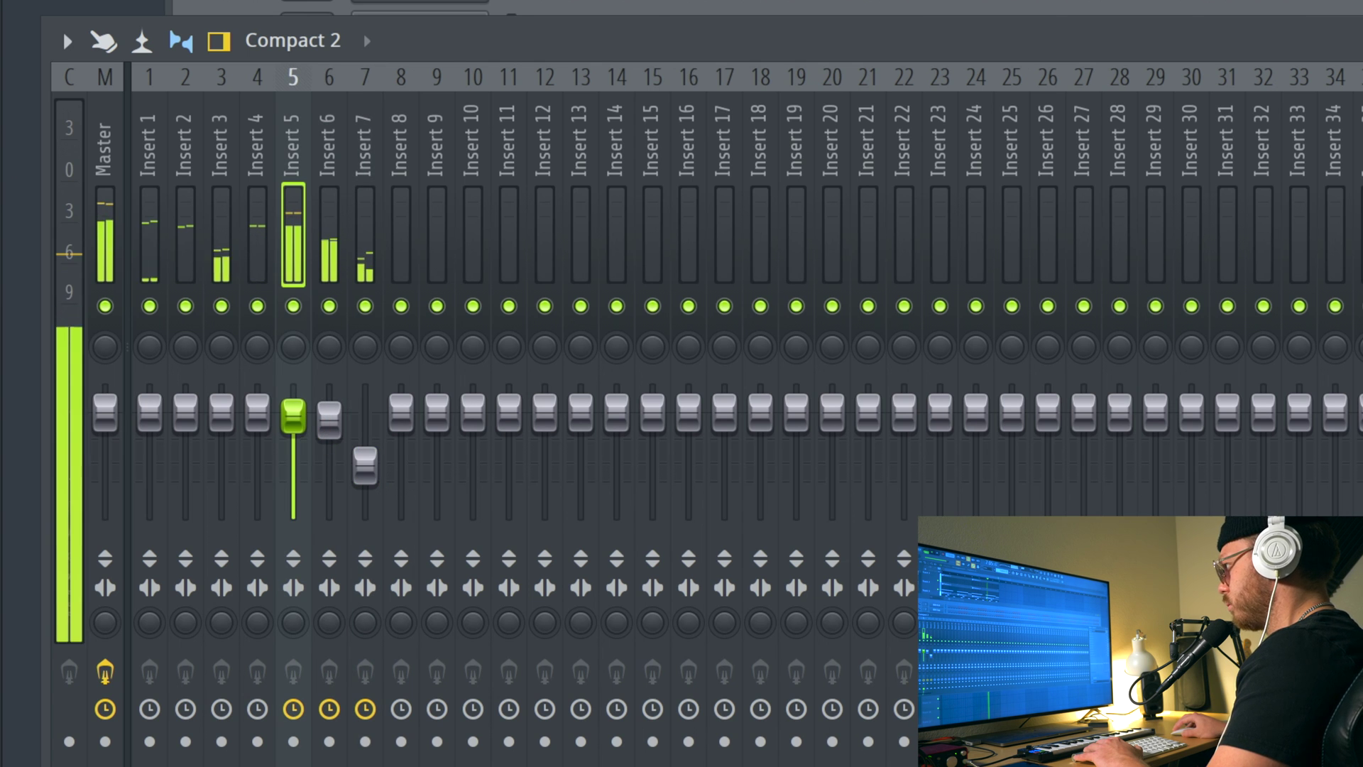
click(329, 422)
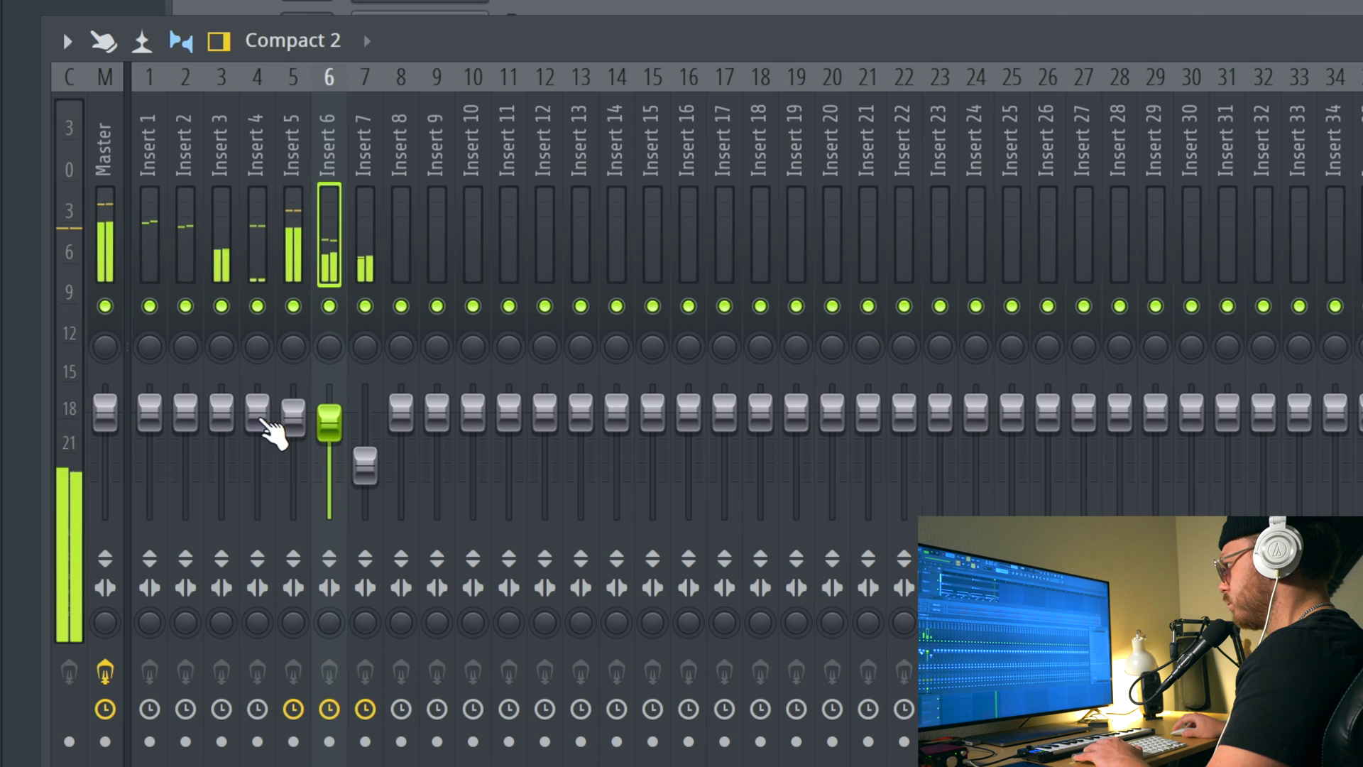
click(256, 421)
drag(257, 412, 182, 419)
click(221, 410)
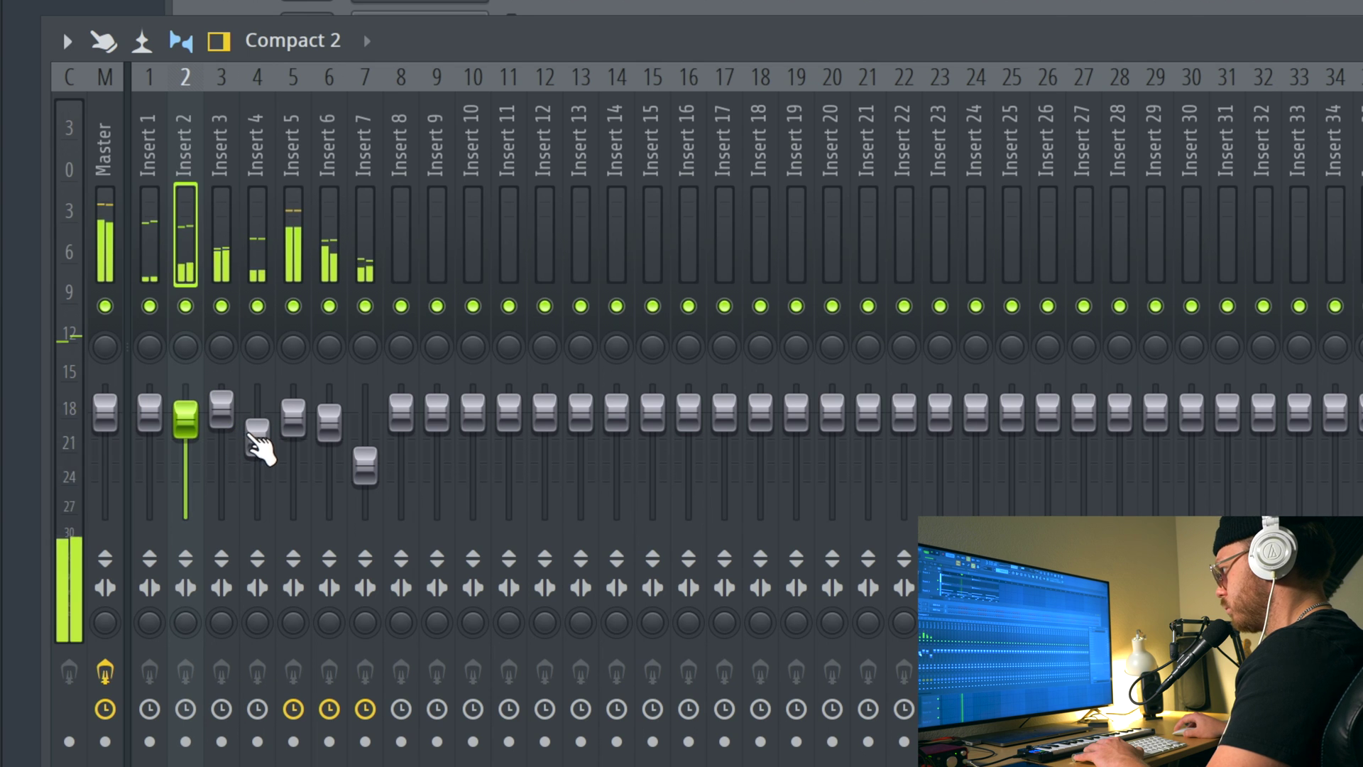
click(258, 426)
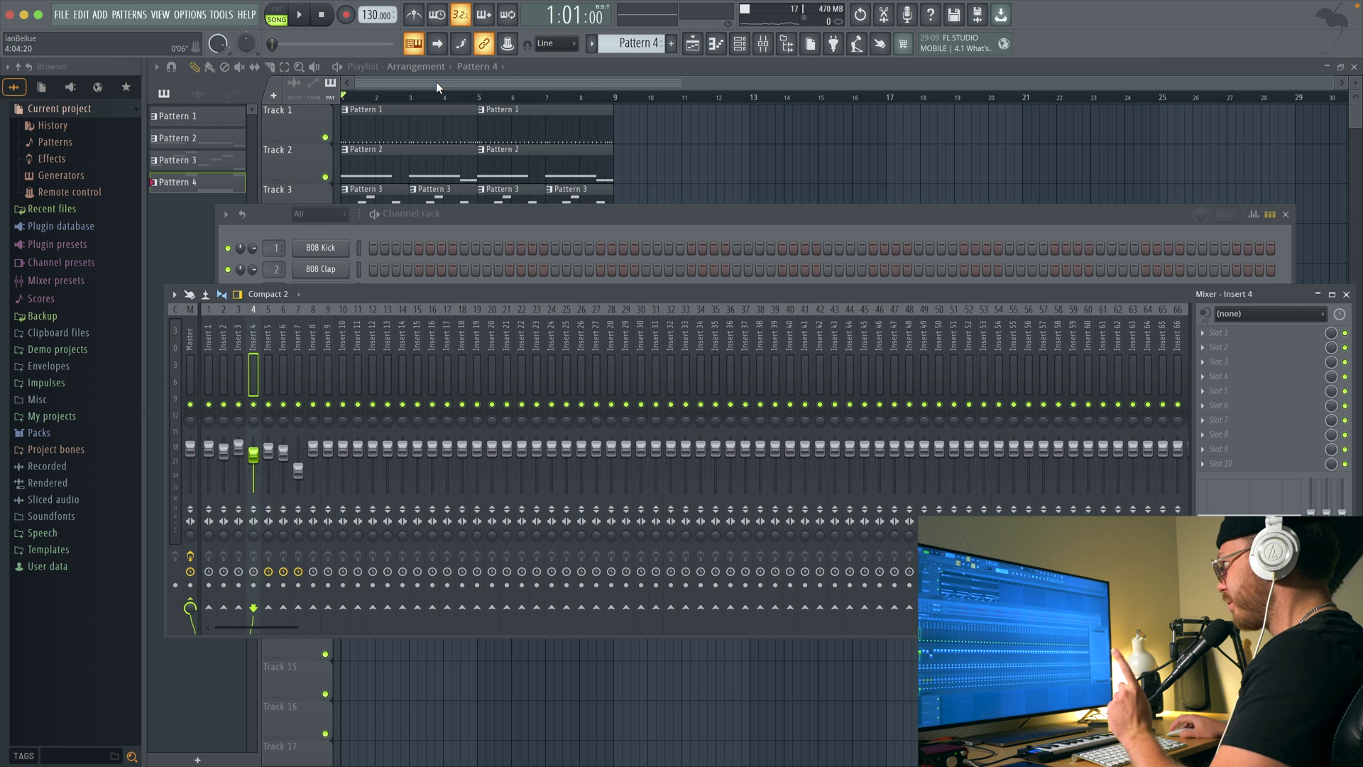
Add six Pattern 1 clips back to back on playlist Track 1, from bar 9 through bar 32
double_click(436, 83)
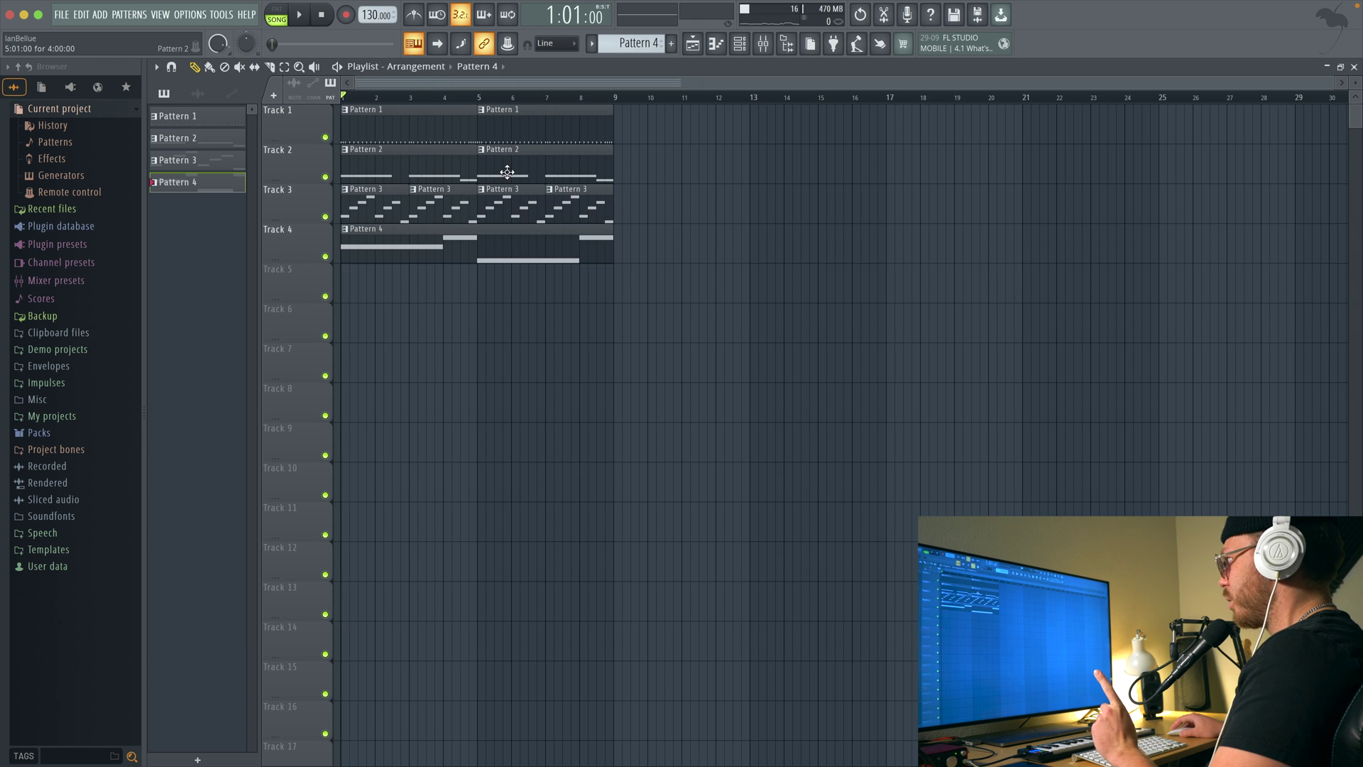
click(560, 128)
click(623, 133)
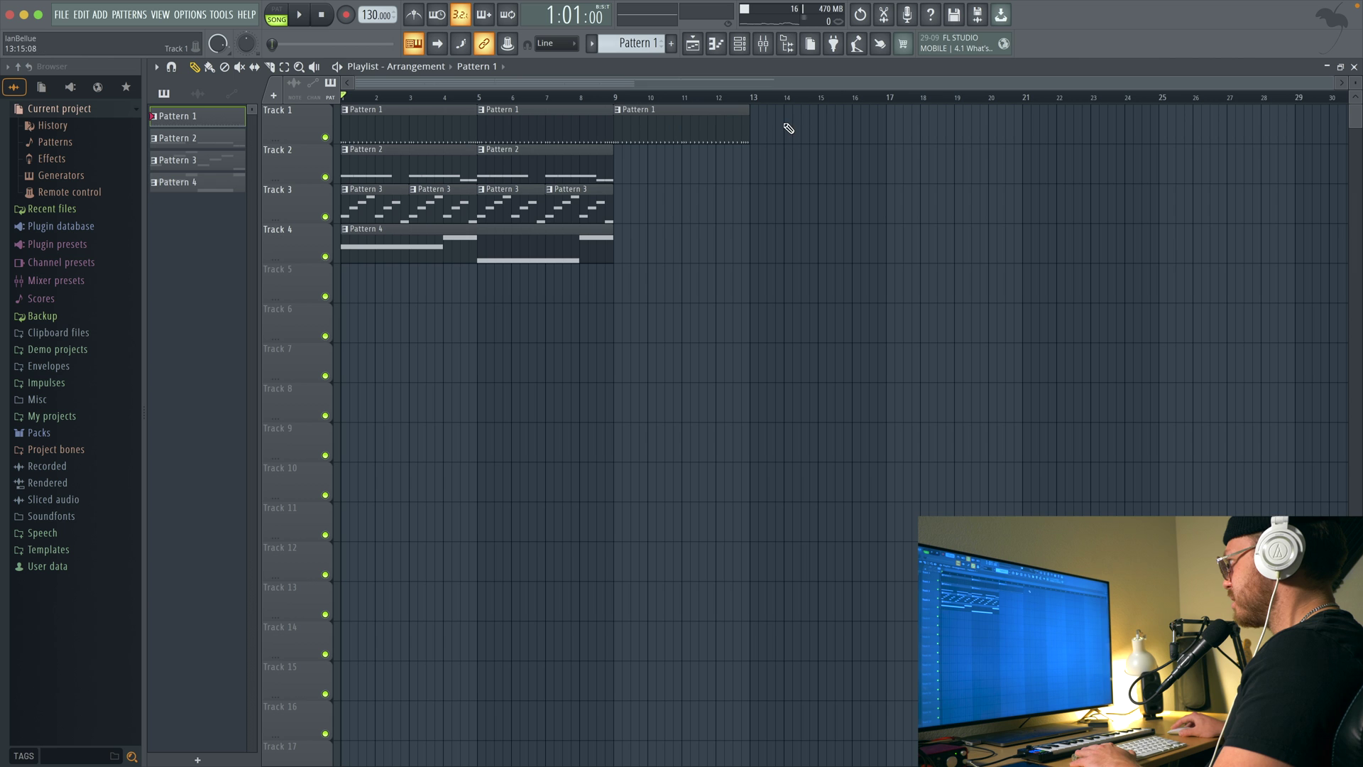
click(754, 125)
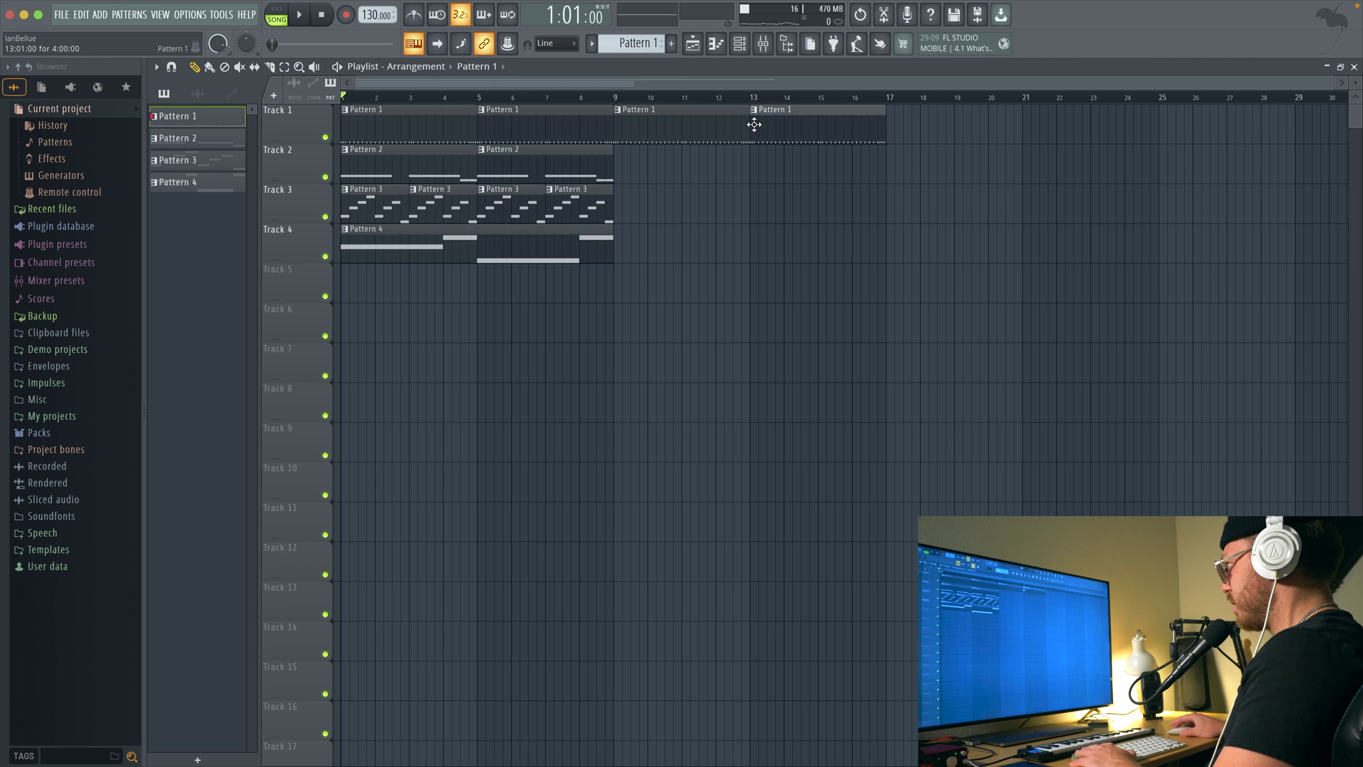
click(898, 134)
click(1031, 134)
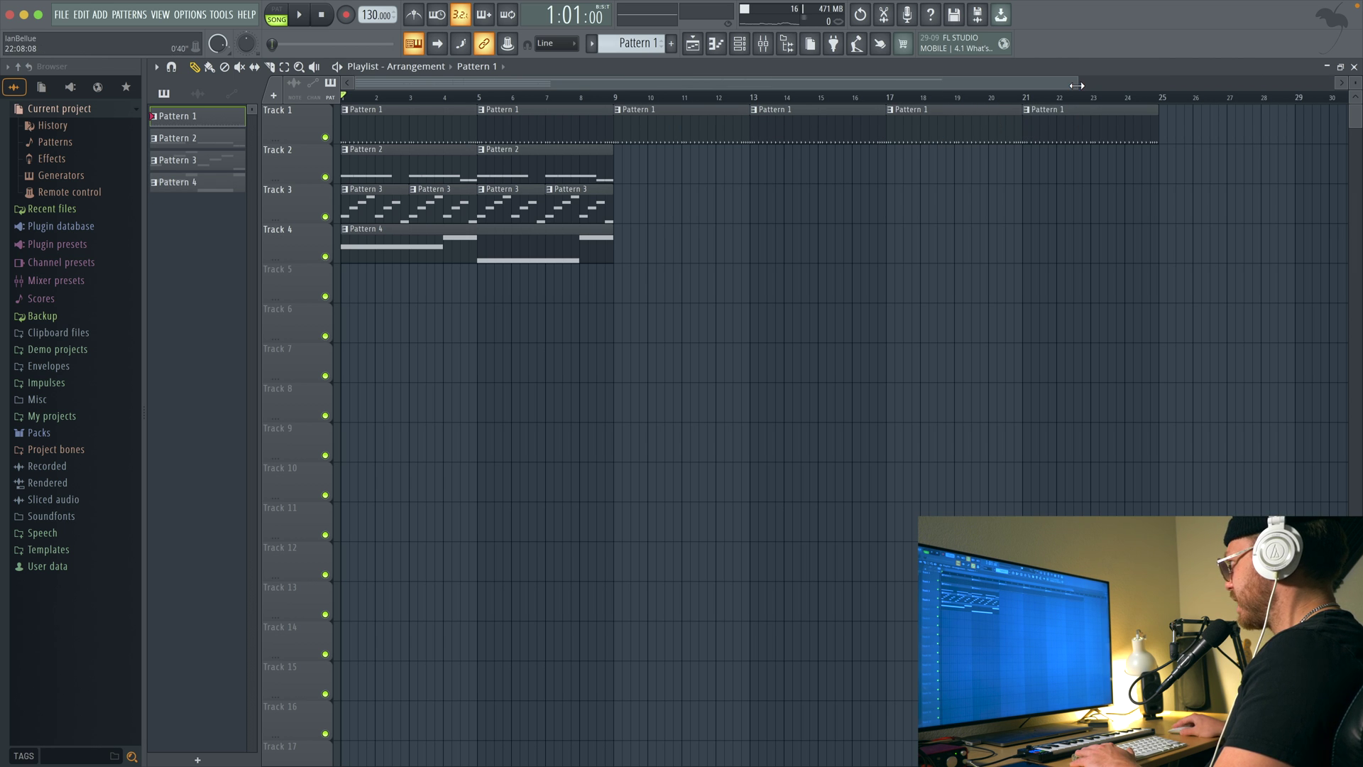
drag(1077, 85, 1239, 172)
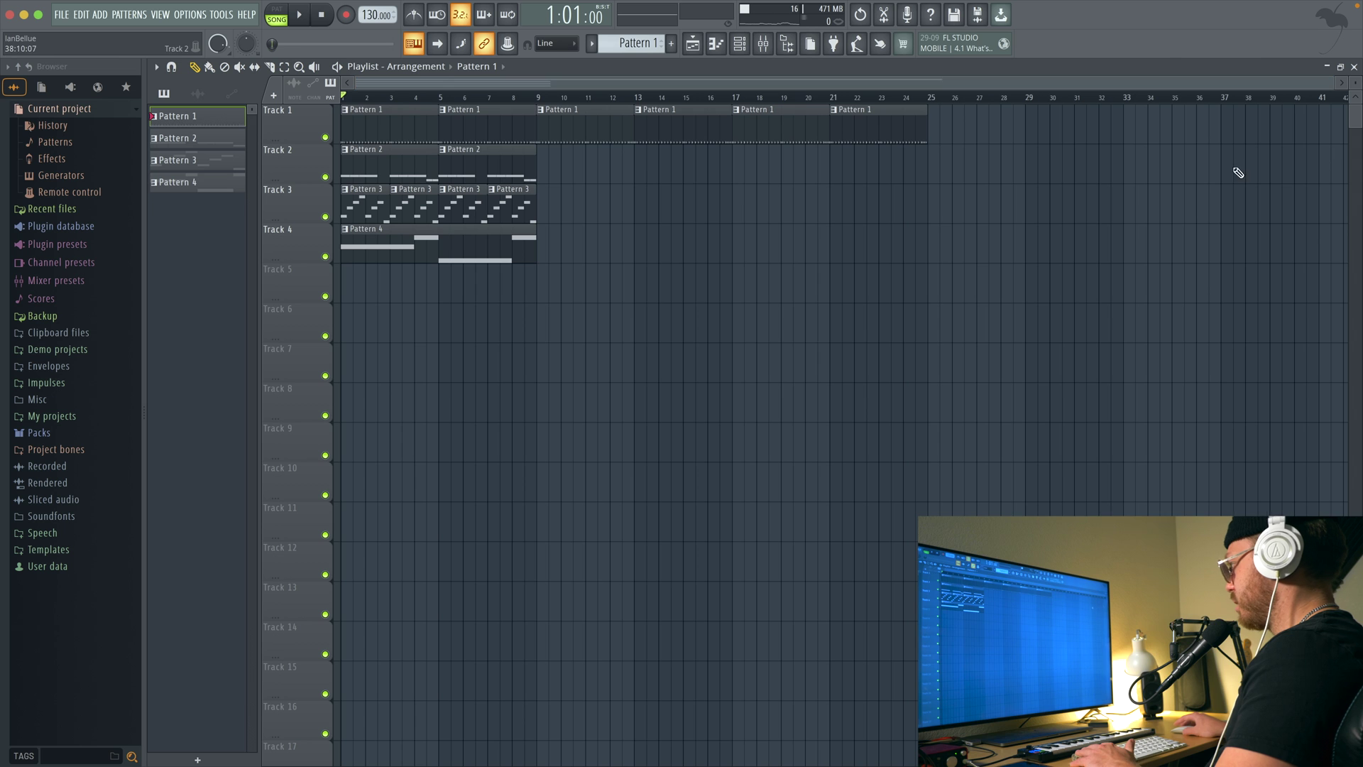
click(937, 132)
click(1034, 134)
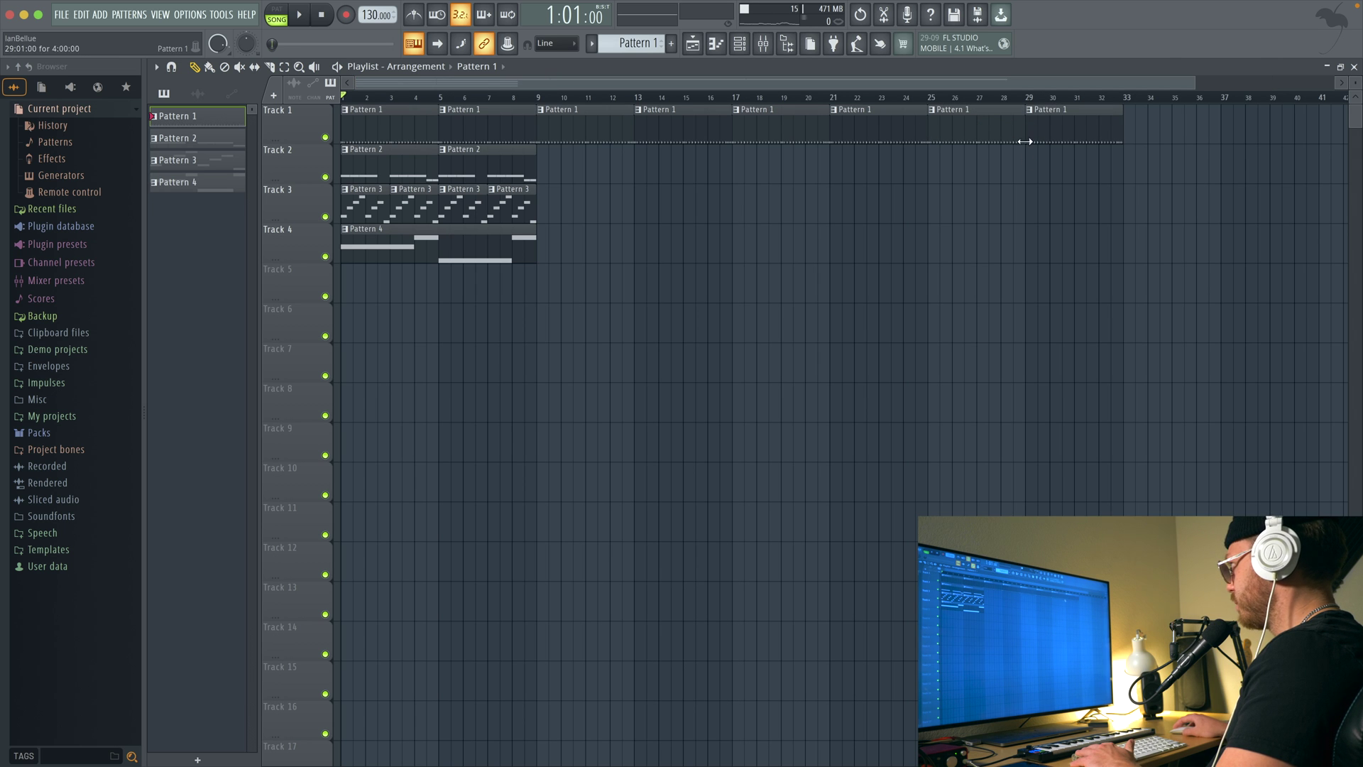
Add six Pattern 2 clips back to back on Track 2, from bar 9 through bar 32
click(524, 176)
click(543, 179)
click(641, 157)
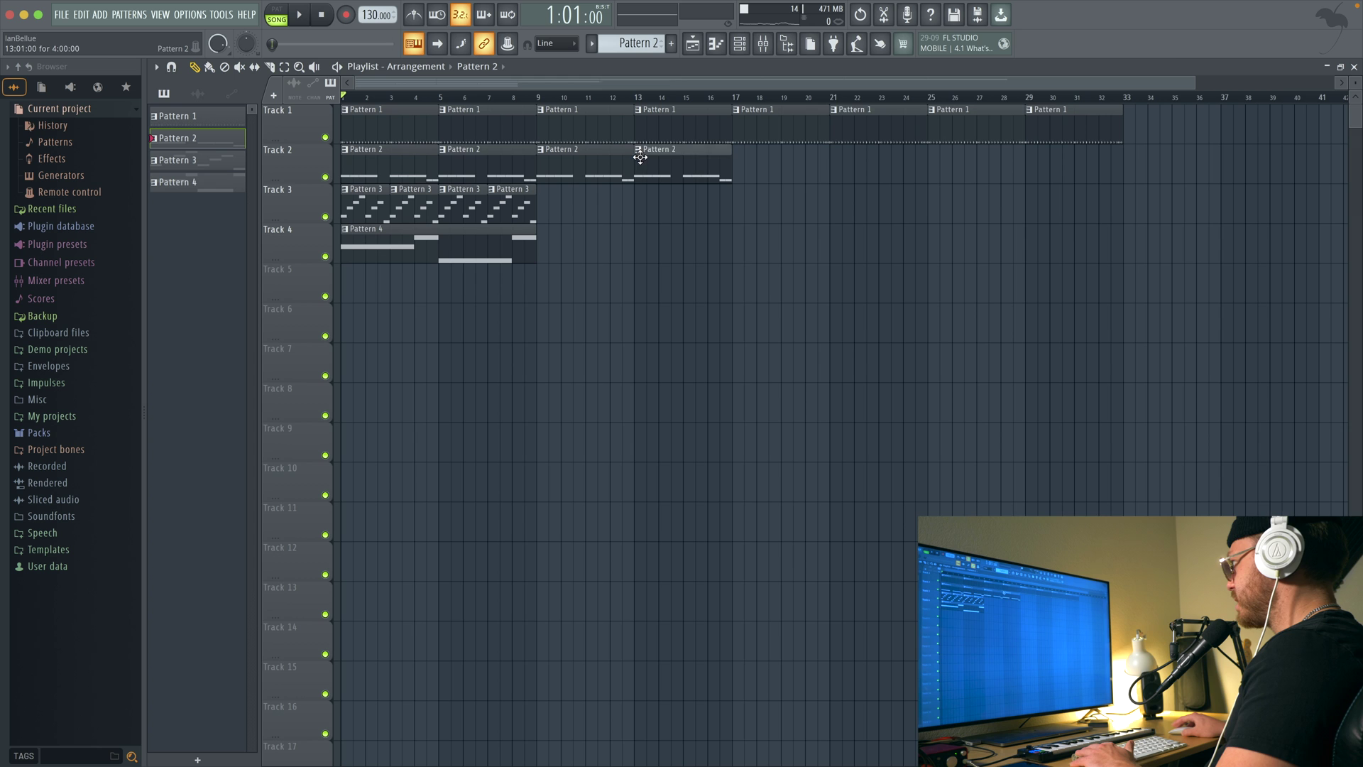
click(740, 166)
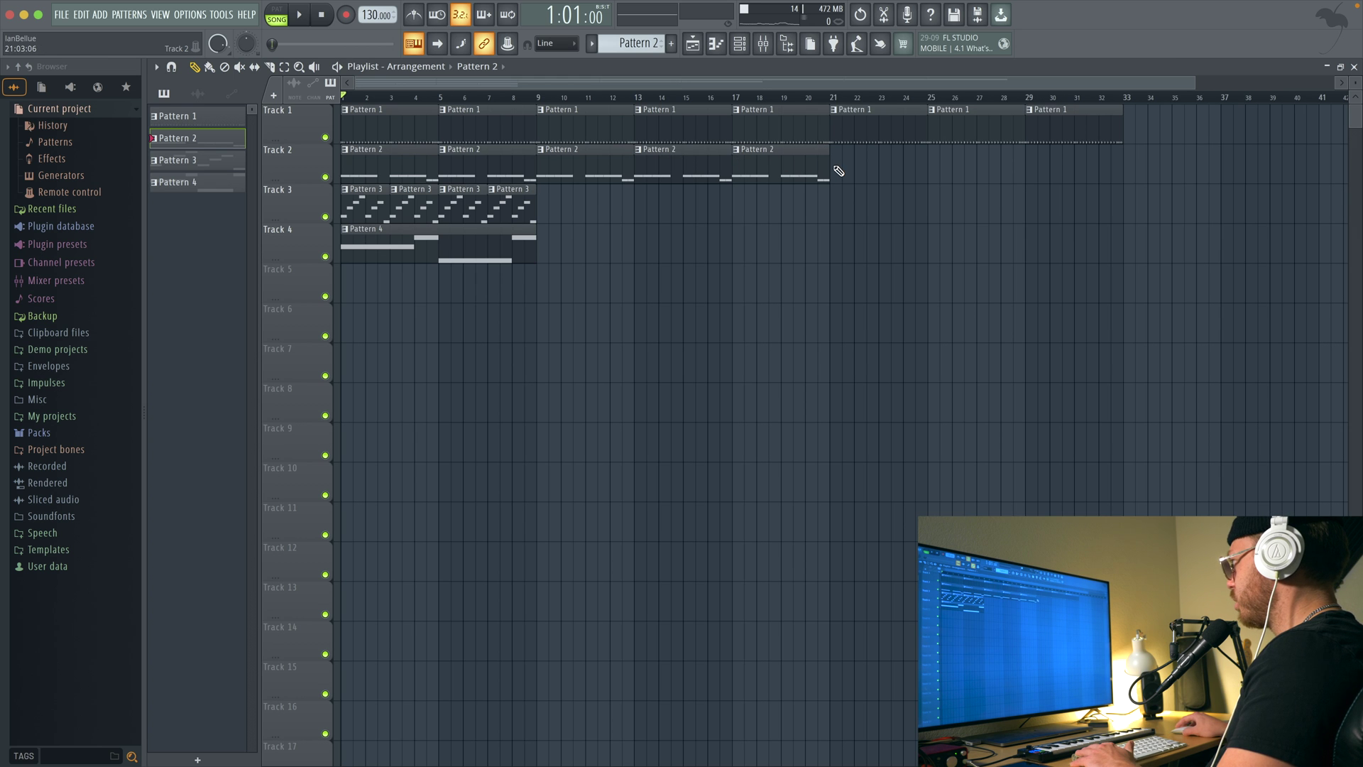
click(838, 171)
click(939, 174)
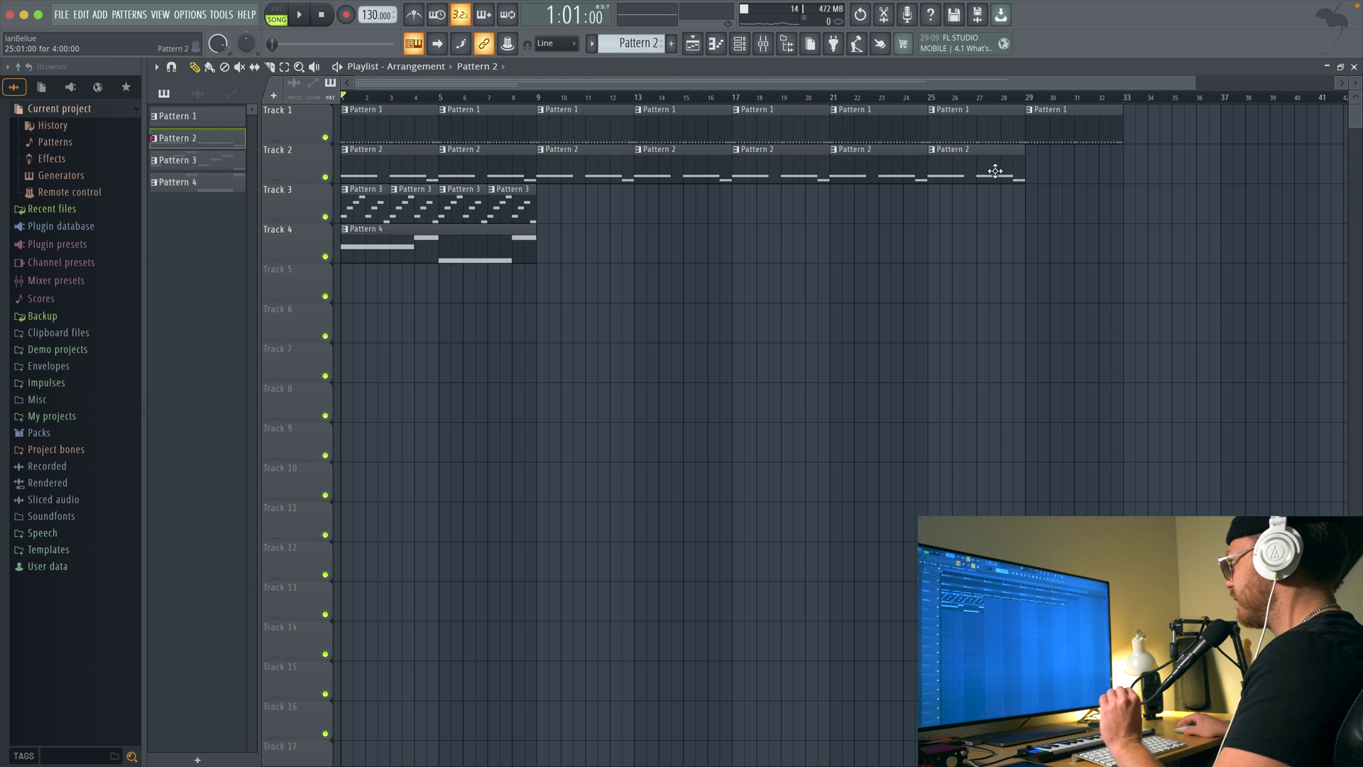
click(1037, 175)
Add twelve Pattern 3 clips back to back on Track 3, from bar 9 through bar 32
click(509, 202)
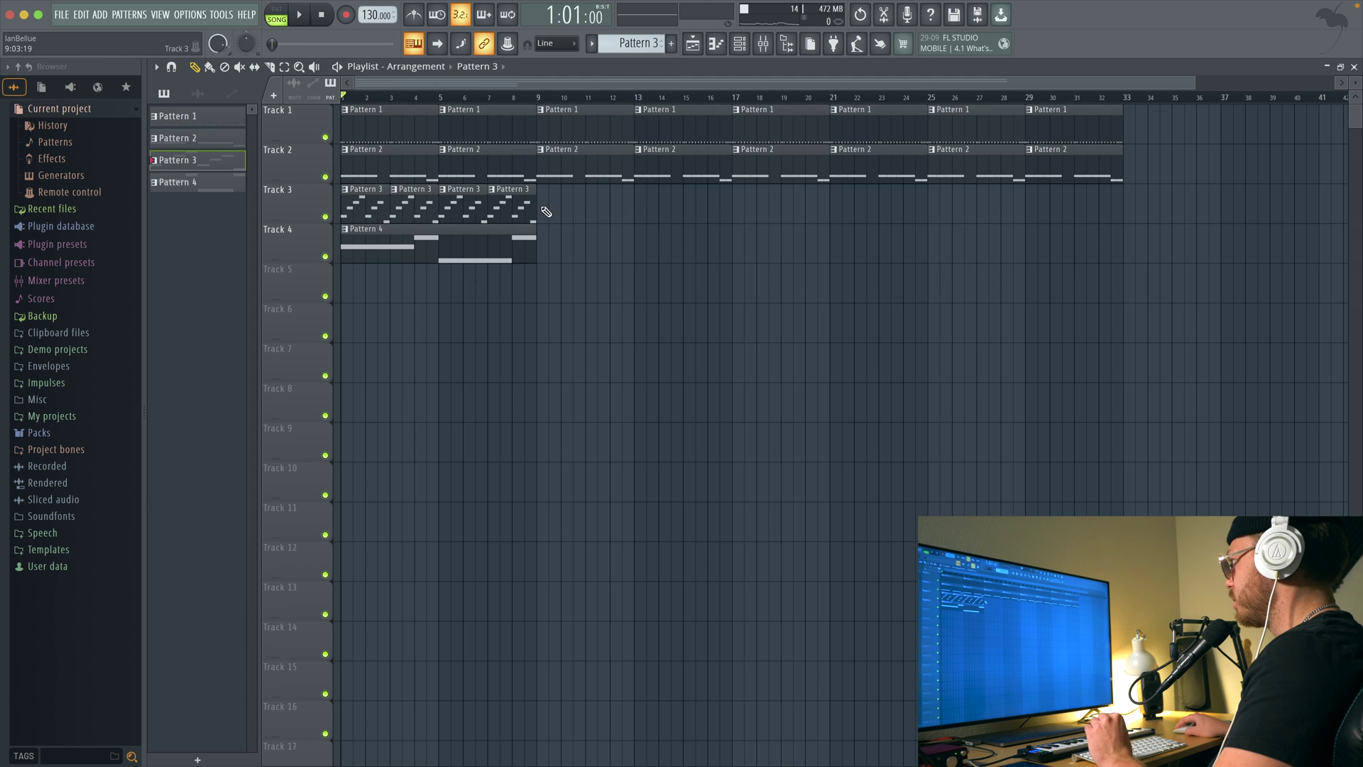
click(543, 206)
click(597, 215)
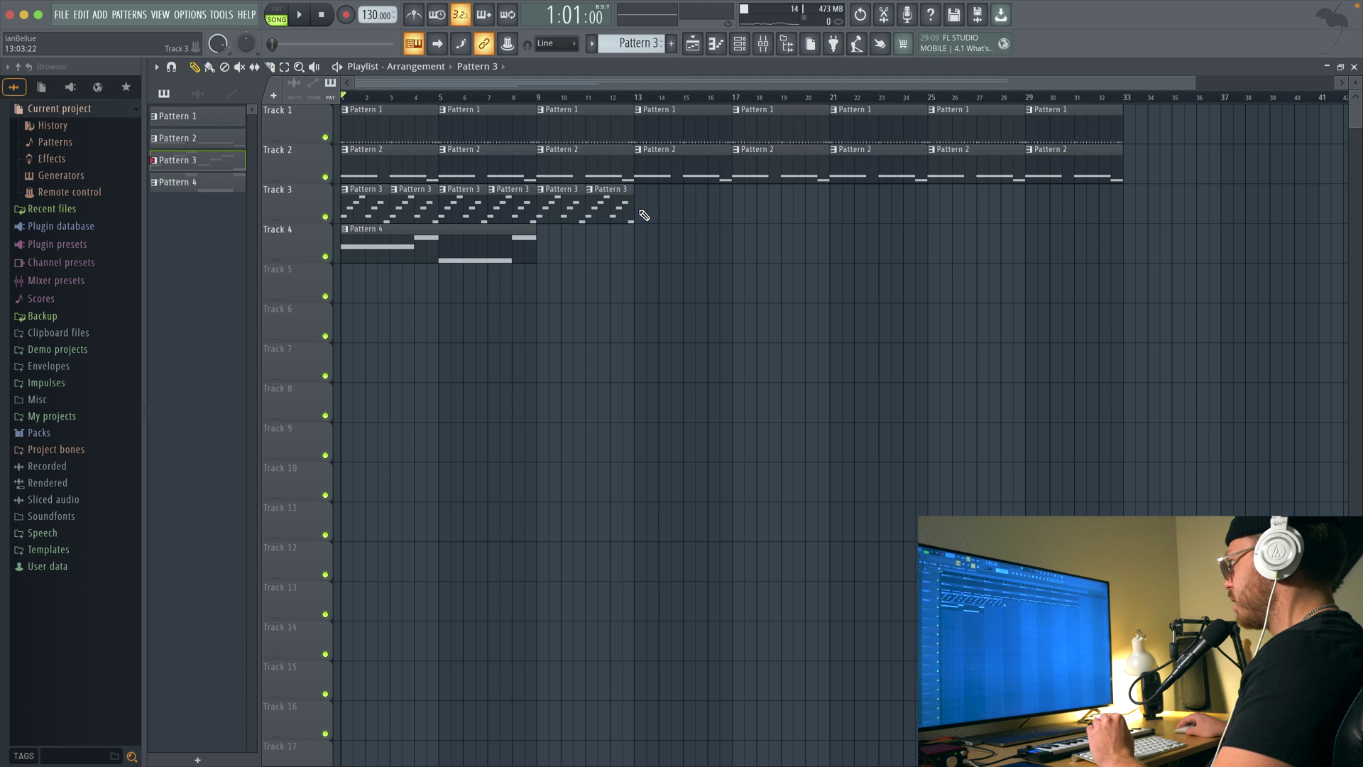
click(645, 215)
click(693, 214)
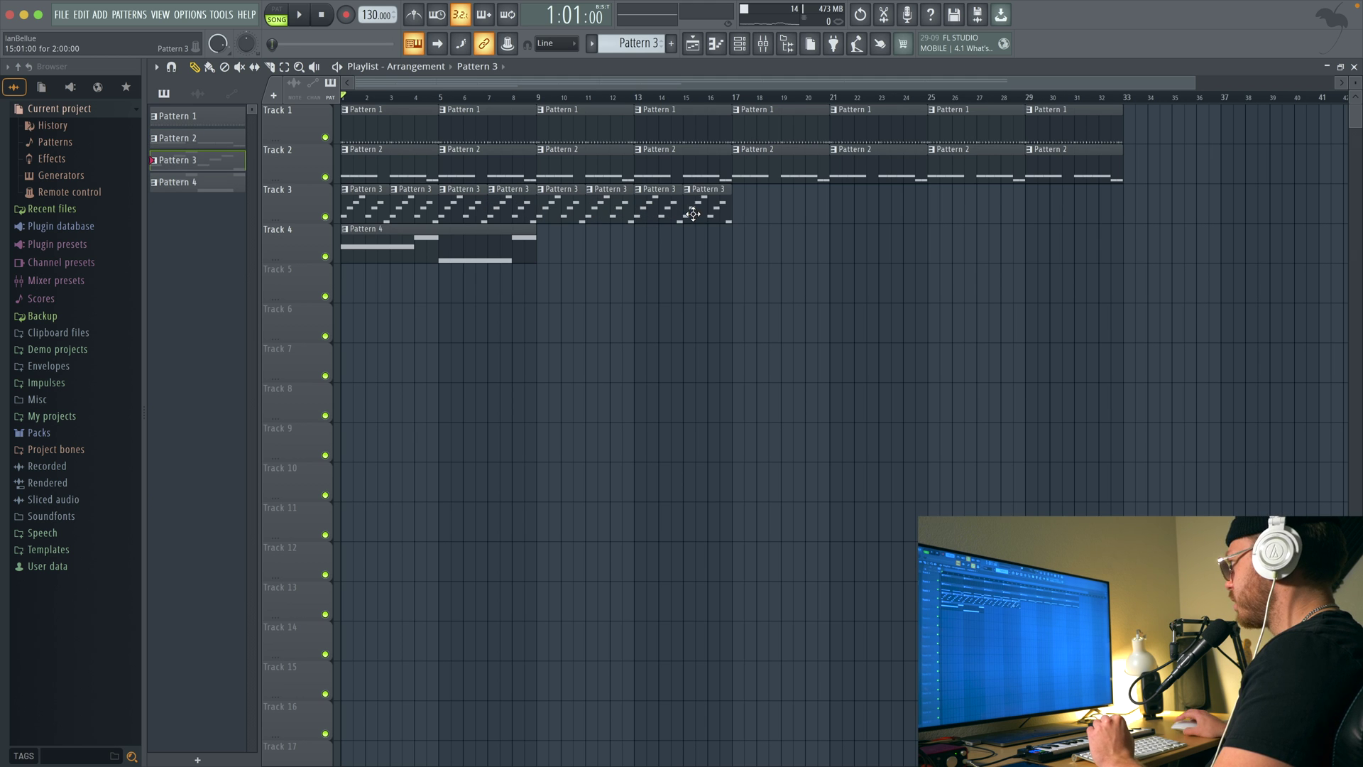
click(744, 214)
click(790, 217)
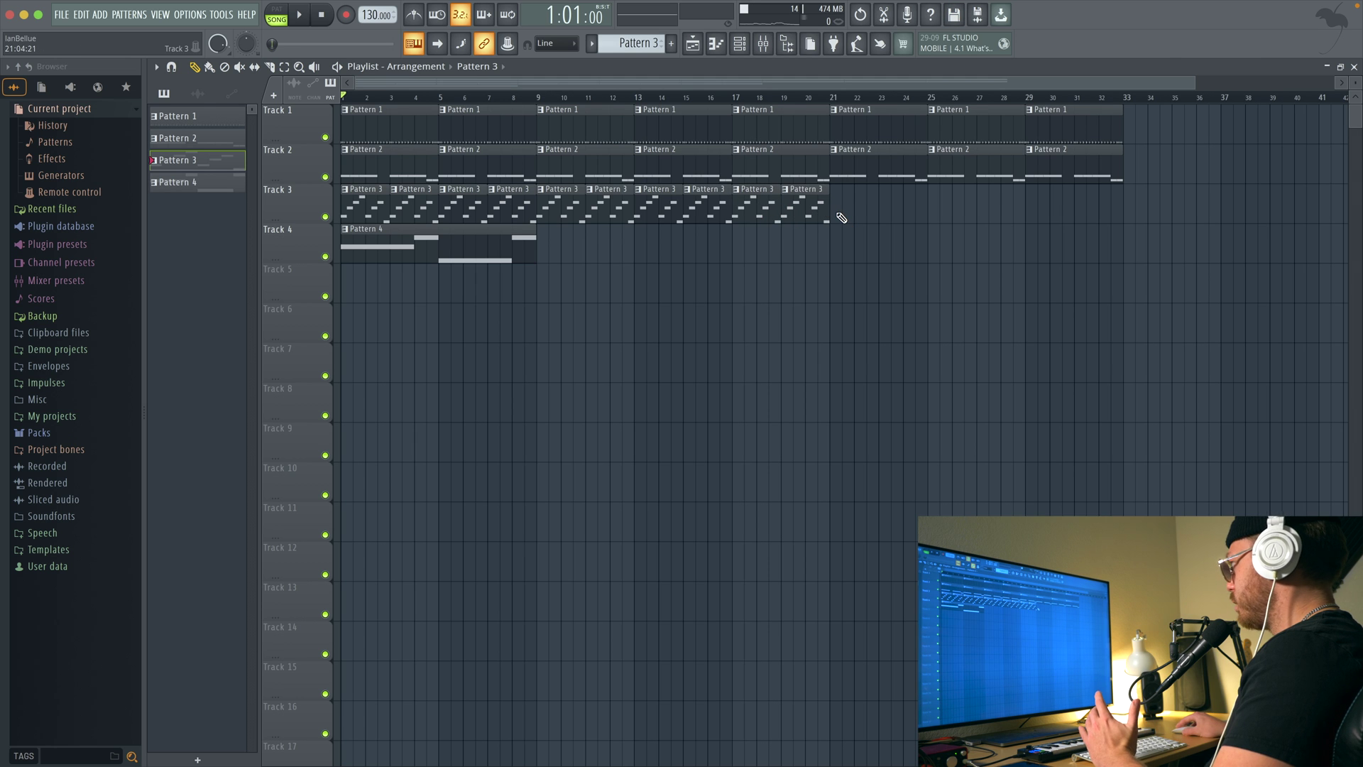
click(840, 215)
click(884, 212)
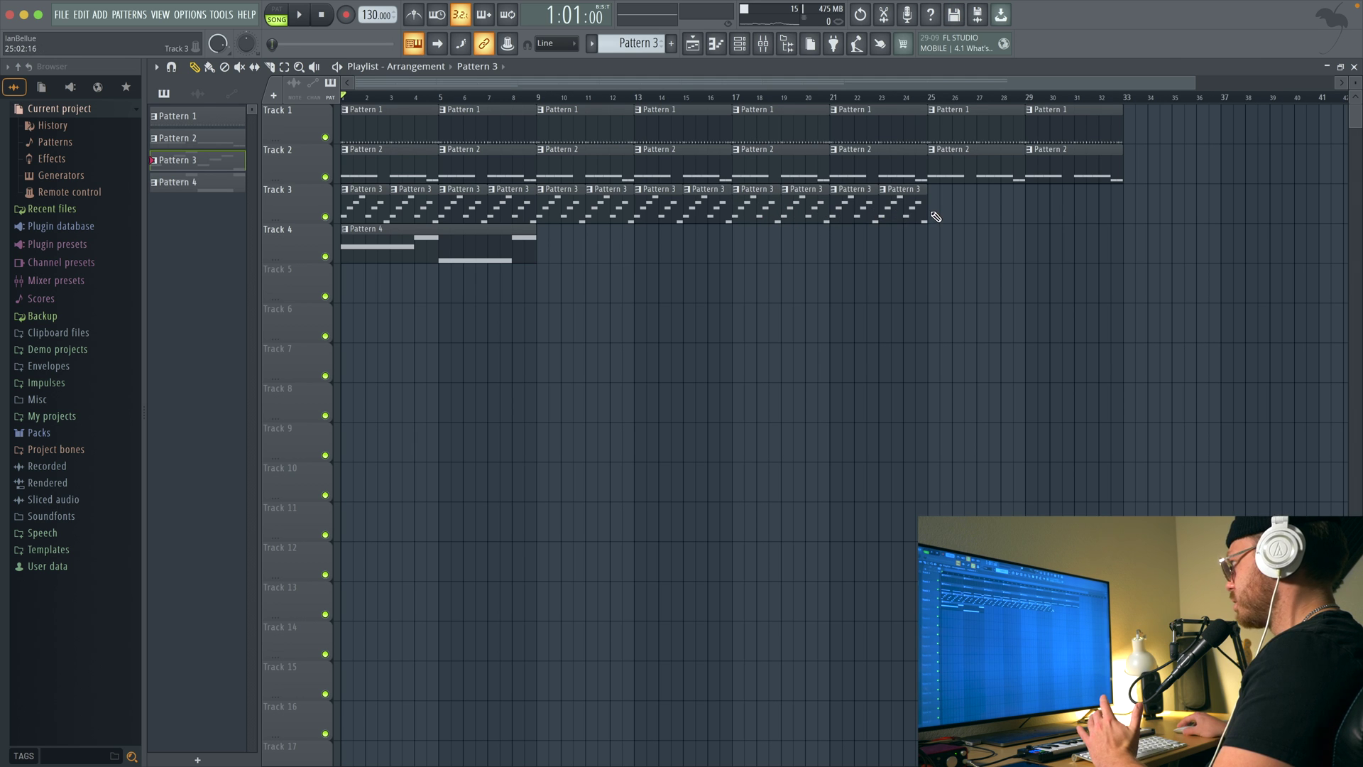
click(933, 213)
click(984, 215)
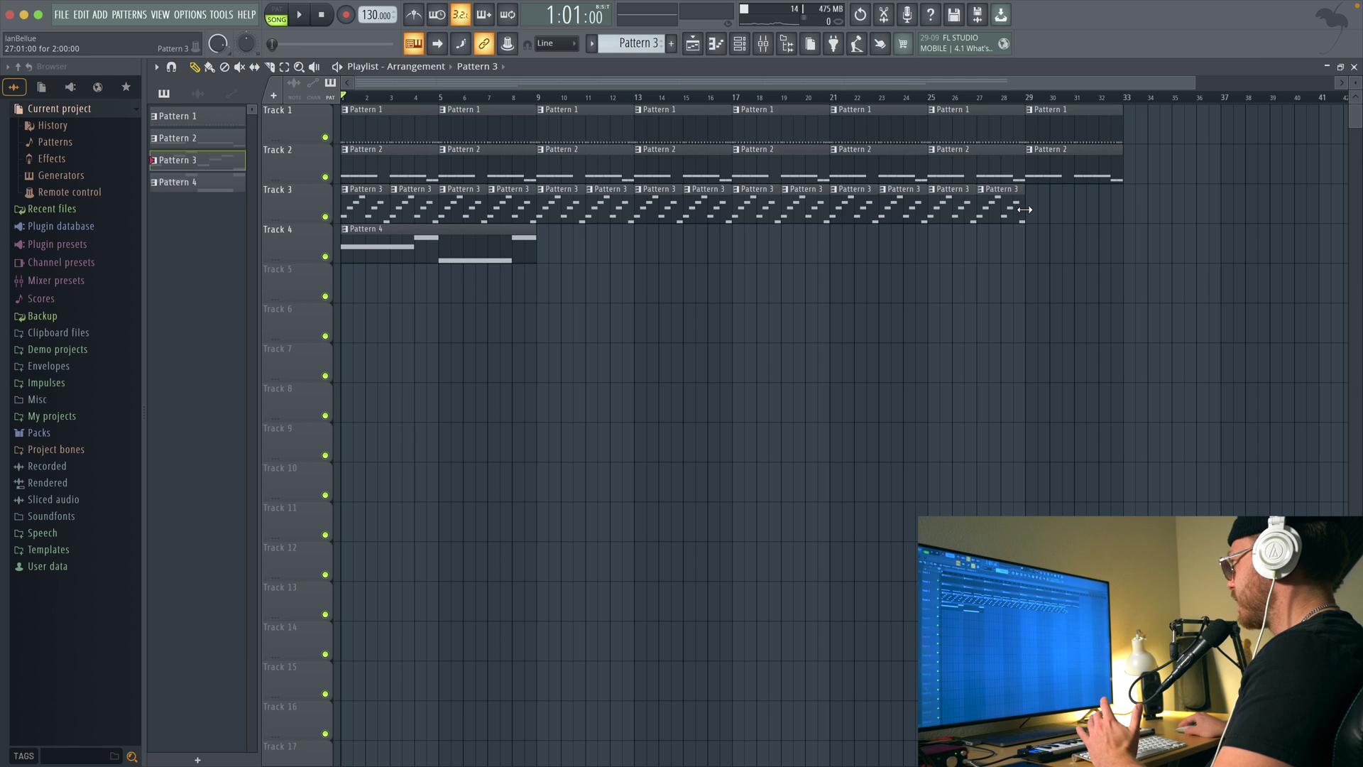
click(1044, 211)
click(1079, 209)
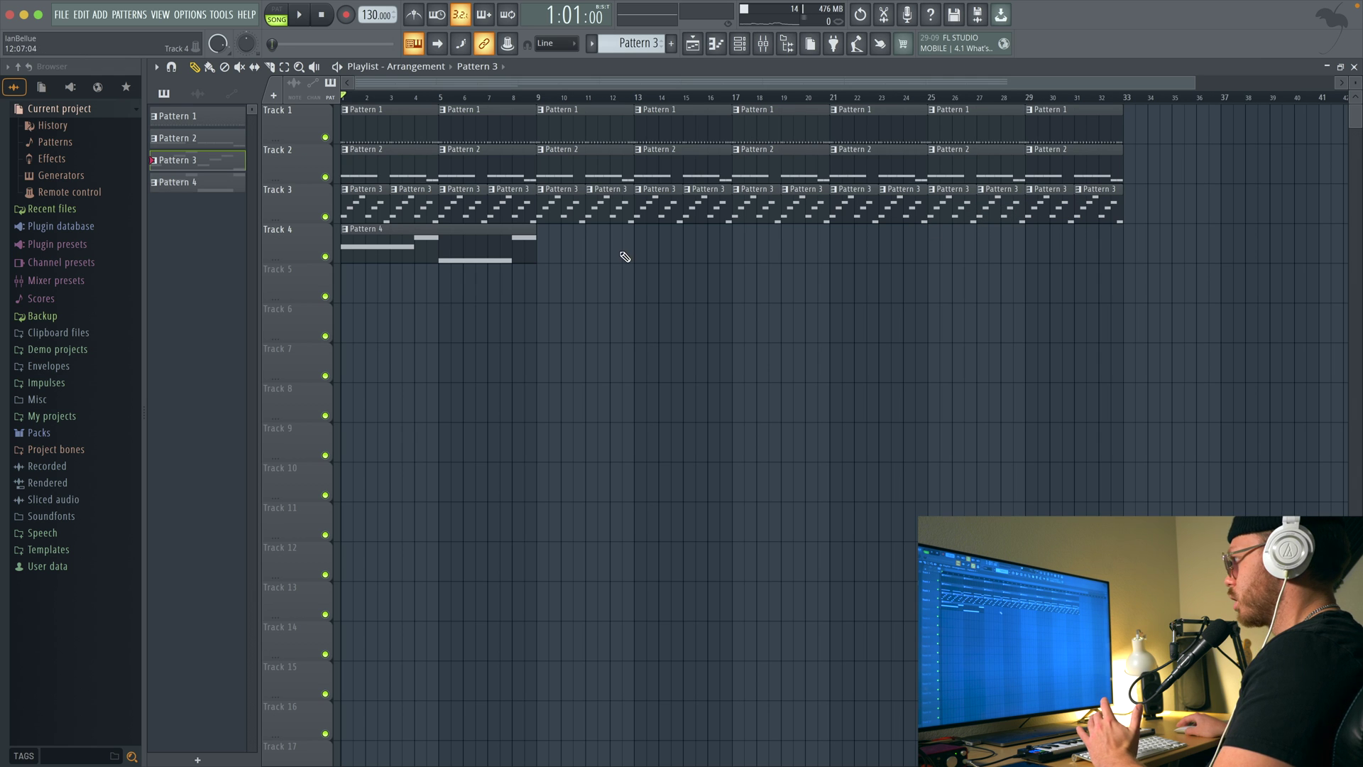
Add three Pattern 4 clips back to back on Track 4, from bar 9 through bar 32
click(536, 243)
click(543, 248)
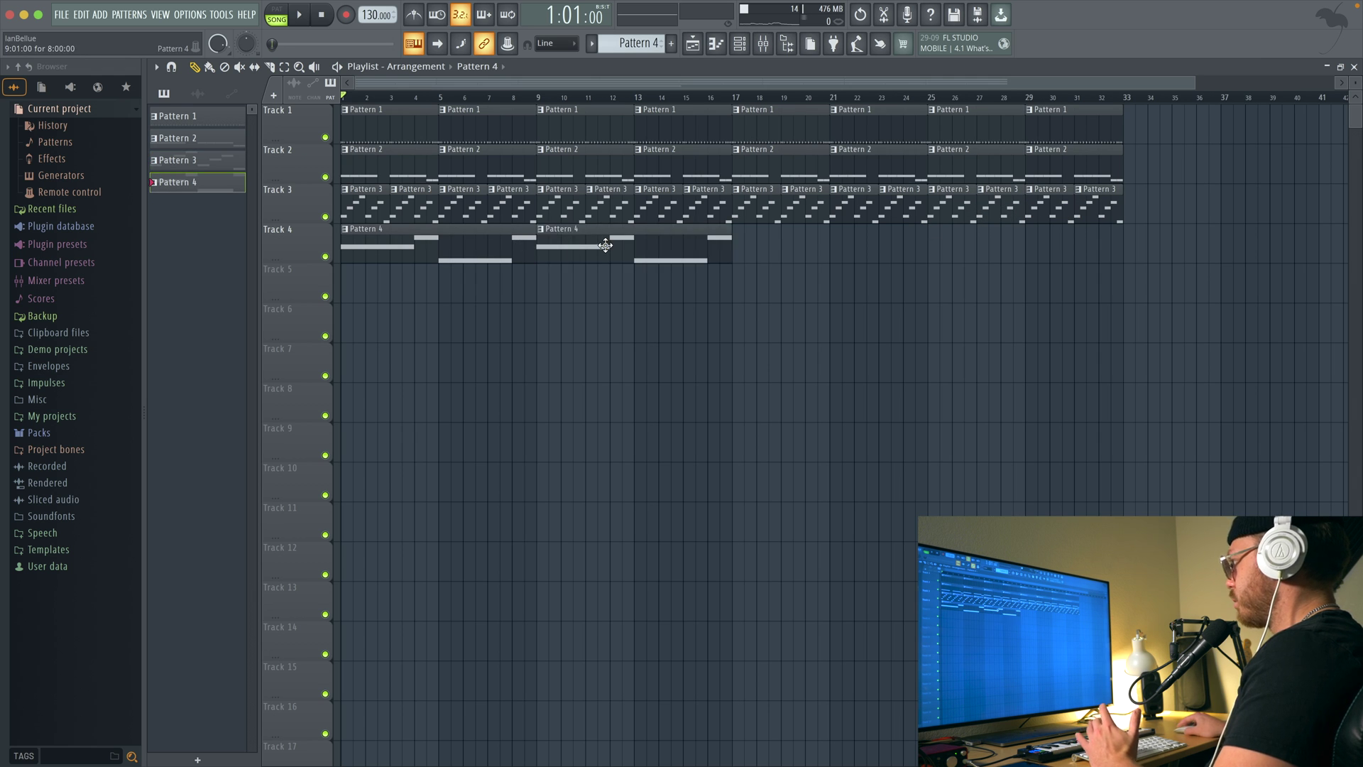
click(742, 255)
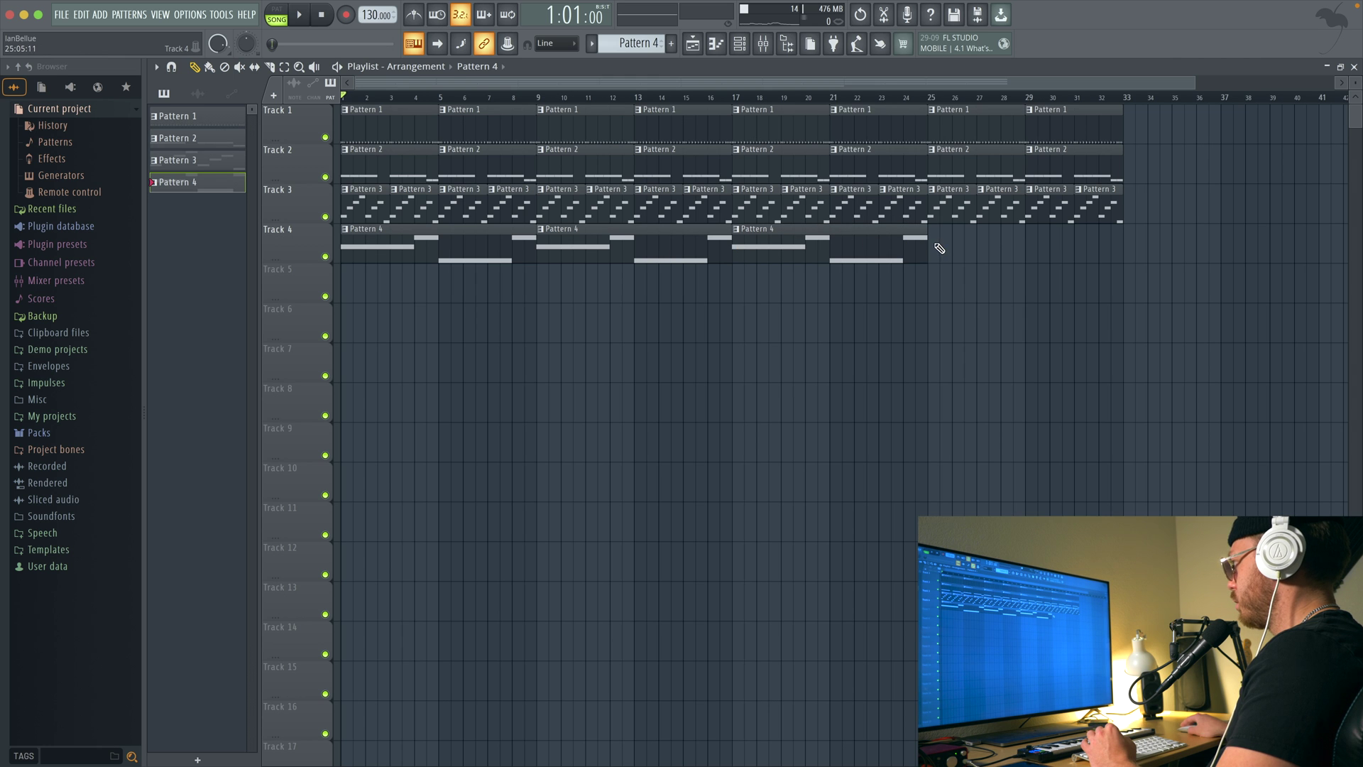
click(938, 248)
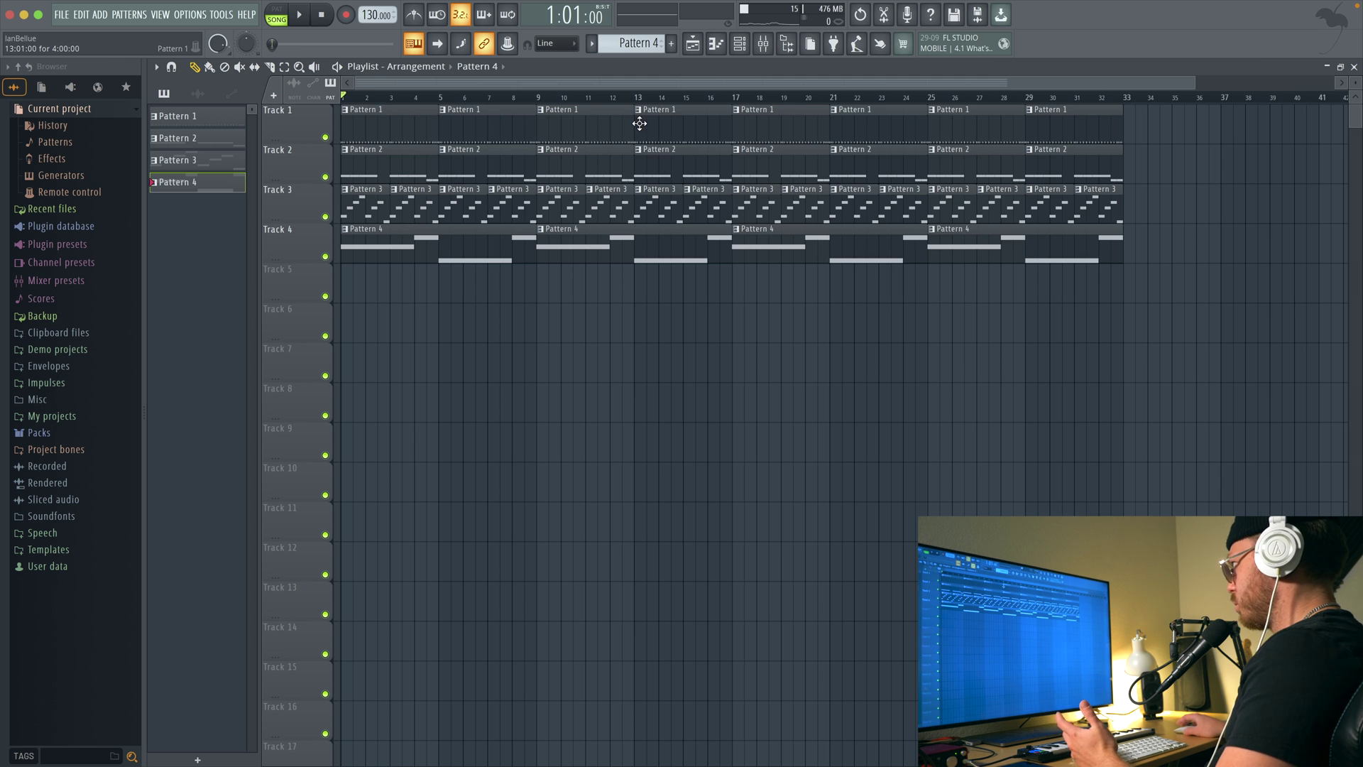
Delete the Pattern 1 and Pattern 2 clips from bars 1 to 8 on Tracks 1 and 2
right_click(483, 126)
right_click(423, 115)
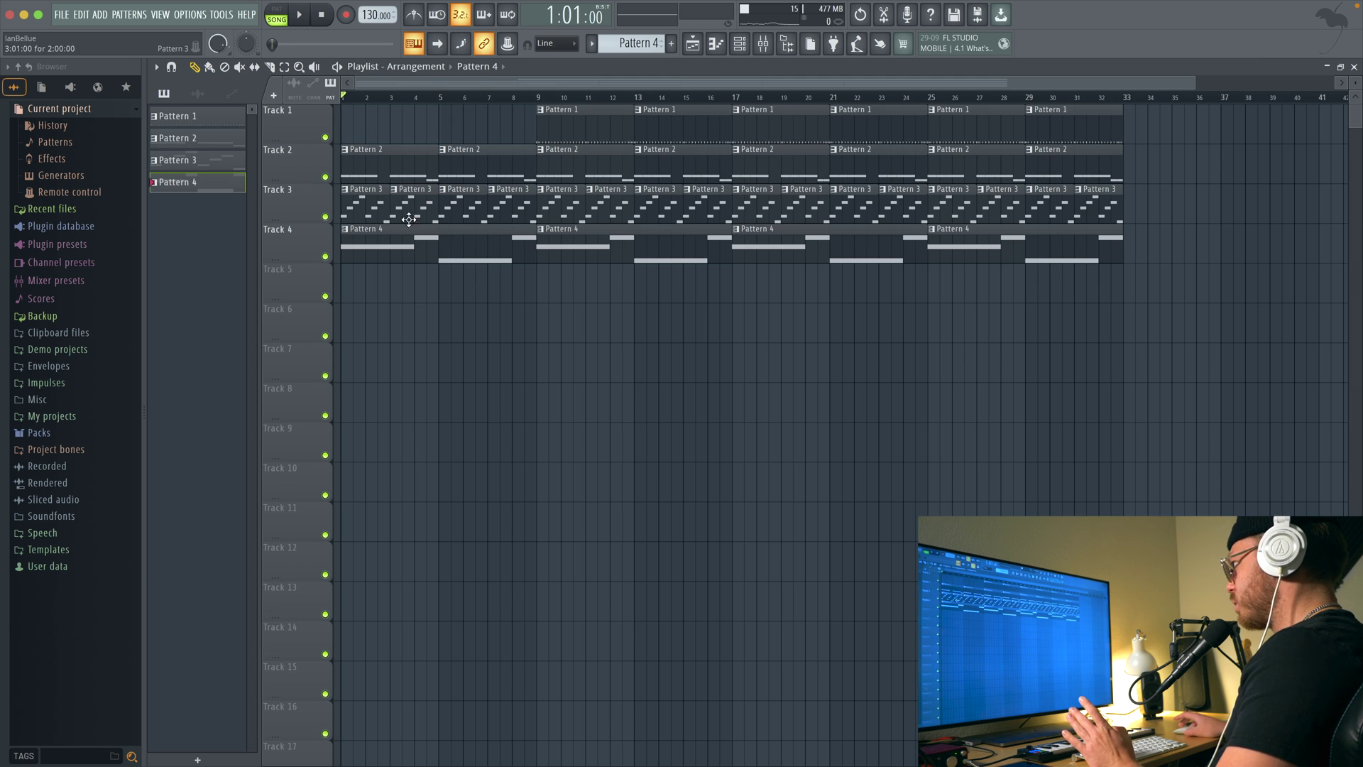
right_click(408, 173)
right_click(466, 174)
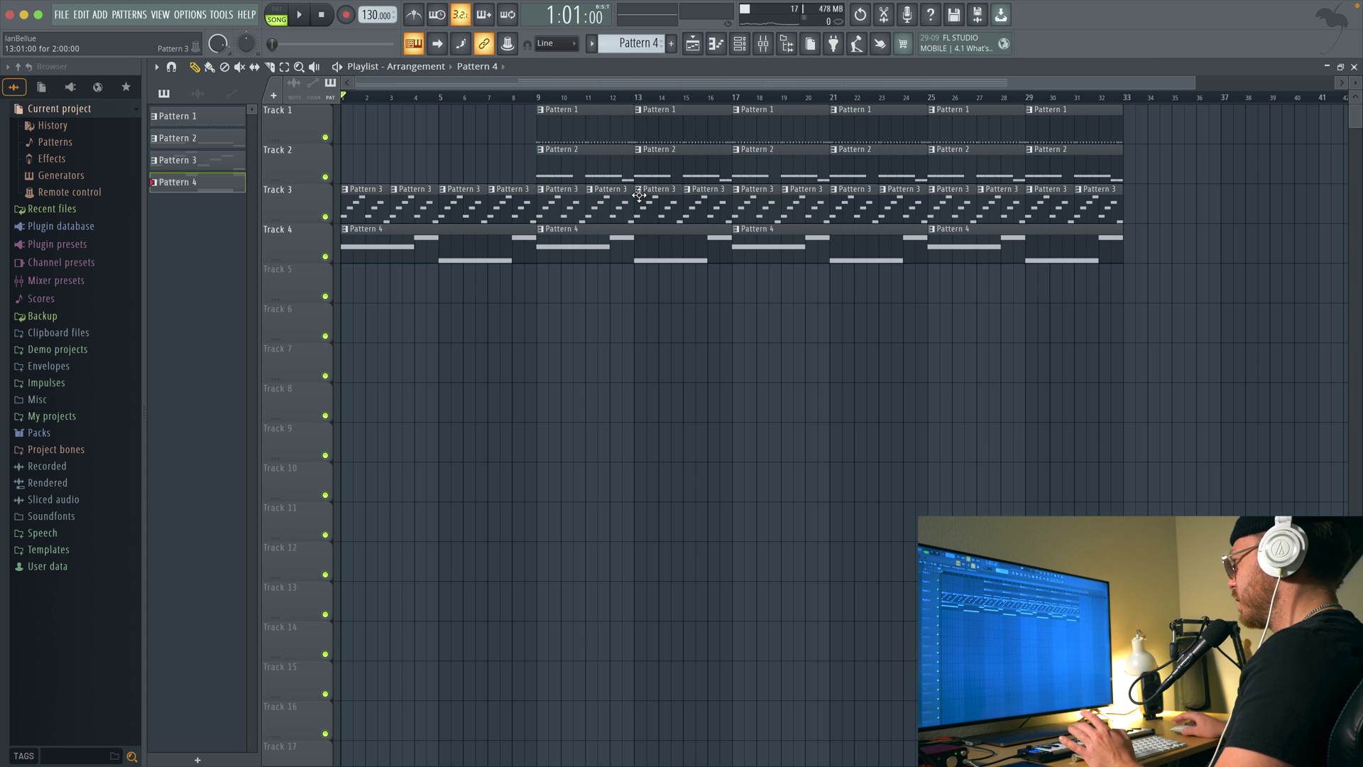
Delete the four Pattern 3 clips in bars 17 to 24 and the Pattern 4 clip starting at bar 25
right_click(754, 206)
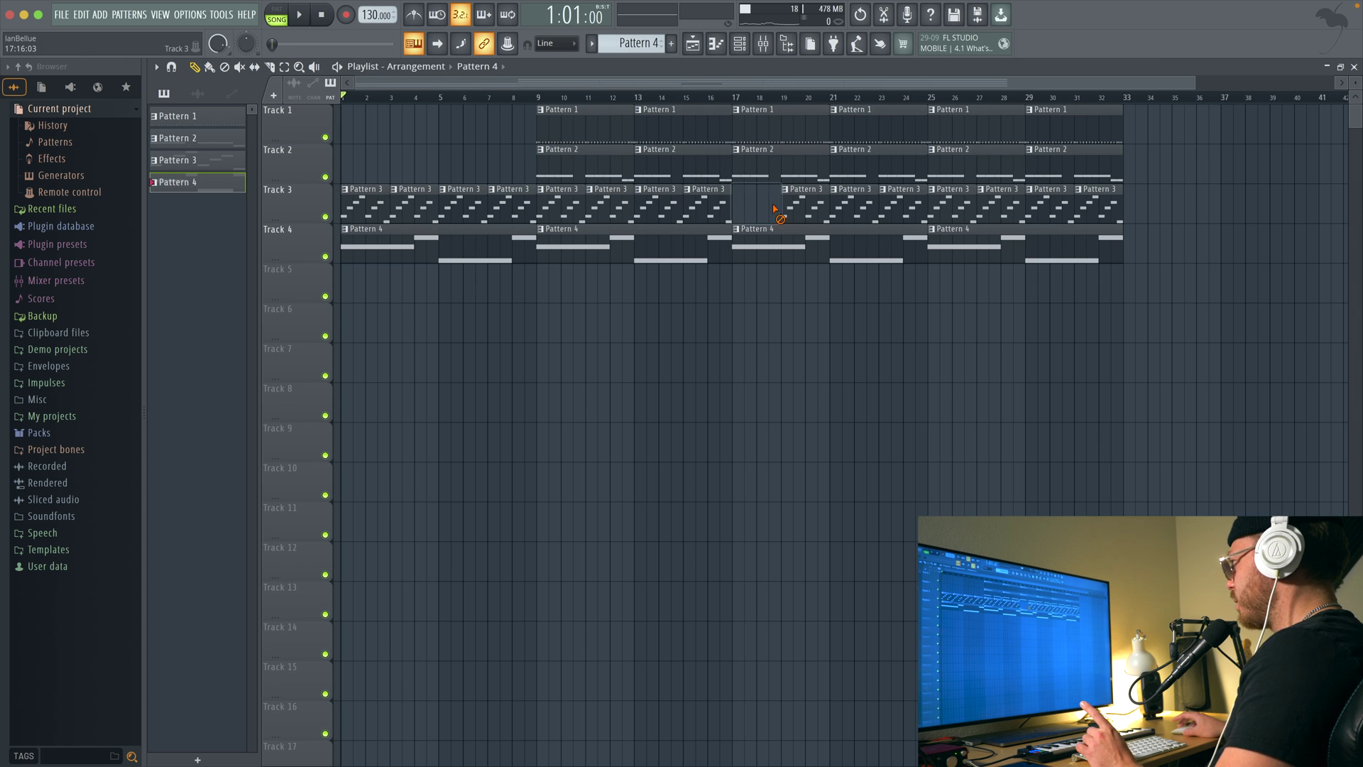
right_click(804, 206)
right_click(853, 206)
right_click(902, 206)
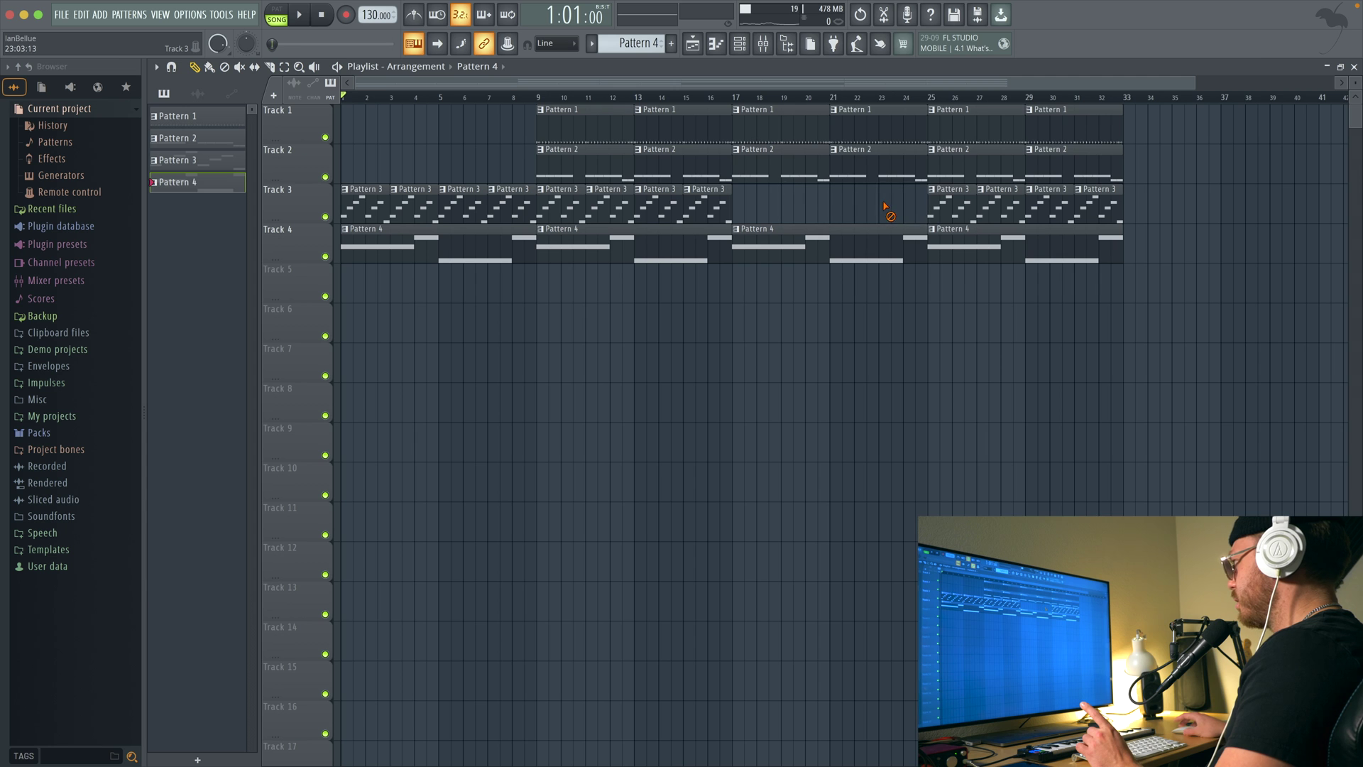
right_click(968, 244)
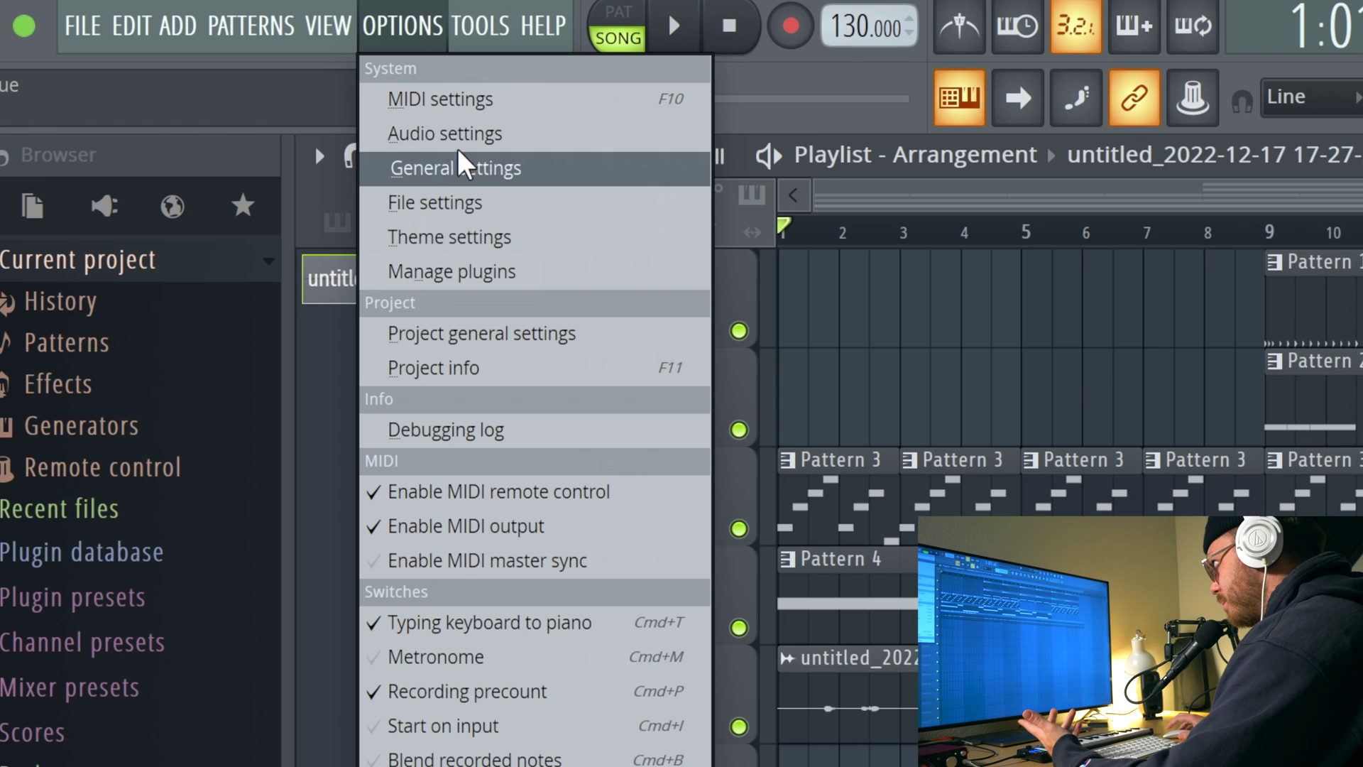
Set the audio device to Scarlett 2i2 USB in the audio settings and close the settings window
click(450, 138)
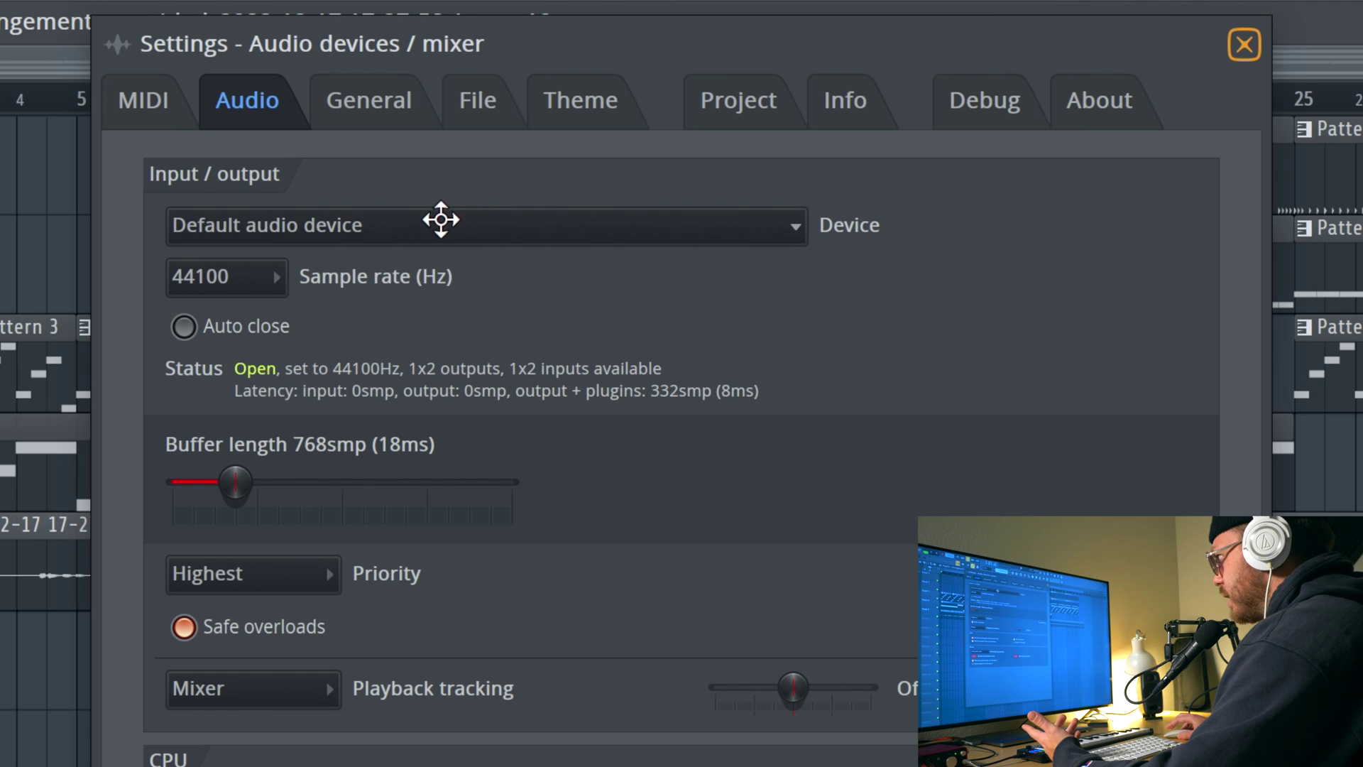
click(504, 225)
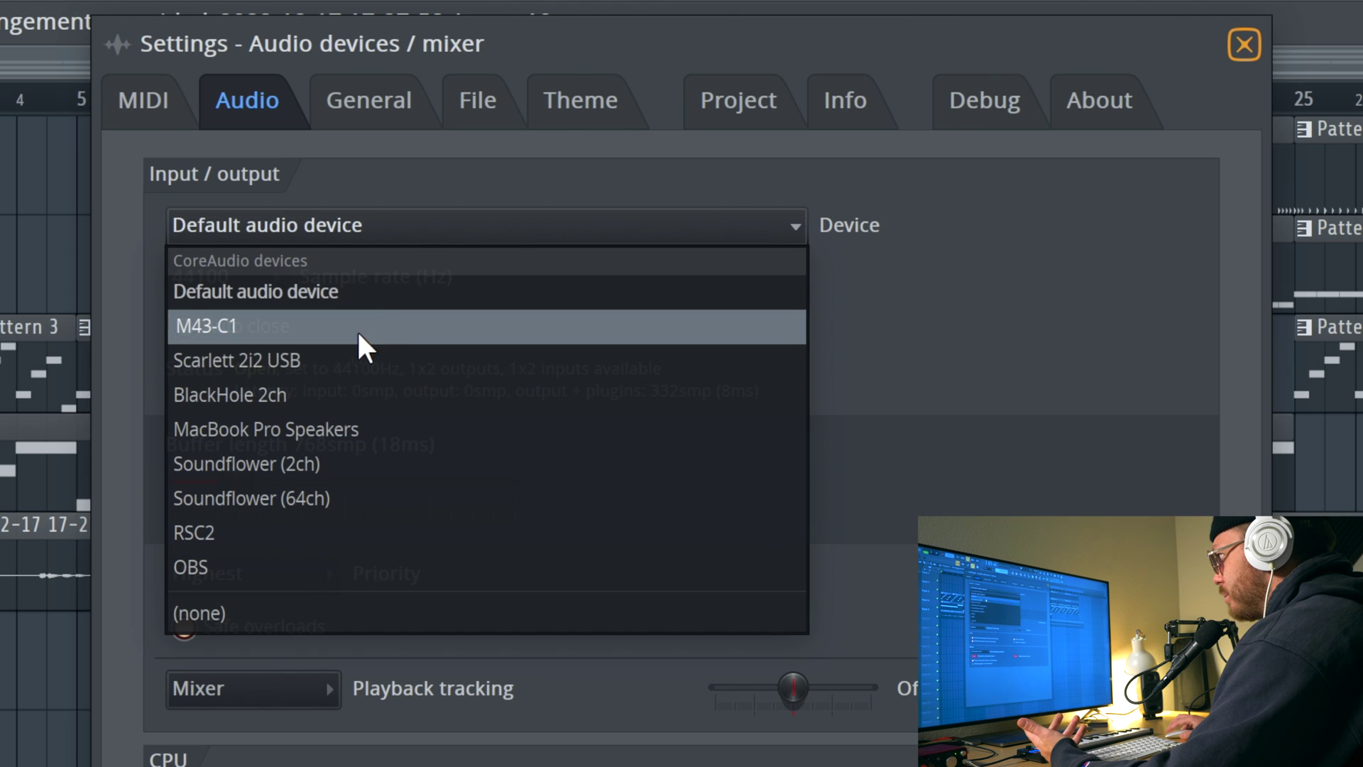
click(338, 358)
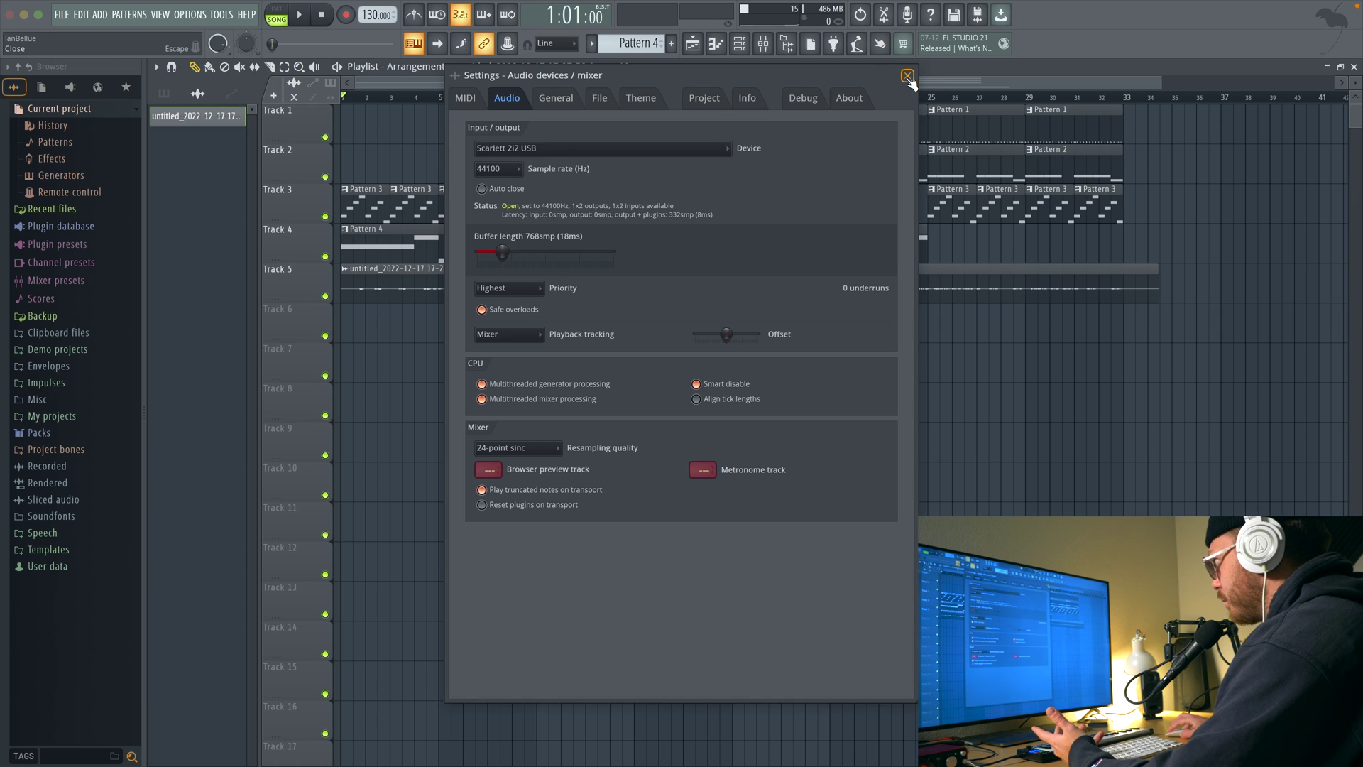
click(1241, 49)
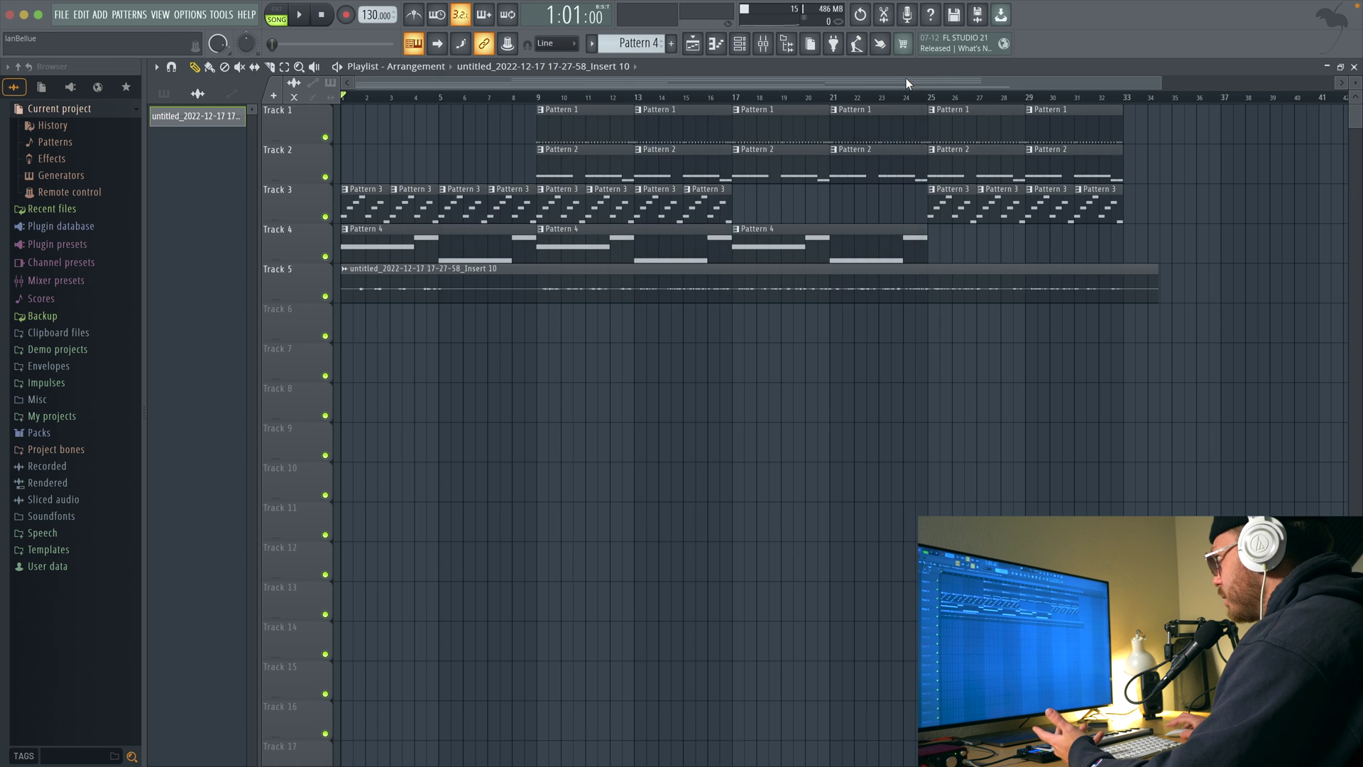
Check which Scarlett inputs are available as the audio source for mixer Insert 10
click(774, 41)
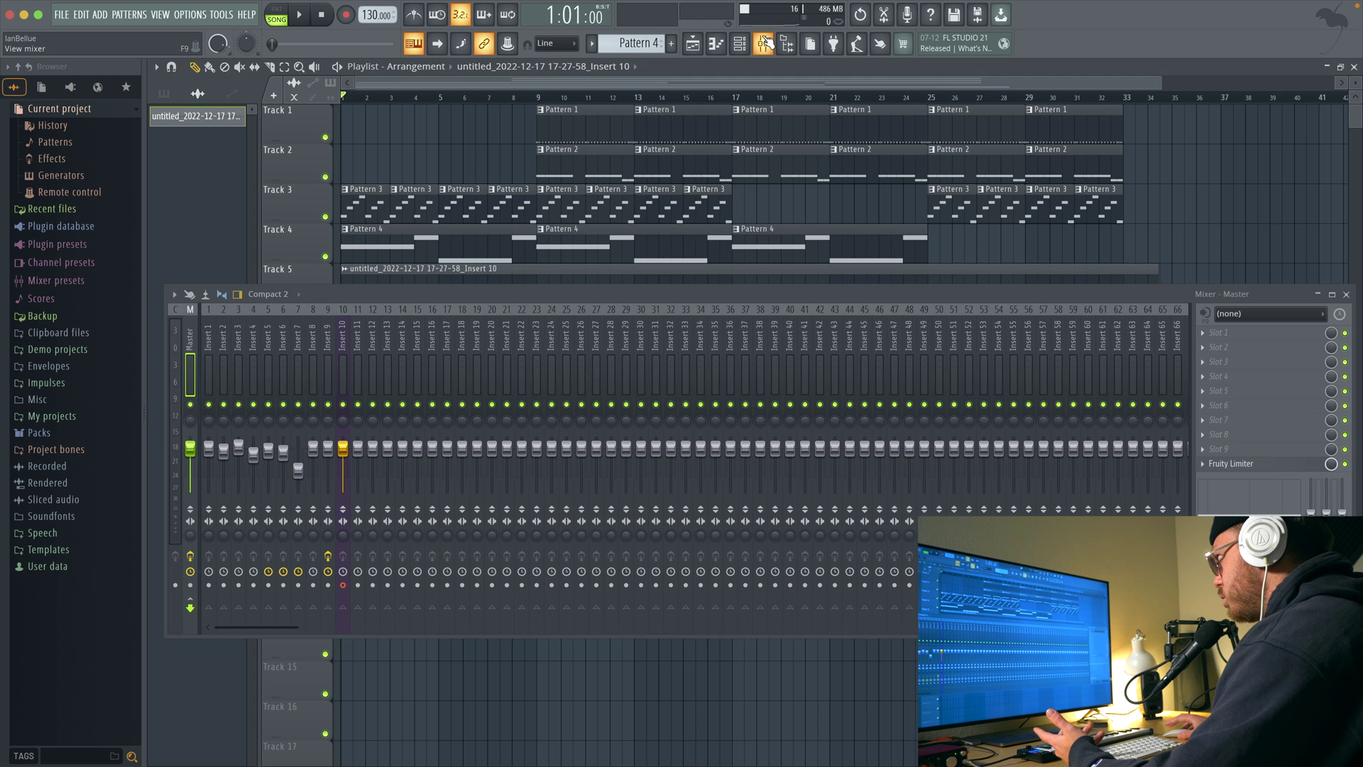
click(343, 338)
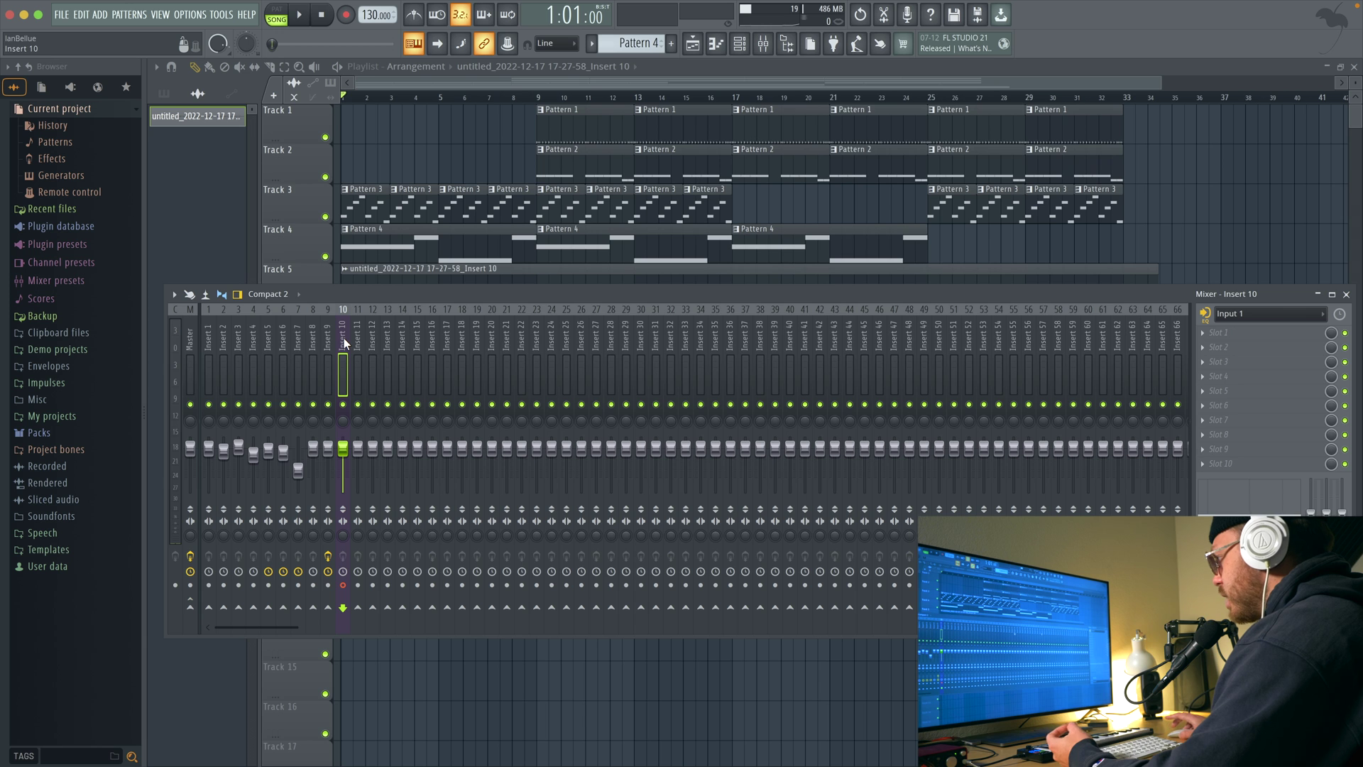
click(1252, 320)
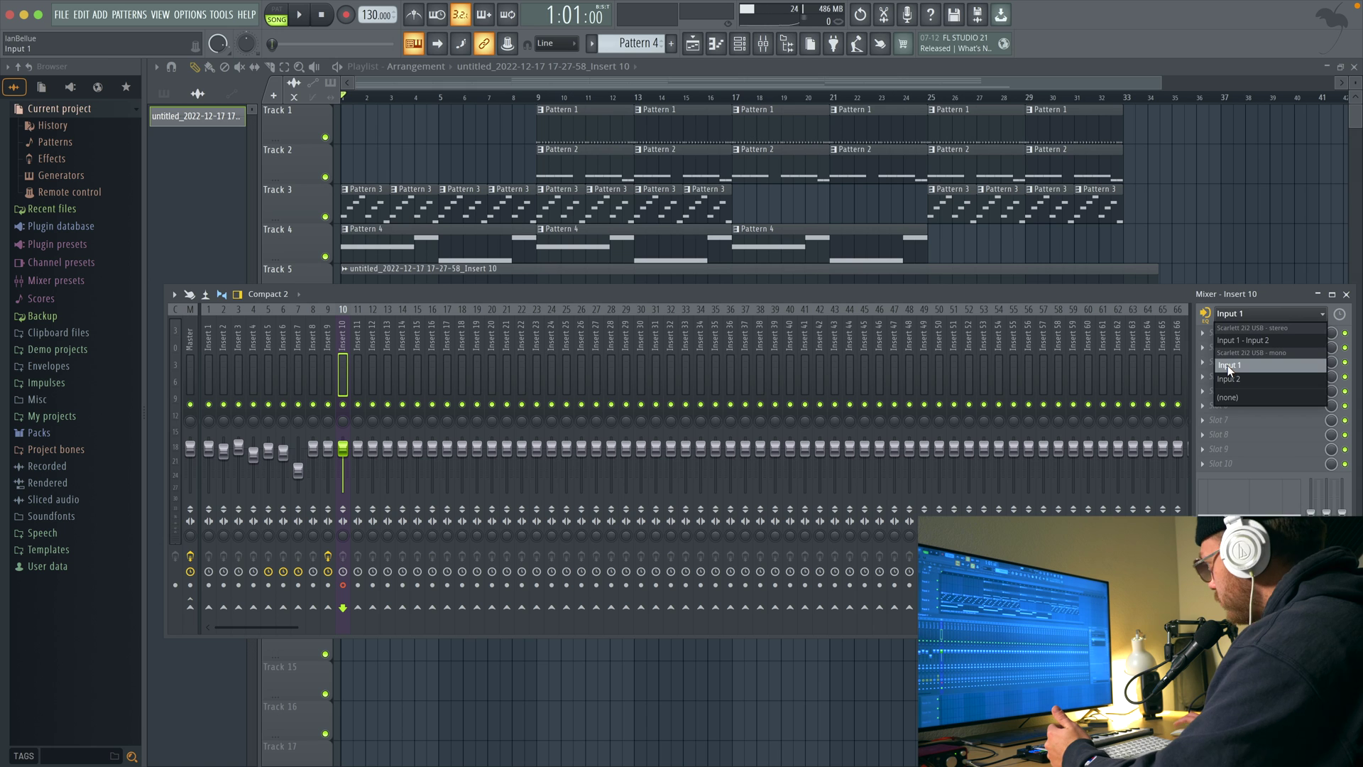
click(954, 261)
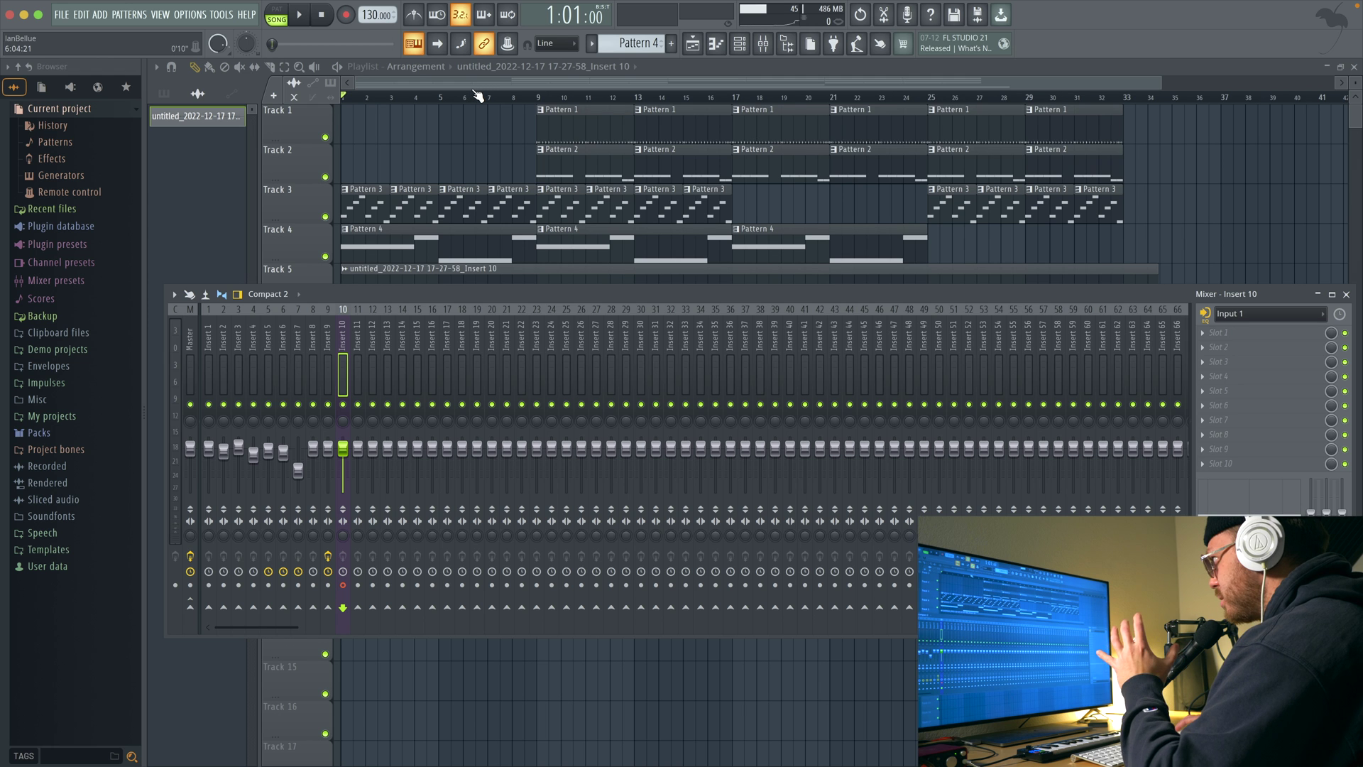
key(F9)
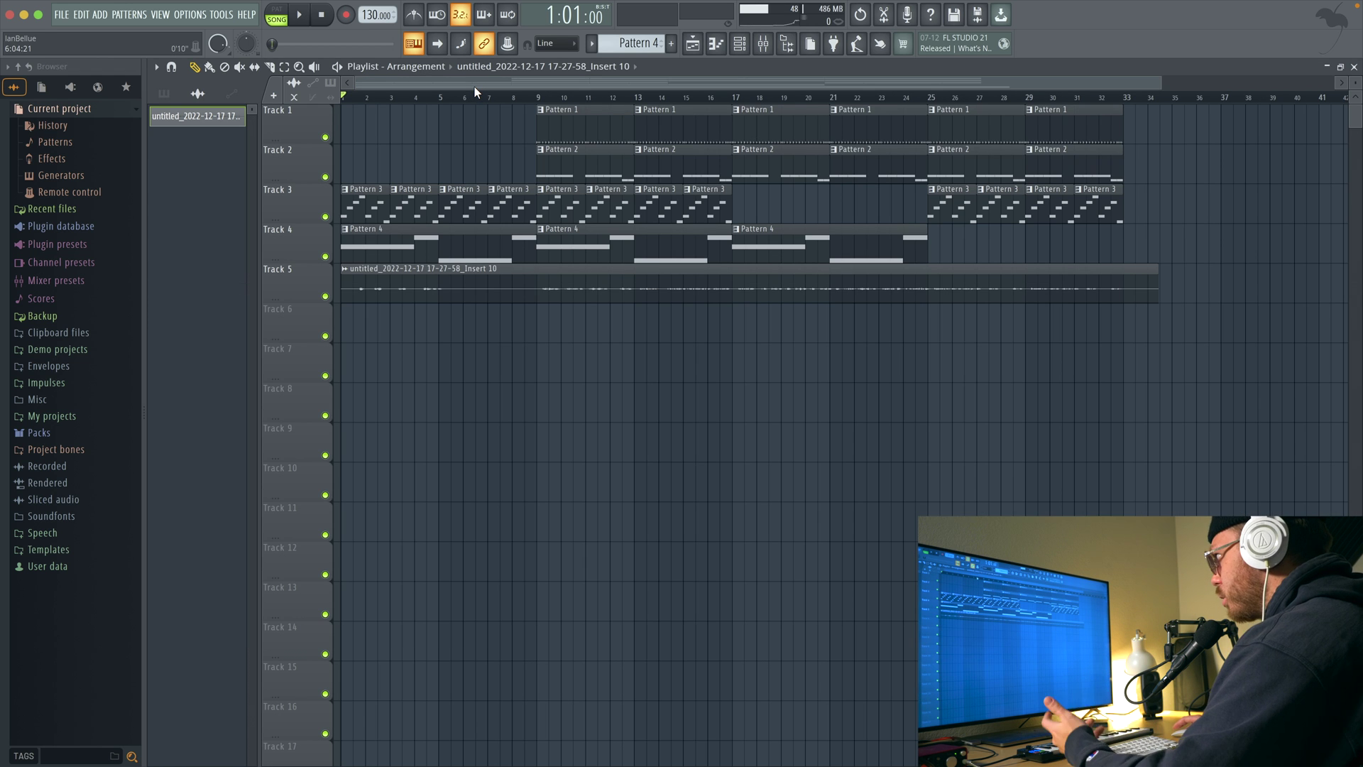
Play the song from bar 9 to listen to the recorded audio clip with the beat, and stop playback
click(537, 98)
key(space)
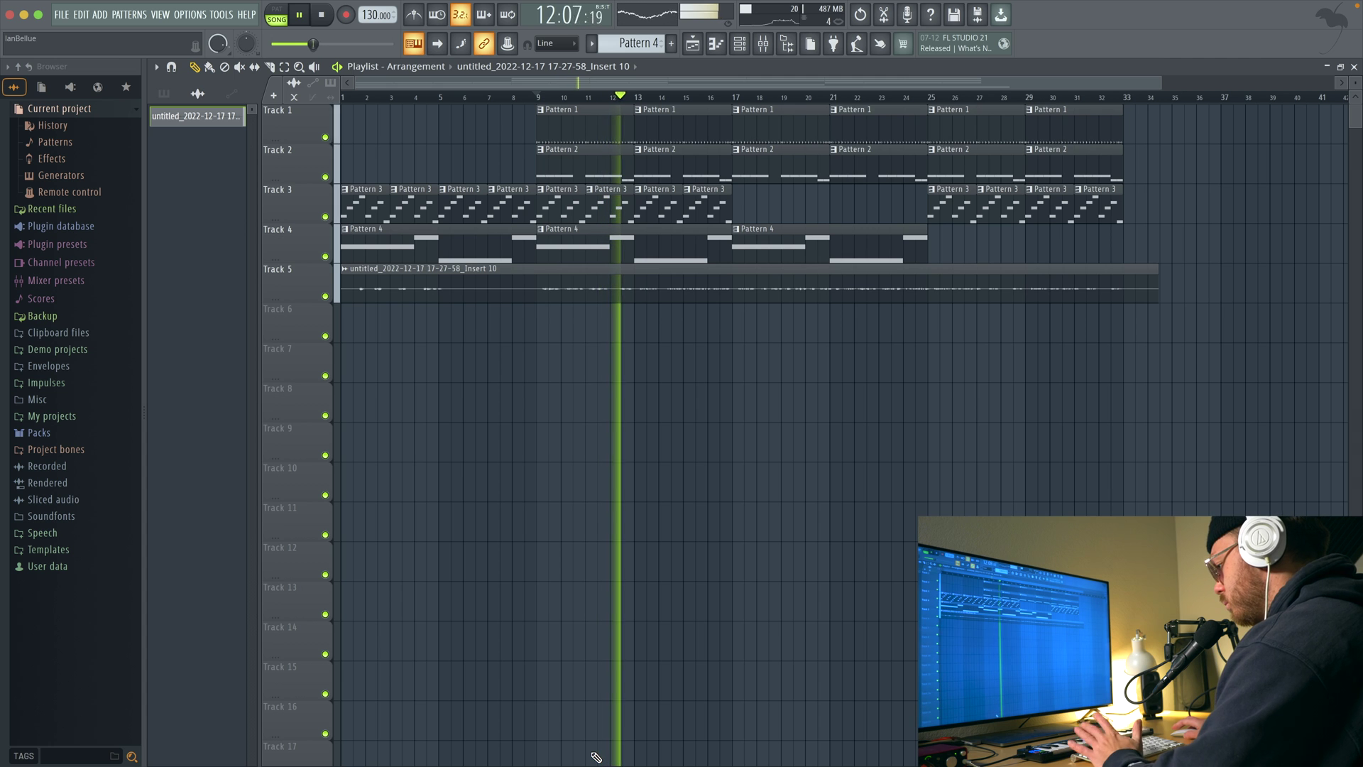
key(space)
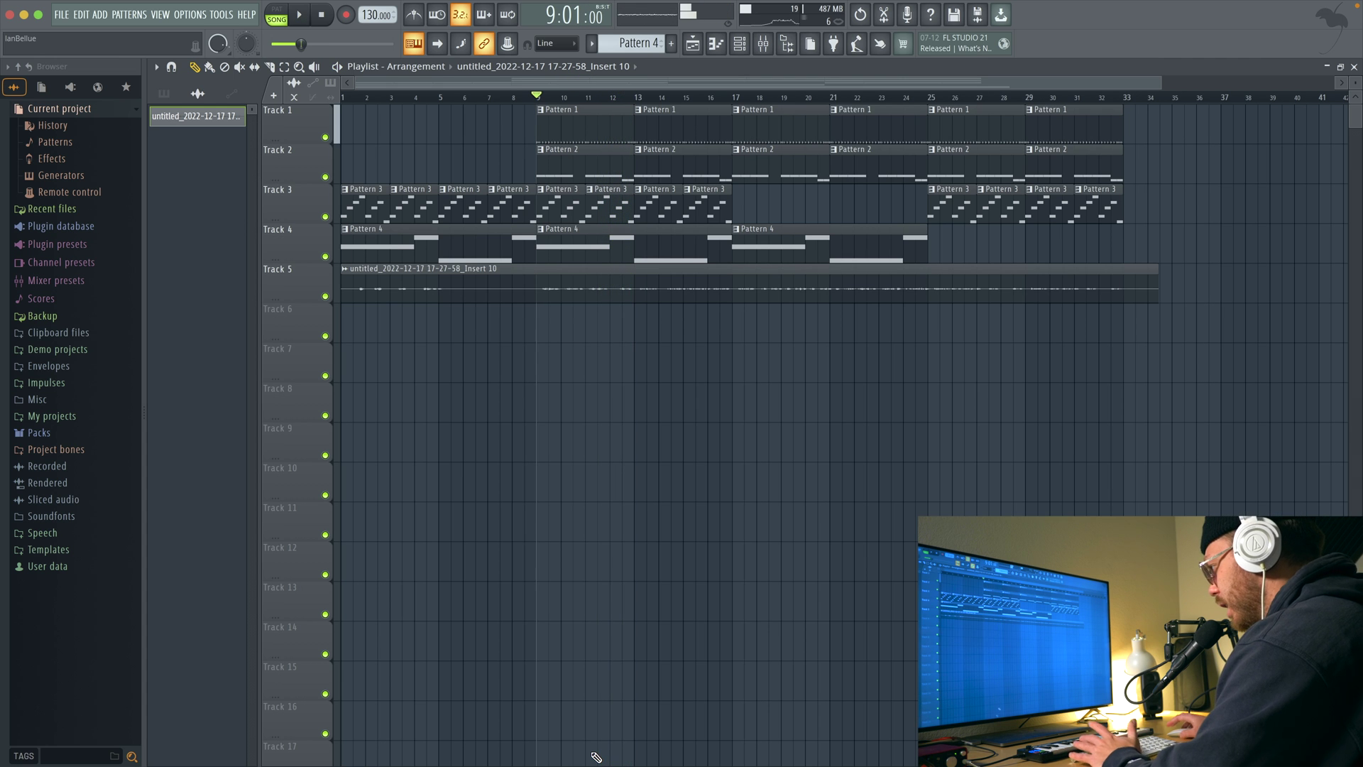
Route the recorded audio clip on Track 5 to mixer track 11 and close its channel settings
double_click(624, 272)
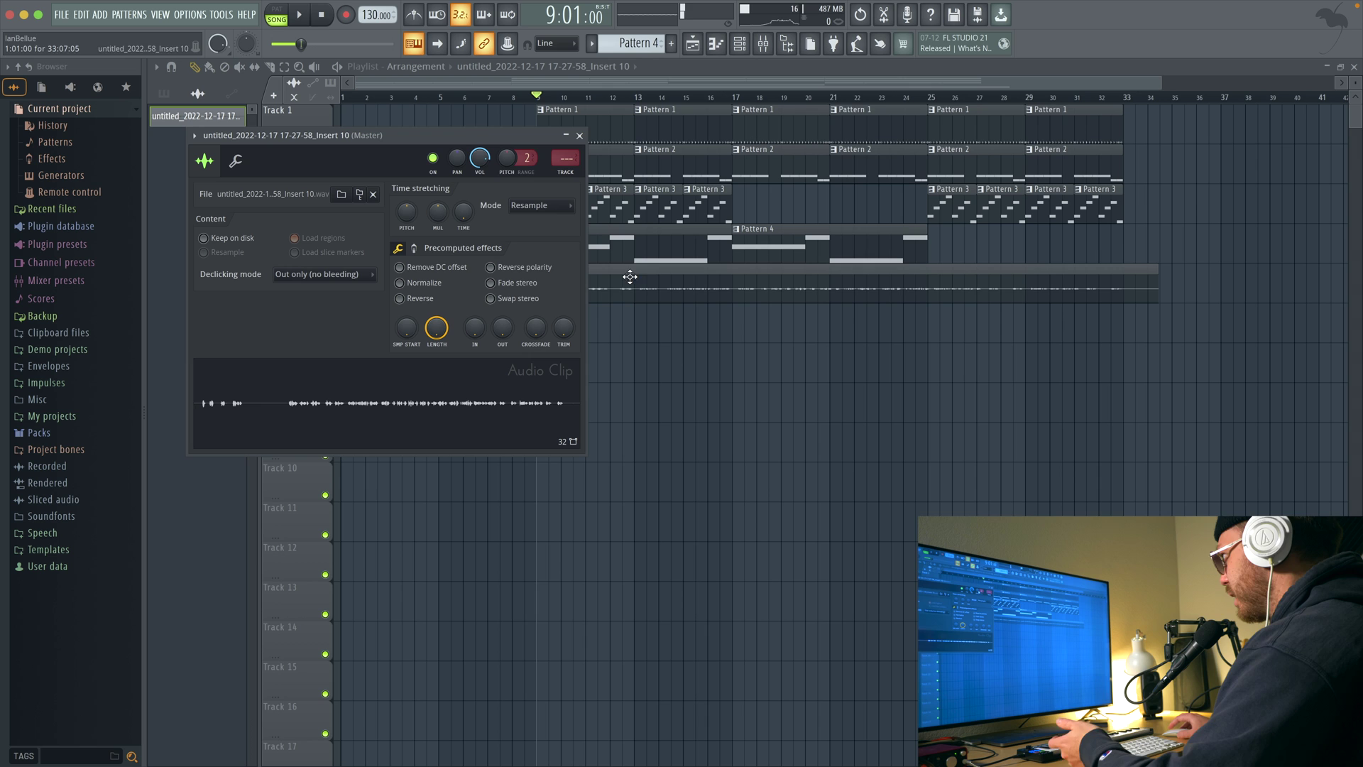
drag(561, 158, 561, 156)
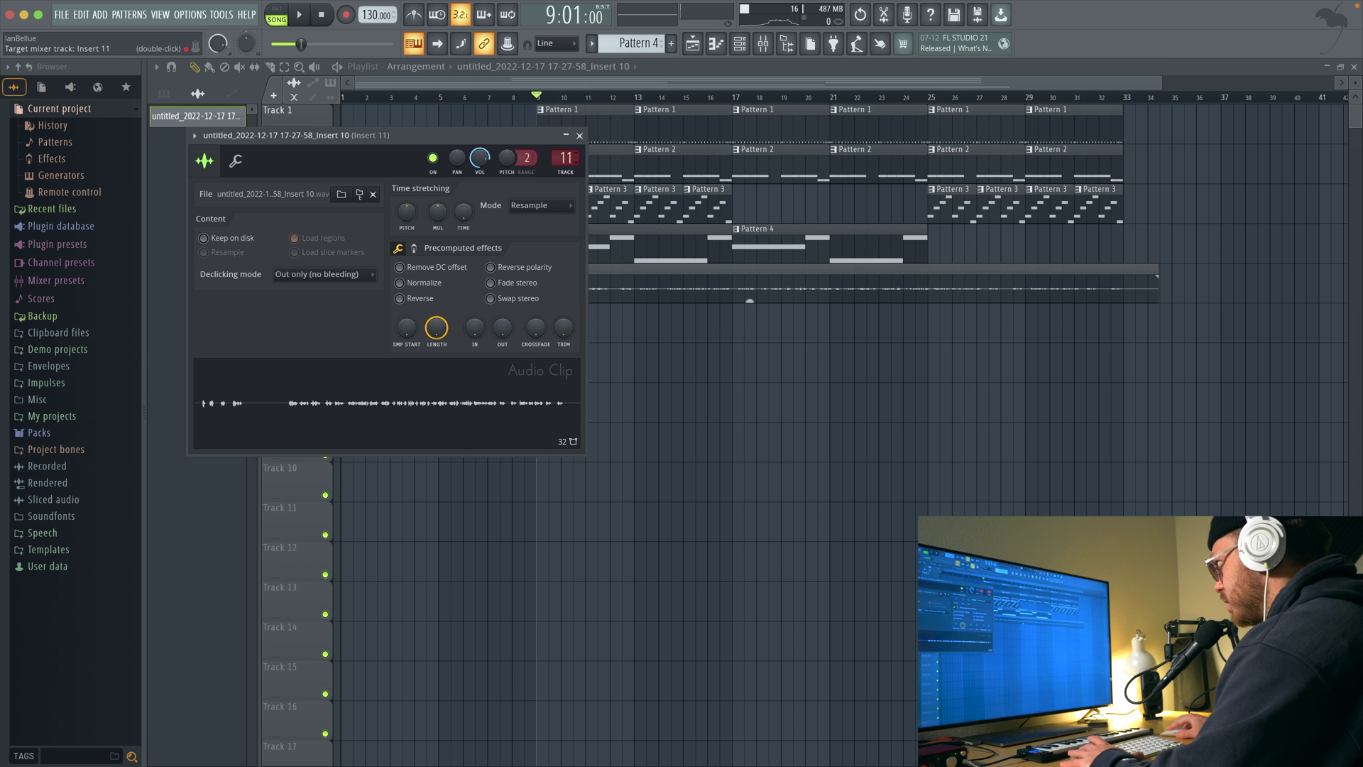
drag(571, 159, 571, 159)
click(579, 136)
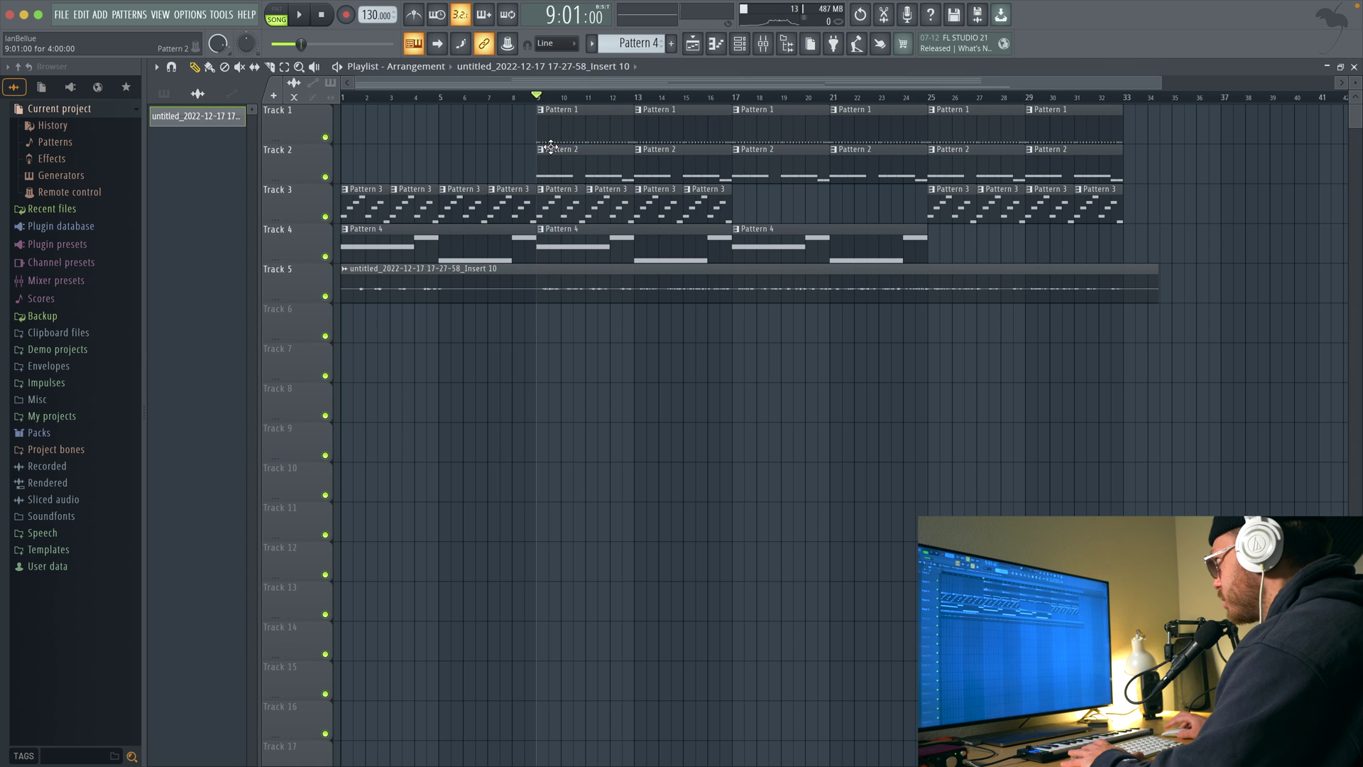
Load Fruity Parametric EQ 2 in Insert 11's first slot, rolling off the lows with band 1 at about 90 Hz and dipping band 3 slightly
click(763, 45)
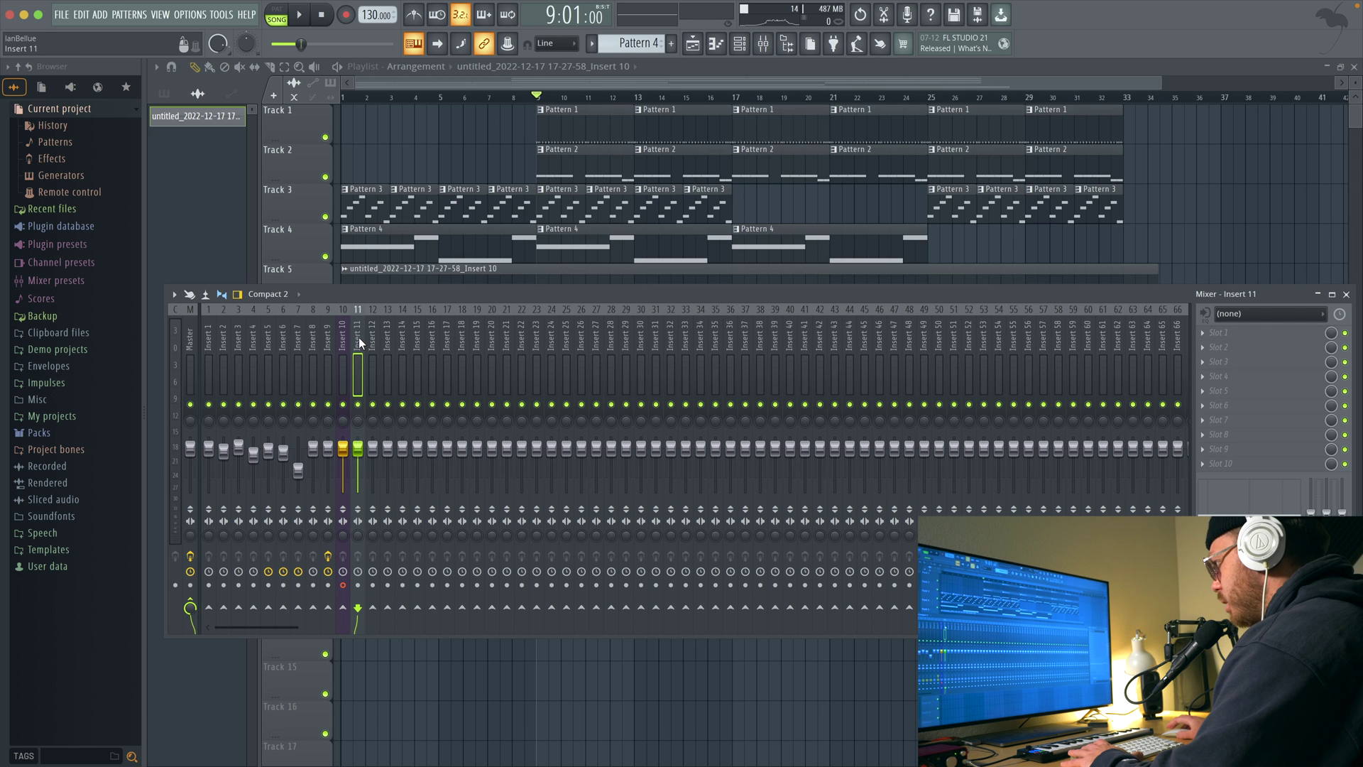
click(1220, 337)
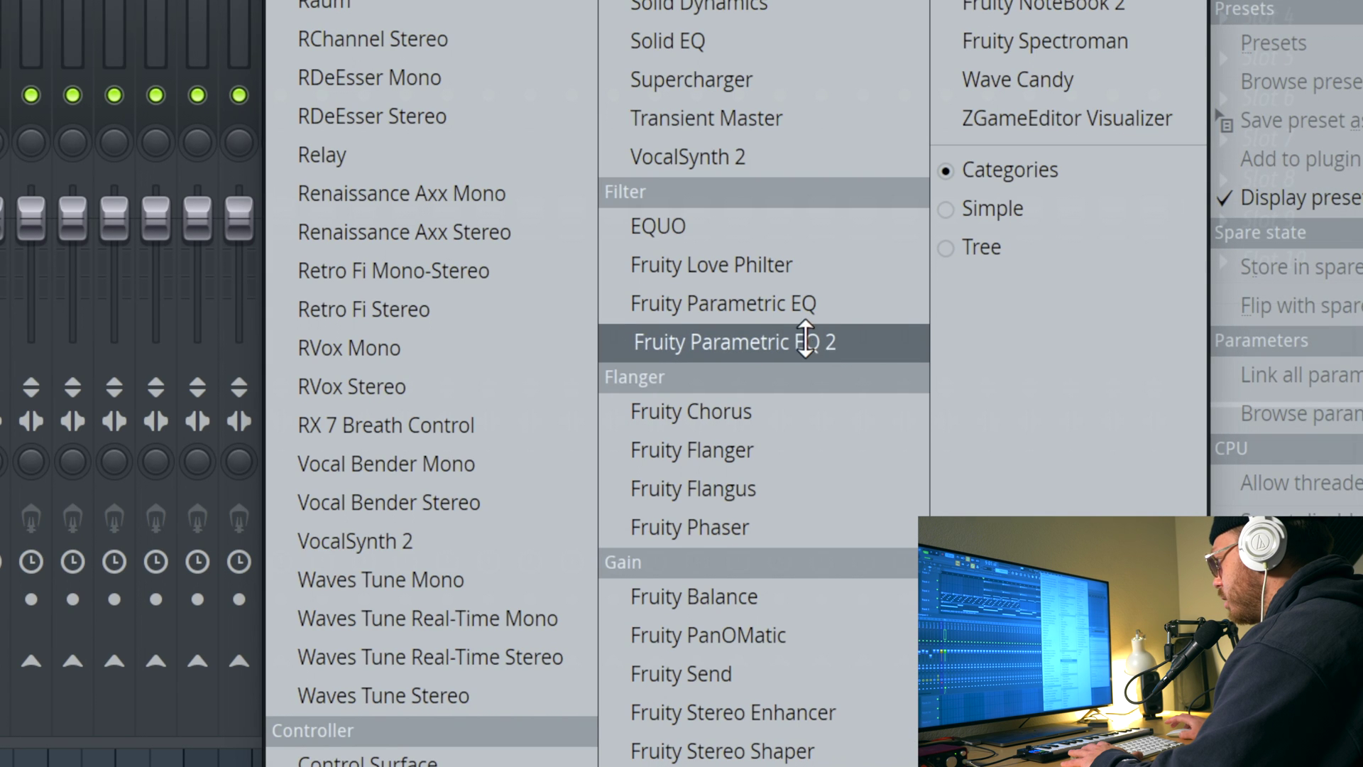
click(806, 340)
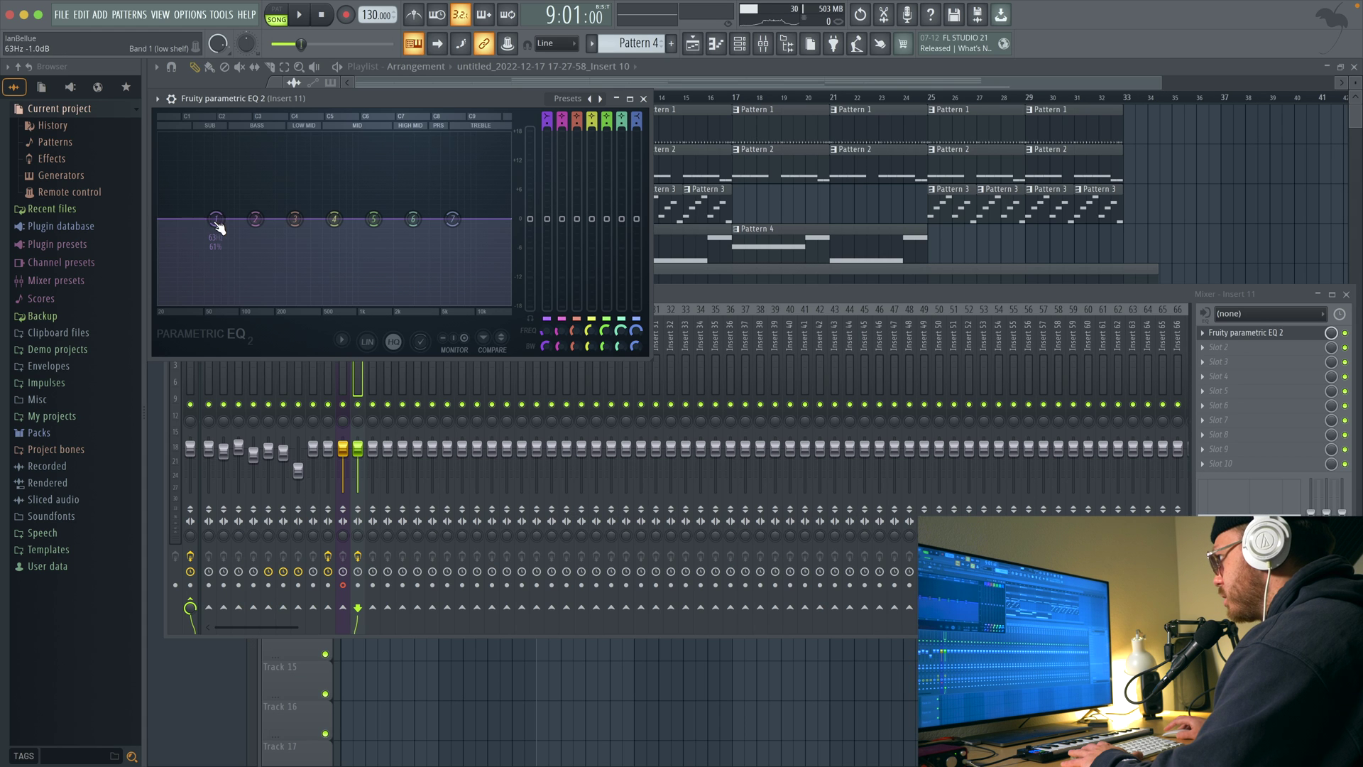
drag(216, 218, 233, 303)
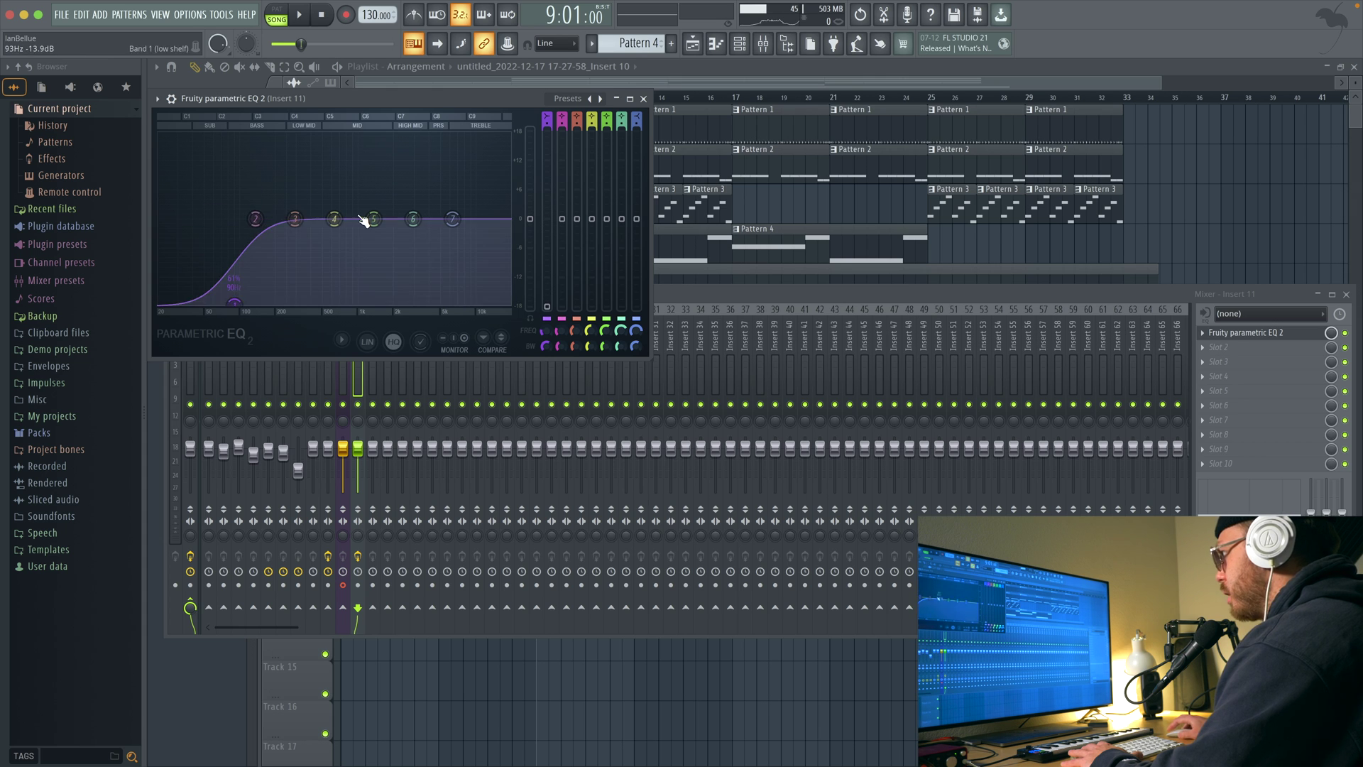
drag(302, 222, 301, 226)
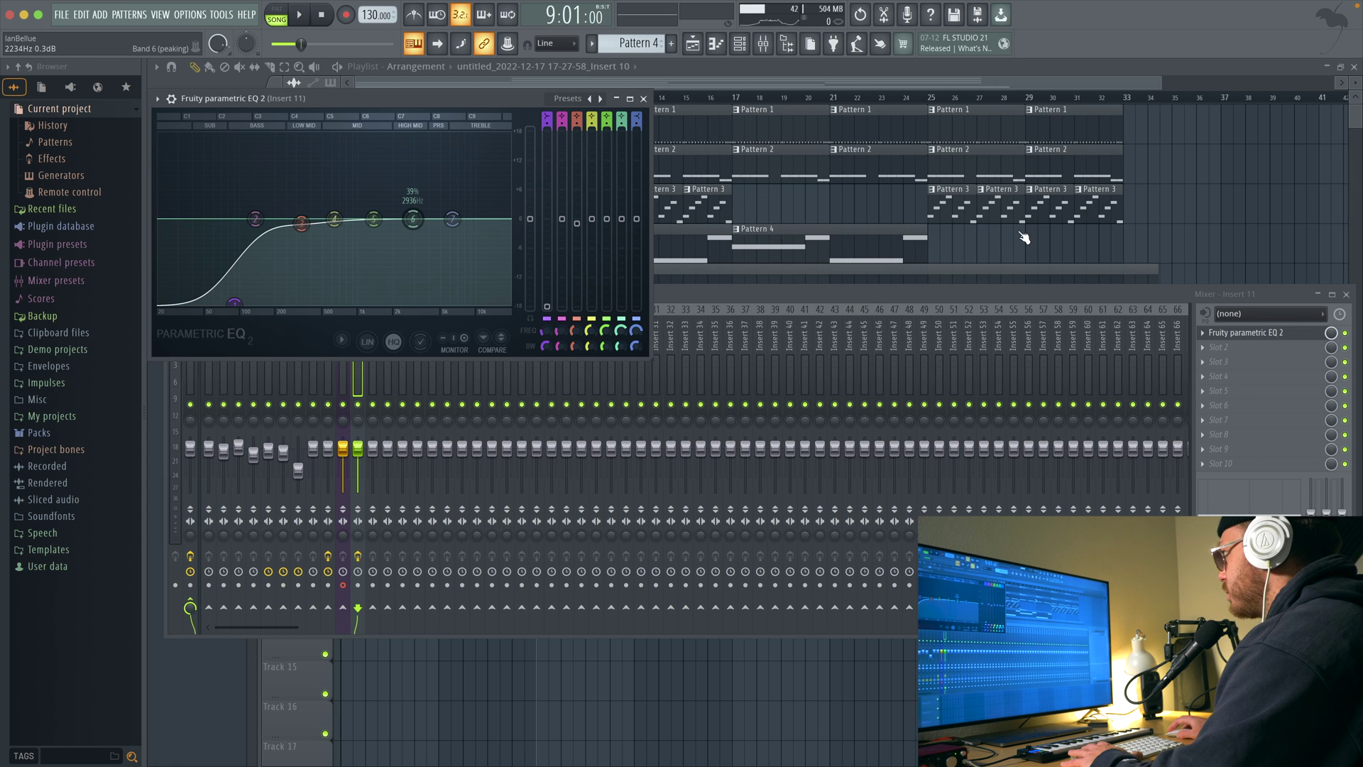
Load Fruity Limiter in Insert 11's second effect slot and lower its ceiling
click(1216, 348)
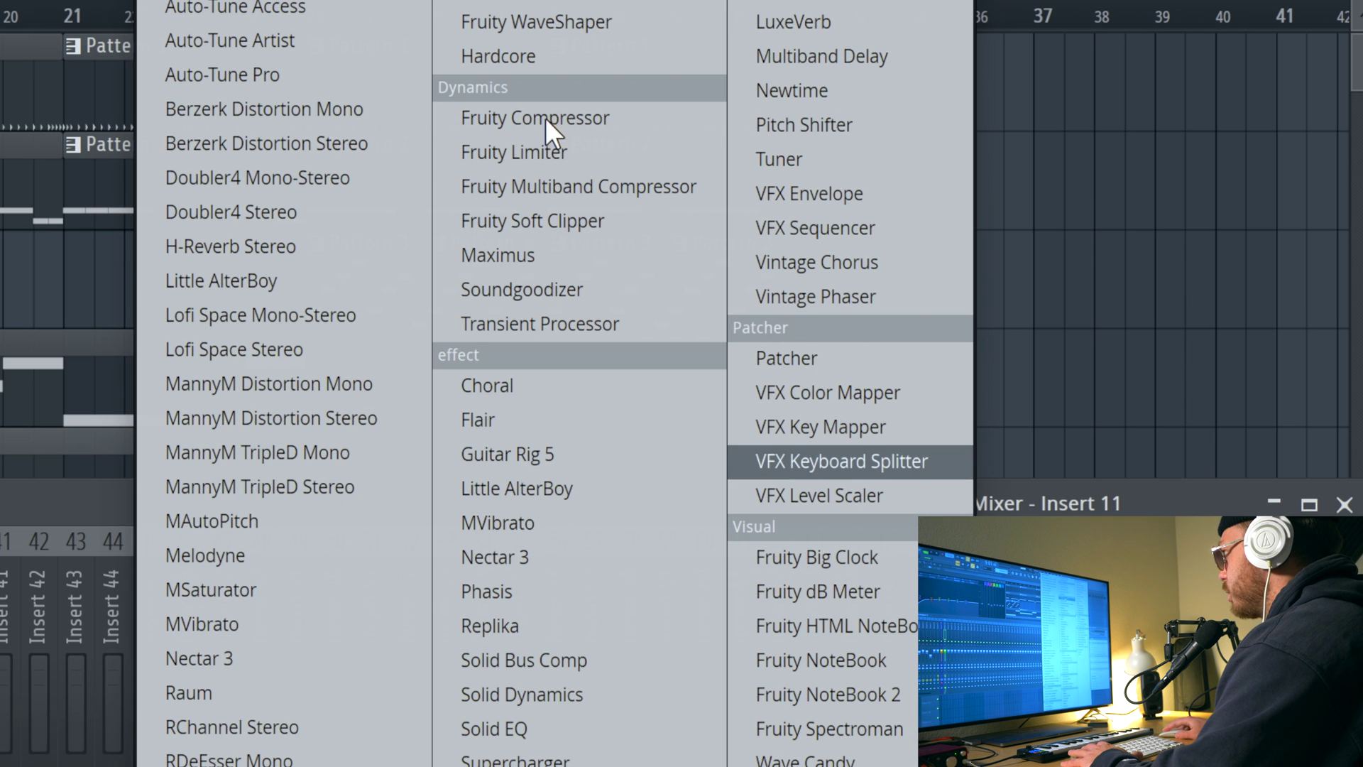
click(536, 146)
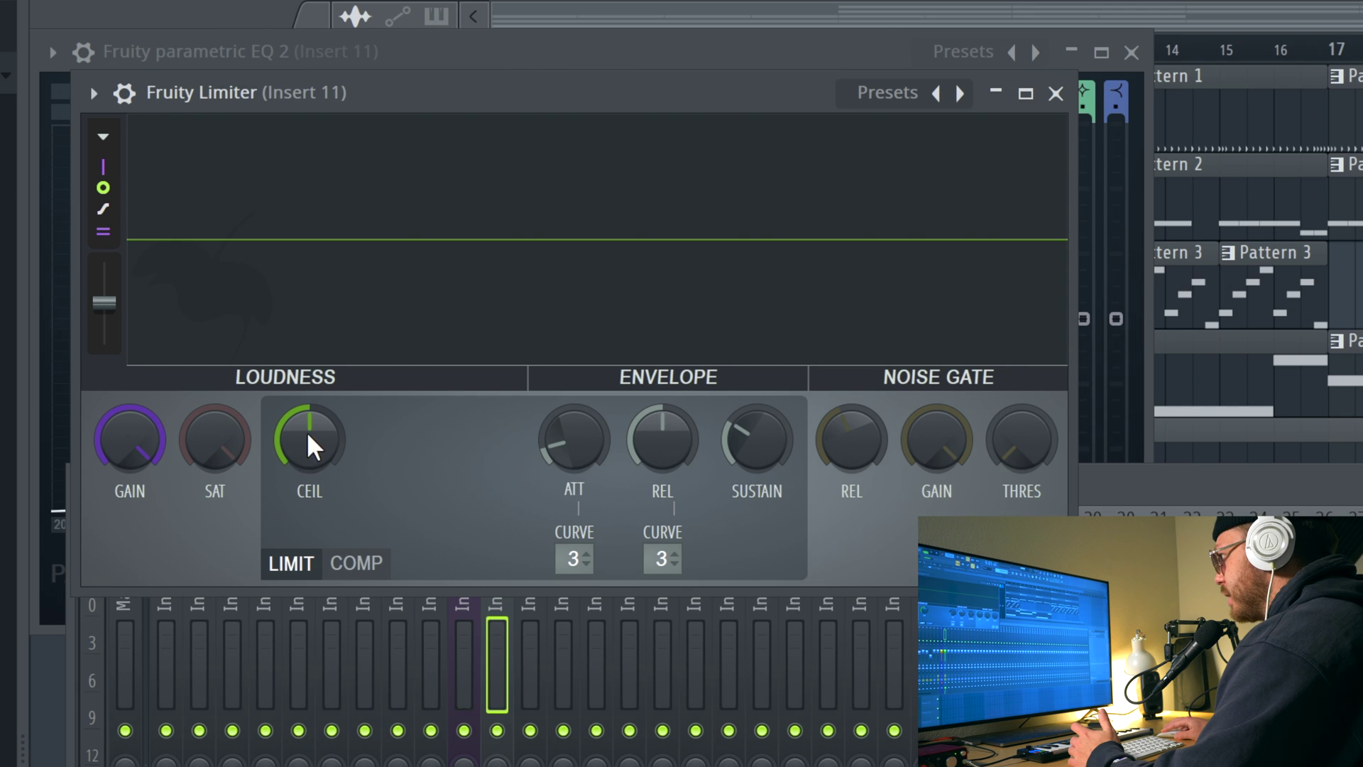
drag(310, 436, 309, 483)
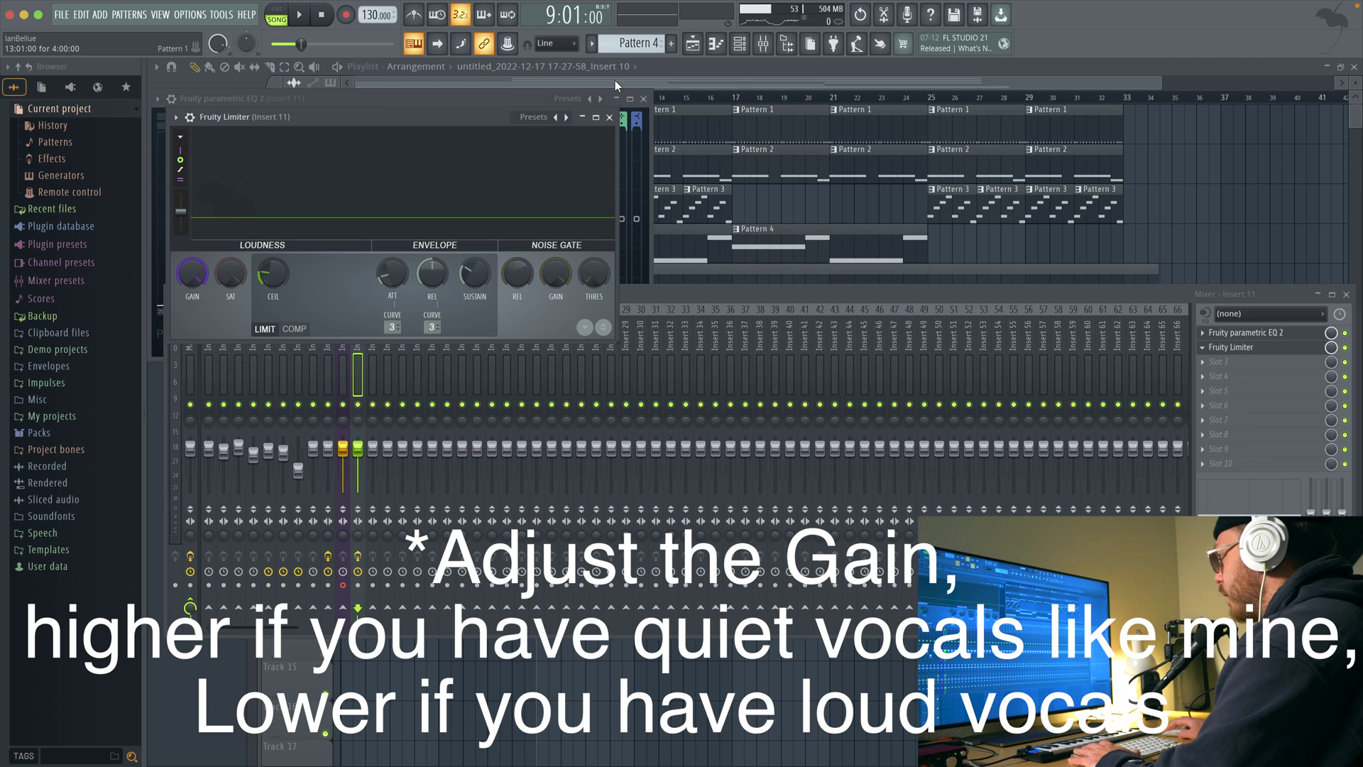
Load Fruity Convolver in Insert 11's third effect slot and reduce its wet level
click(1216, 363)
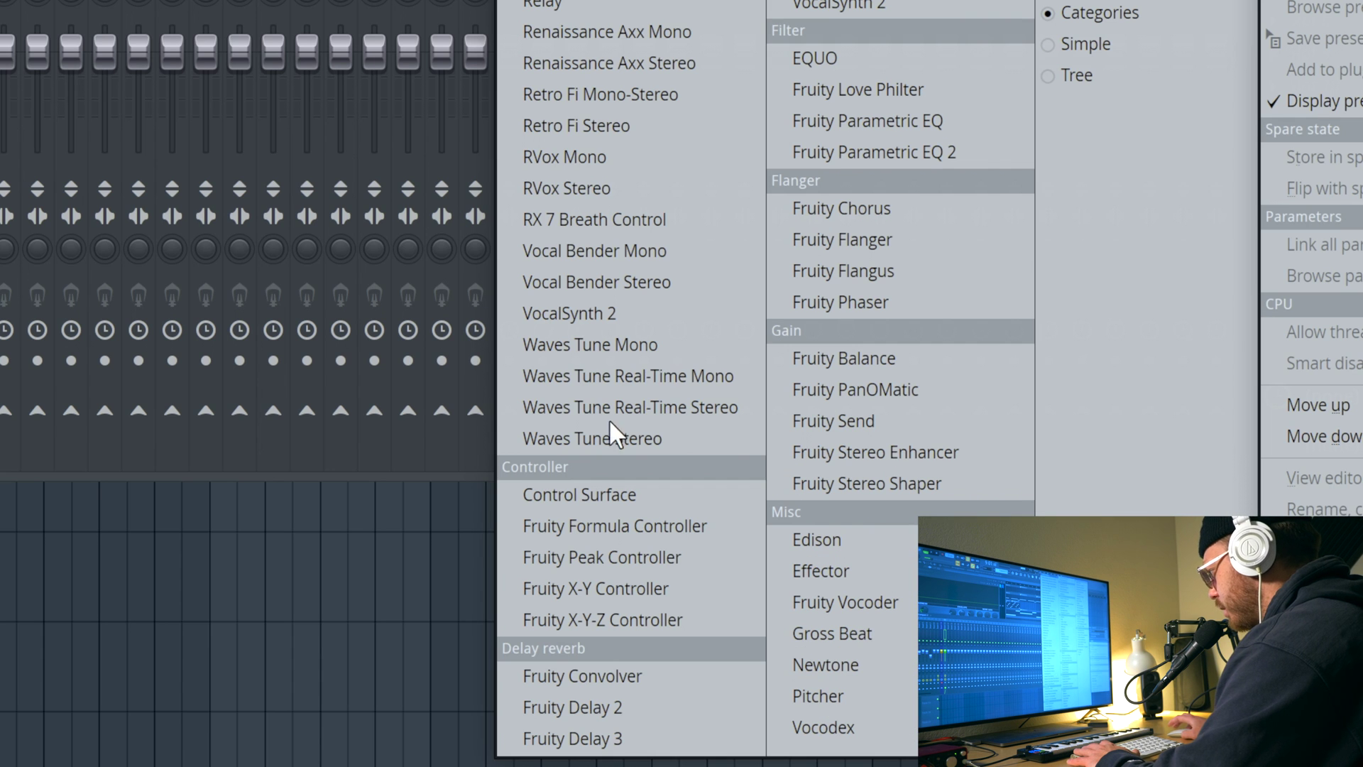
click(560, 678)
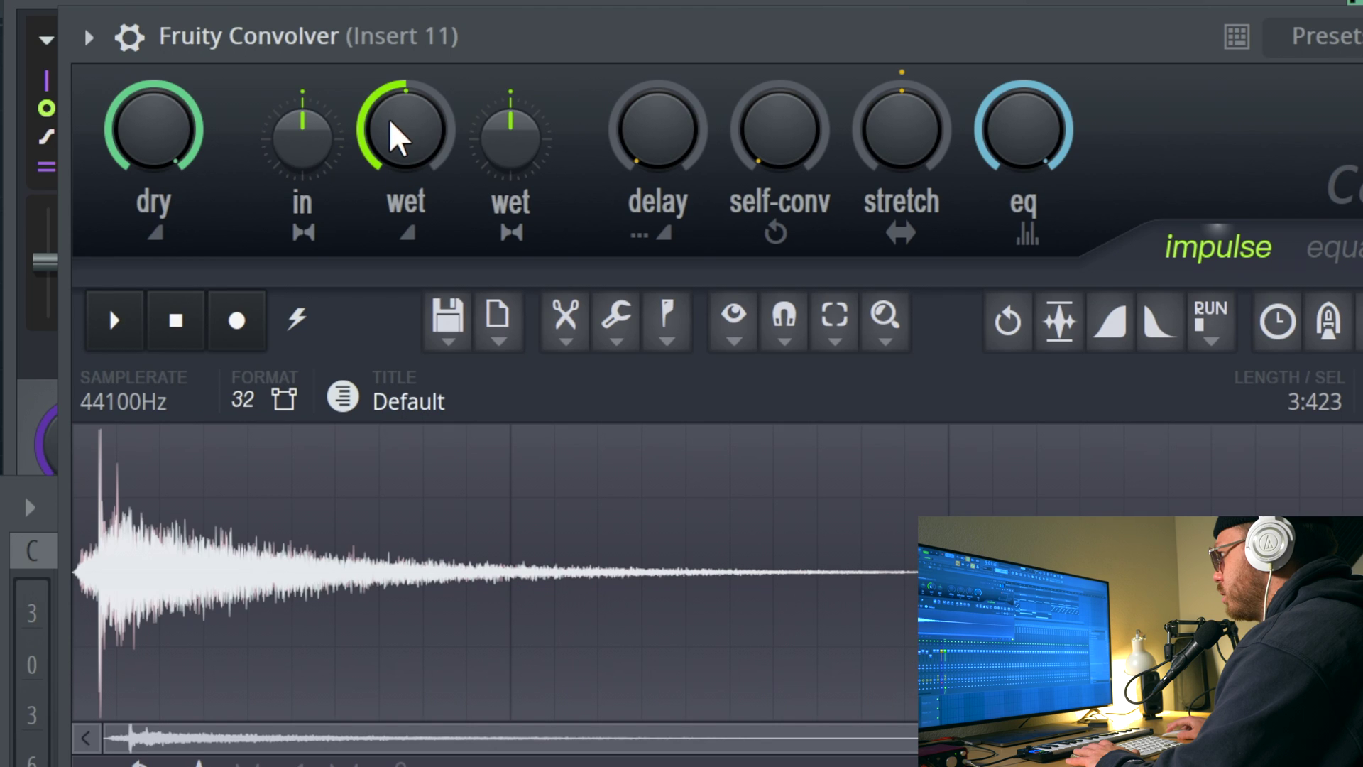
drag(390, 121, 376, 174)
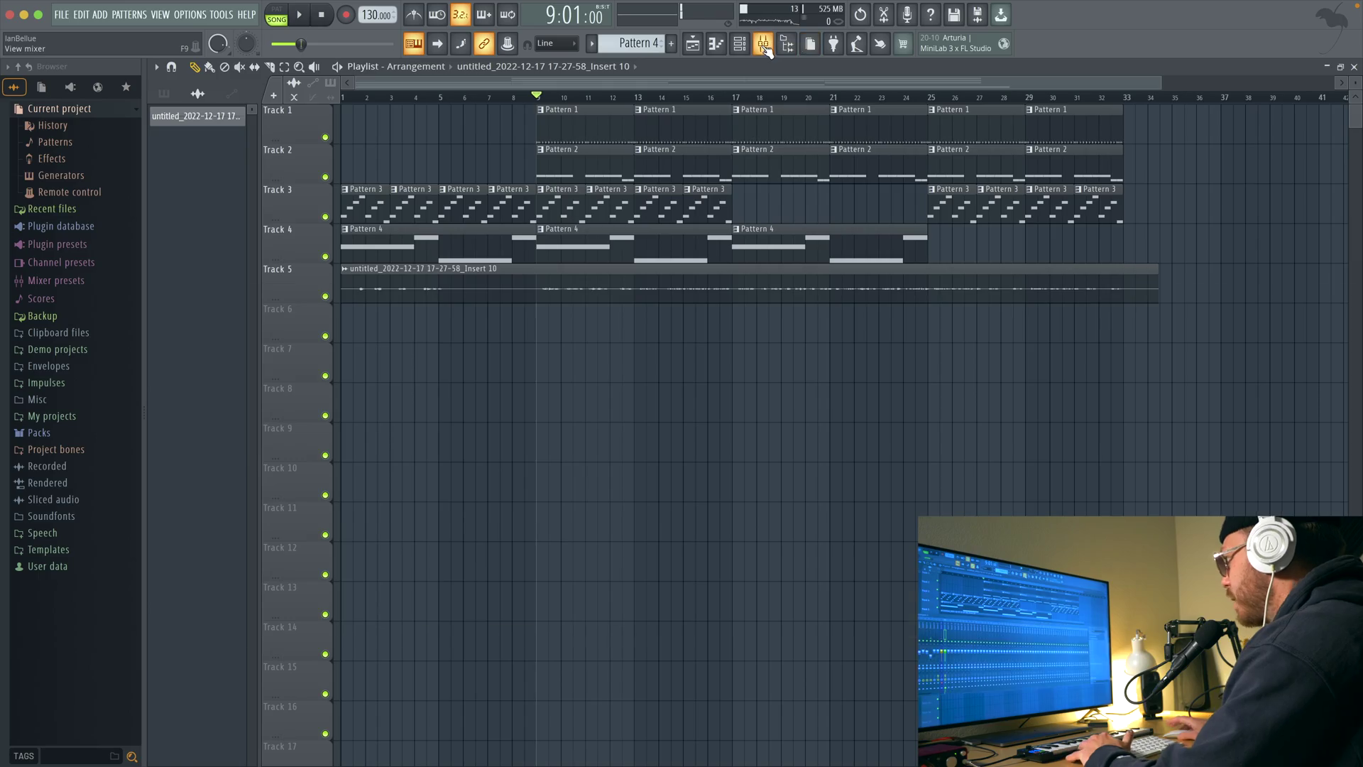
Refine Insert 11's Parametric EQ 2 during playback: deepen the band 3 dip, shift band 2 lower, dip band 6 and raise band 7 slightly
click(764, 45)
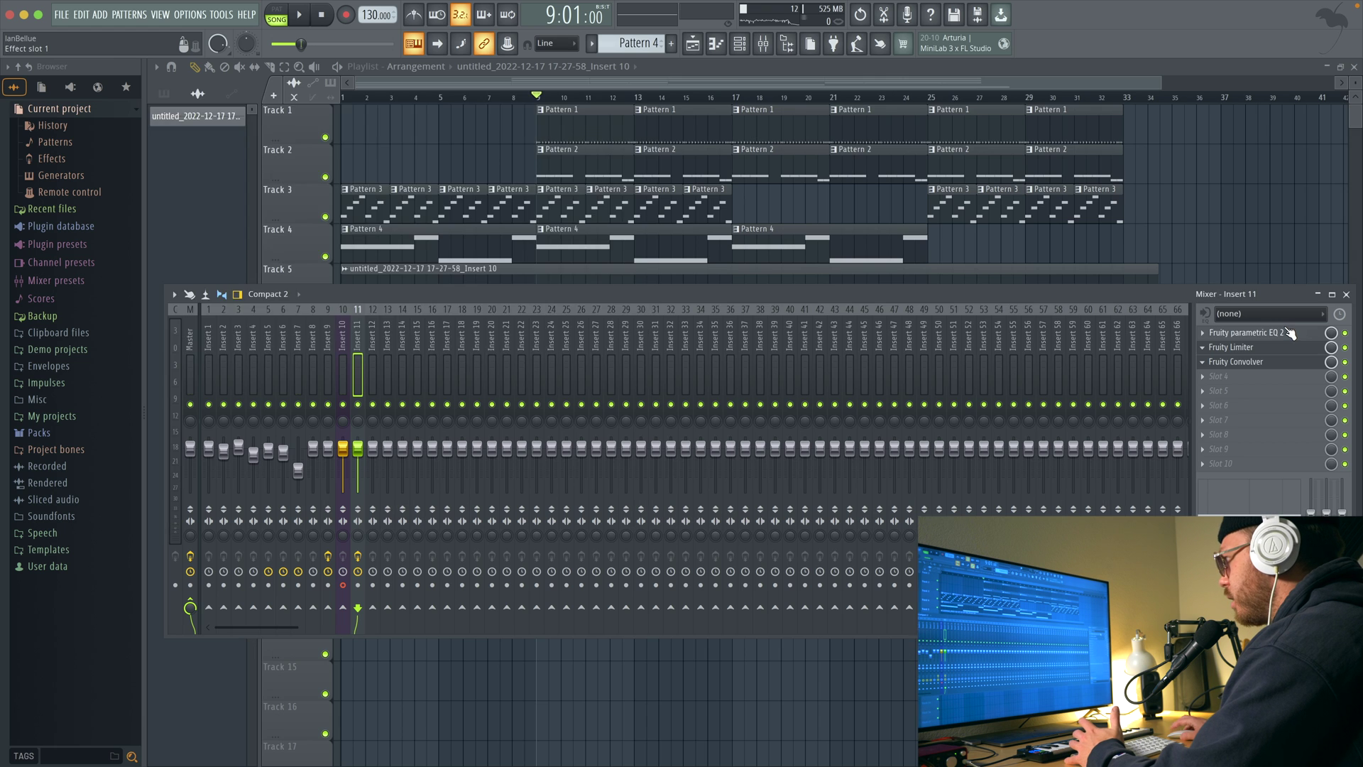
click(1286, 332)
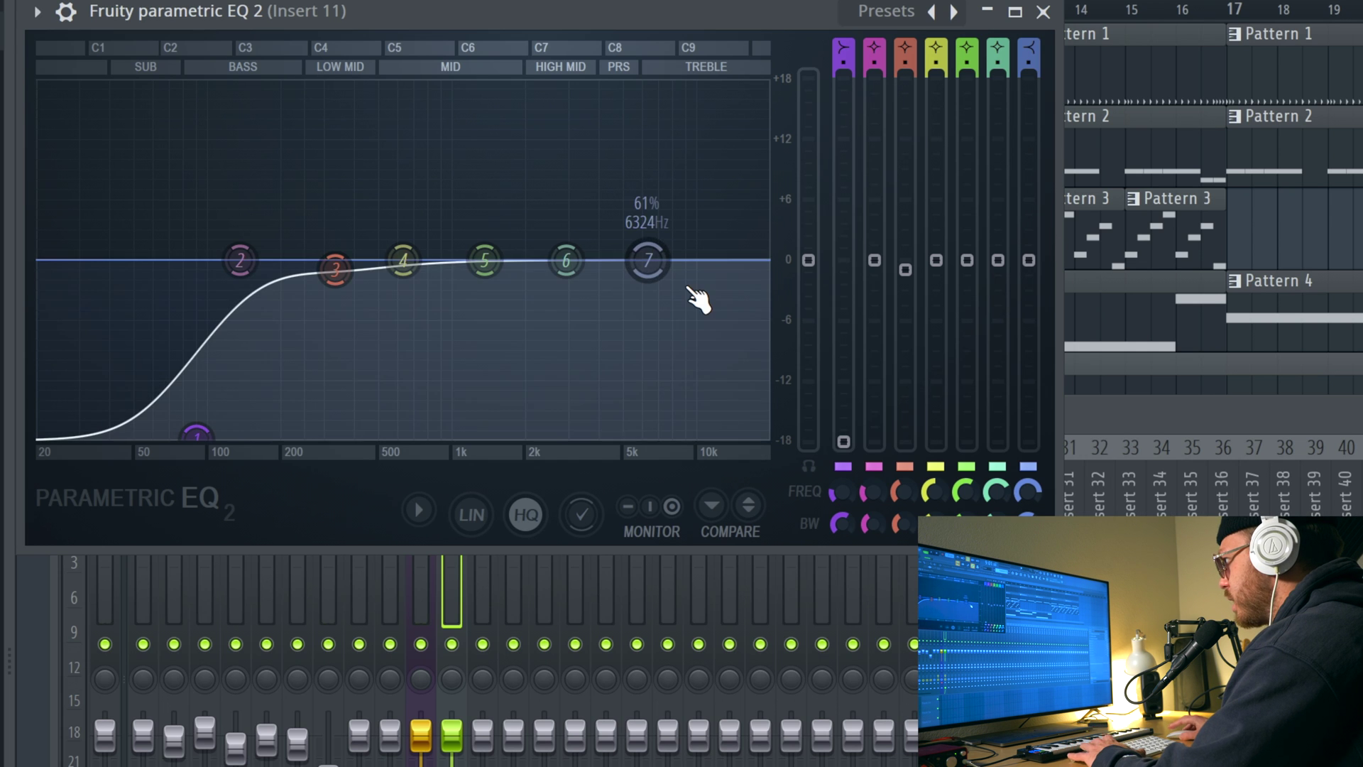
mouse_move(339, 278)
mouse_down()
mouse_move(356, 158)
mouse_move(356, 306)
mouse_move(284, 290)
mouse_move(356, 288)
mouse_up()
key(space)
mouse_move(240, 260)
mouse_down()
mouse_move(225, 232)
mouse_move(224, 257)
mouse_up()
drag(557, 276, 568, 285)
drag(647, 260, 654, 256)
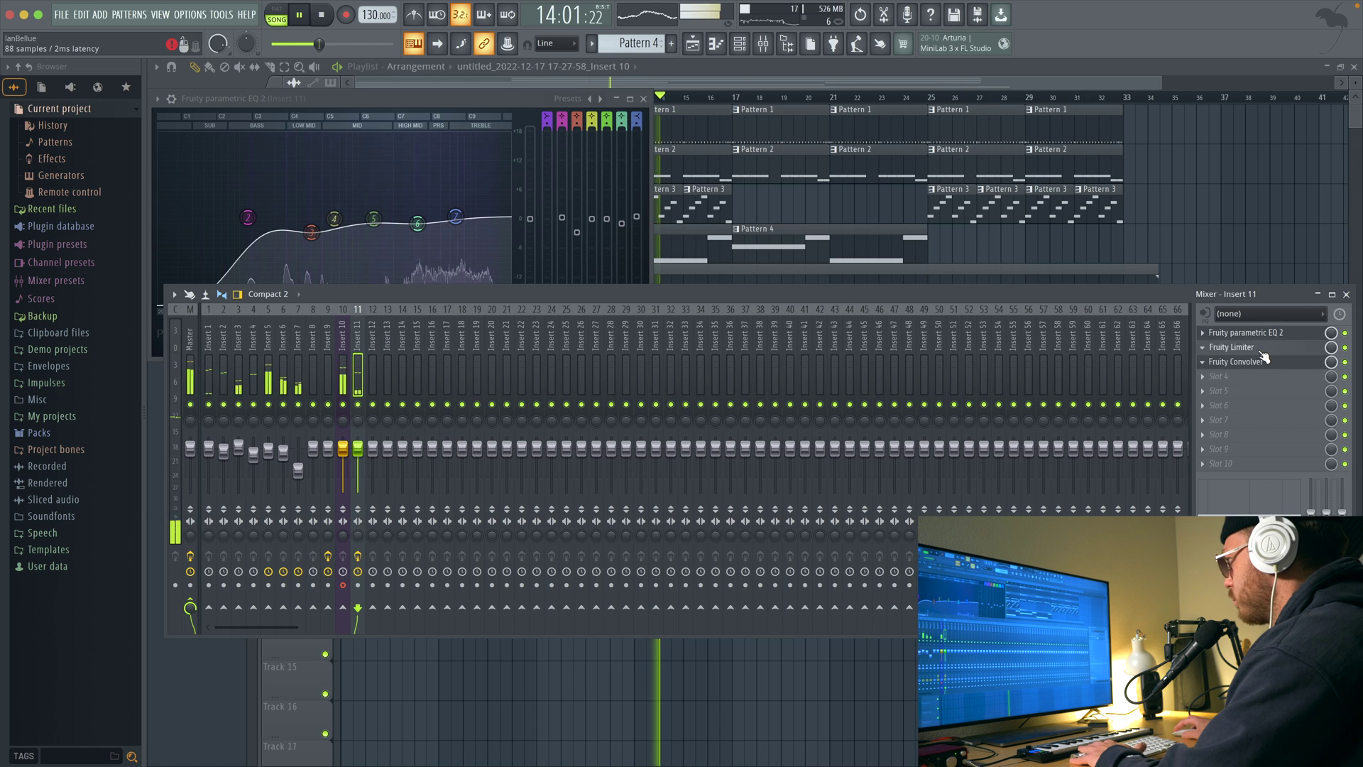
Lower Insert 11's Fruity Limiter ceiling to about -16.4 dB during playback and raise the track's volume to about 3.9 dB
click(1234, 349)
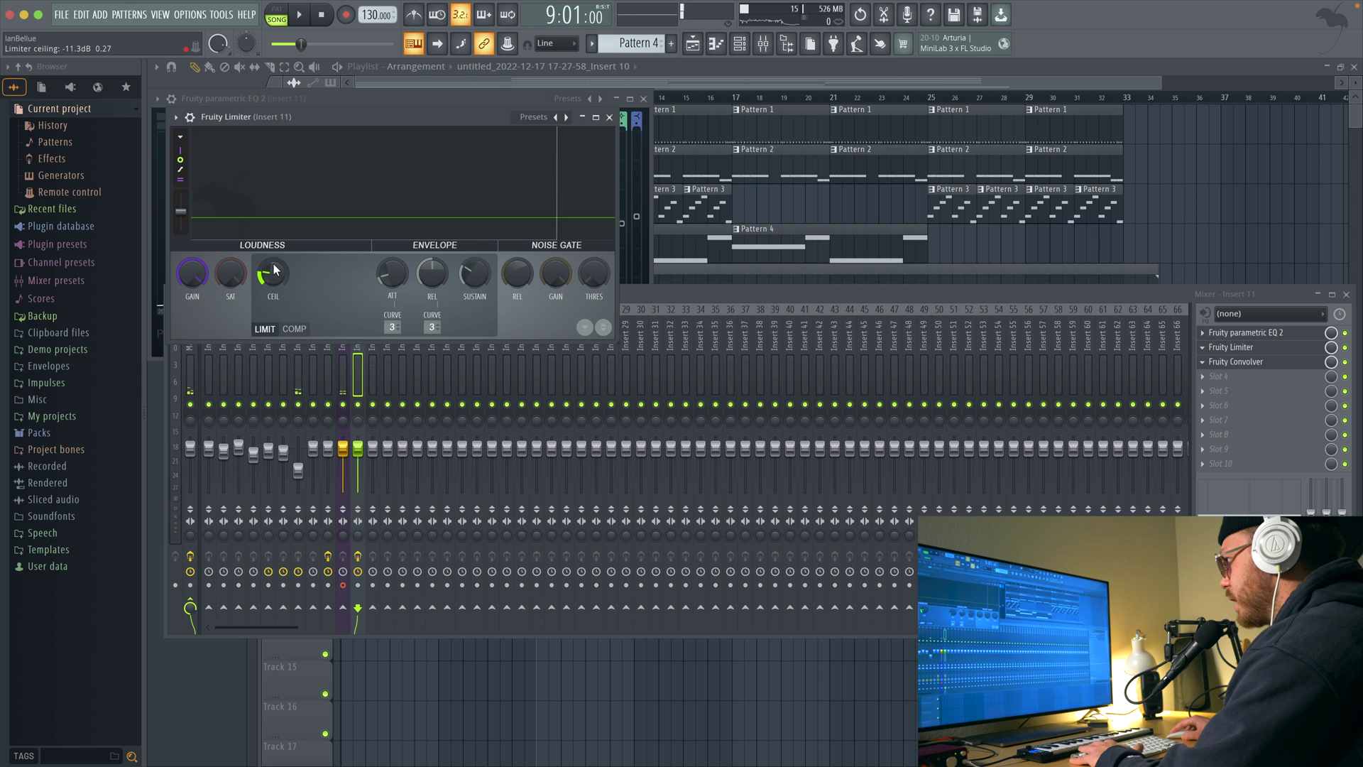
key(space)
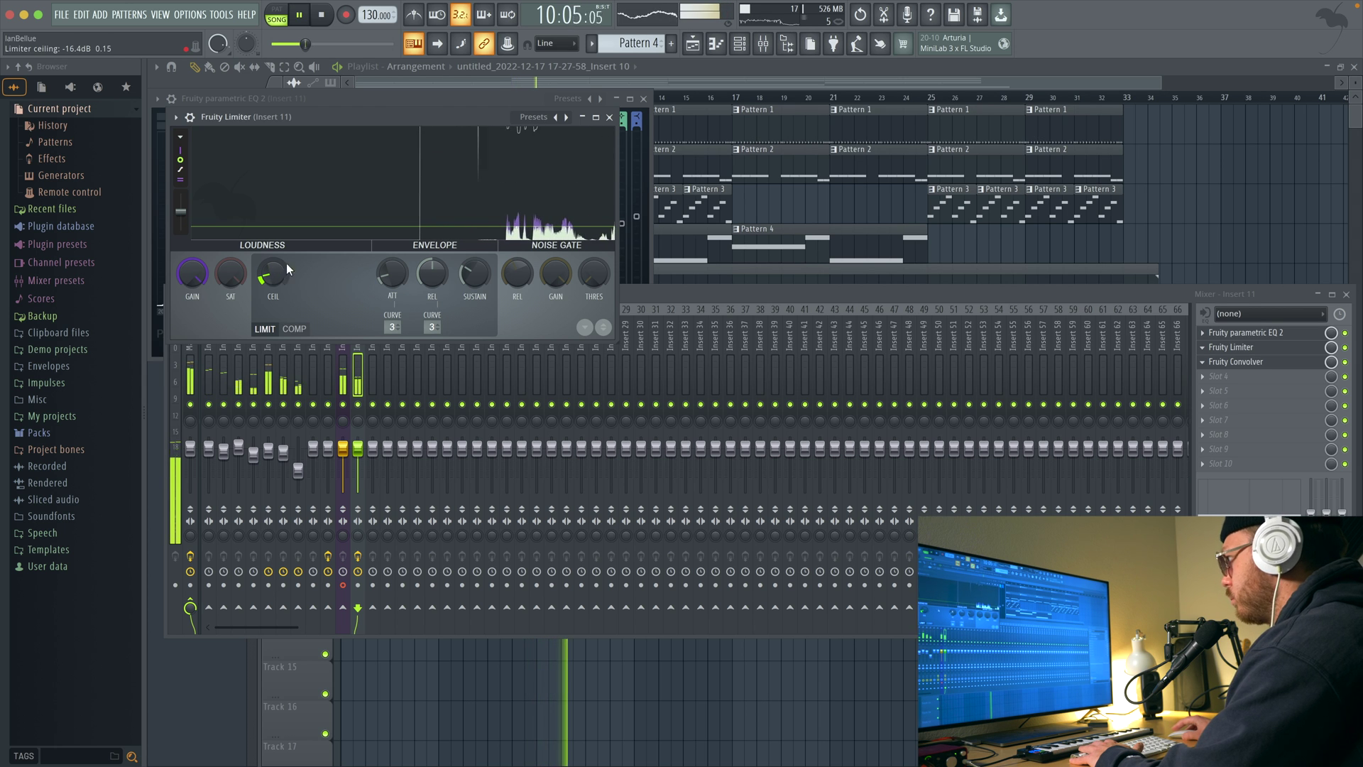
click(609, 117)
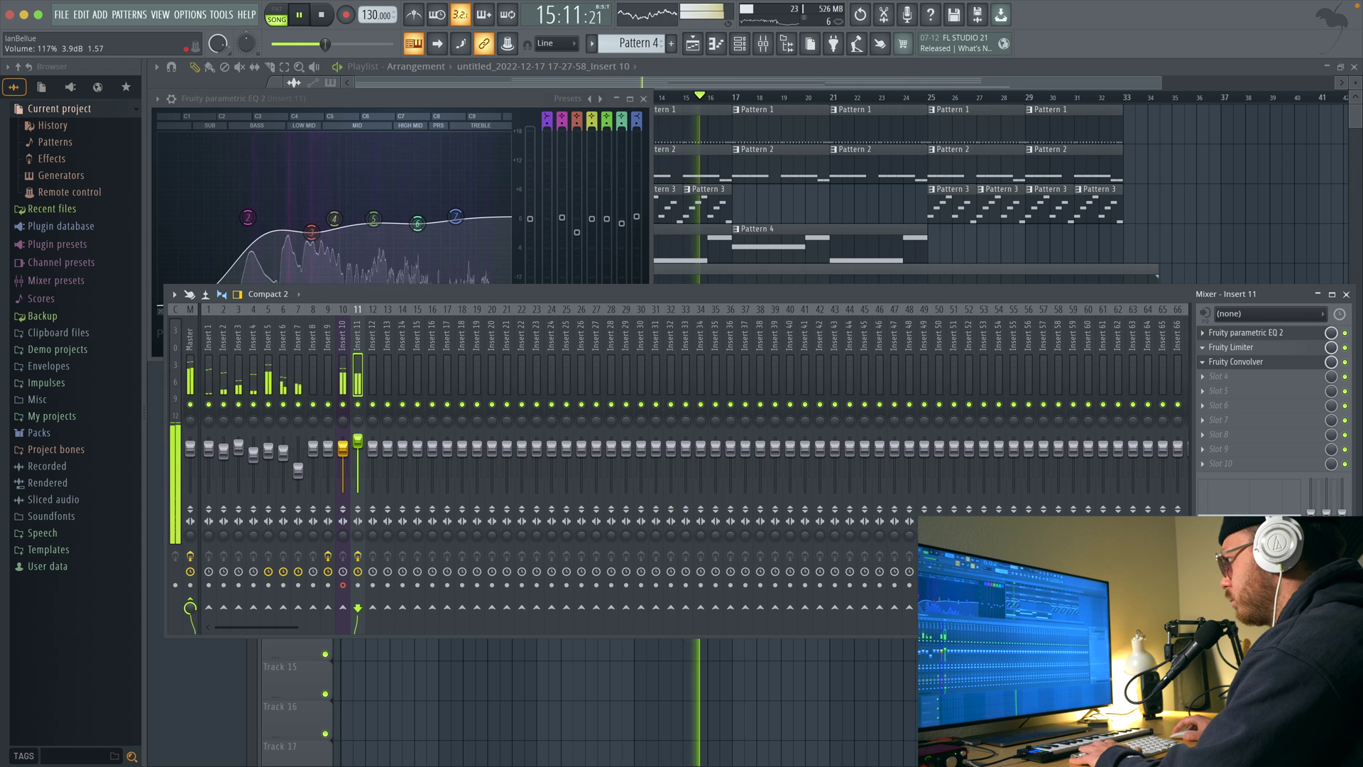
key(space)
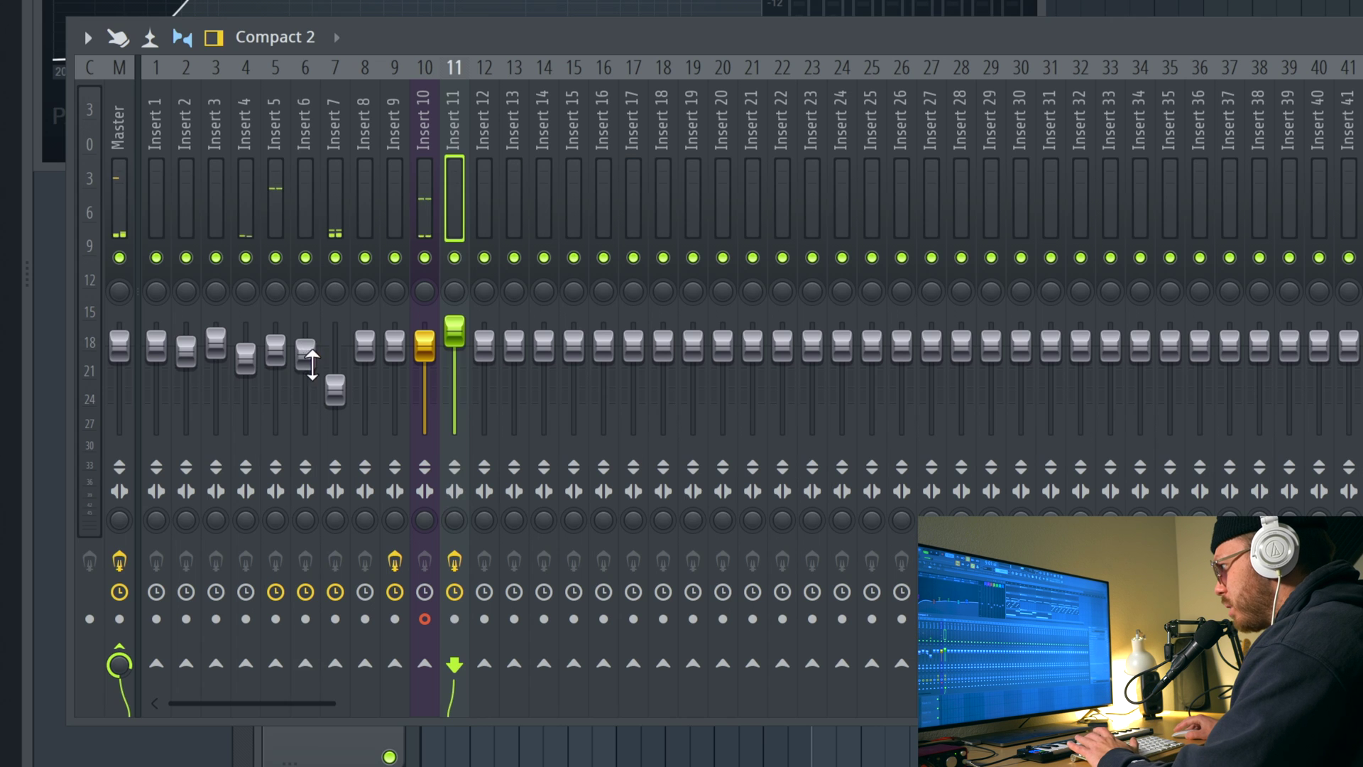
Lower the Insert 6 and Insert 7 volume faders slightly and check the balance in playback
drag(305, 354, 338, 396)
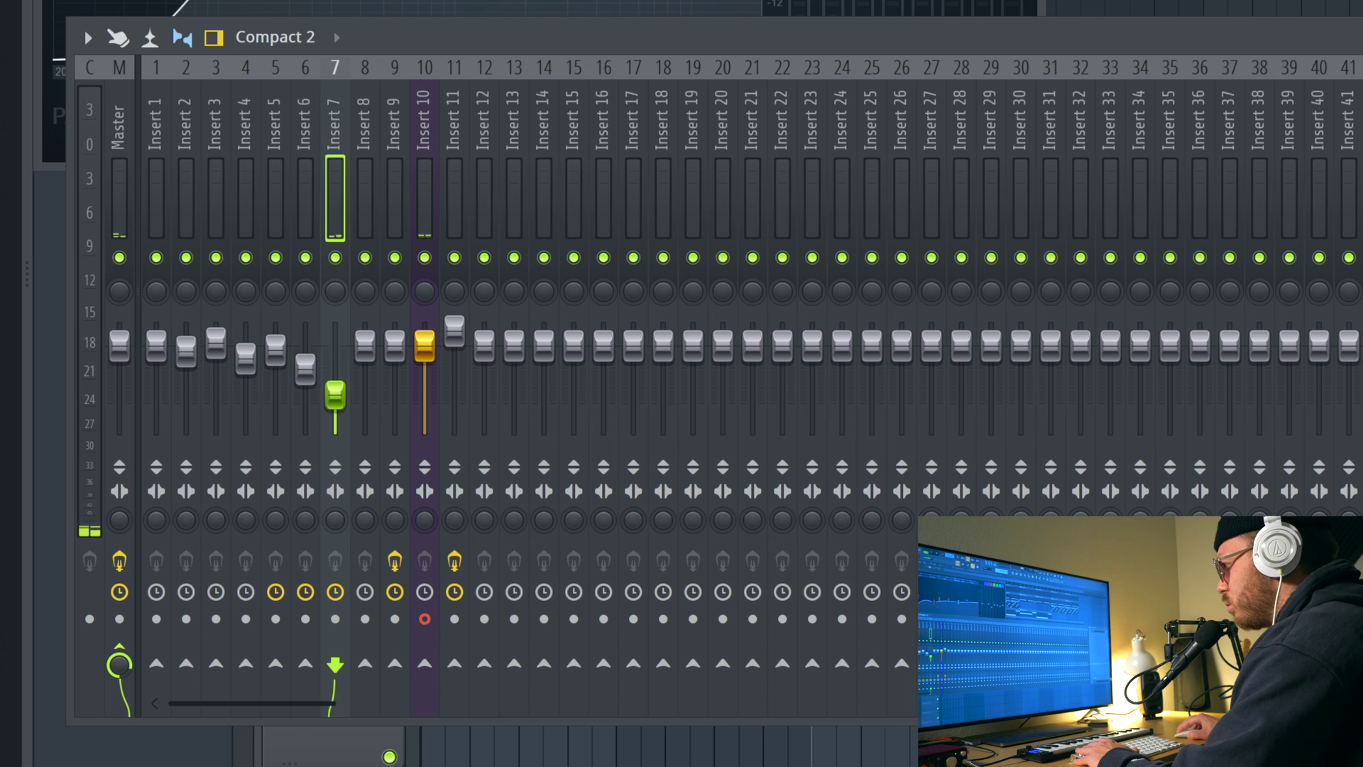
click(305, 368)
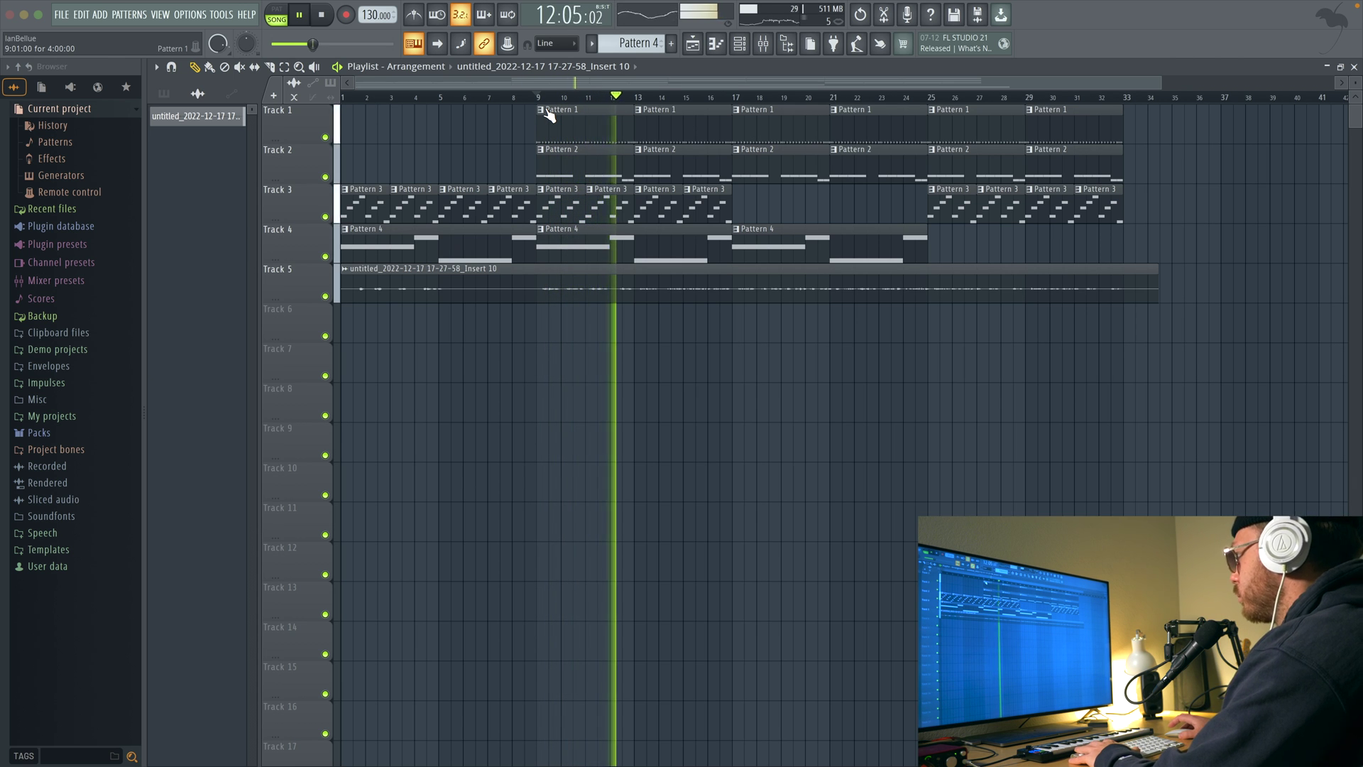
key(space)
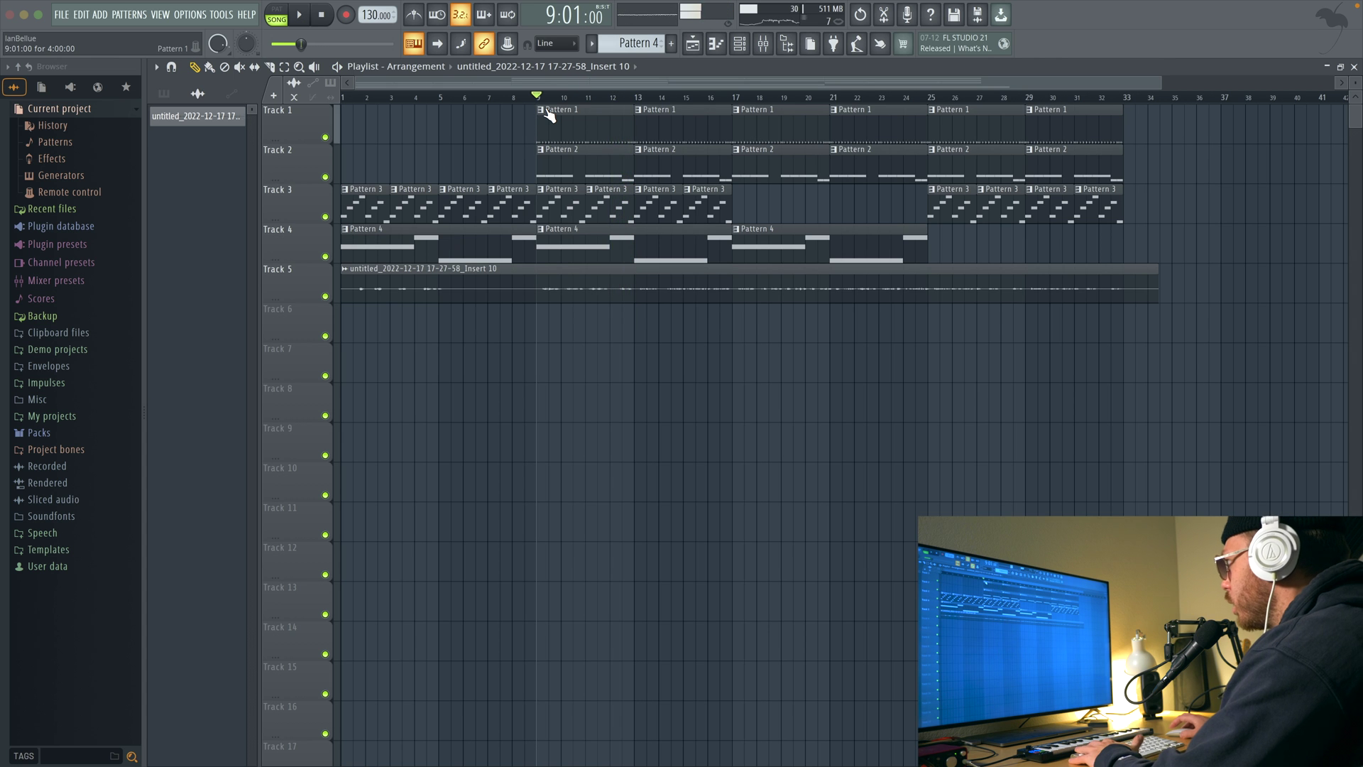
Load Maximus in the Master track's first effect slot with the Clear master RMS preset, and play the song briefly to hear it
click(764, 44)
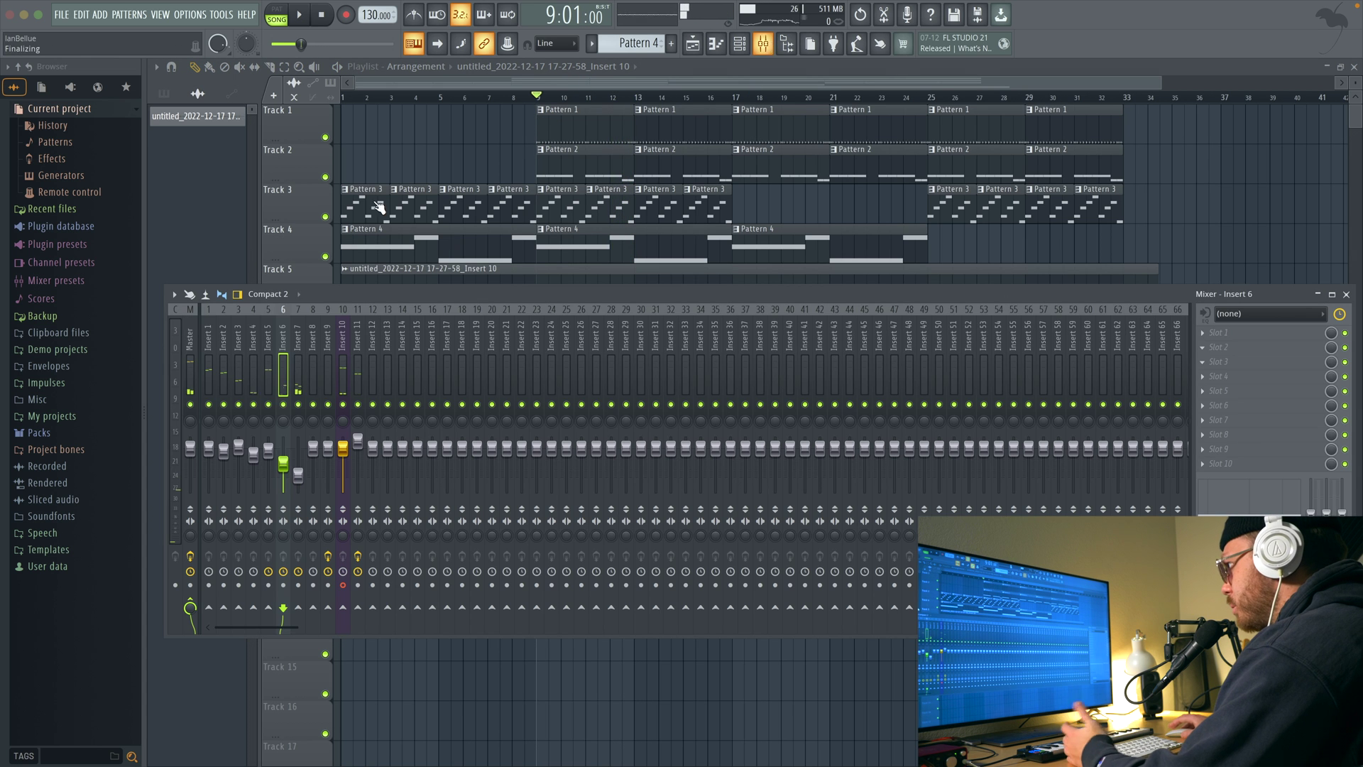
click(187, 335)
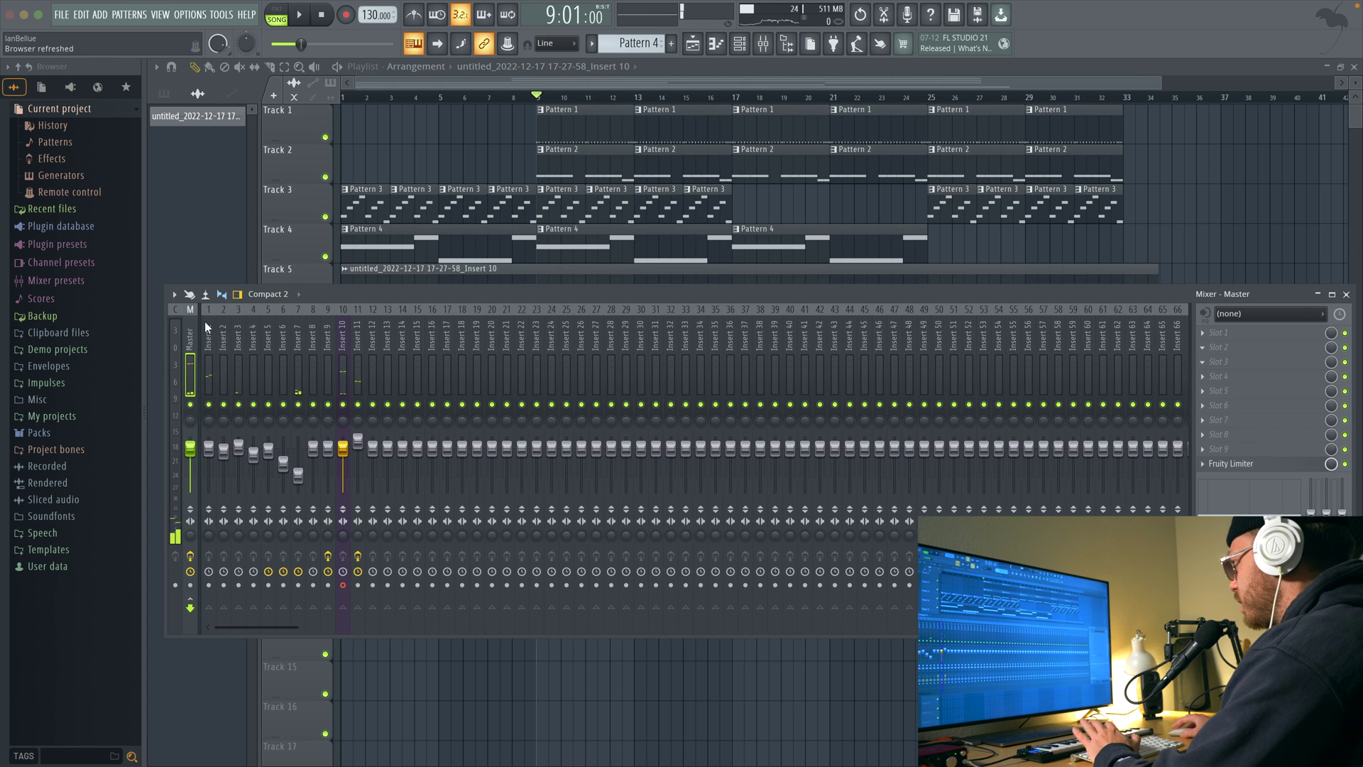
click(1213, 334)
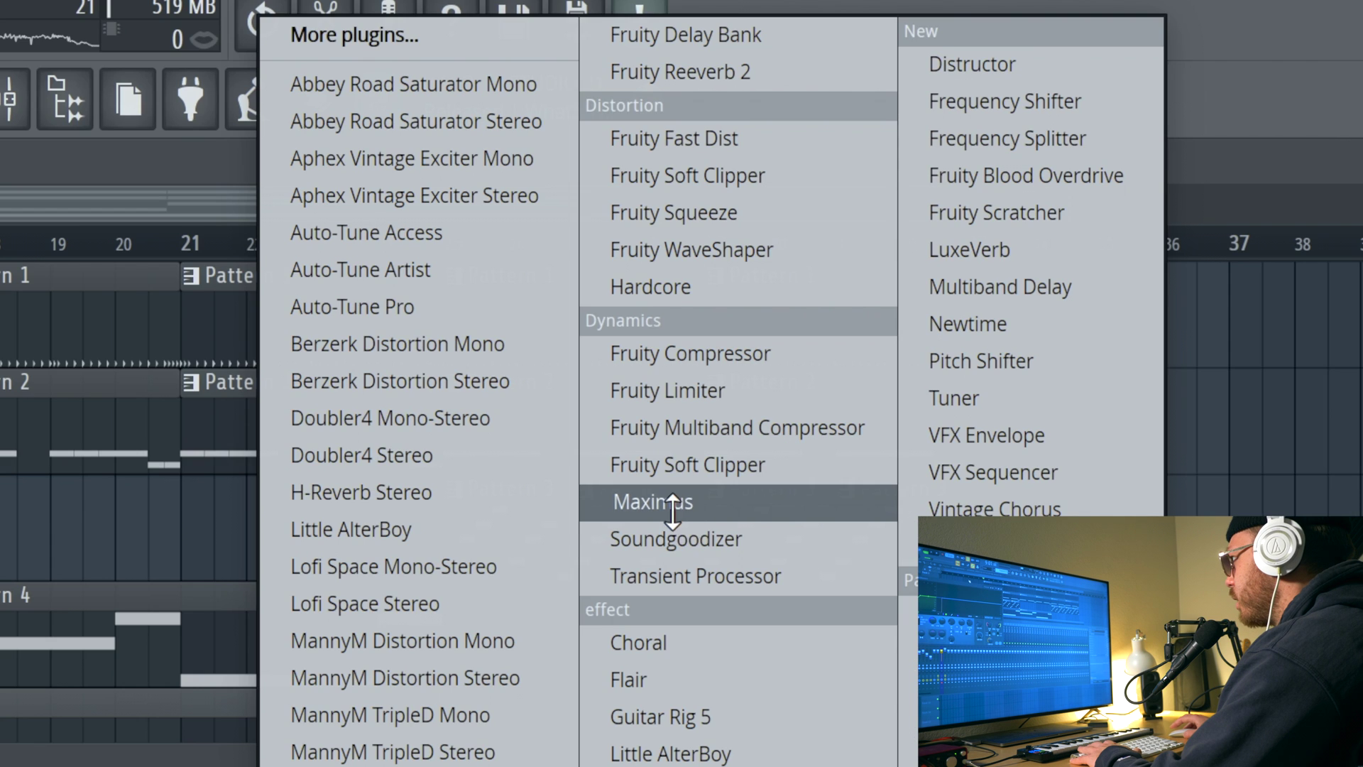
click(1014, 194)
click(208, 139)
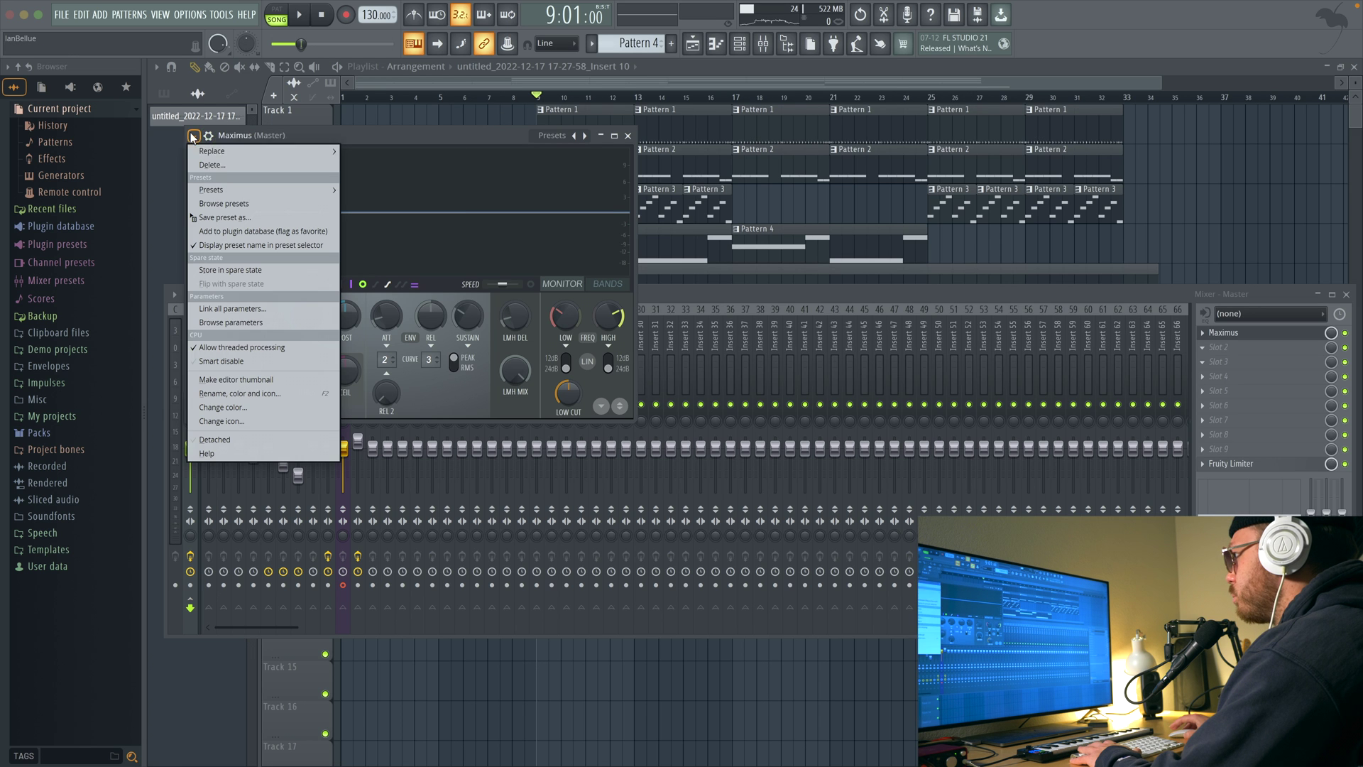
mouse_move(235, 189)
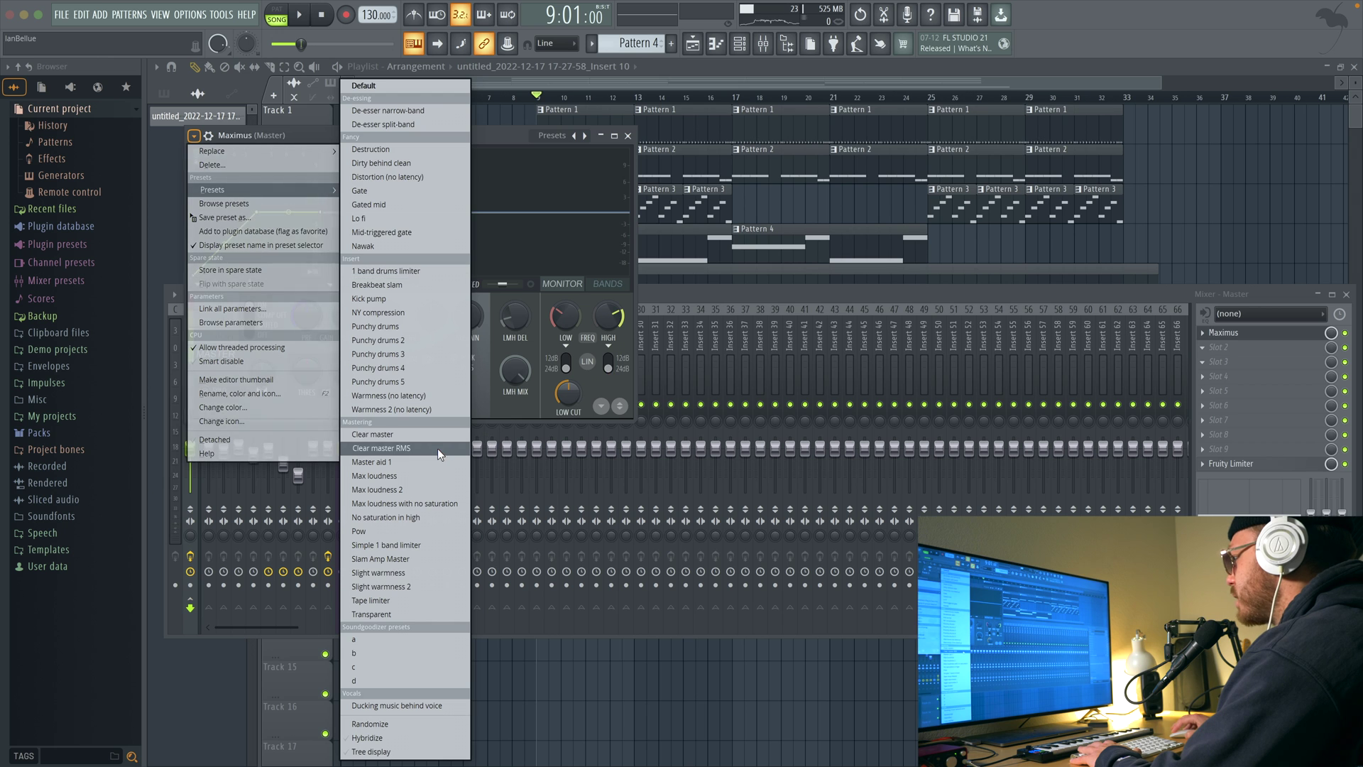
click(382, 448)
key(space)
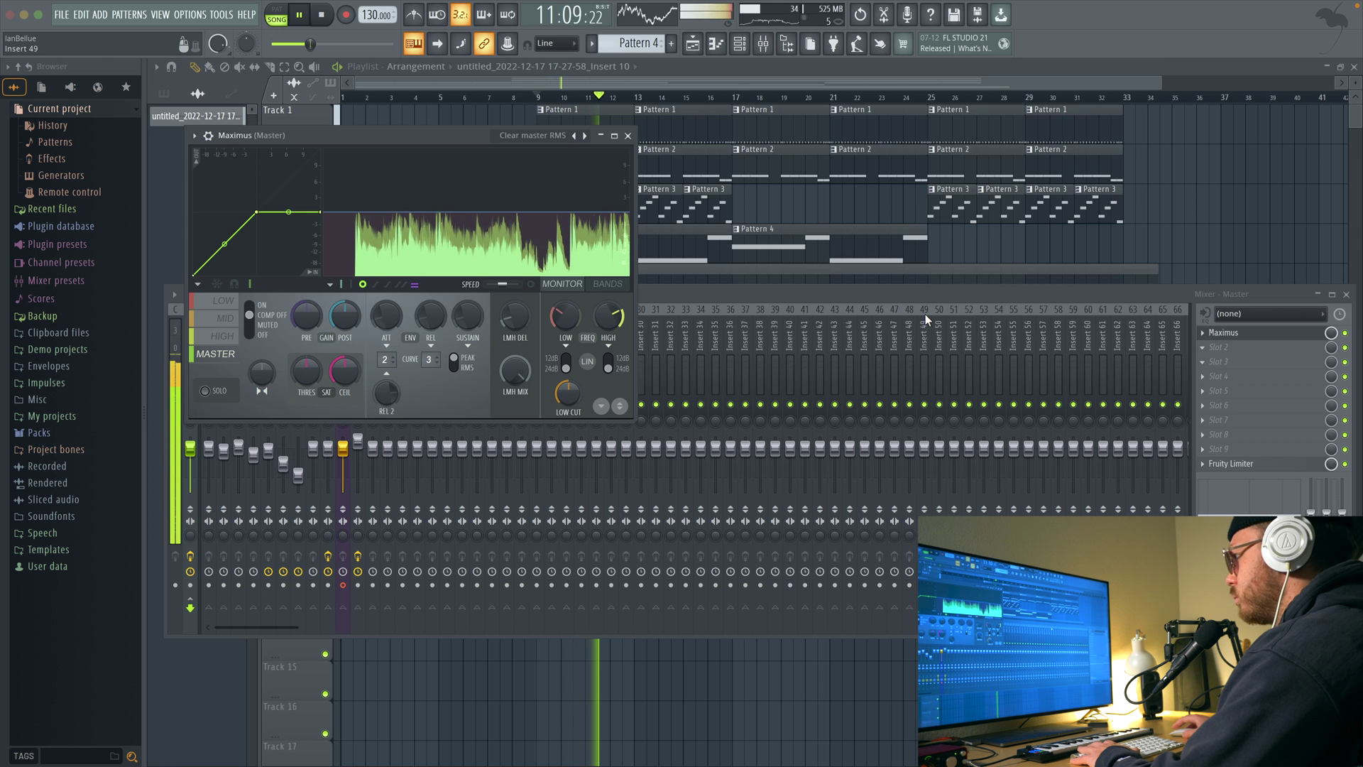
key(space)
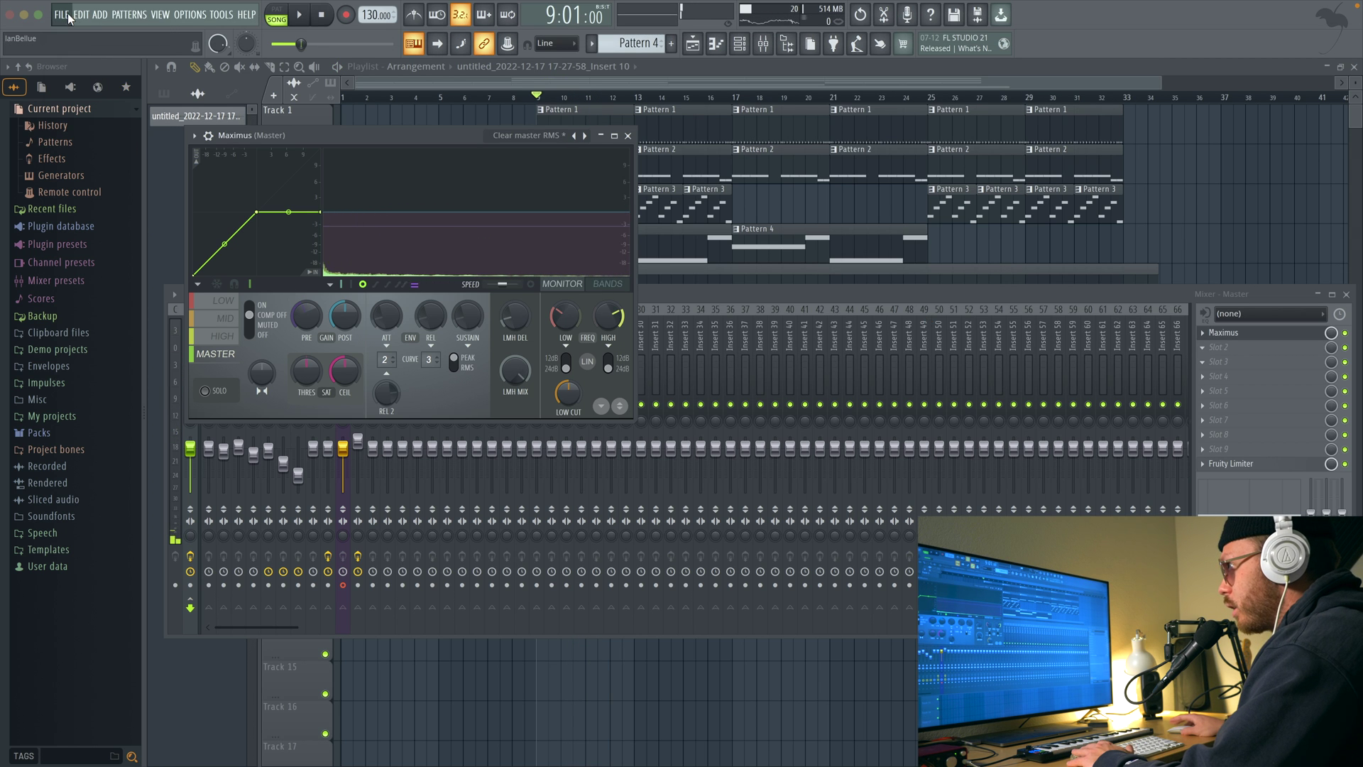
Export the full song as an MP3 file named untitled to the My Passport for Mac drive and start rendering
click(69, 18)
mouse_move(89, 153)
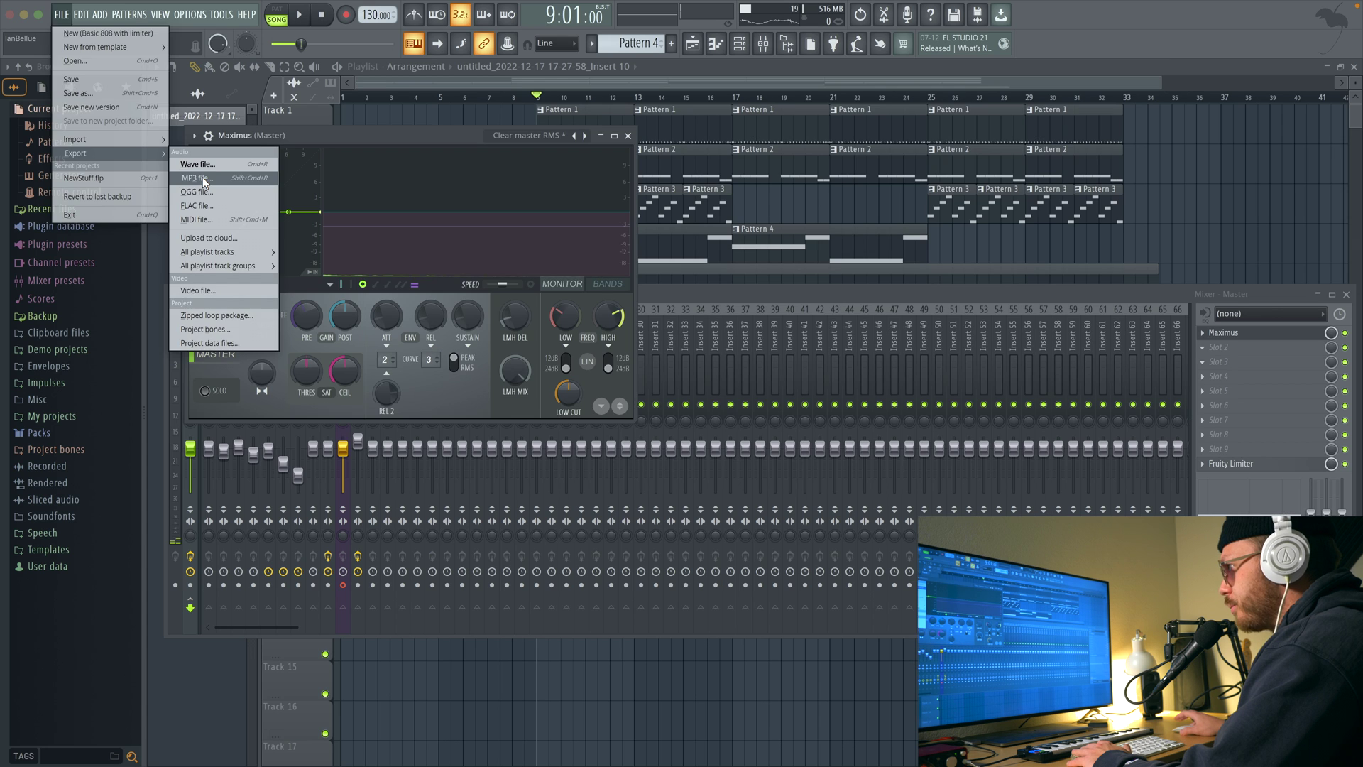
click(436, 341)
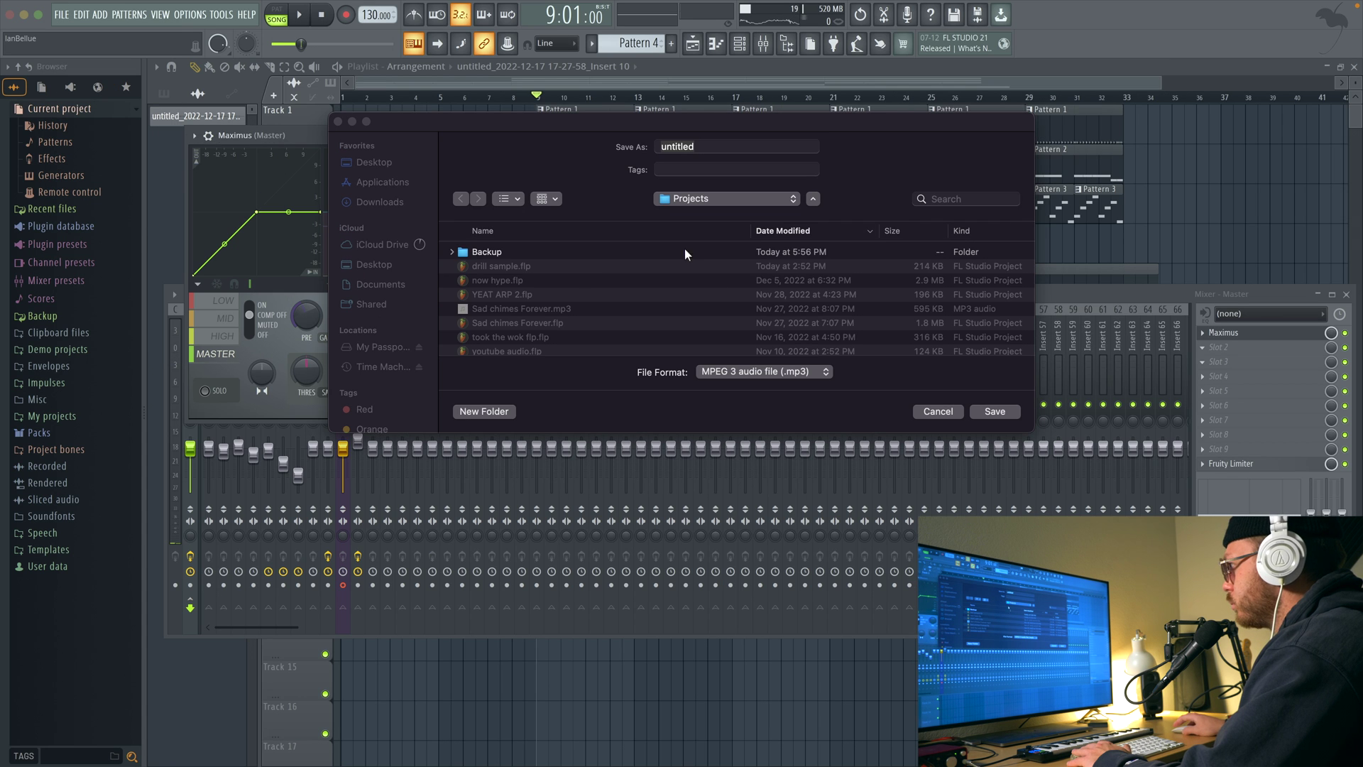
click(691, 201)
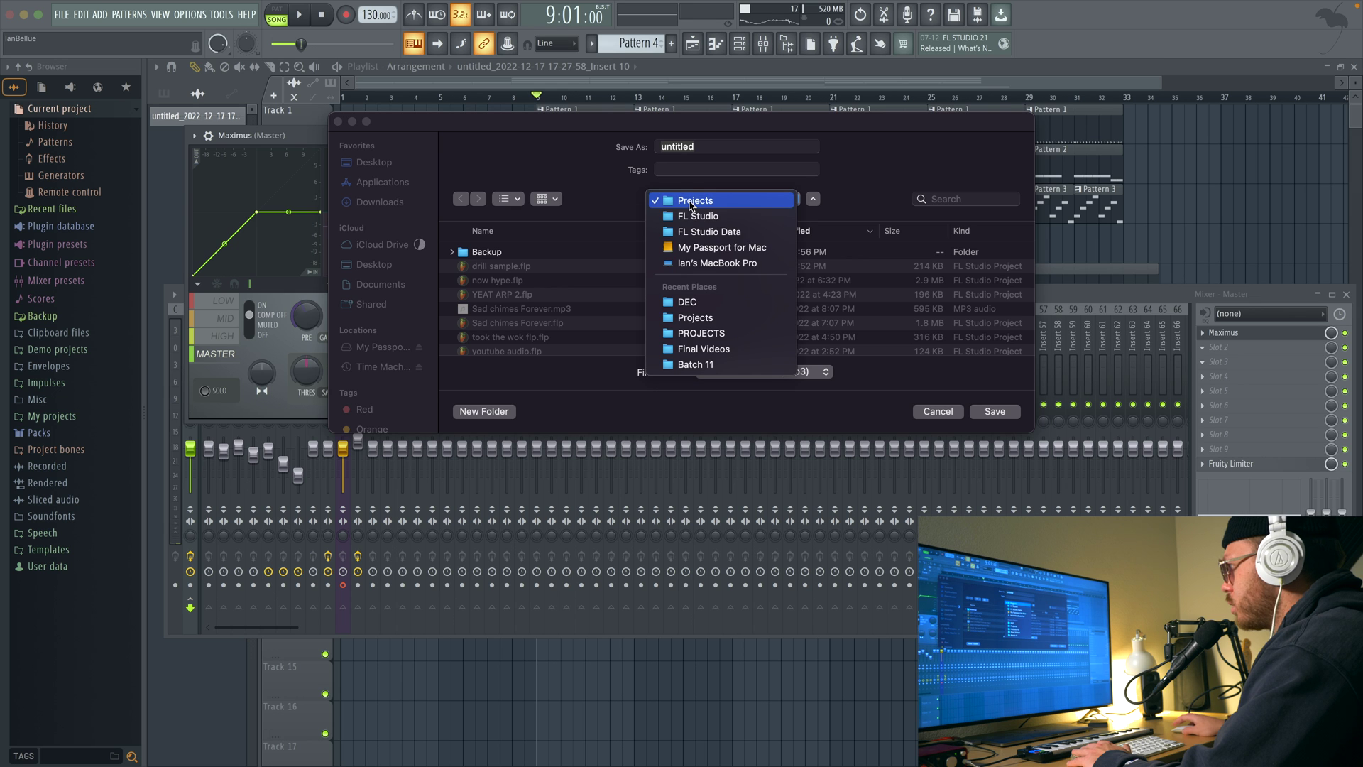
click(721, 248)
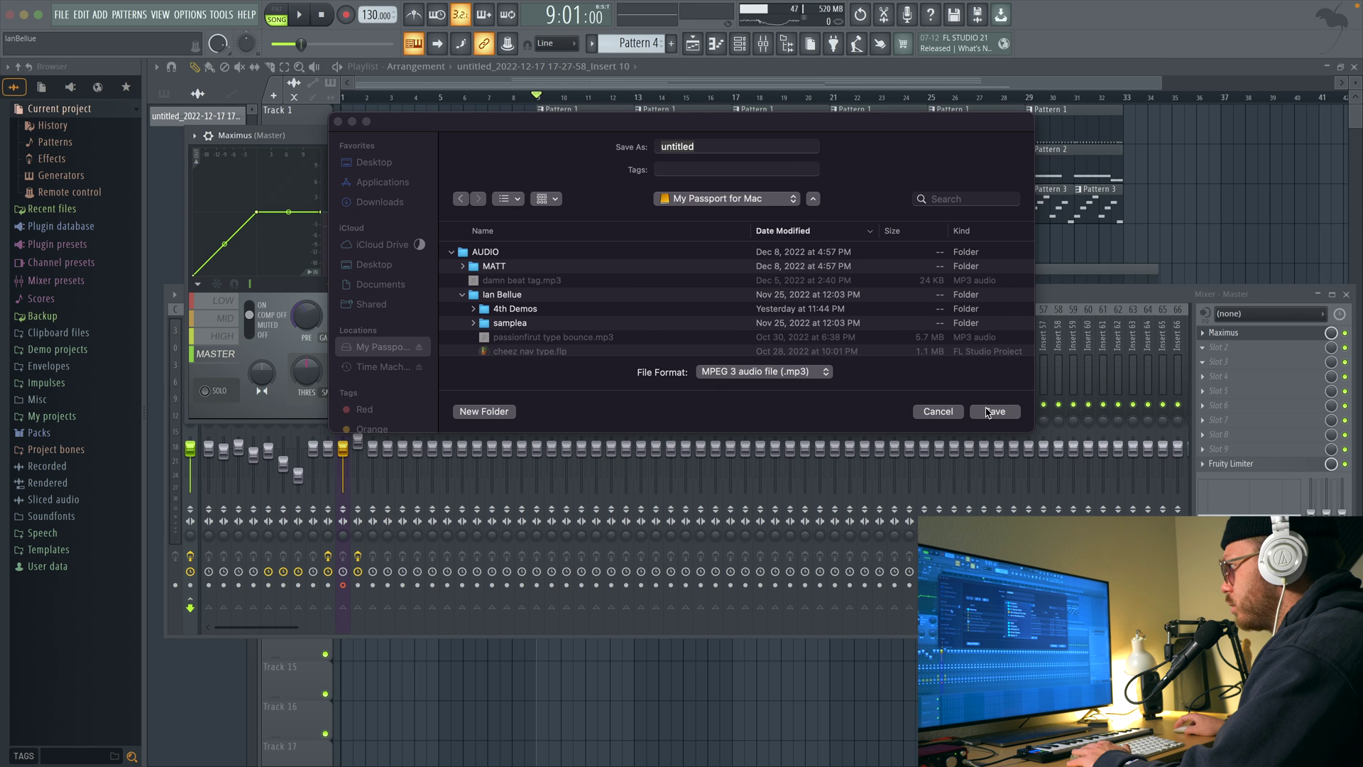
click(995, 412)
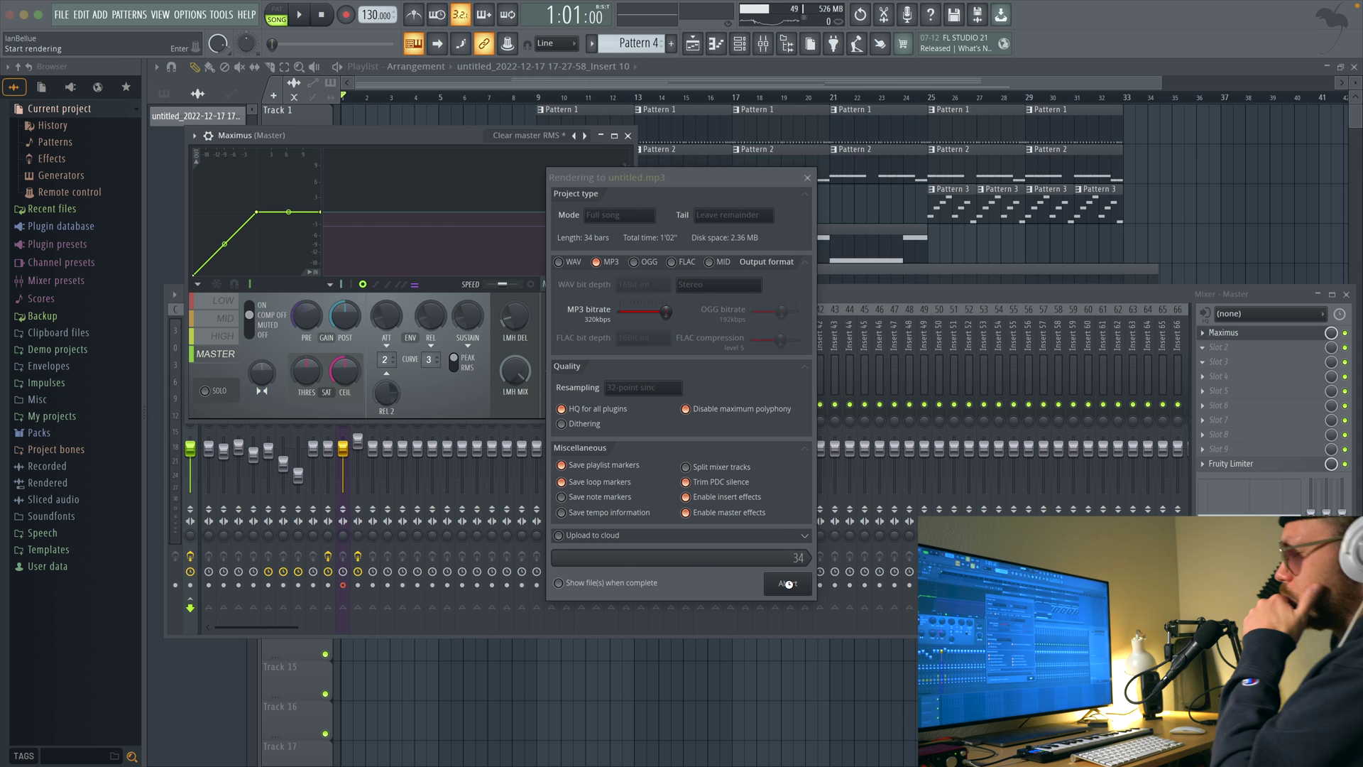
click(788, 583)
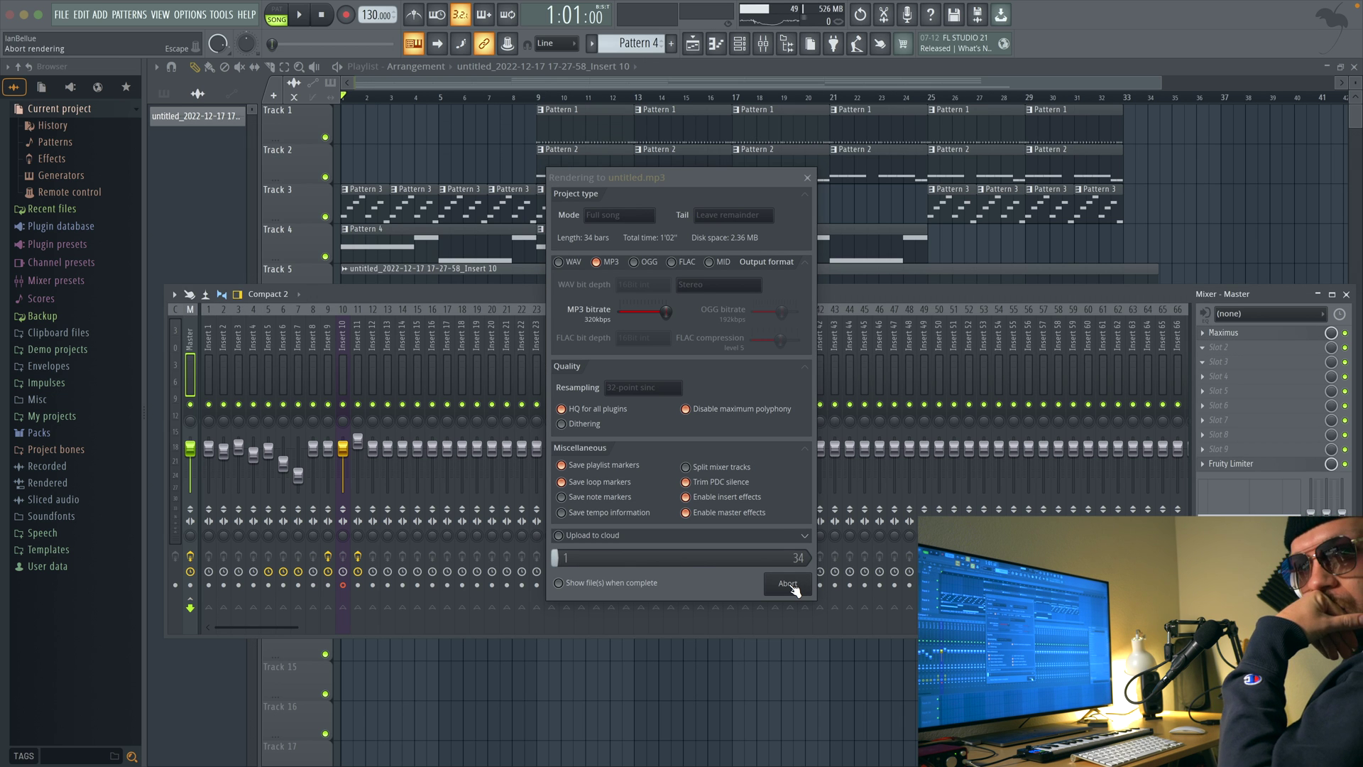